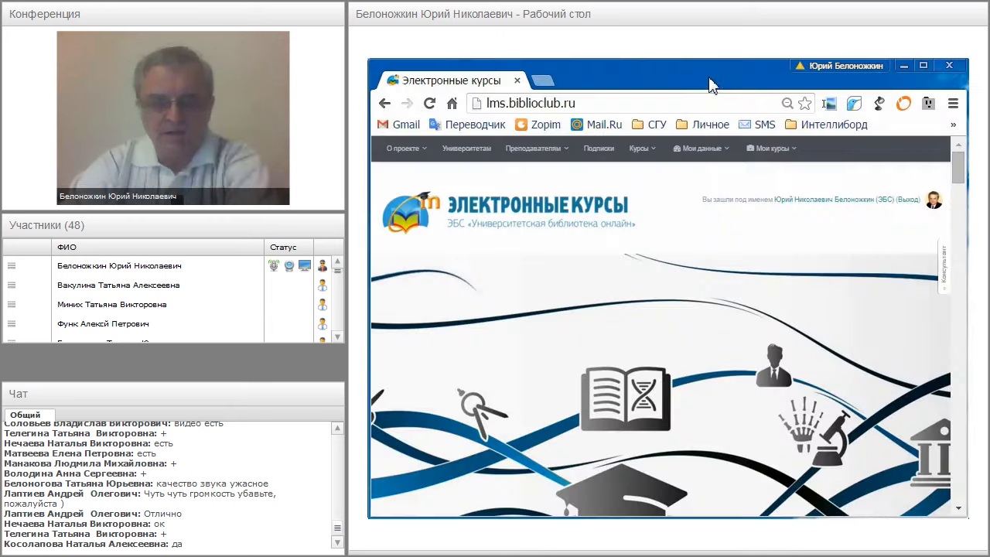
Step: Look over the lms.biblioclub.ru home page, including its address and the "Создайте Ваш уникальный курс" banner
{"action": "left_click", "coordinate": [648, 103]}
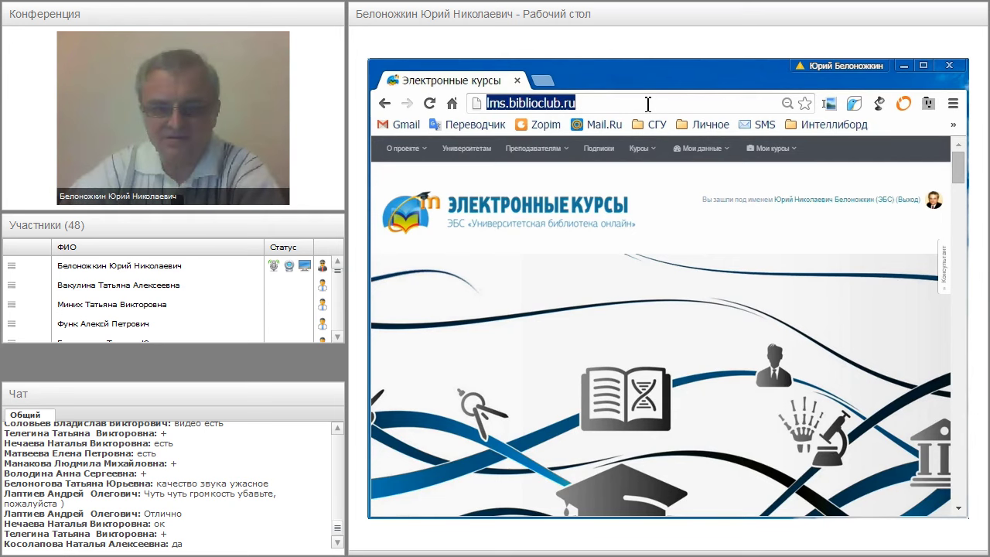
{"action": "left_click", "coordinate": [947, 280]}
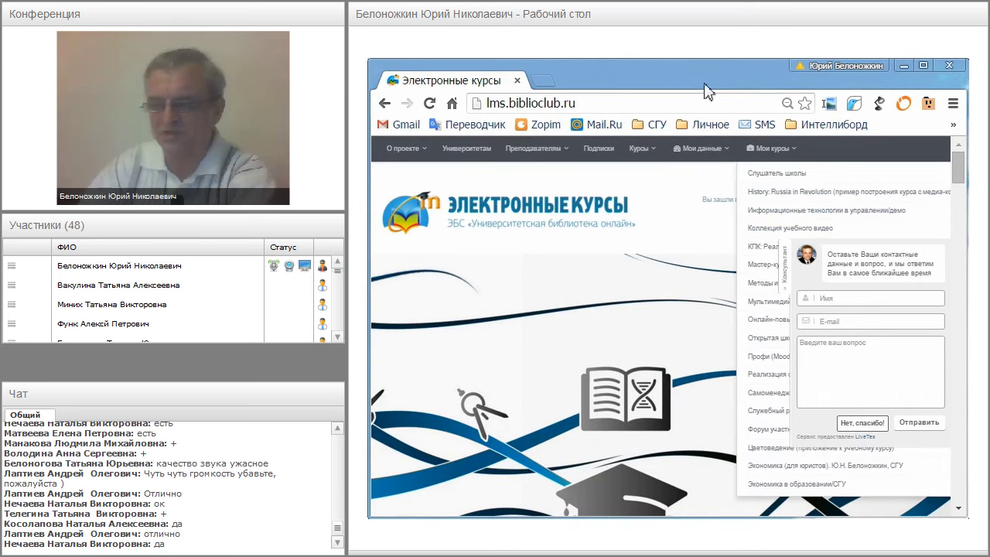
{"action": "left_click_drag", "start_coordinate": [706, 85], "coordinate": [699, 83]}
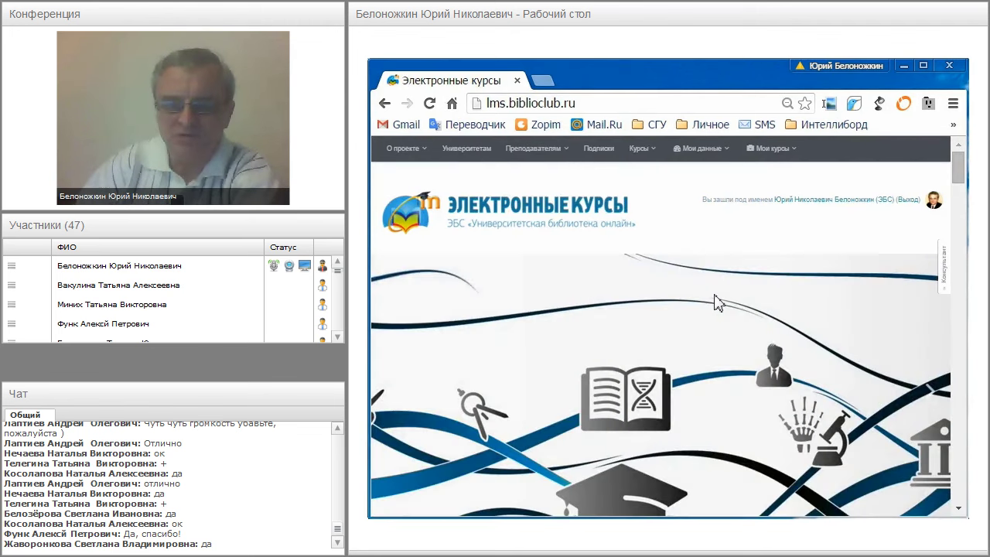
{"action": "scroll", "coordinate": [715, 302], "scroll_direction": "down", "scroll_amount": 1}
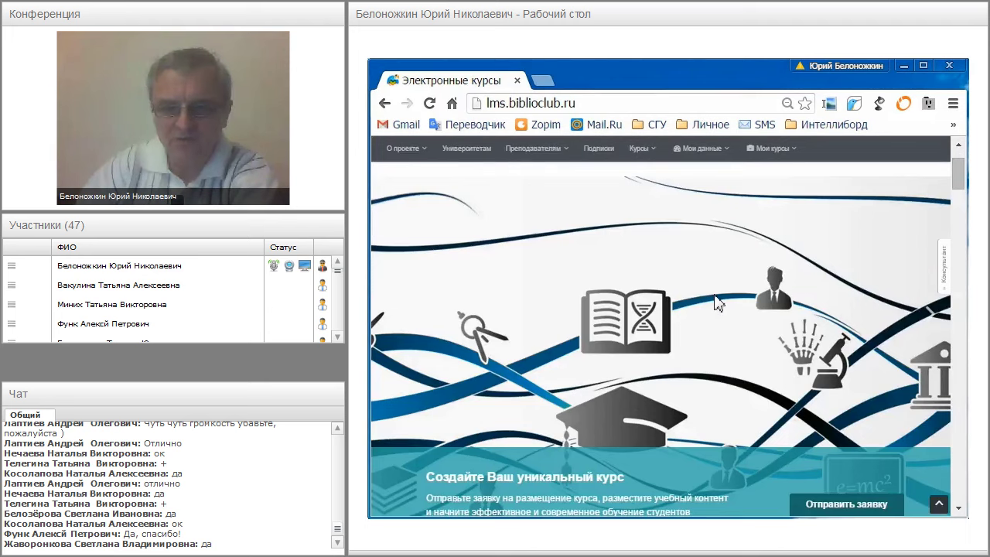
{"action": "scroll", "coordinate": [716, 301], "scroll_direction": "down", "scroll_amount": 1}
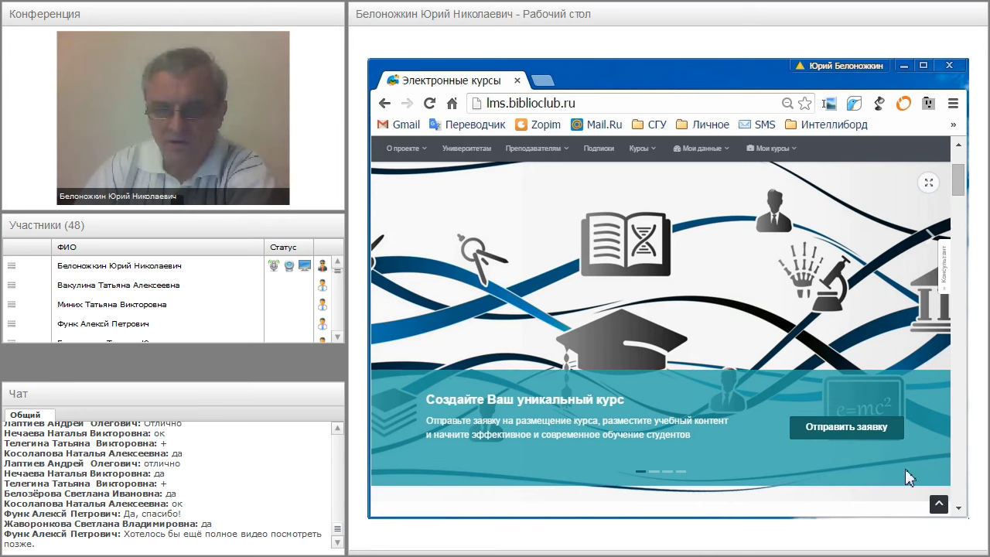
{"action": "scroll", "coordinate": [959, 195], "scroll_direction": "down", "scroll_amount": 1}
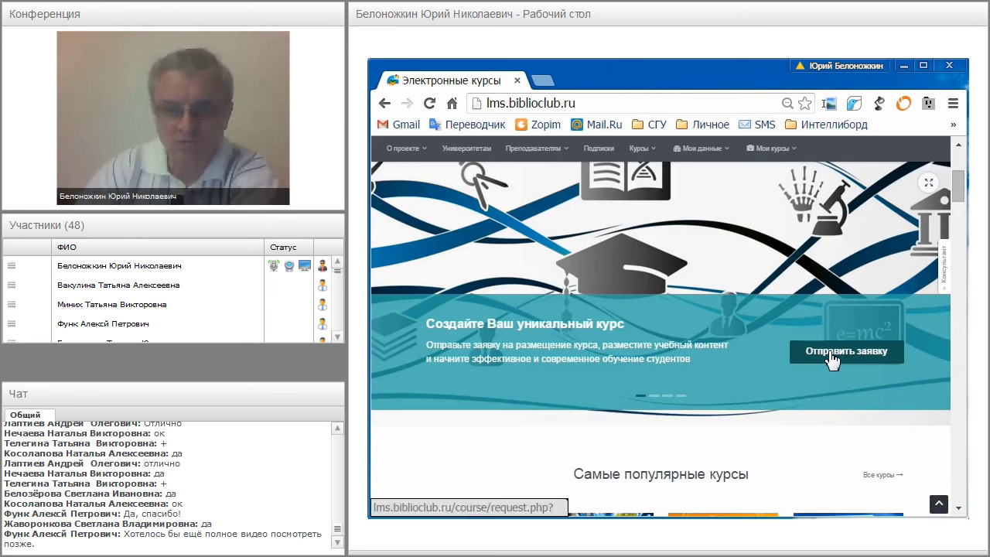
{"action": "scroll", "coordinate": [830, 354], "scroll_direction": "up", "scroll_amount": 3}
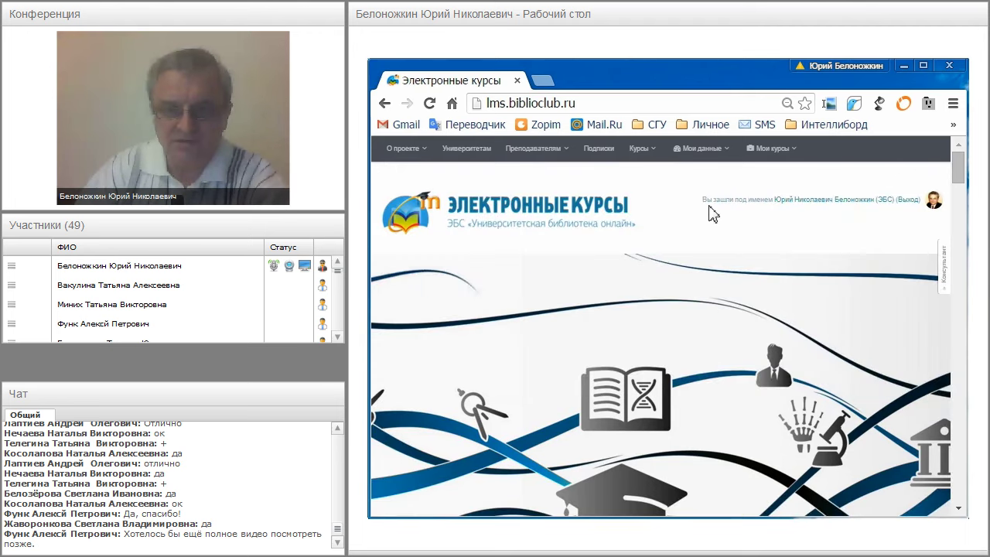
Step: Log out of the account and try to submit a course placement request as a guest
{"action": "left_click_drag", "start_coordinate": [702, 199], "coordinate": [917, 205]}
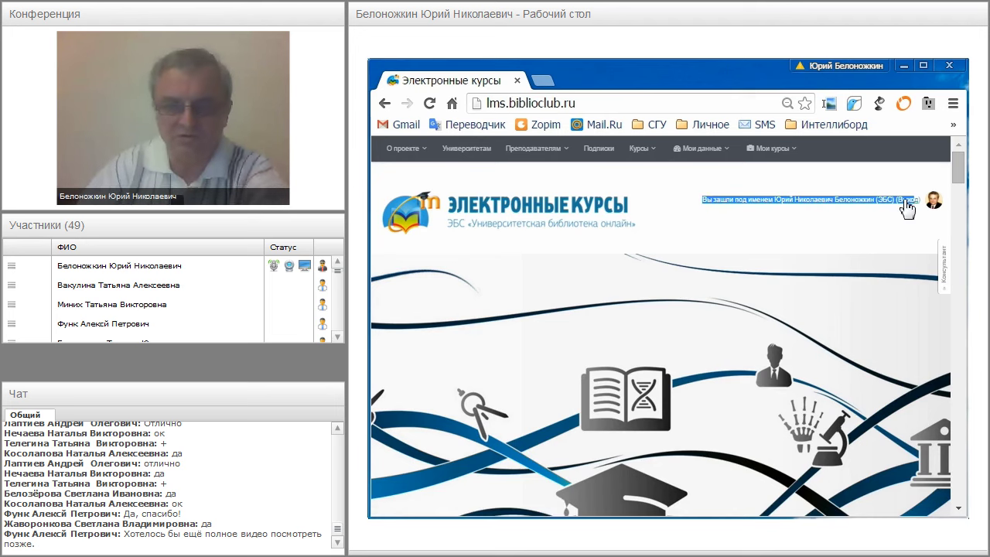
{"action": "left_click", "coordinate": [908, 202]}
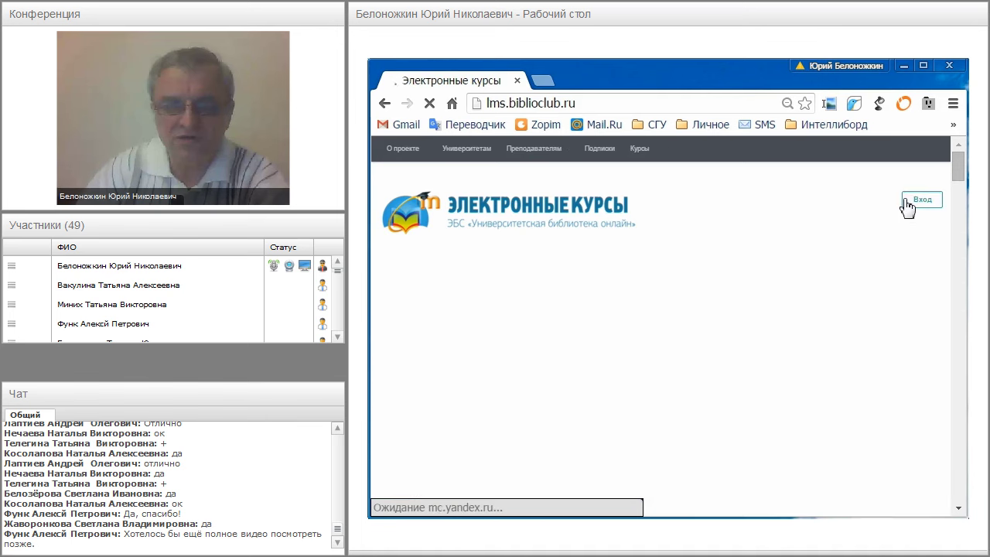
{"action": "scroll", "coordinate": [876, 335], "scroll_direction": "down", "scroll_amount": 2}
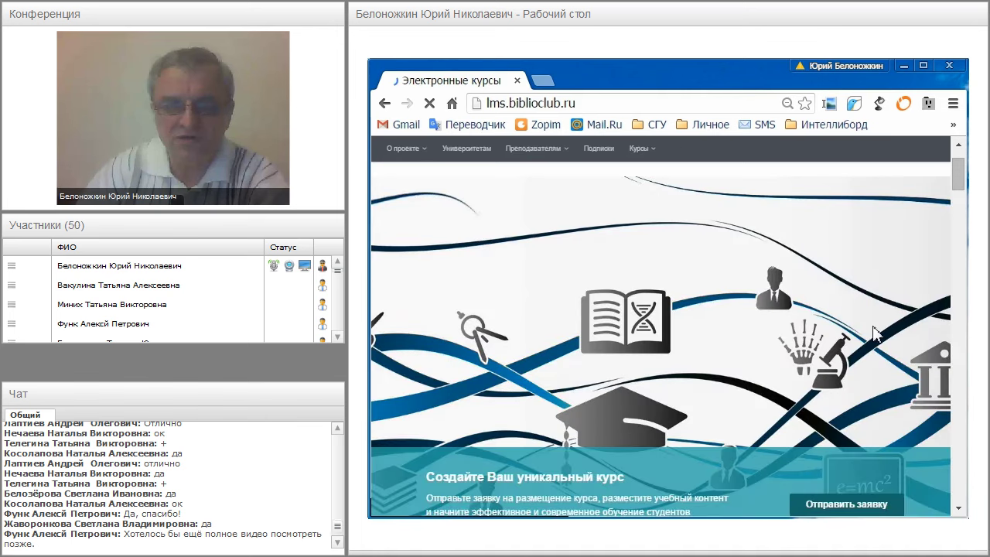
{"action": "scroll", "coordinate": [846, 426], "scroll_direction": "down", "scroll_amount": 1}
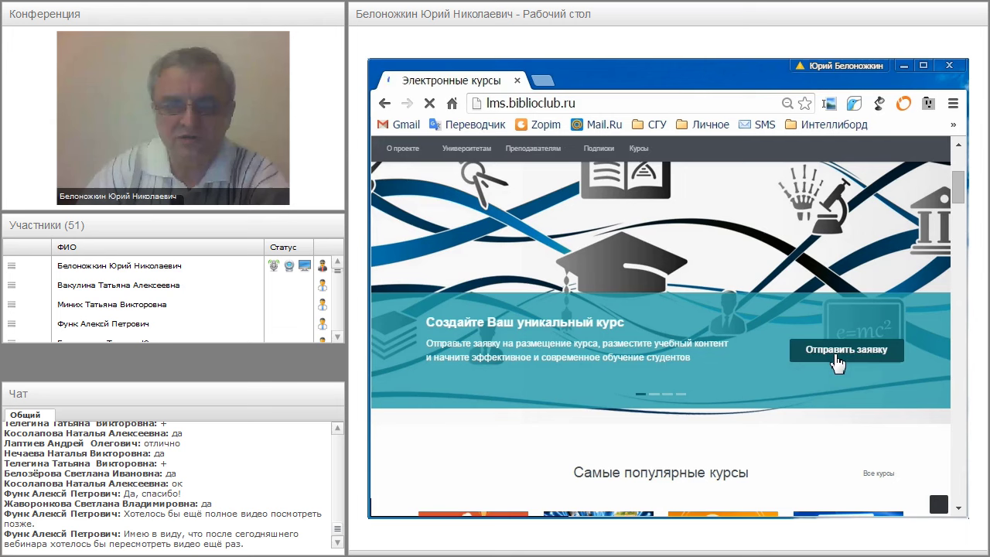
{"action": "left_click", "coordinate": [837, 358]}
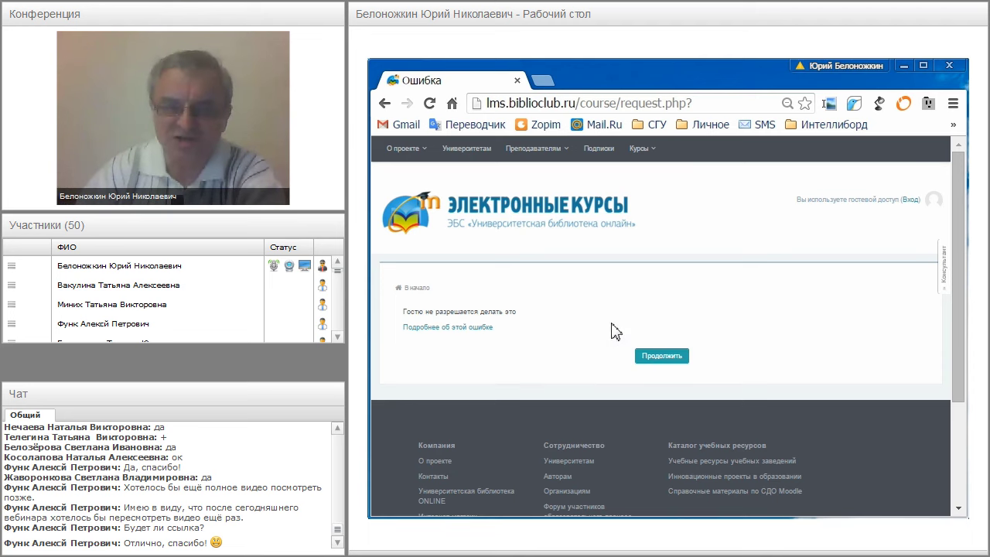
Step: Continue to the course list and log in to the site with the saved credentials
{"action": "left_click", "coordinate": [672, 360]}
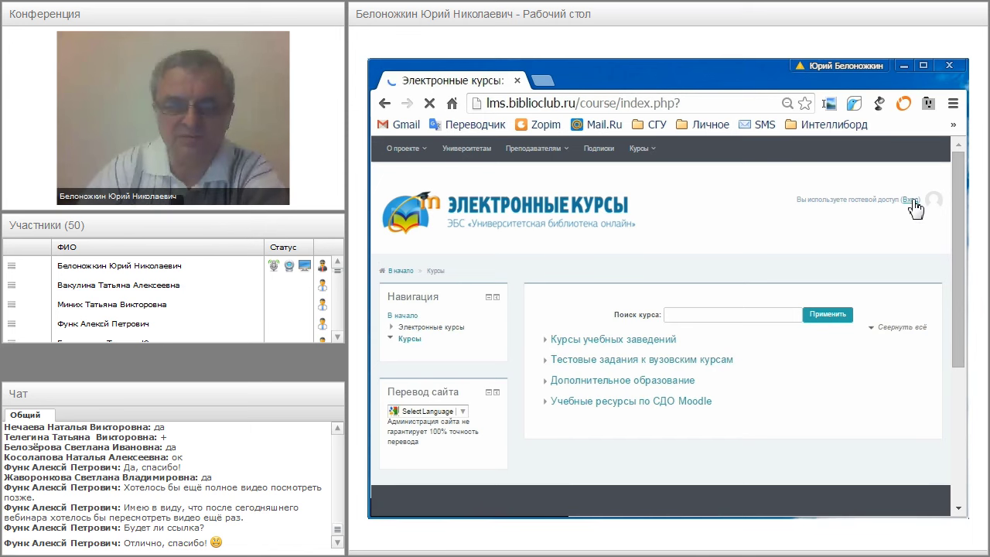
{"action": "left_click", "coordinate": [910, 201]}
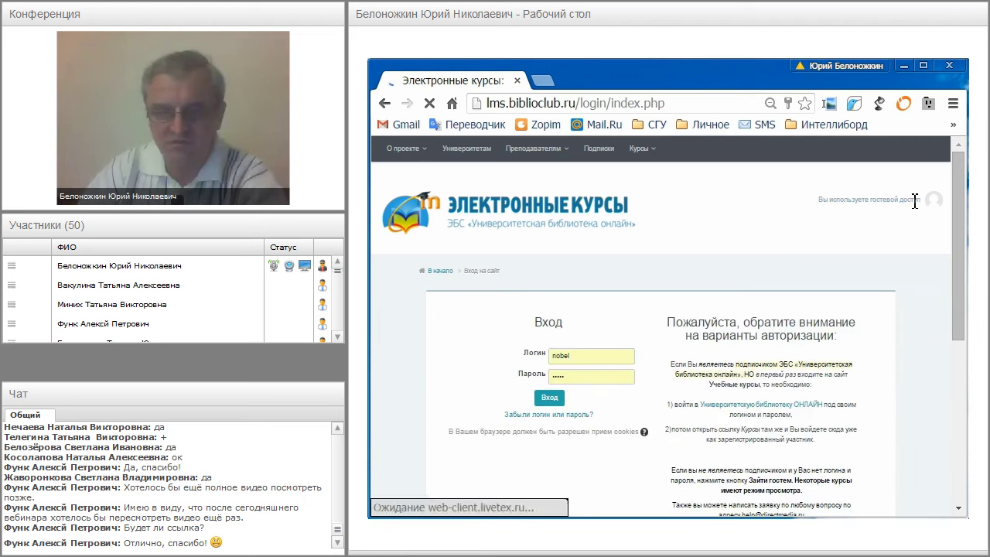
{"action": "left_click", "coordinate": [550, 400]}
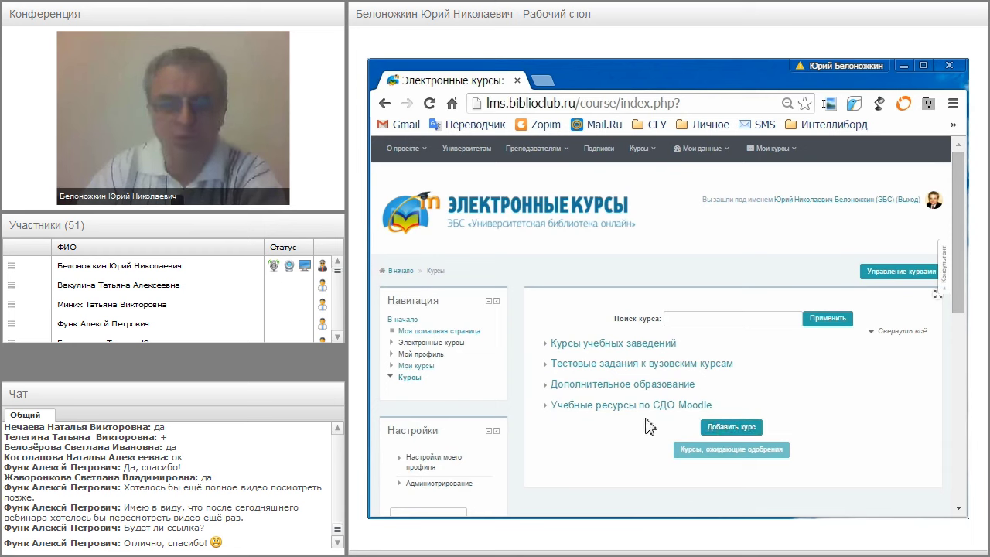
Step: Examine the "Курсы учебных заведений" category and its "Московский педагогический государственный университет" subcategory, collapsing both when finished
{"action": "left_click", "coordinate": [546, 346]}
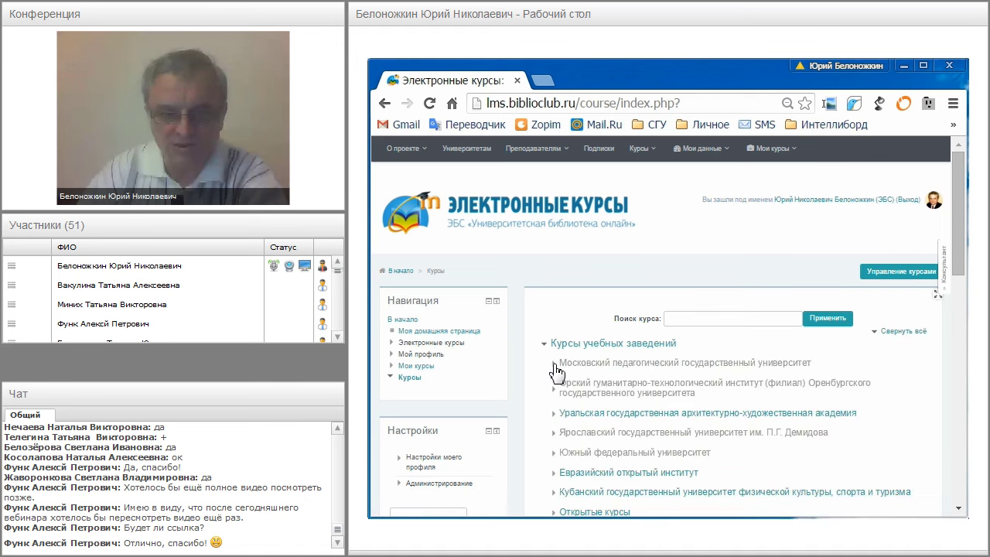
{"action": "left_click", "coordinate": [555, 366]}
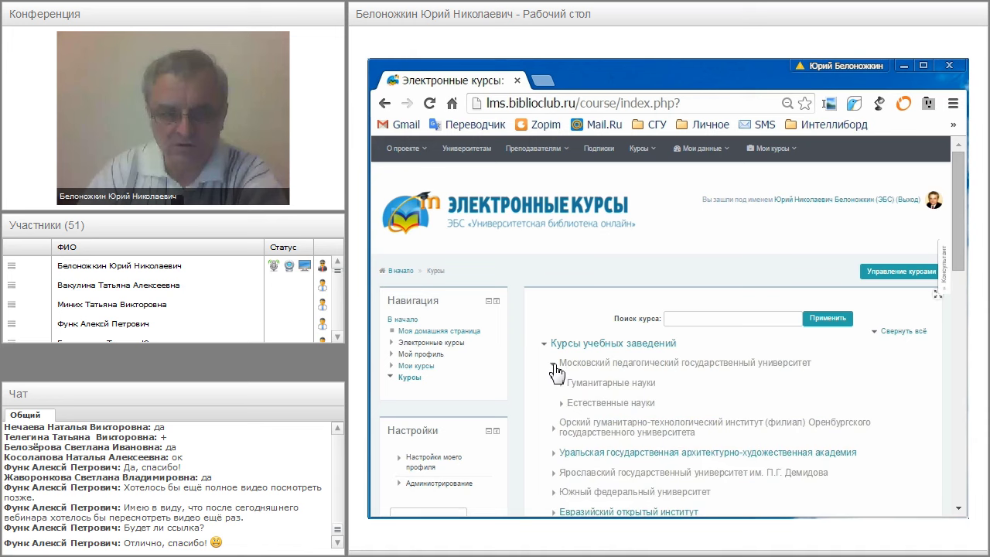
{"action": "left_click", "coordinate": [553, 364]}
{"action": "left_click", "coordinate": [547, 344]}
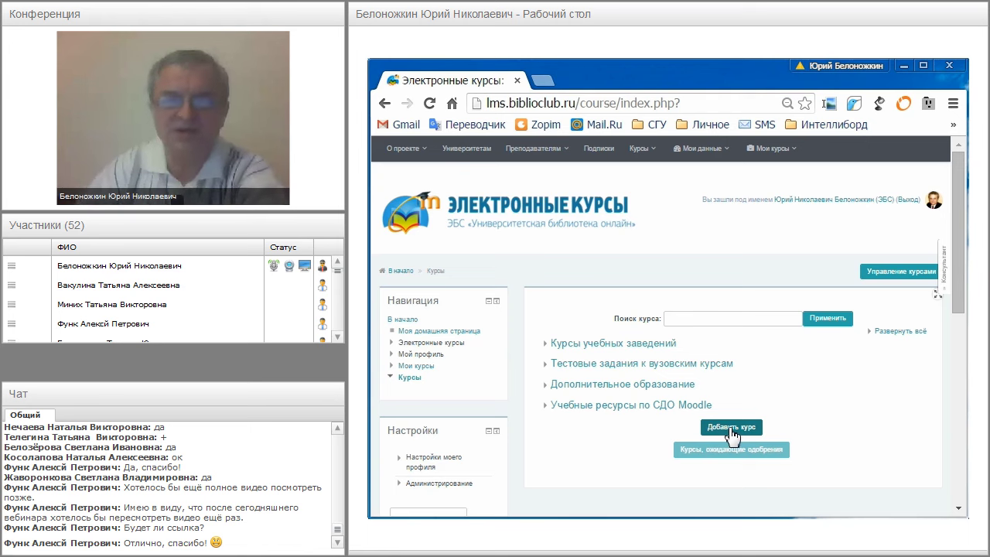
Step: Start adding a new course and bring up the general settings with the full course name field
{"action": "mouse_move", "coordinate": [569, 155]}
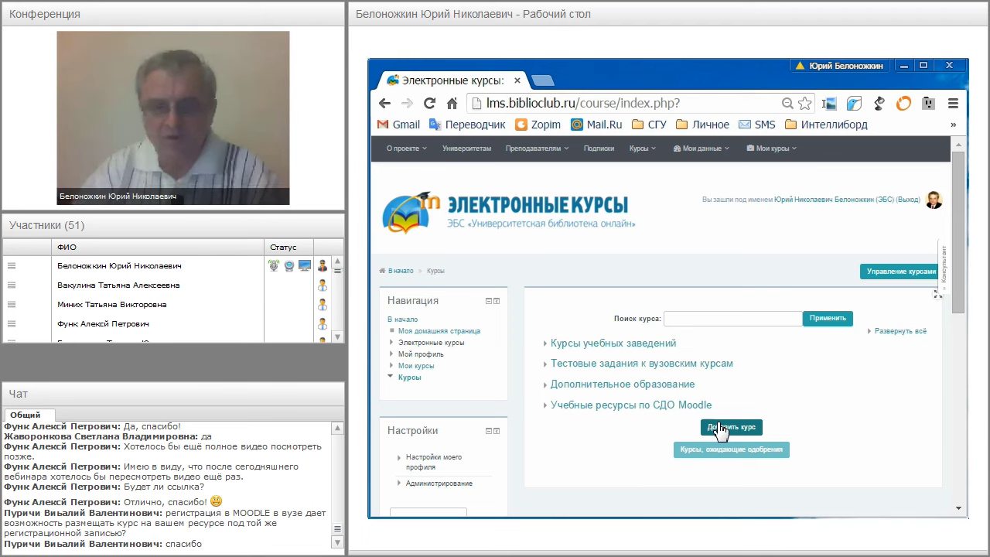
{"action": "left_click", "coordinate": [721, 427]}
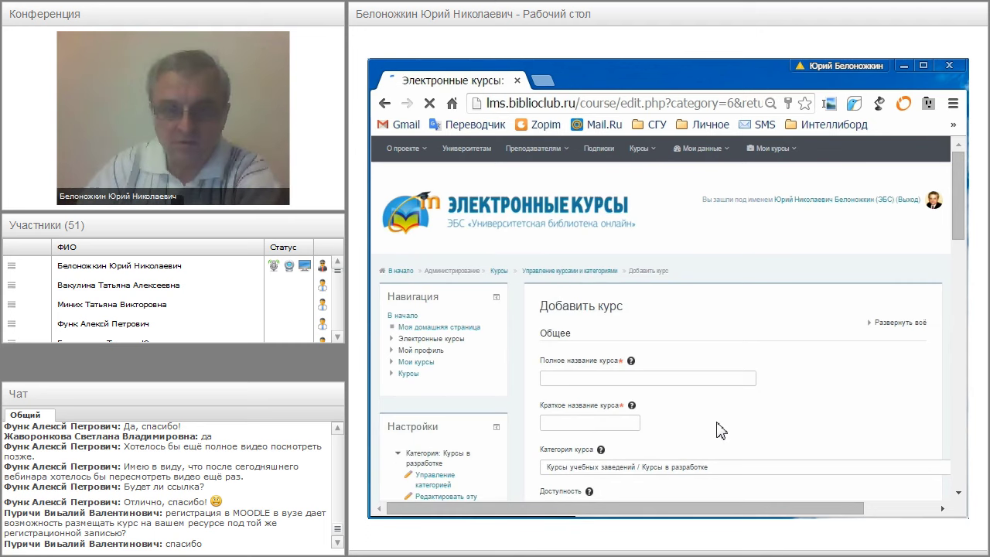
{"action": "scroll", "coordinate": [720, 431], "scroll_direction": "down", "scroll_amount": 1}
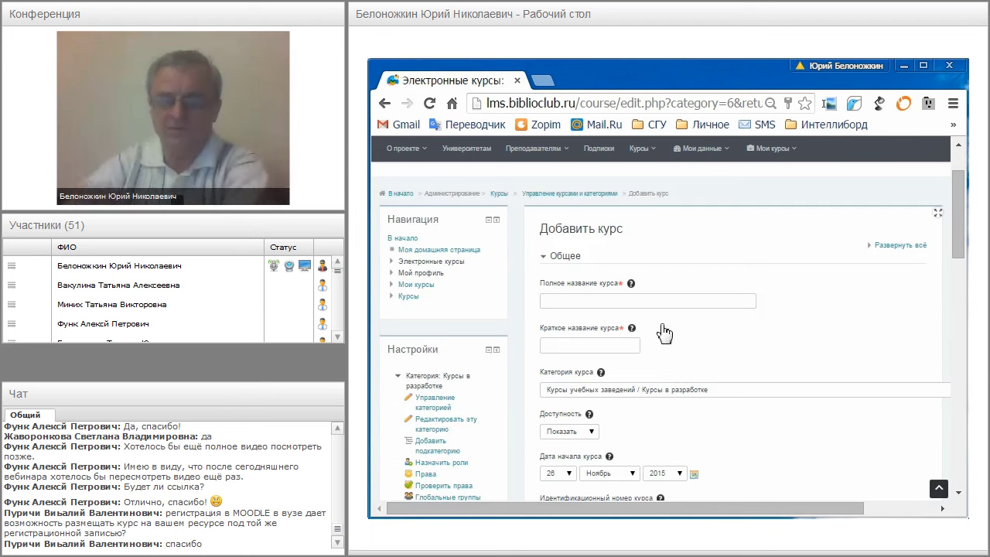
{"action": "left_click", "coordinate": [655, 300]}
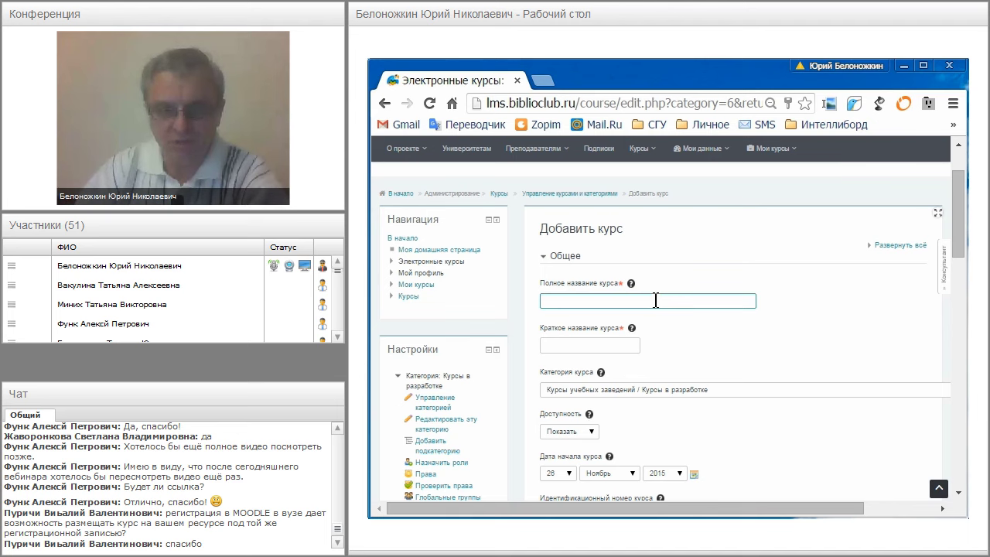
{"action": "key", "text": "ctrl+plus"}
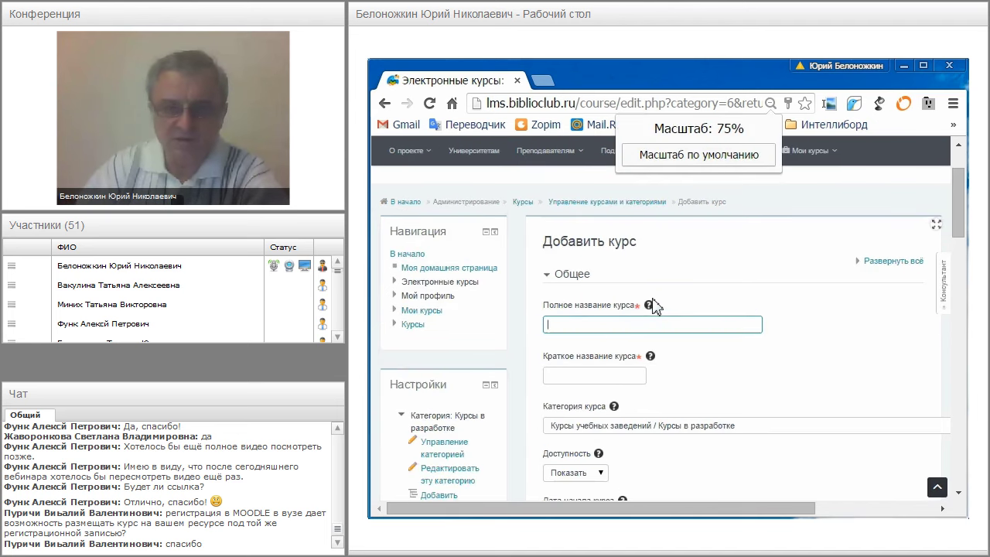
{"action": "scroll", "coordinate": [654, 305], "scroll_direction": "down", "scroll_amount": 1}
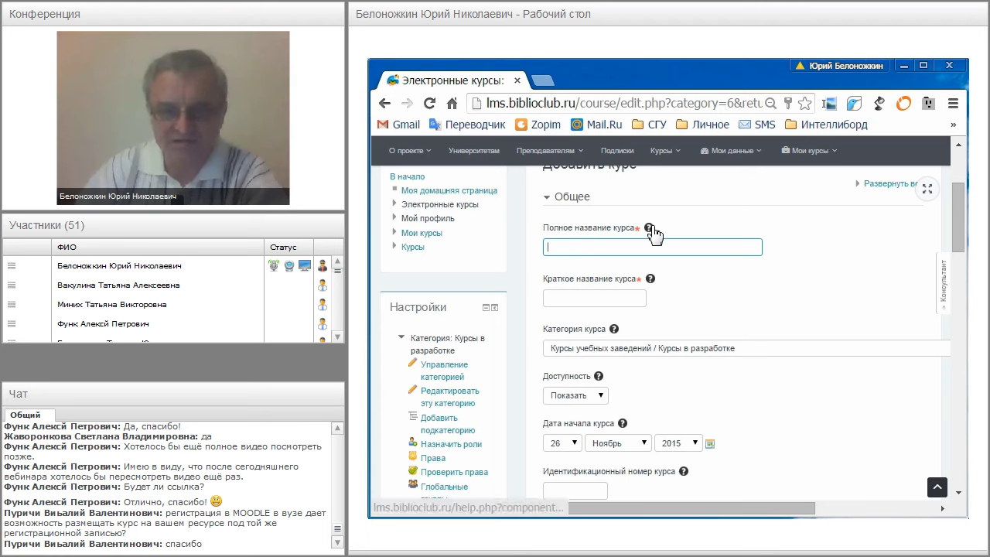
Step: Read the help for the full course name field and close it
{"action": "left_click", "coordinate": [650, 229]}
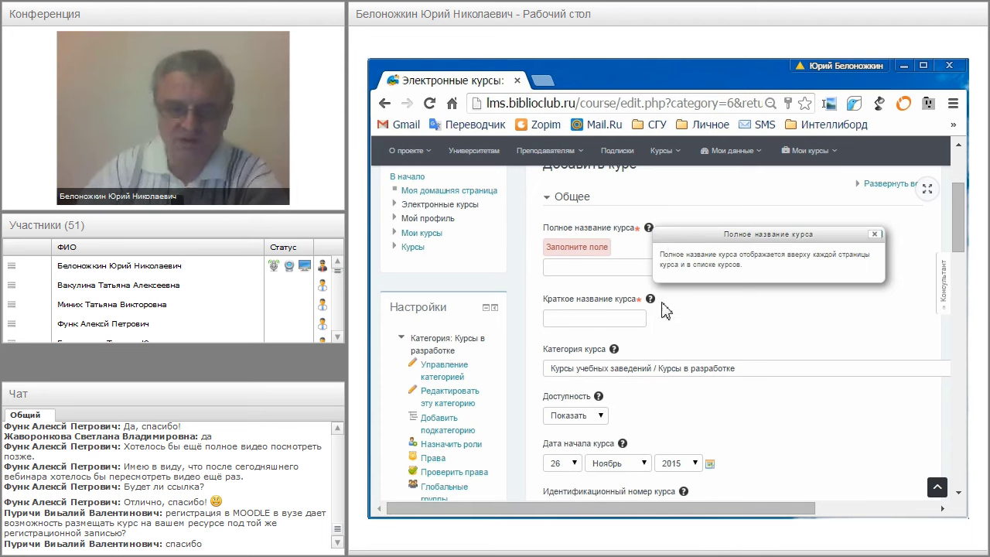
{"action": "left_click", "coordinate": [665, 309]}
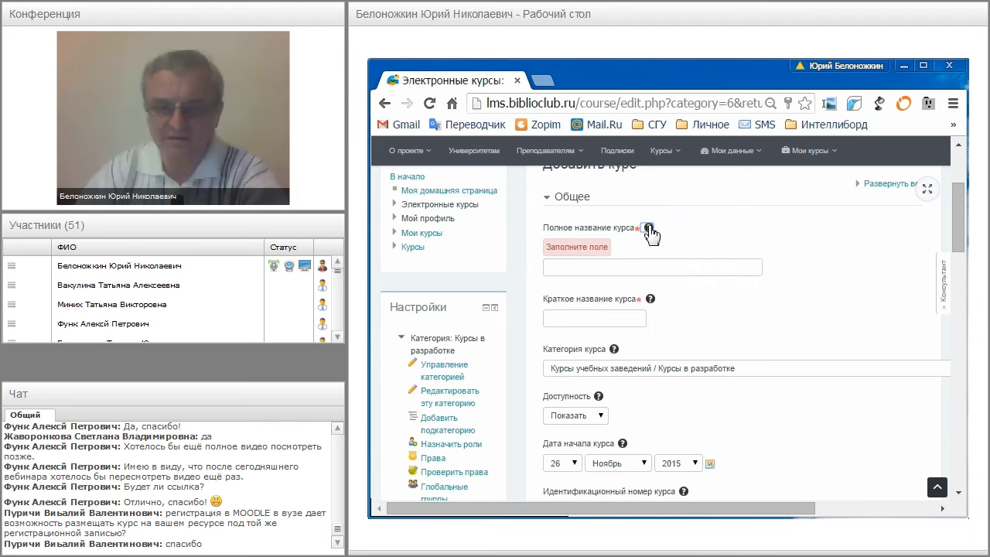
{"action": "left_click", "coordinate": [650, 230]}
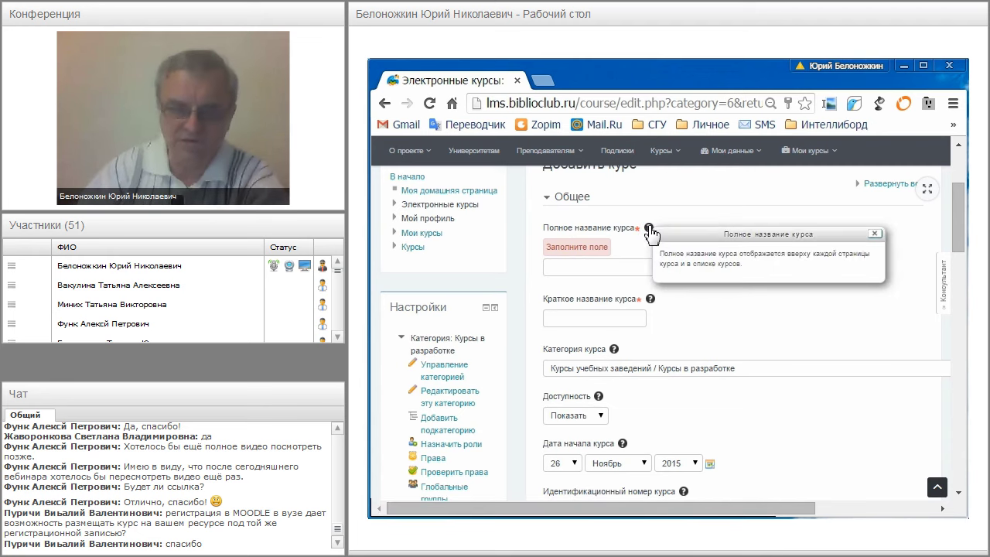
{"action": "left_click", "coordinate": [650, 230]}
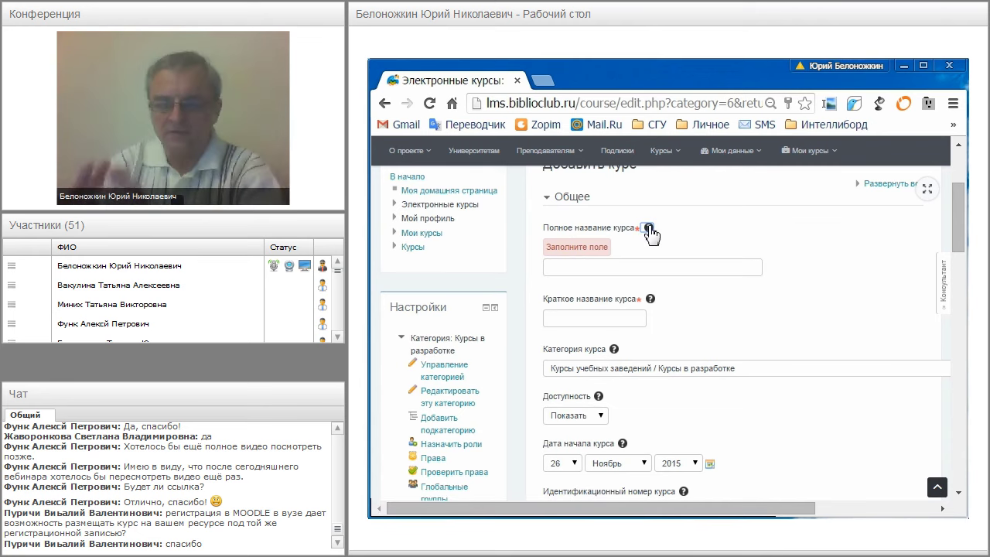
{"action": "left_click", "coordinate": [605, 270]}
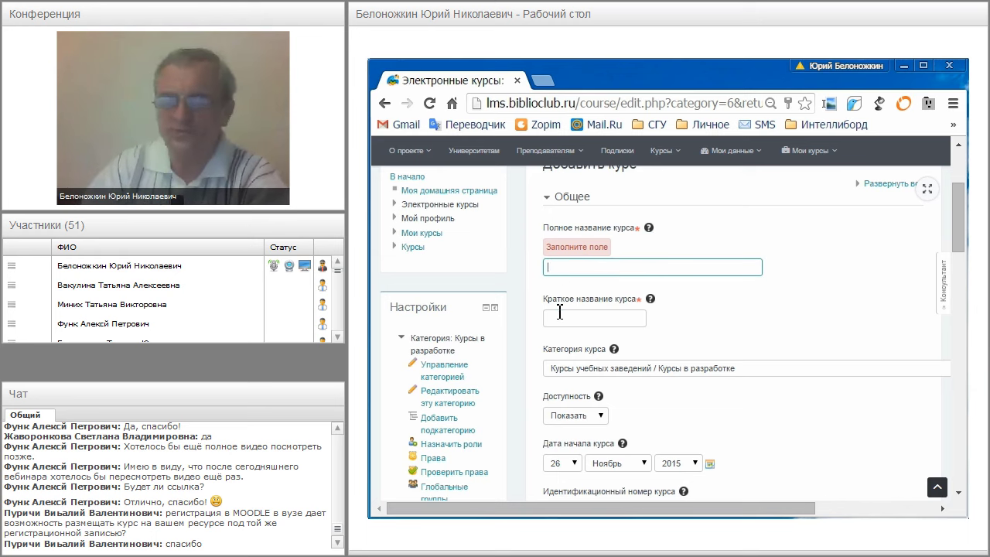
{"action": "left_click", "coordinate": [560, 314]}
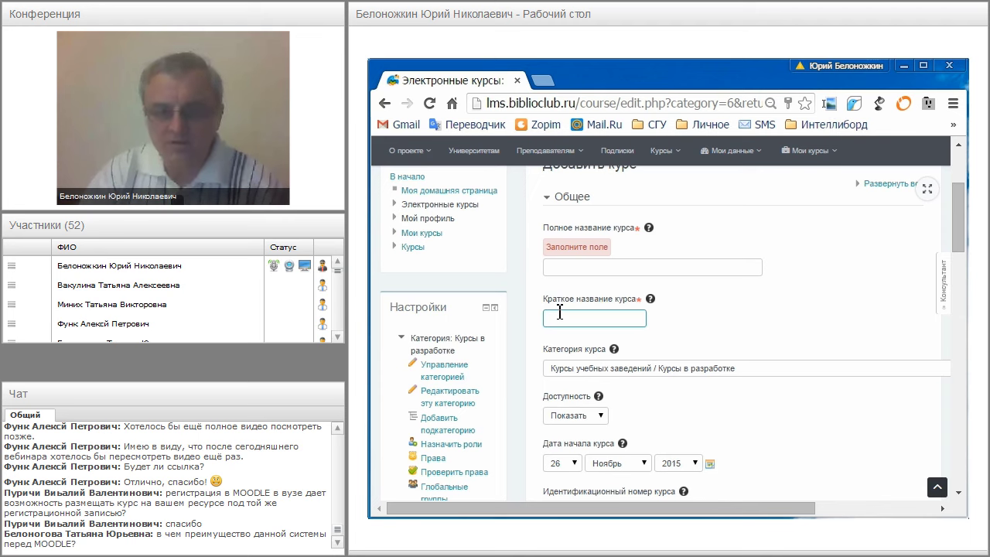
{"action": "left_click", "coordinate": [556, 267]}
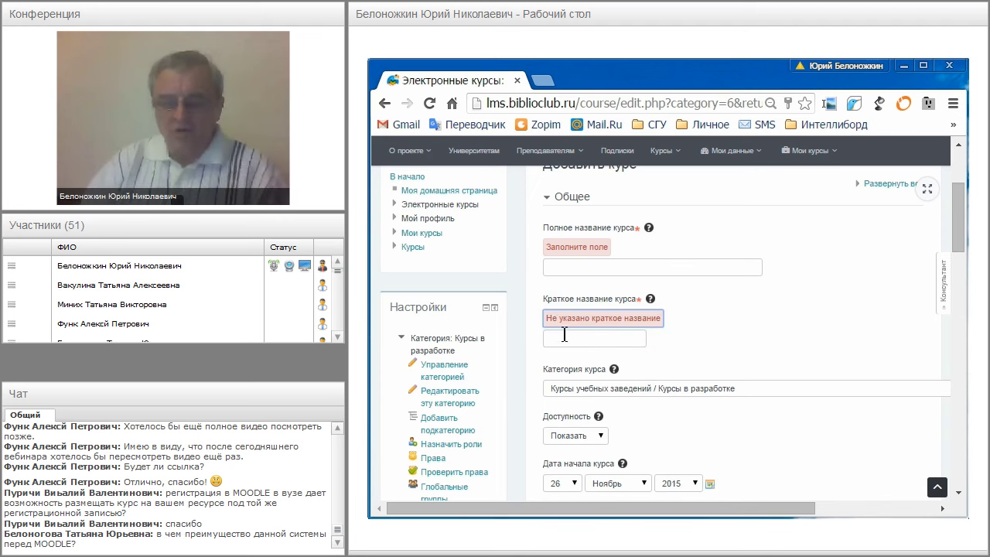
{"action": "left_click", "coordinate": [564, 339]}
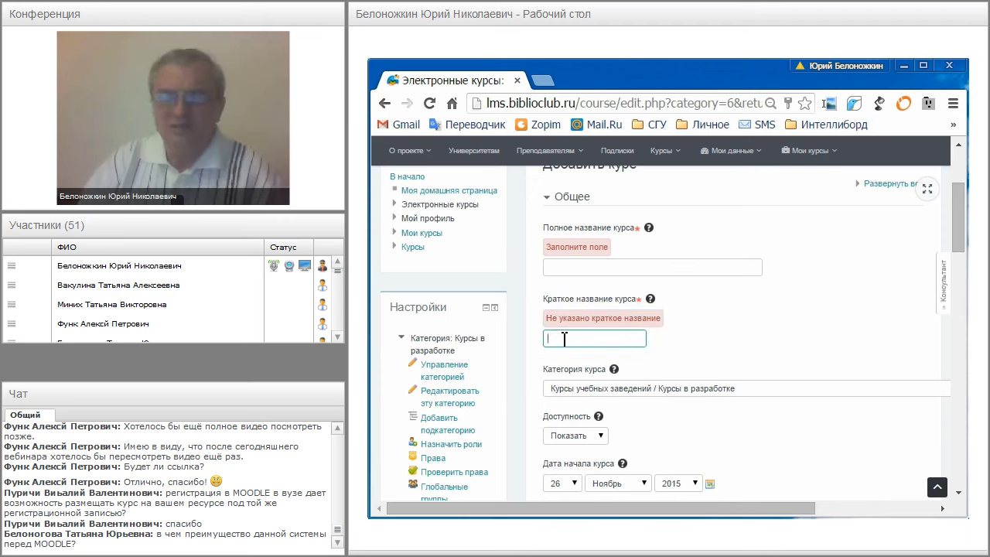
Step: Enter "Микроэкономика" followed by a space as the beginning of the full course name
{"action": "left_click", "coordinate": [557, 266]}
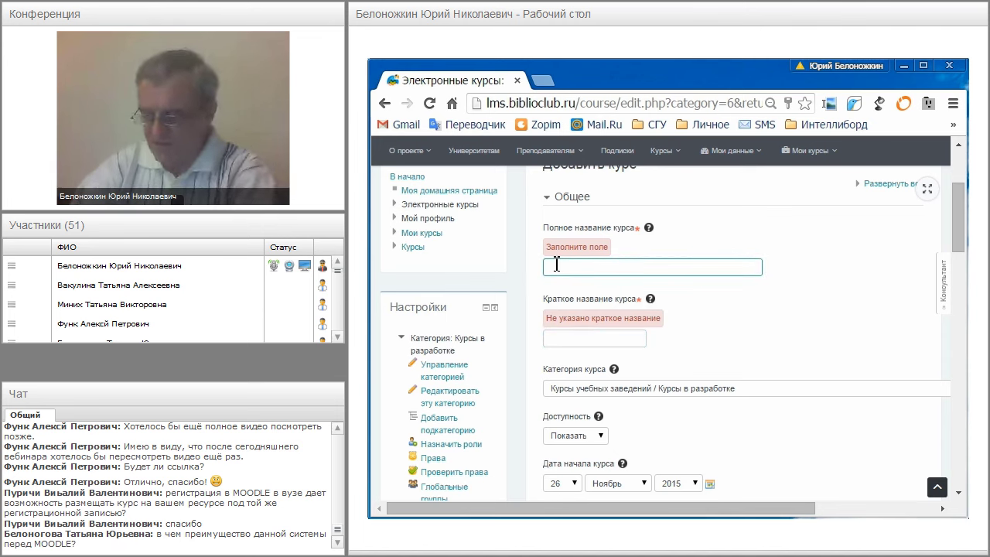
{"action": "type", "text": "Микро"}
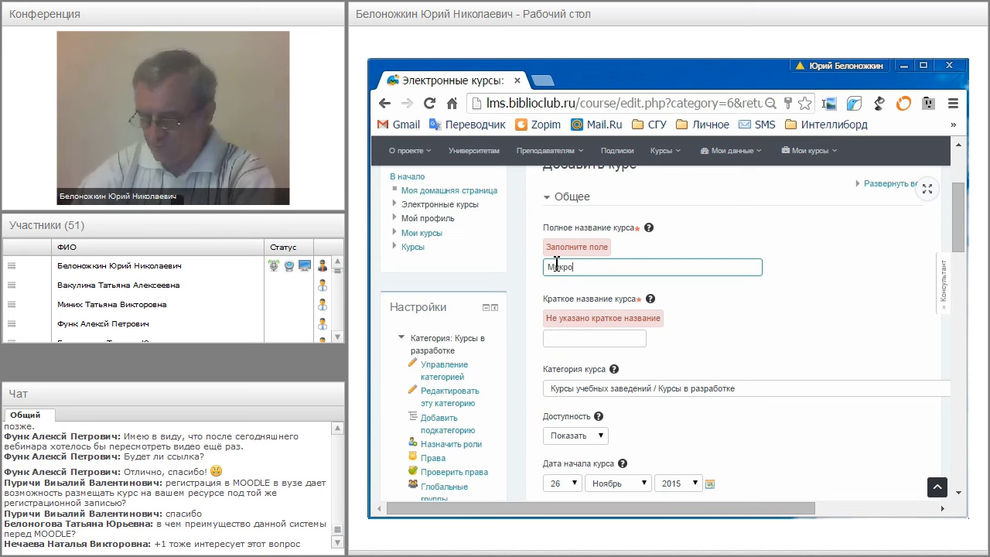
{"action": "type", "text": "эконом"}
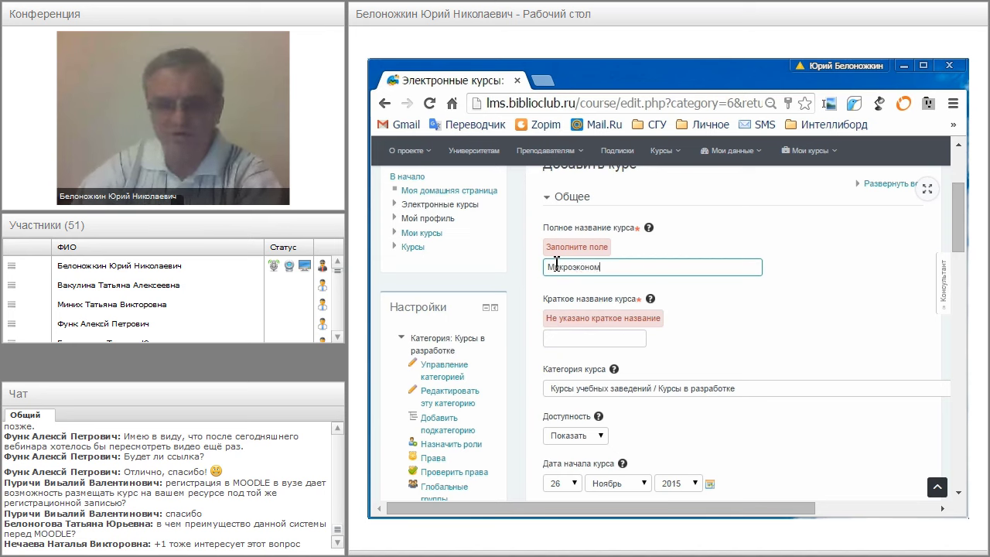
{"action": "type", "text": "ика"}
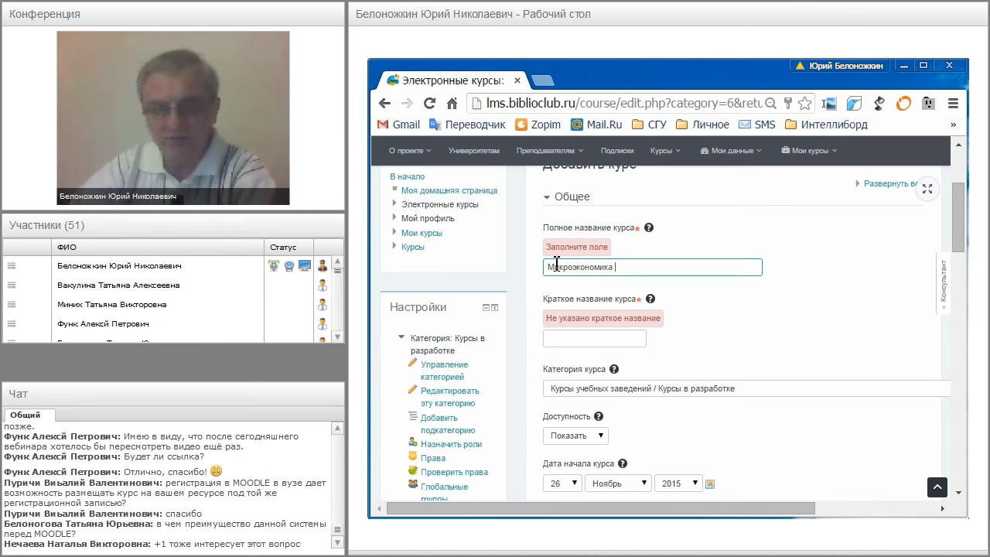
{"action": "key", "text": "BackSpace"}
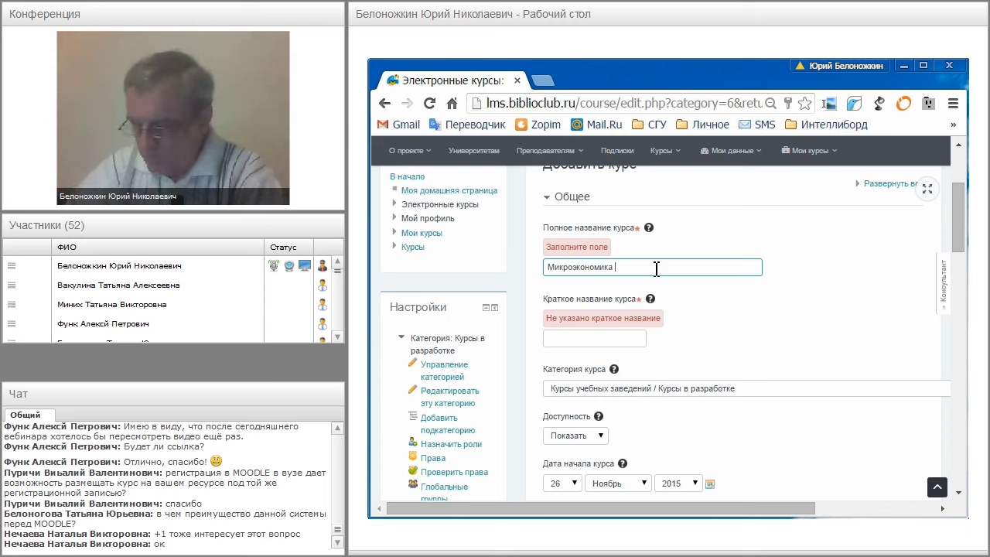
Step: Append the author's surname and initials, enclosed in slashes, to the full course name
{"action": "type", "text": "/Белонож"}
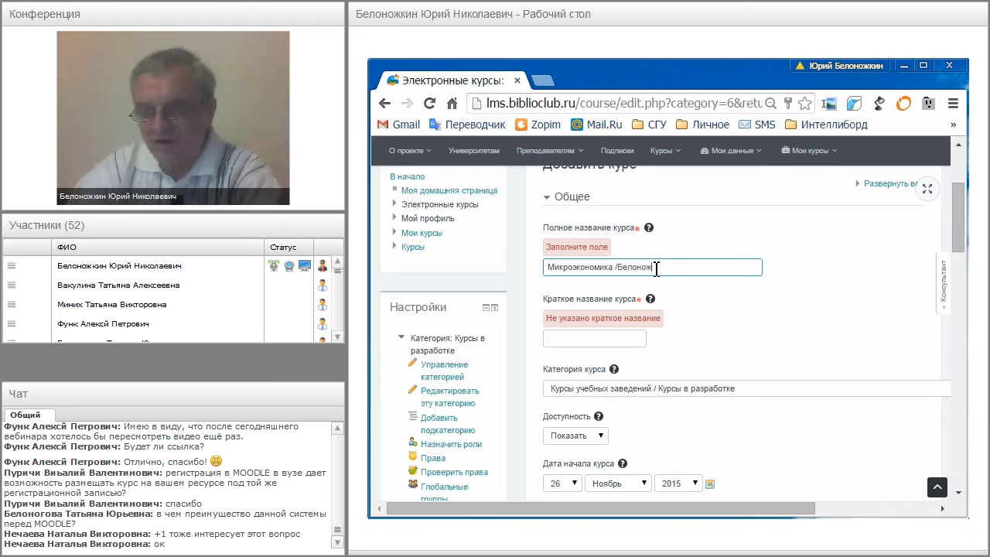
{"action": "type", "text": "кин"}
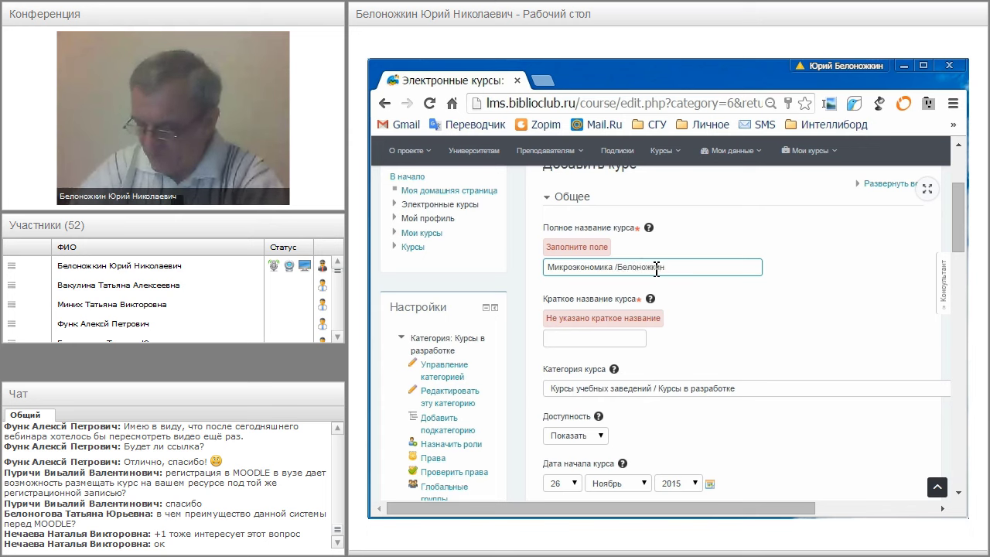
{"action": "type", "text": " Ю.Н. "}
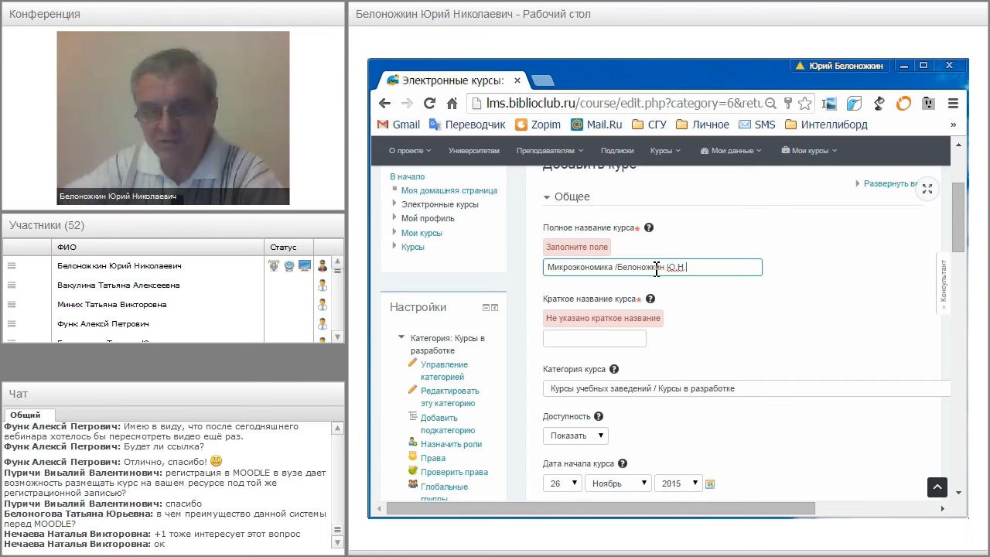
{"action": "type", "text": "/"}
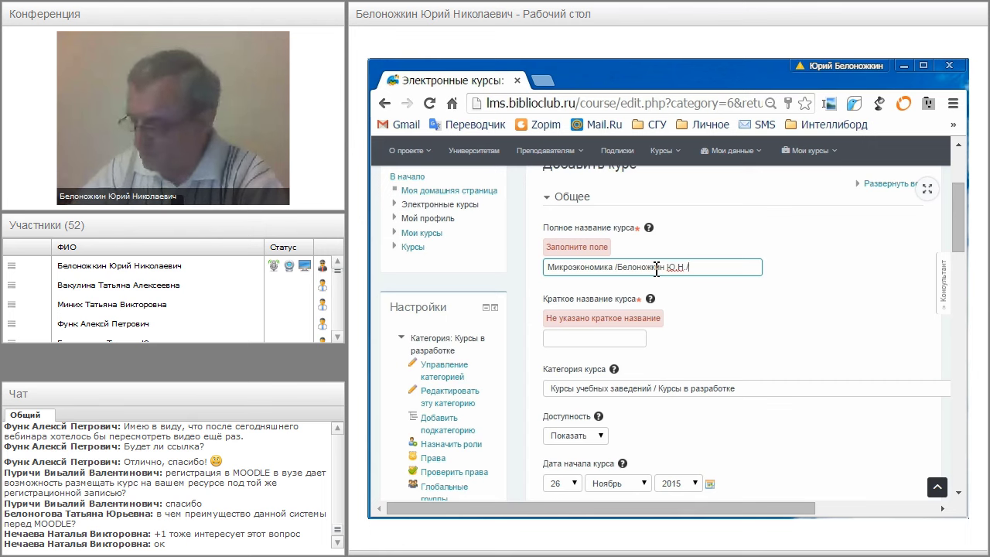
Step: Complete the full course name with the code "12-ЗФиК-ДО" after the closing slash
{"action": "type", "text": "12"}
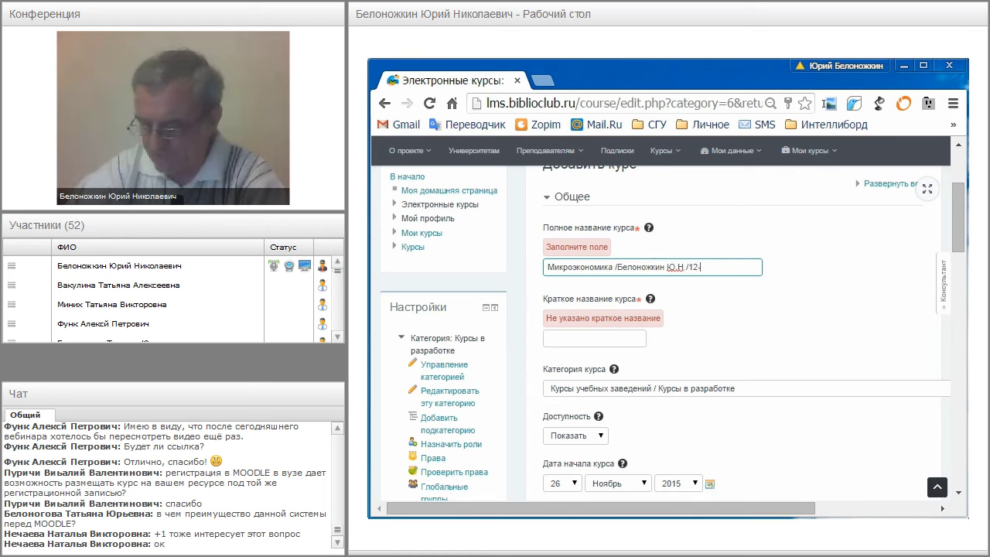
{"action": "type", "text": "-Ф"}
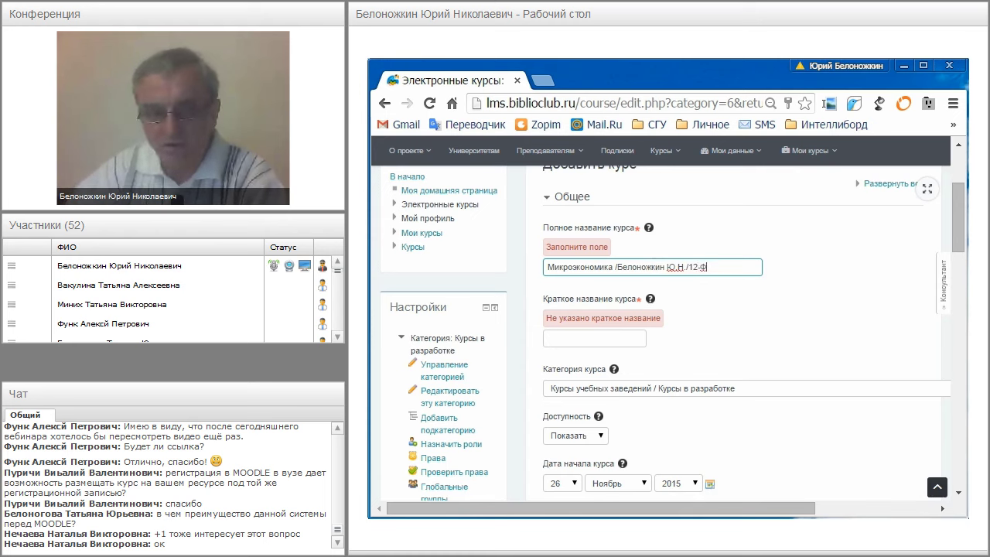
{"action": "type", "text": "ик"}
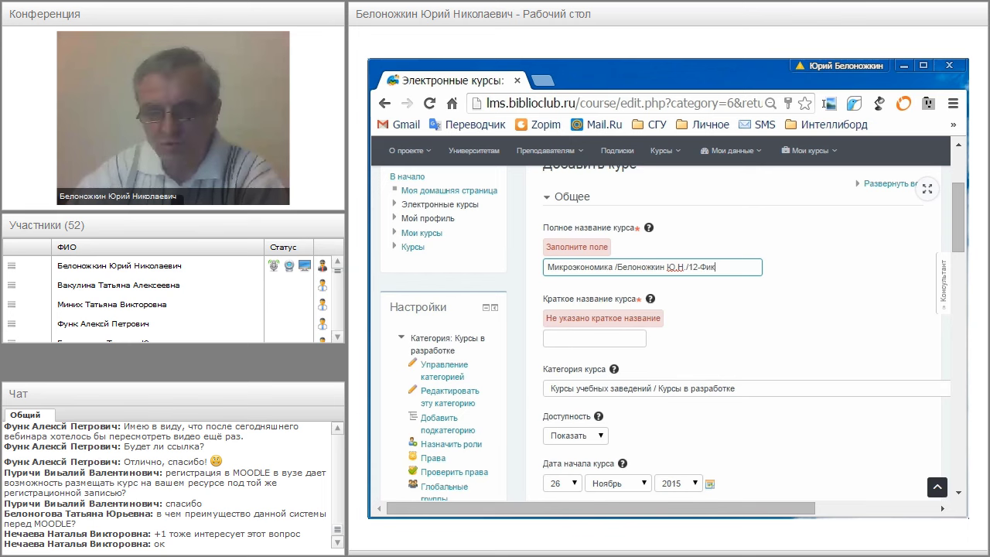
{"action": "type", "text": "-ДО"}
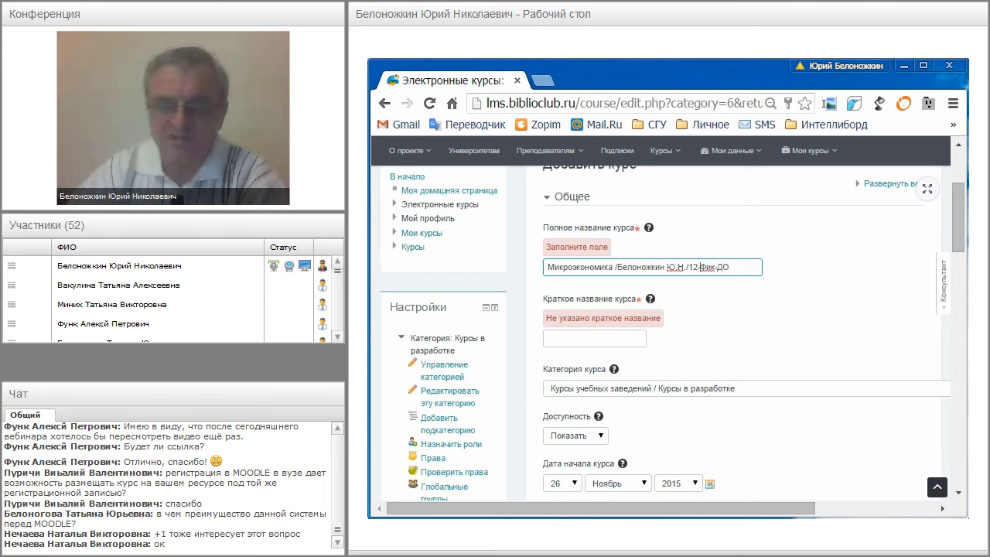
{"action": "type", "text": "З"}
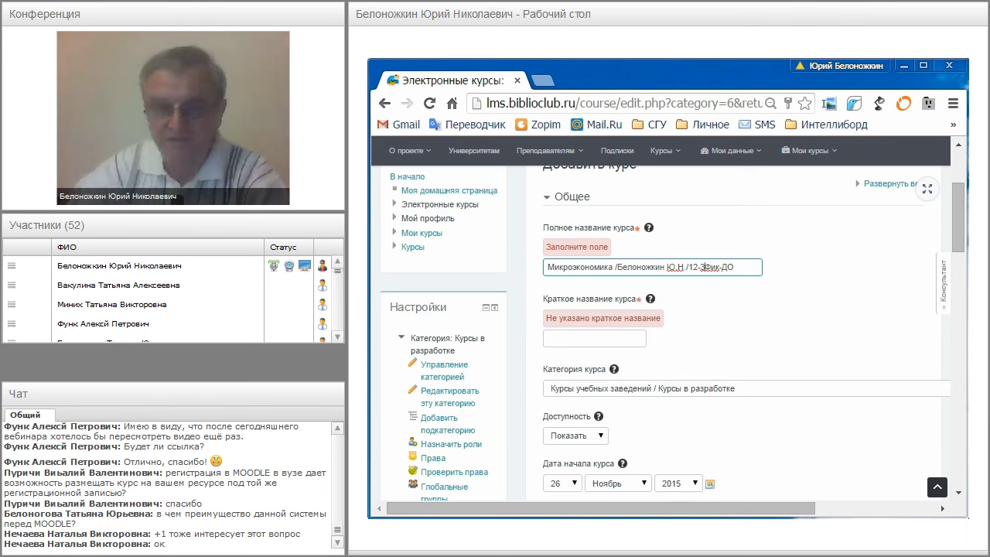
{"action": "key", "text": "BackSpace"}
{"action": "type", "text": "К"}
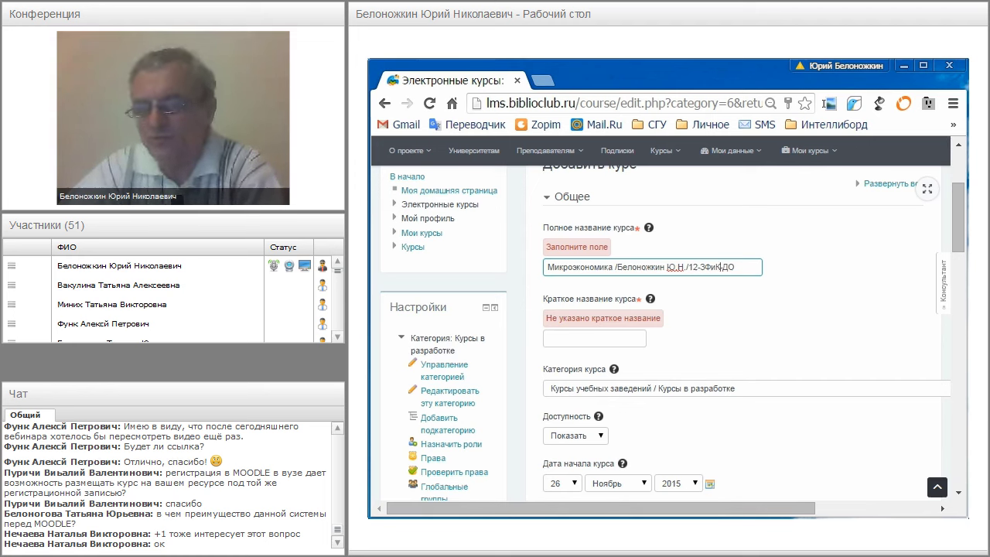
{"action": "type", "text": "-"}
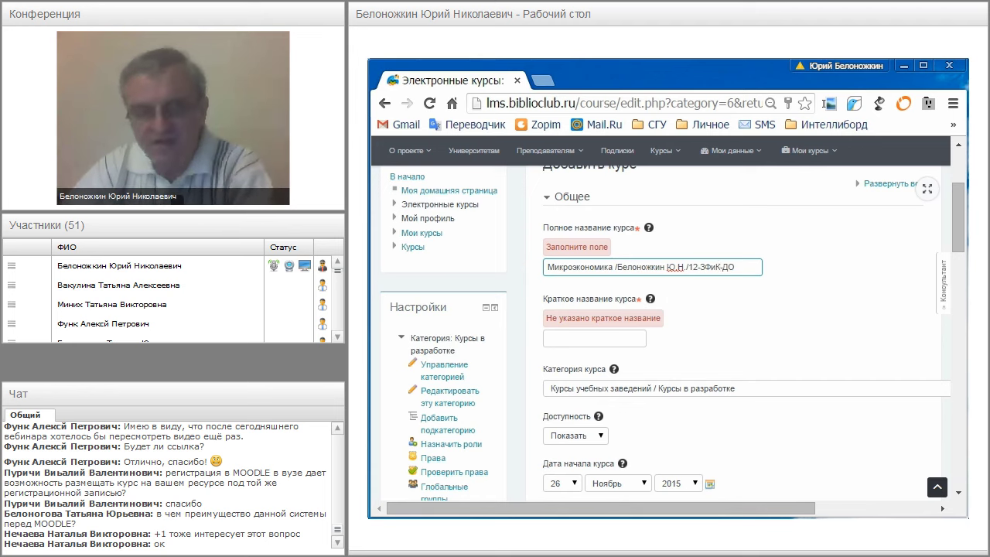
Step: Copy the whole full course name into the short course name field
{"action": "key", "text": "ctrl+a"}
{"action": "key", "text": "ctrl+c"}
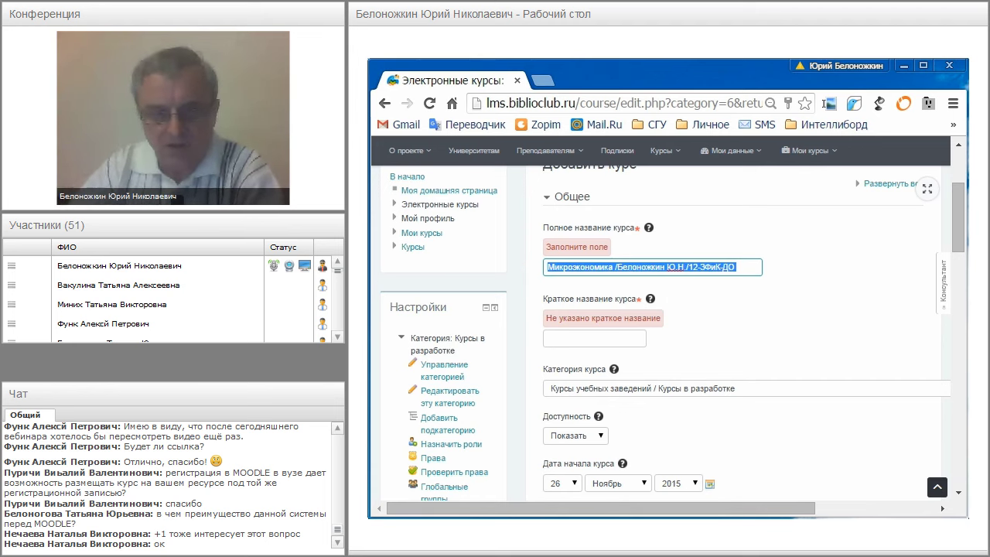
{"action": "key", "text": "Tab"}
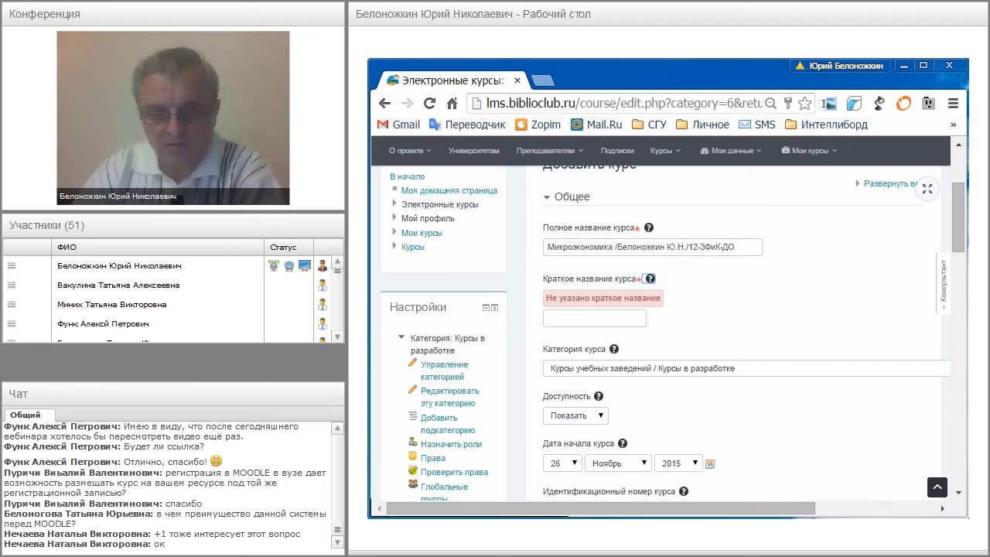
{"action": "left_click", "coordinate": [563, 319]}
{"action": "key", "text": "ctrl+v"}
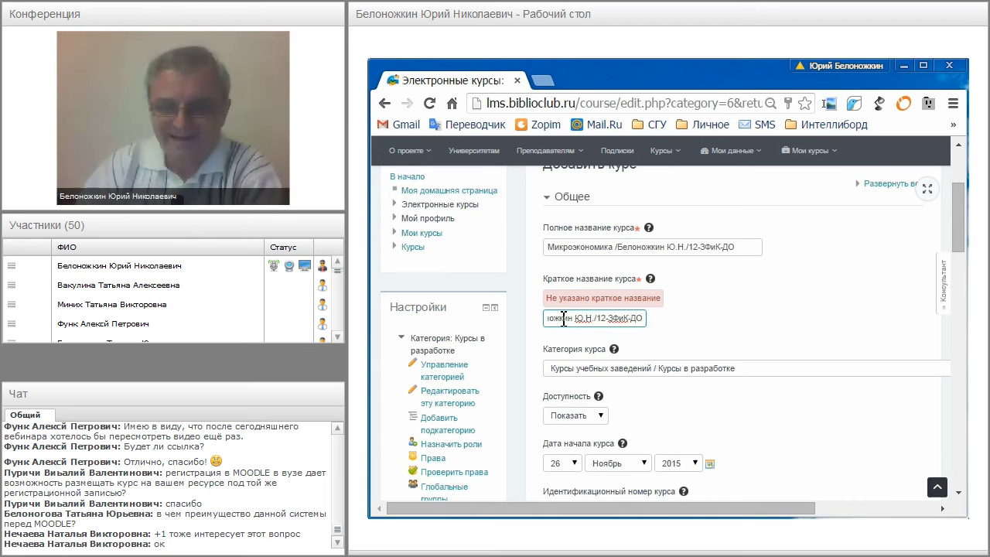
Step: Examine the available course categories and the consultant's question form, closing each without making changes
{"action": "scroll", "coordinate": [584, 351], "scroll_direction": "down", "scroll_amount": 1}
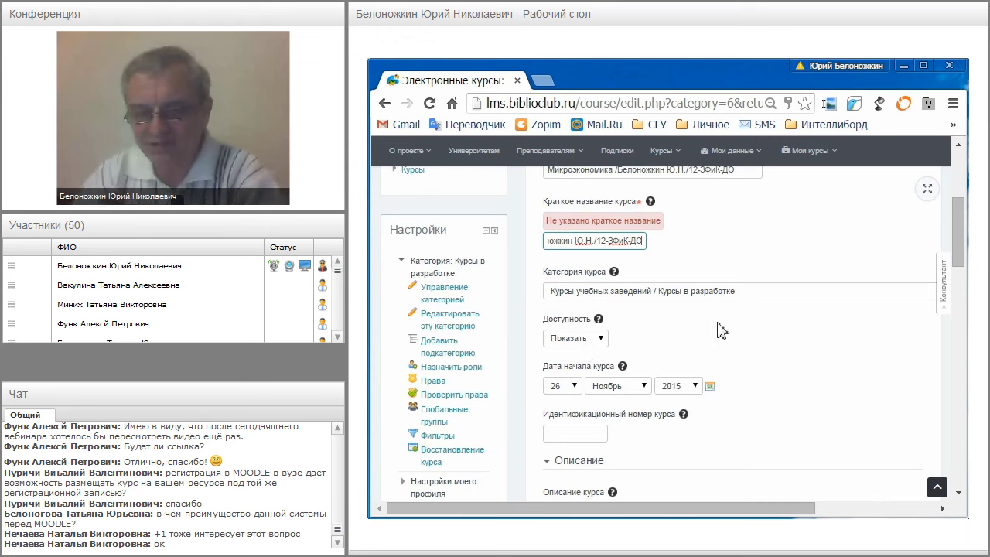
{"action": "scroll", "coordinate": [721, 330], "scroll_direction": "up", "scroll_amount": 1}
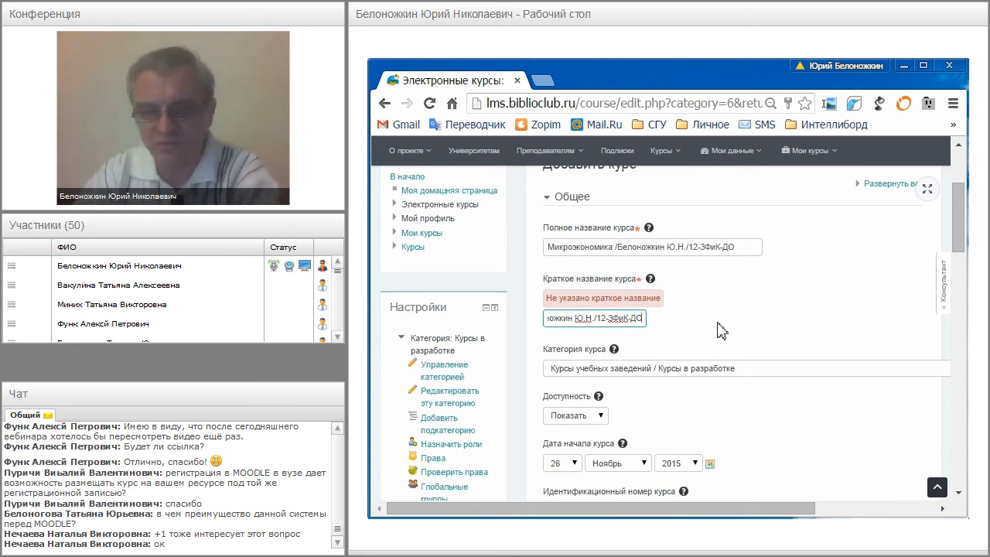
{"action": "scroll", "coordinate": [721, 331], "scroll_direction": "down", "scroll_amount": 1}
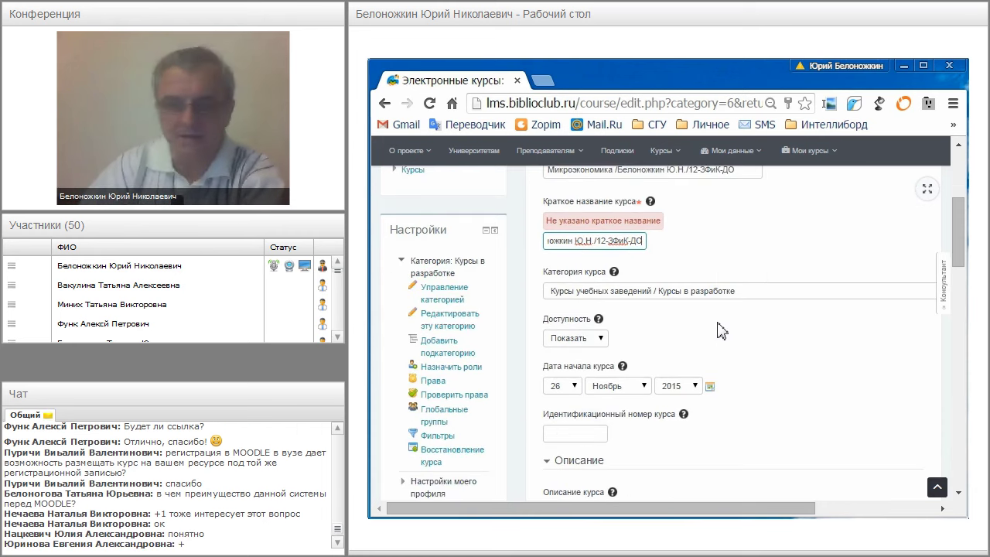
{"action": "left_click", "coordinate": [703, 299]}
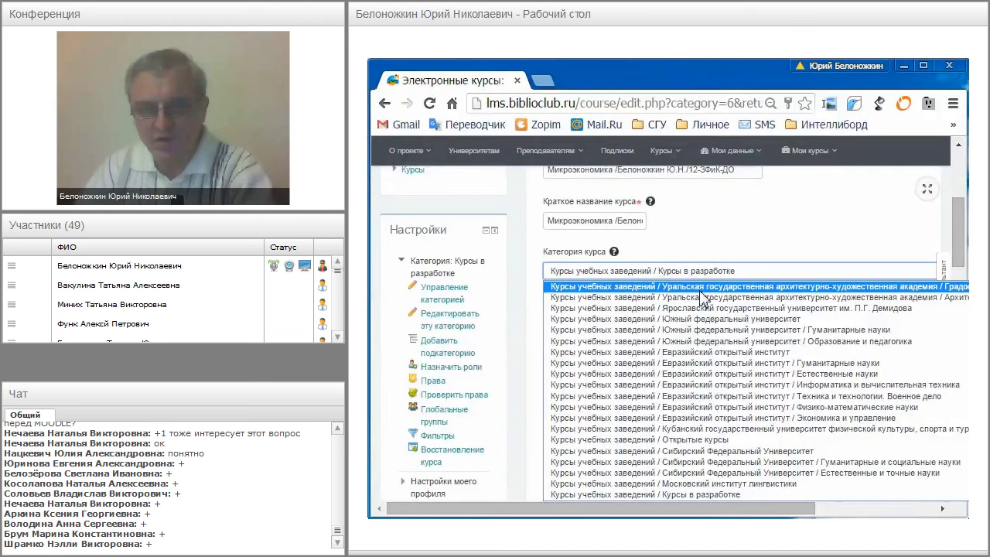
{"action": "key", "text": "Escape"}
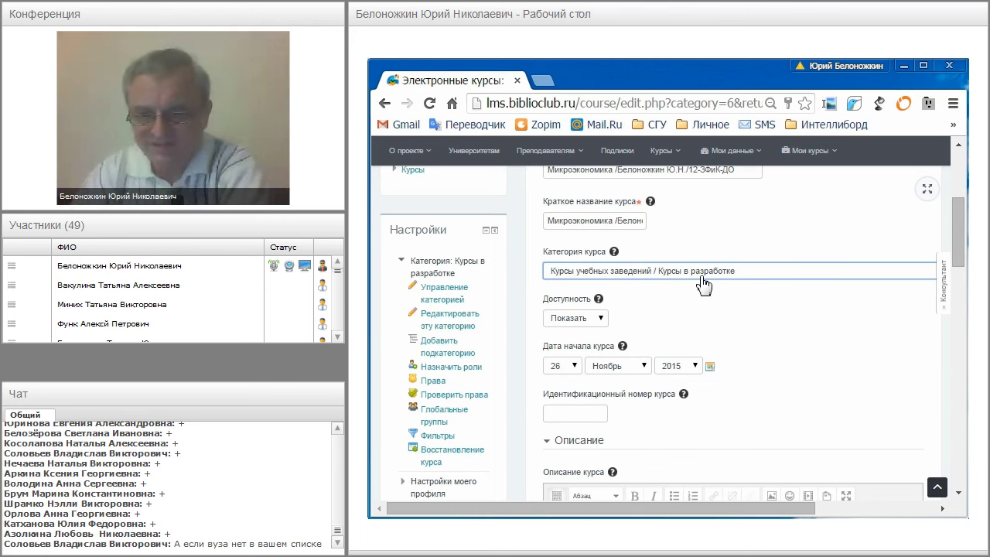
{"action": "left_click", "coordinate": [944, 289]}
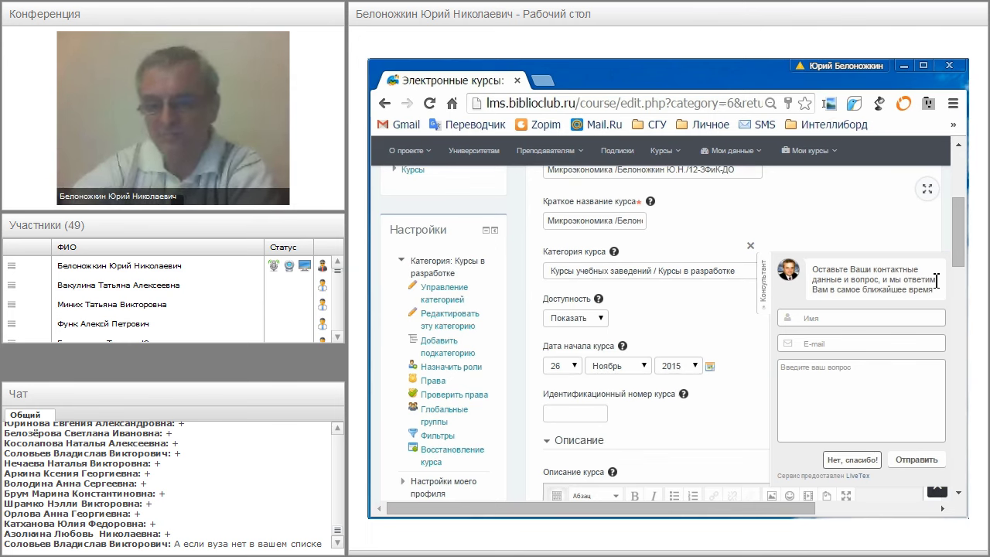
{"action": "left_click", "coordinate": [751, 247]}
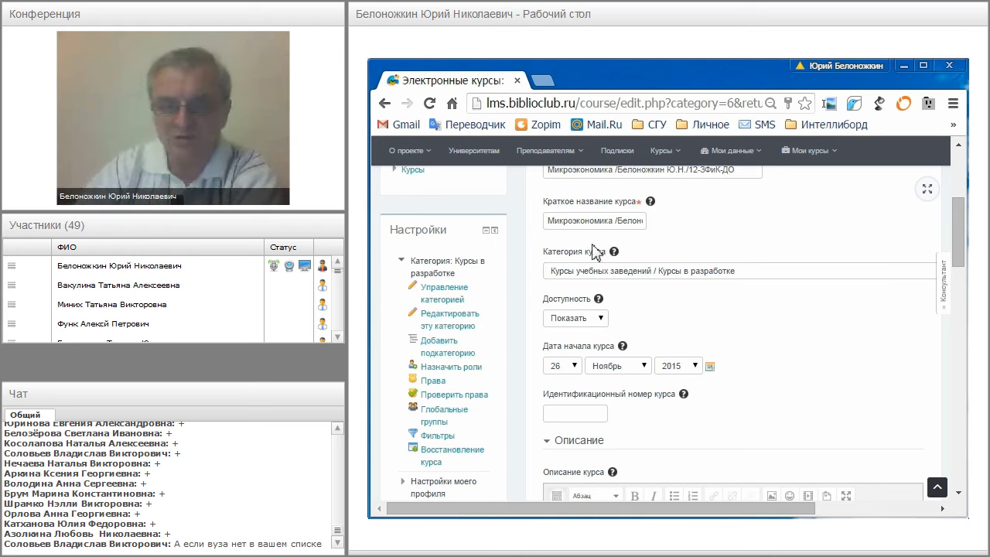
Step: Open the profido.org site in a new browser tab and reduce the page zoom
{"action": "left_click", "coordinate": [543, 81]}
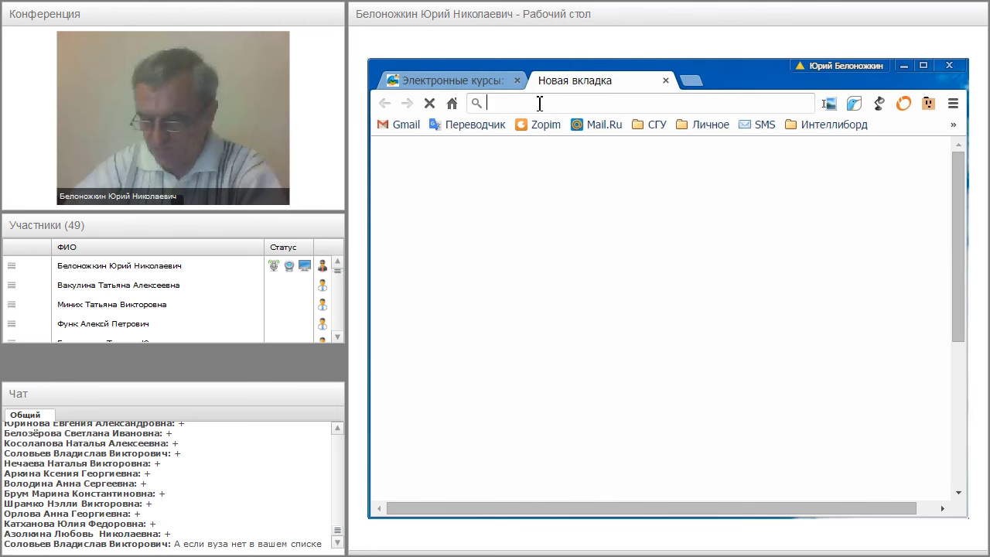
{"action": "type", "text": "з"}
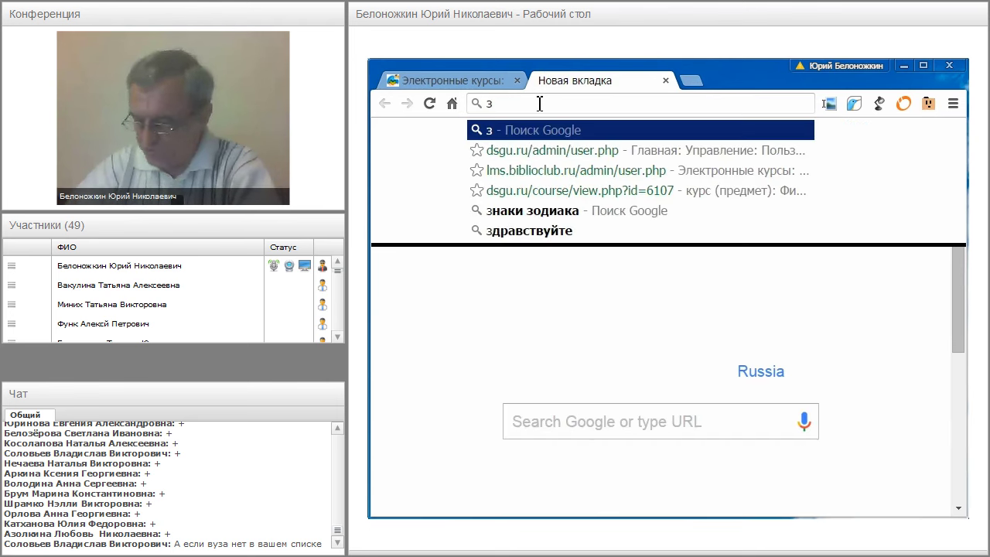
{"action": "key", "text": "BackSpace"}
{"action": "type", "text": "profido.org"}
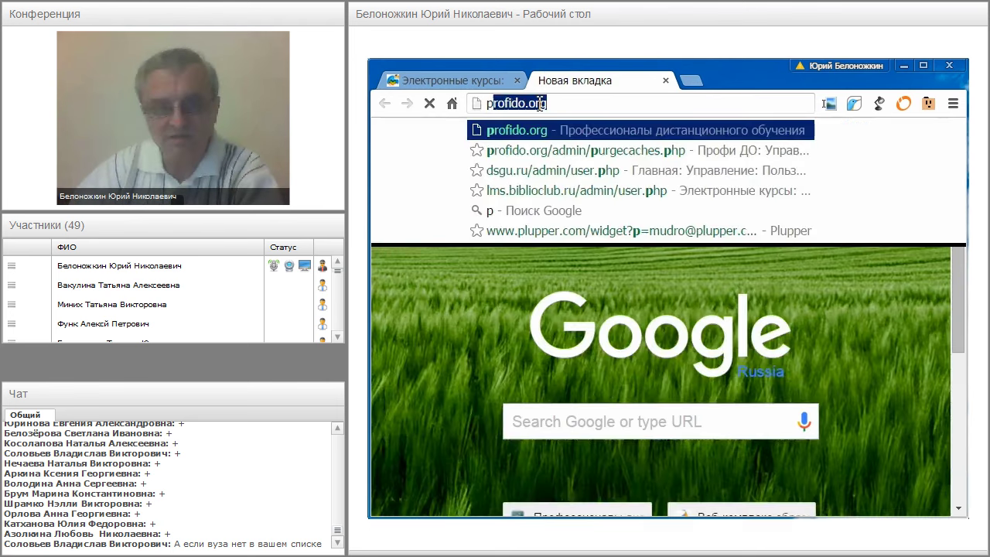
{"action": "key", "text": "Return"}
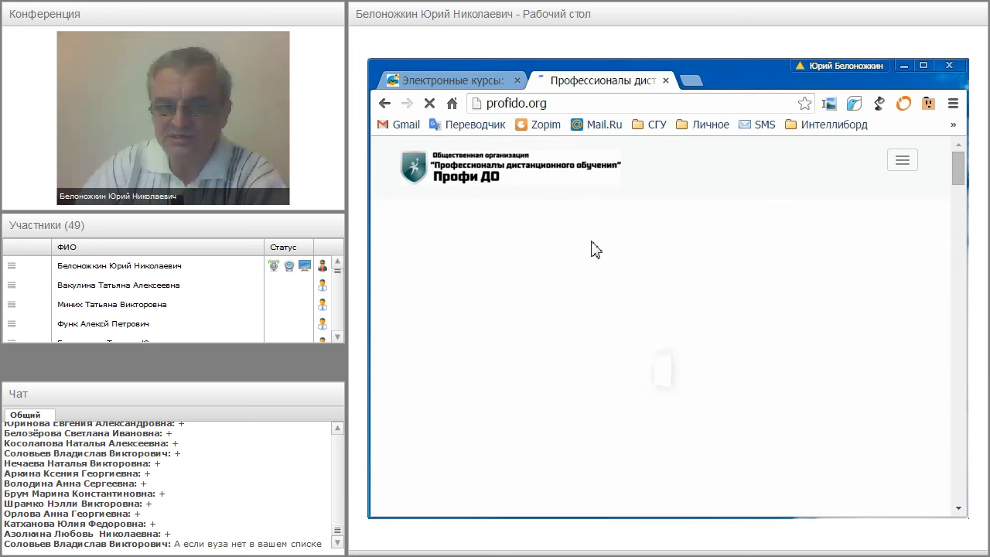
{"action": "key", "text": "ctrl+minus"}
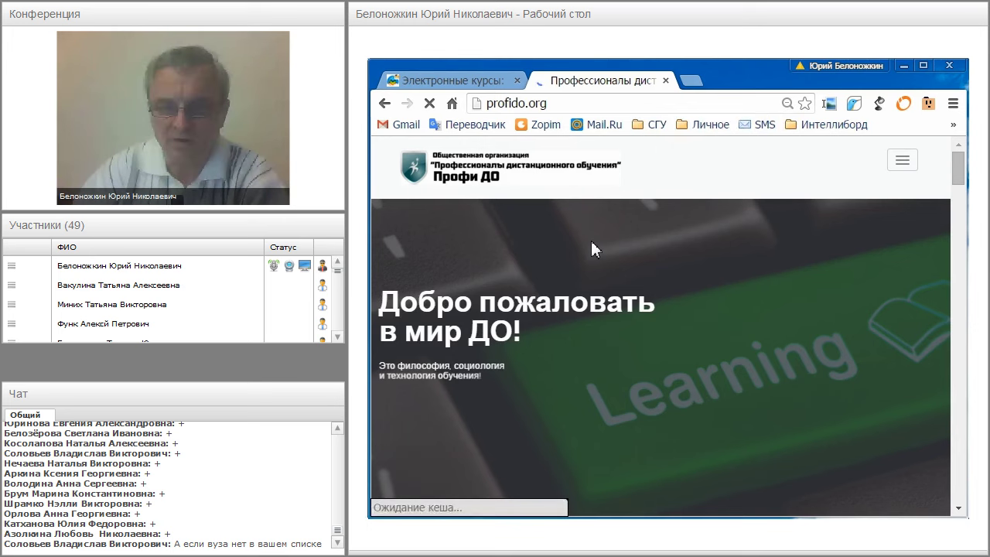
Step: Examine the profido.org home page, including its organization links and welcome banner, at a reduced page zoom
{"action": "scroll", "coordinate": [591, 248], "scroll_direction": "down", "scroll_amount": 1}
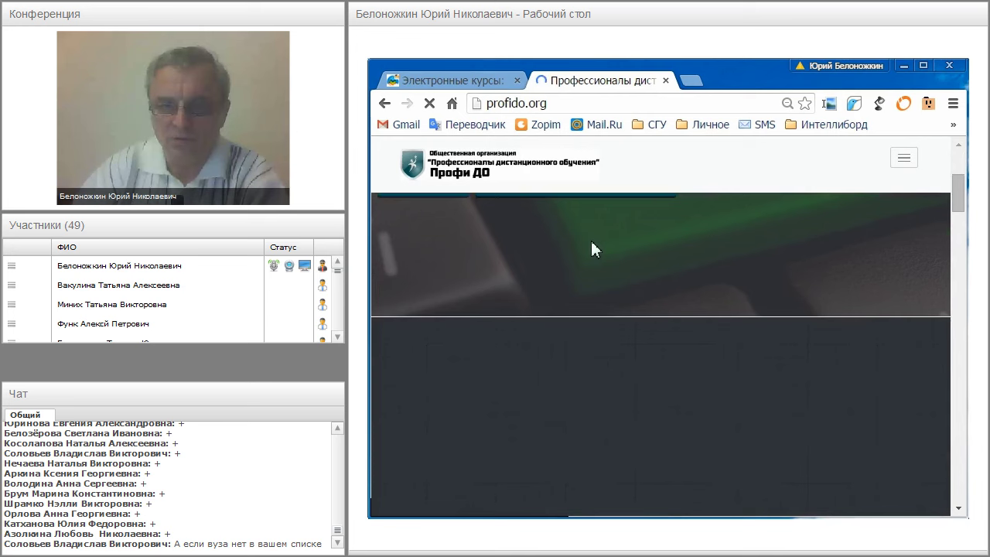
{"action": "scroll", "coordinate": [591, 241], "scroll_direction": "down", "scroll_amount": 1}
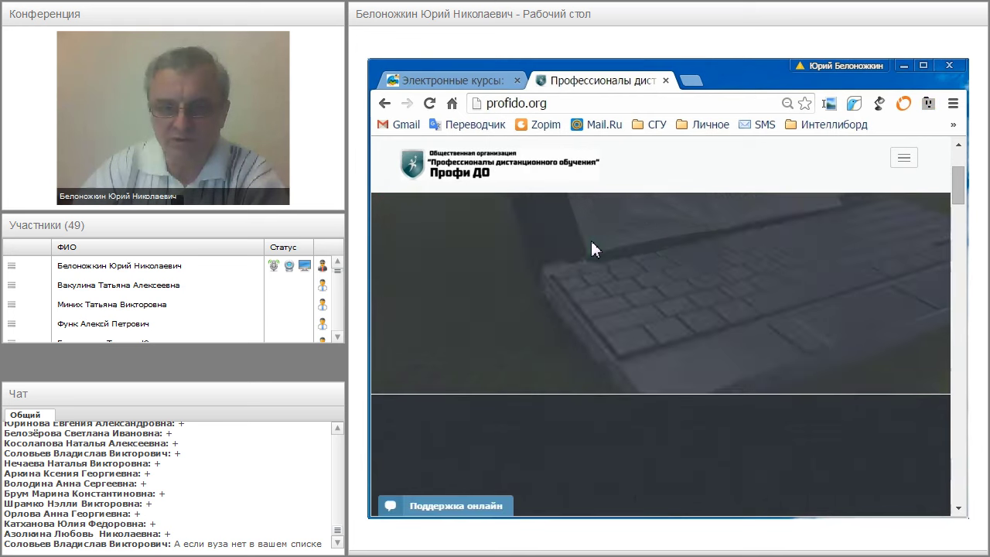
{"action": "key", "text": "ctrl+minus"}
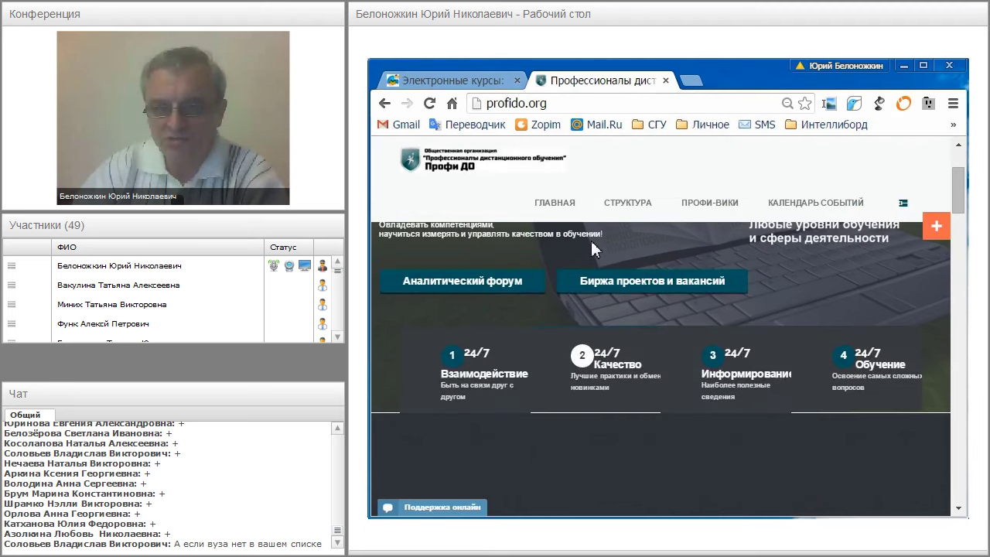
{"action": "scroll", "coordinate": [592, 241], "scroll_direction": "down", "scroll_amount": 2}
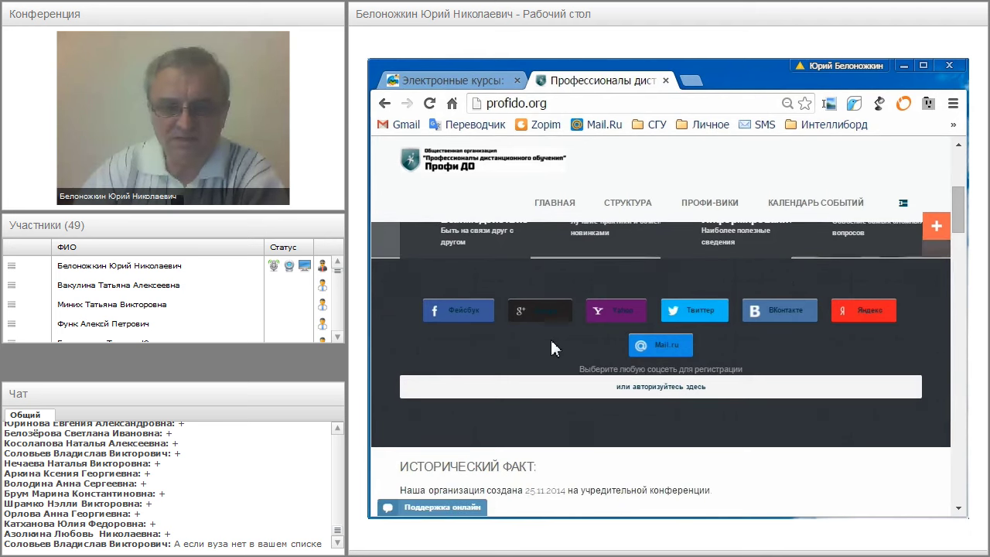
{"action": "scroll", "coordinate": [551, 348], "scroll_direction": "down", "scroll_amount": 3}
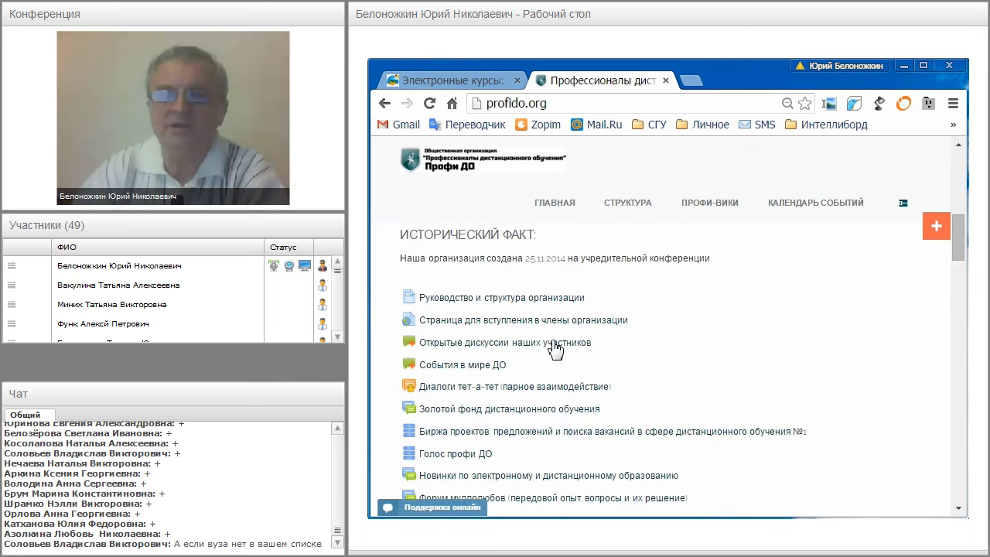
{"action": "scroll", "coordinate": [554, 349], "scroll_direction": "down", "scroll_amount": 1}
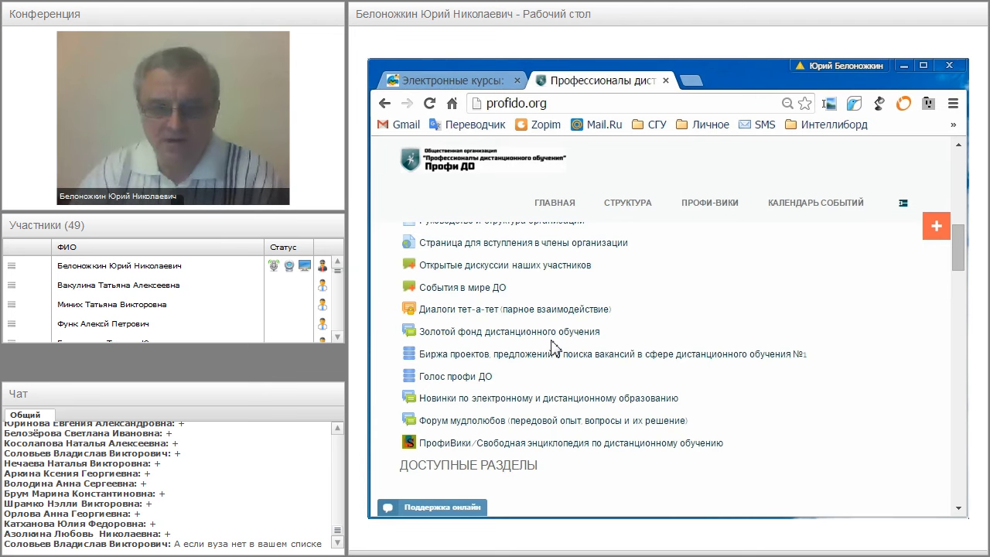
{"action": "scroll", "coordinate": [555, 348], "scroll_direction": "up", "scroll_amount": 10}
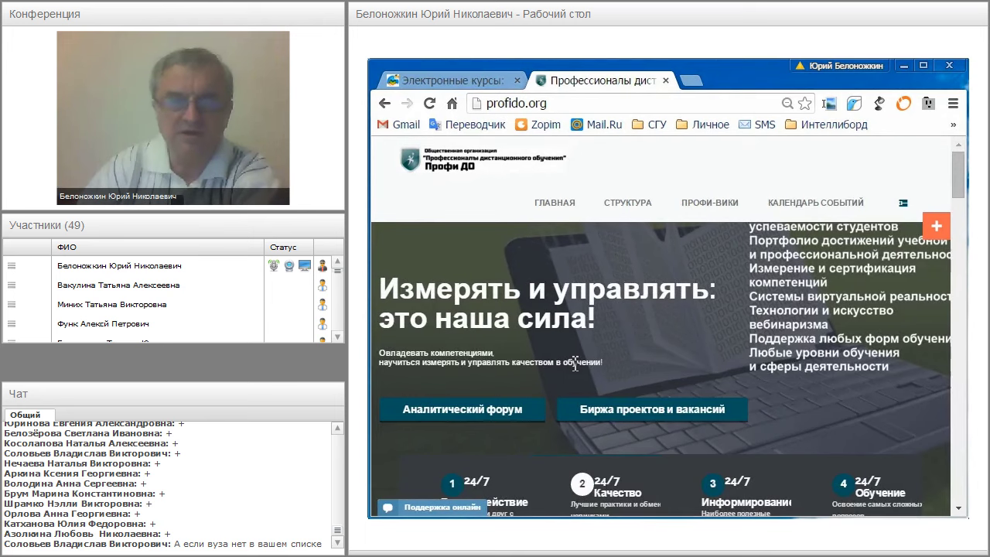
{"action": "scroll", "coordinate": [575, 364], "scroll_direction": "down", "scroll_amount": 1}
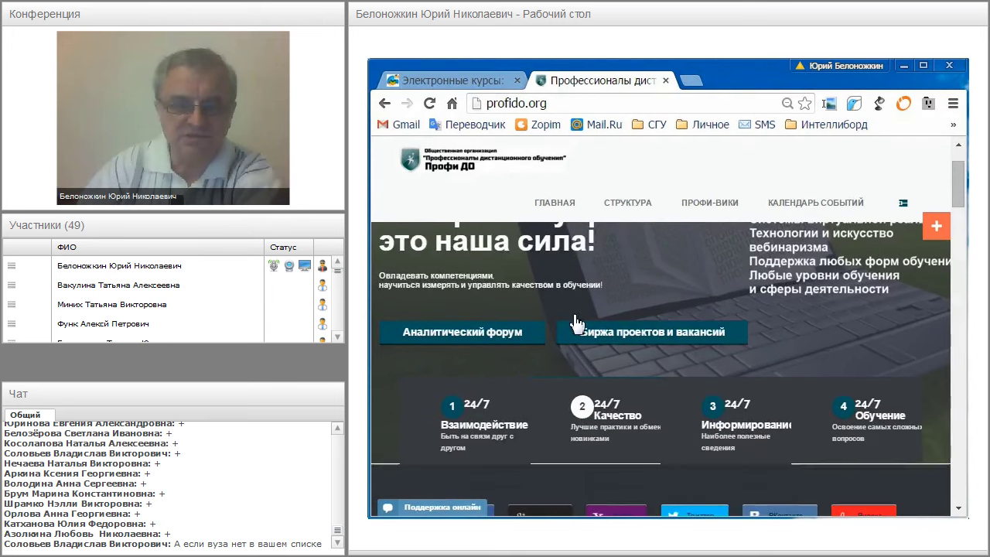
Step: Return to the course creation form and check the course category field without choosing another category
{"action": "left_click", "coordinate": [479, 82]}
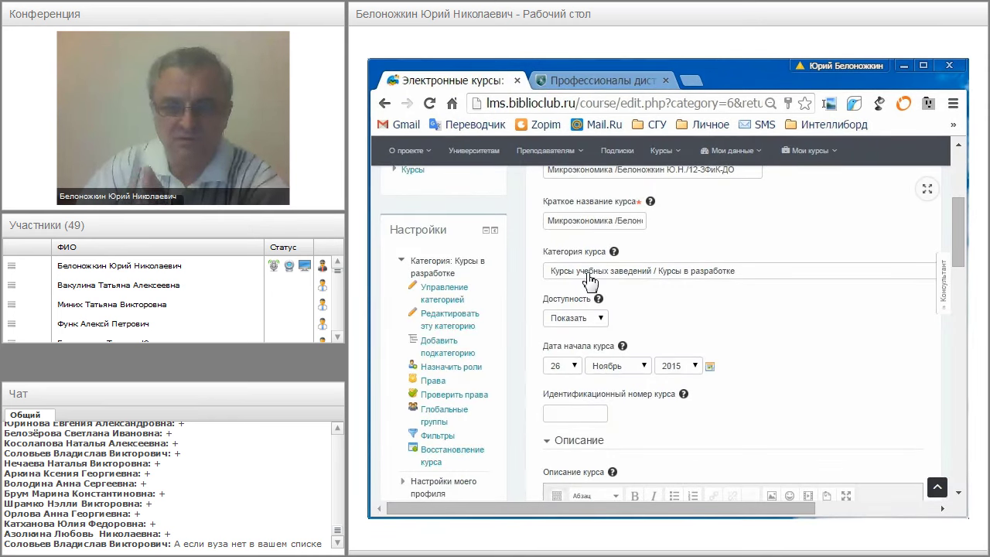
{"action": "left_click", "coordinate": [589, 277]}
{"action": "left_click", "coordinate": [590, 280]}
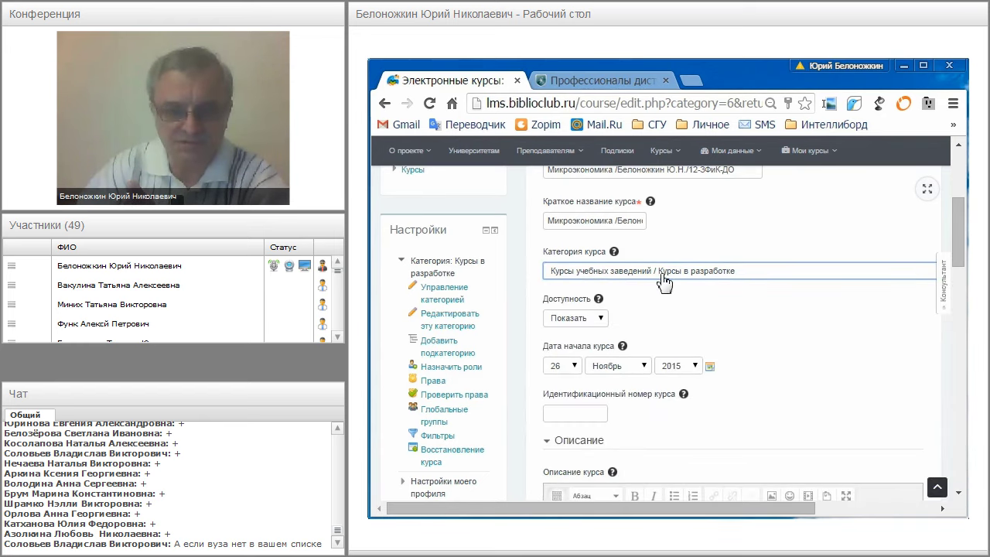
Step: Switch the course availability to "Скрыть" and back to "Показать"
{"action": "scroll", "coordinate": [693, 312], "scroll_direction": "down", "scroll_amount": 1}
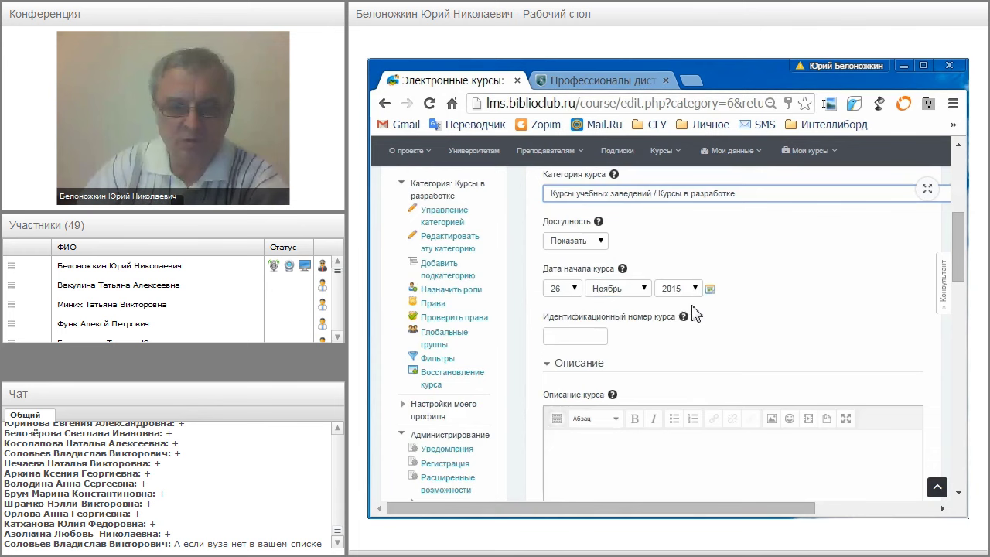
{"action": "left_click", "coordinate": [600, 242]}
{"action": "left_click", "coordinate": [599, 242]}
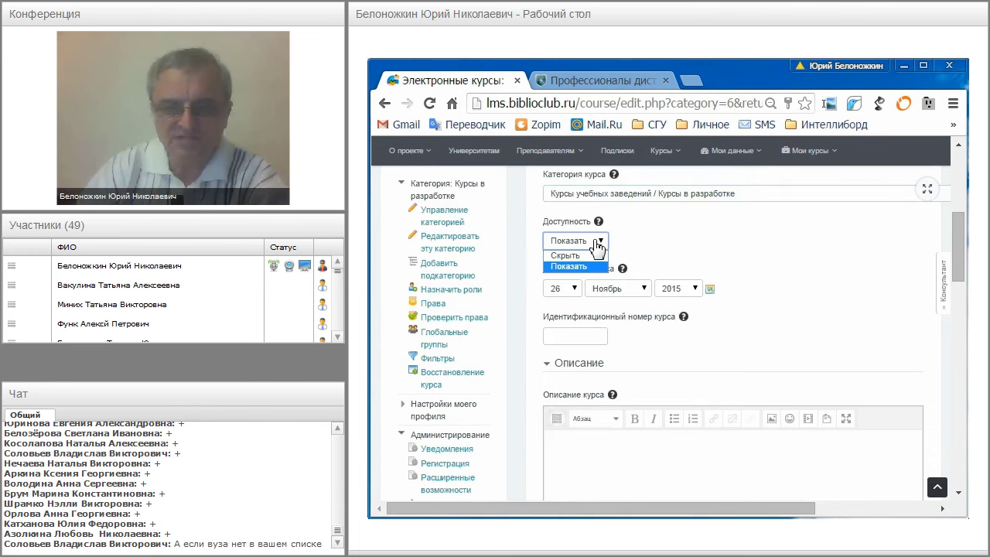
{"action": "left_click", "coordinate": [577, 255]}
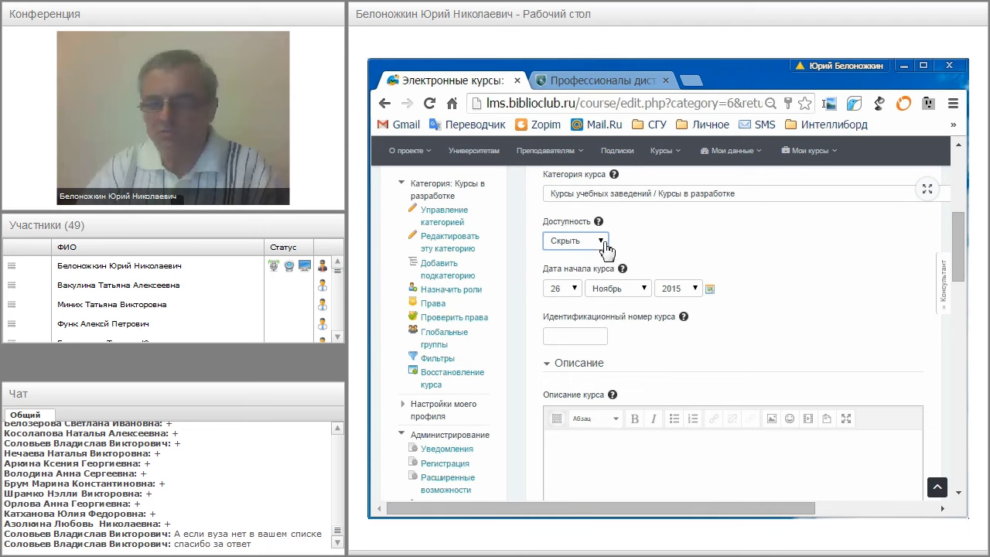
{"action": "left_click", "coordinate": [605, 245]}
{"action": "left_click", "coordinate": [593, 266]}
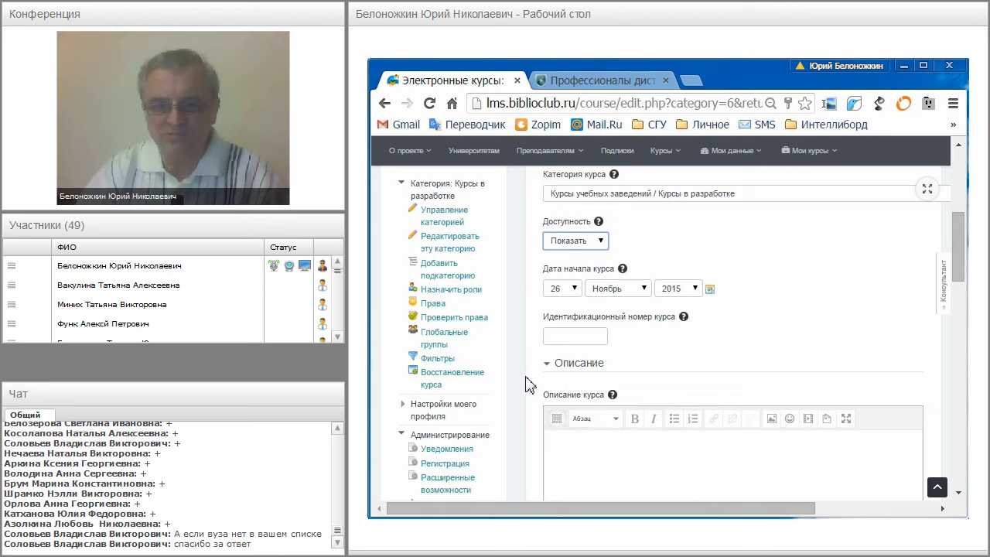
Step: Read the help notes for the course start date and the course identification number, closing each one
{"action": "scroll", "coordinate": [529, 384], "scroll_direction": "down", "scroll_amount": 1}
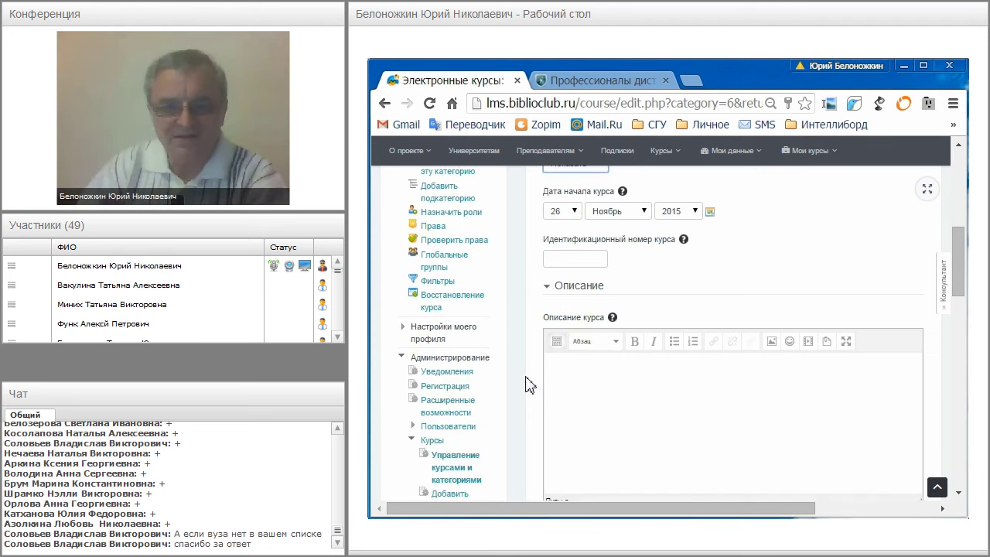
{"action": "left_click", "coordinate": [623, 192]}
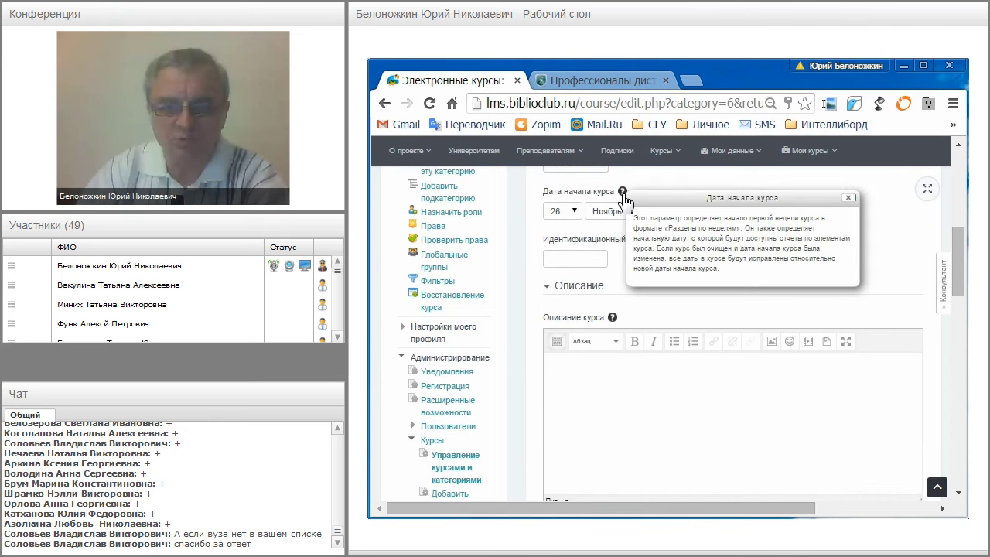
{"action": "left_click", "coordinate": [563, 224]}
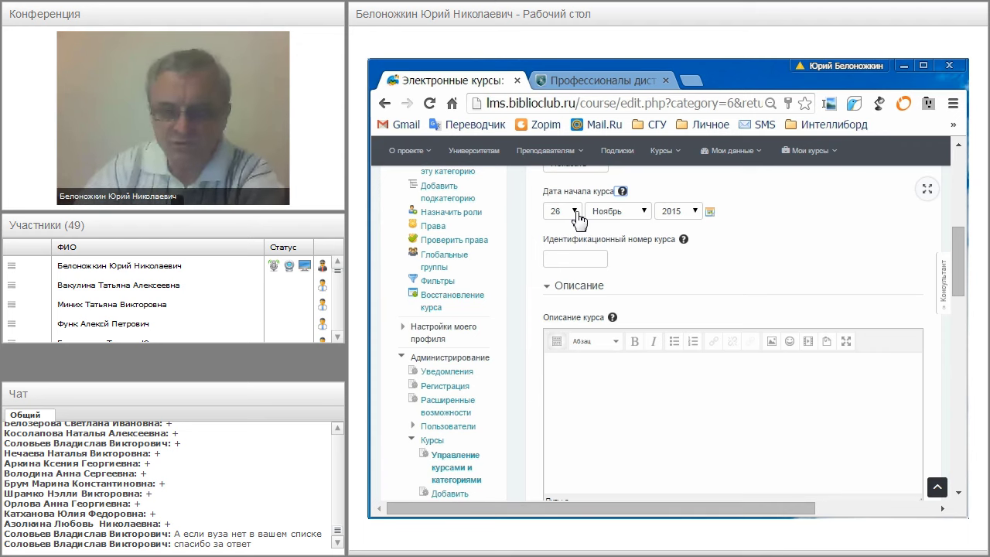
{"action": "left_click", "coordinate": [579, 258]}
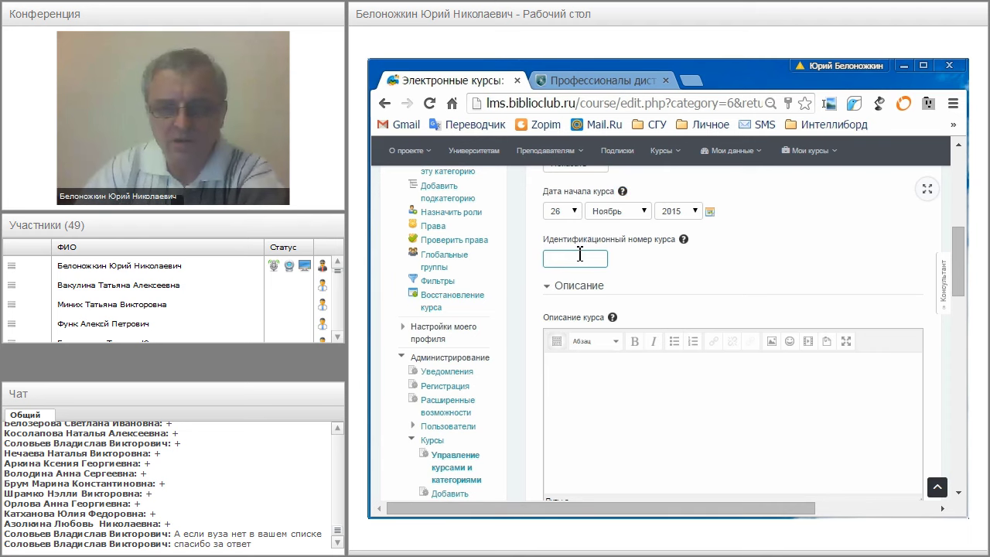
{"action": "left_click", "coordinate": [684, 239]}
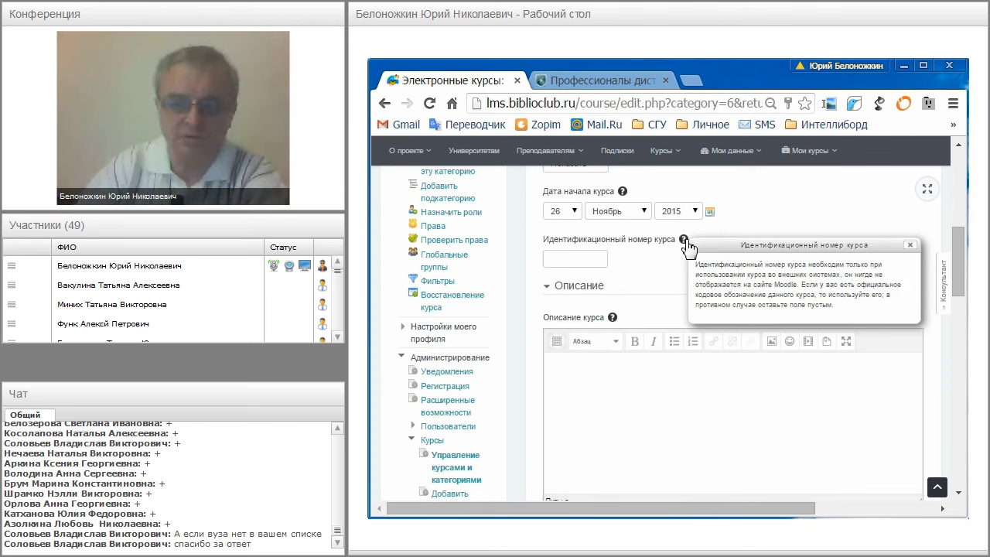
{"action": "left_click", "coordinate": [911, 248]}
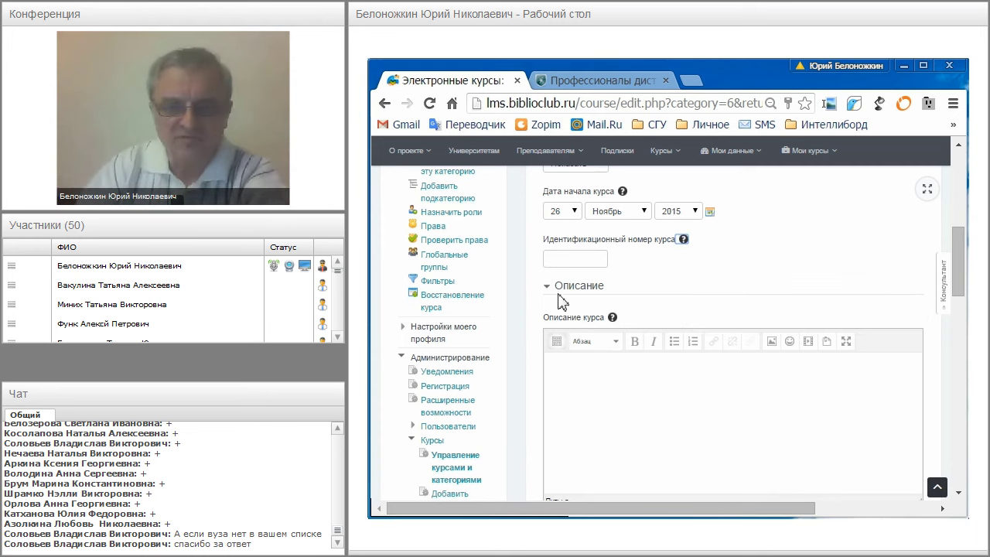
Step: Read the help note for the course description and close it
{"action": "scroll", "coordinate": [569, 283], "scroll_direction": "down", "scroll_amount": 1}
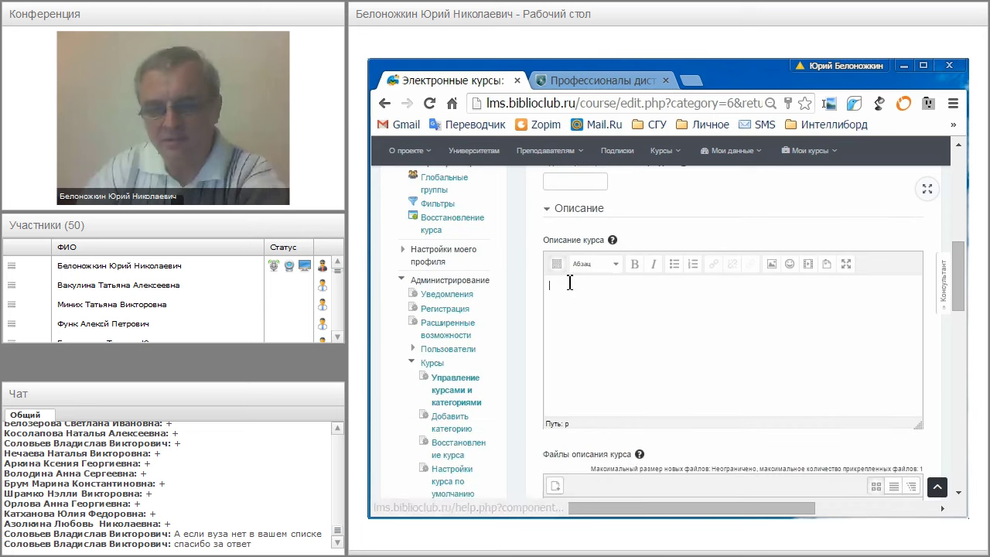
{"action": "left_click", "coordinate": [614, 243]}
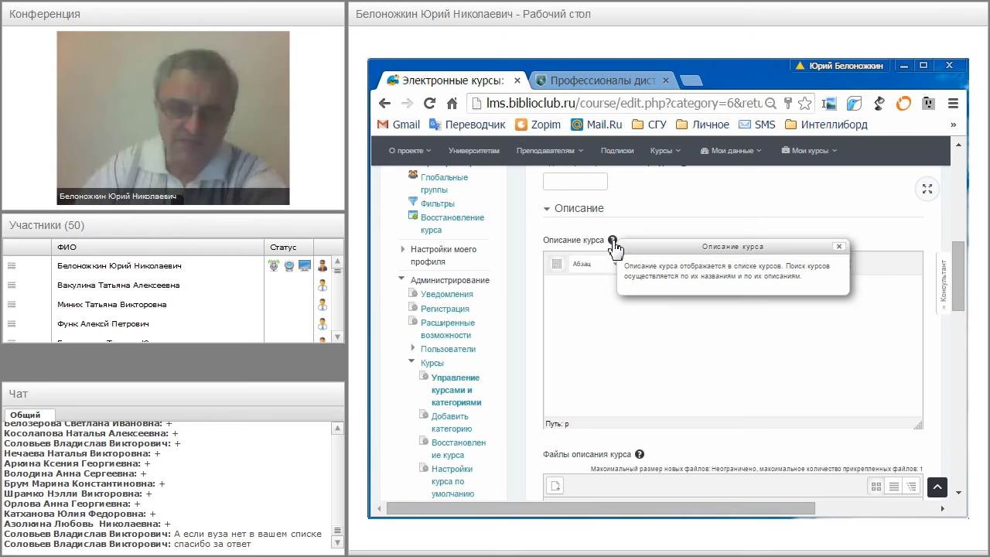
{"action": "left_click", "coordinate": [569, 290]}
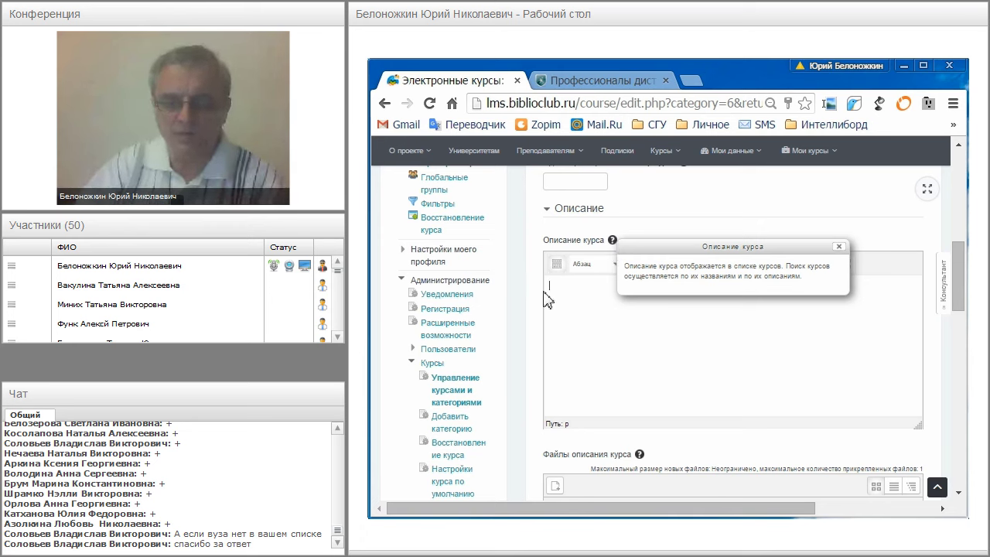
{"action": "left_click", "coordinate": [839, 249]}
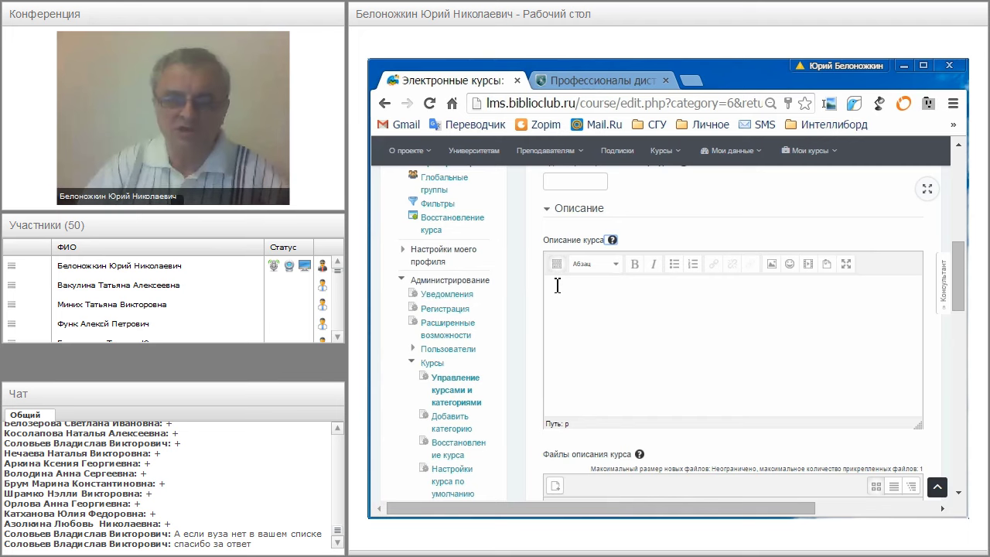
Step: Look over the empty course description editor and the upload area for course description files
{"action": "scroll", "coordinate": [557, 285], "scroll_direction": "down", "scroll_amount": 1}
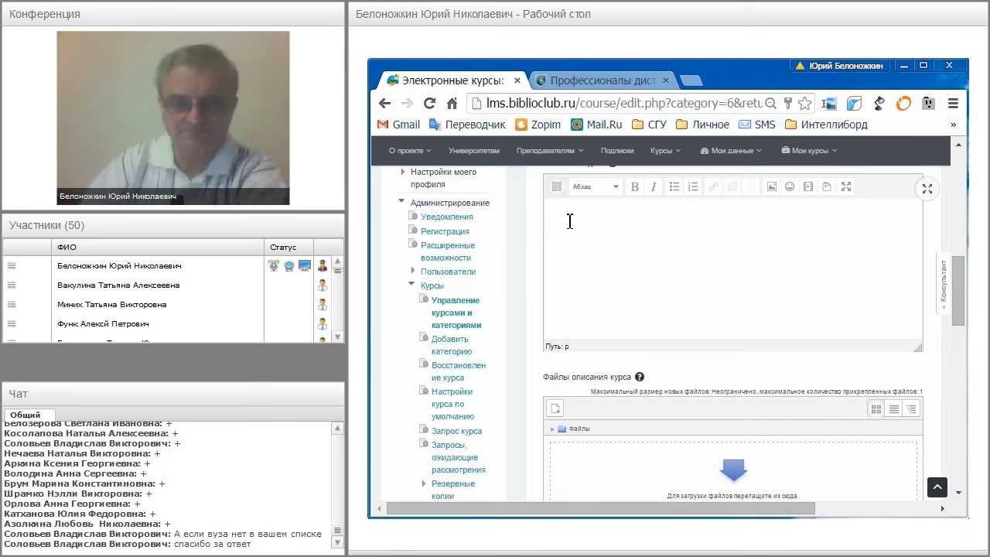
{"action": "scroll", "coordinate": [569, 221], "scroll_direction": "down", "scroll_amount": 1}
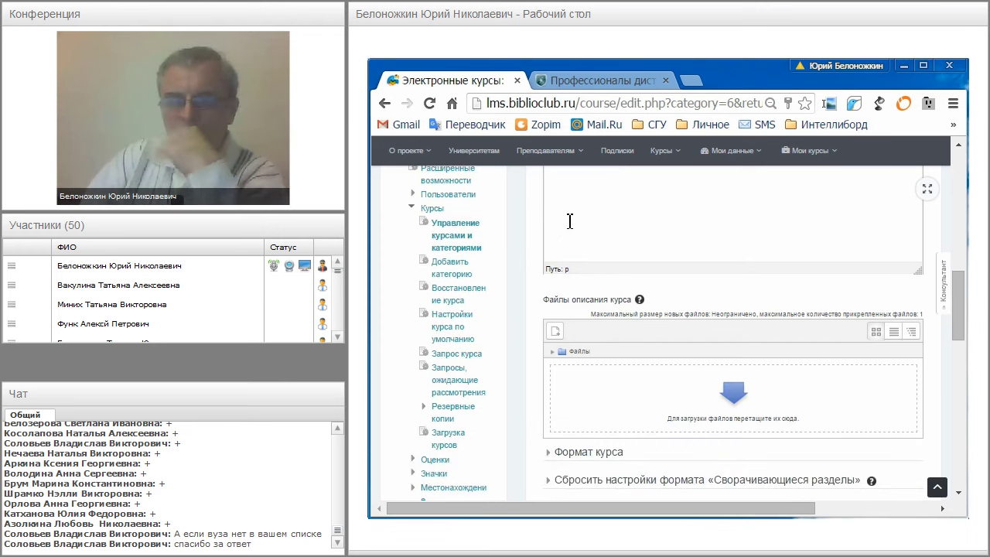
{"action": "scroll", "coordinate": [569, 222], "scroll_direction": "up", "scroll_amount": 1}
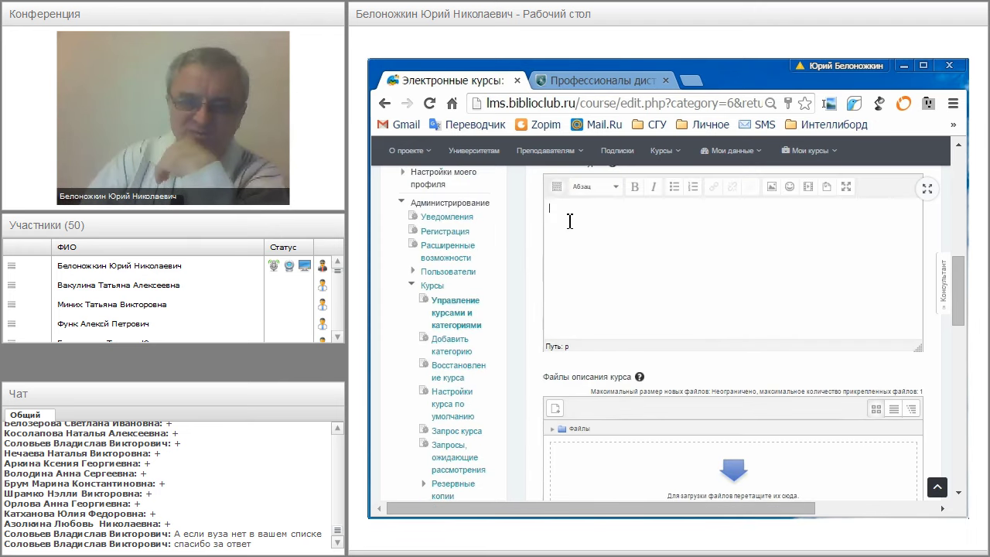
{"action": "scroll", "coordinate": [569, 221], "scroll_direction": "up", "scroll_amount": 1}
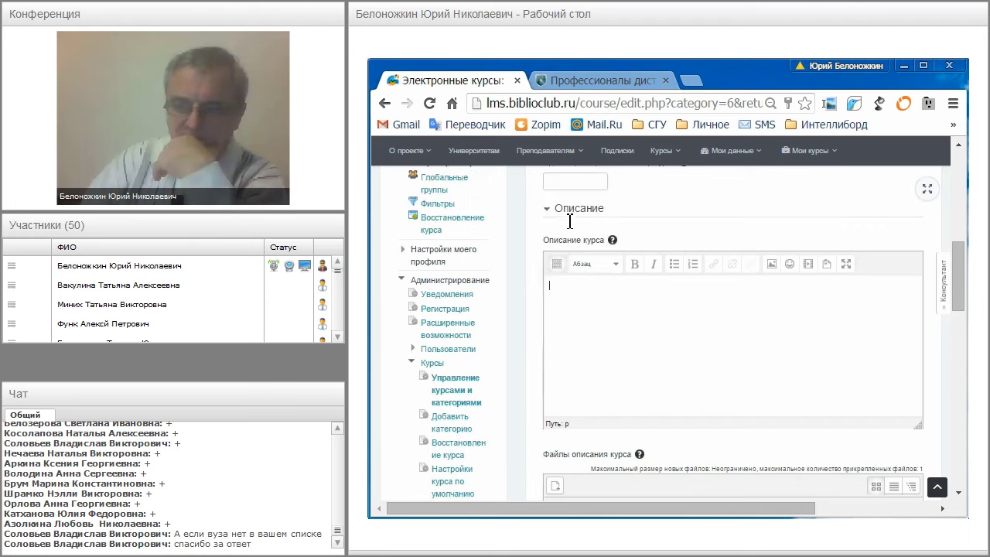
{"action": "left_click", "coordinate": [557, 284]}
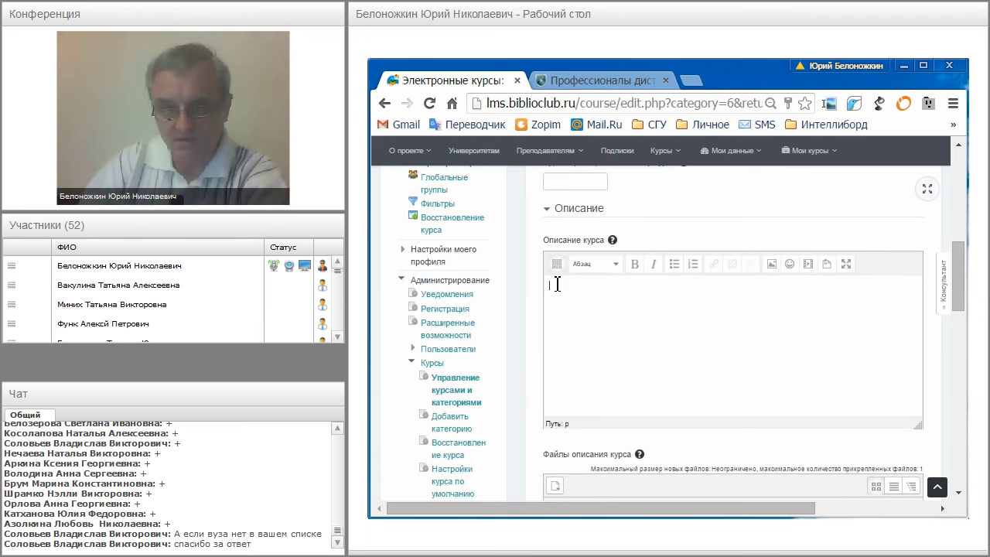
{"action": "scroll", "coordinate": [557, 284], "scroll_direction": "down", "scroll_amount": 1}
{"action": "scroll", "coordinate": [557, 284], "scroll_direction": "down", "scroll_amount": 1}
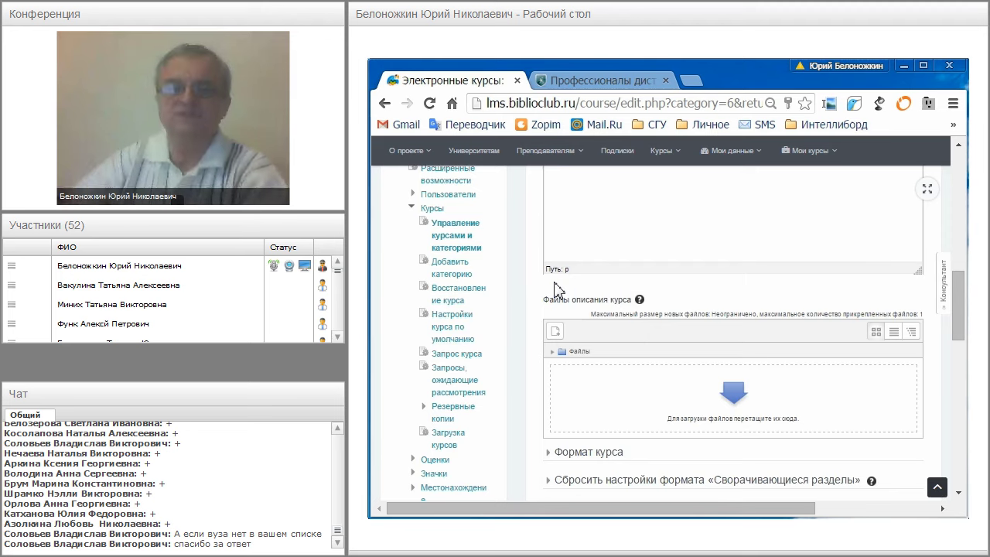
Step: Expand the "Формат курса" section and open the help note explaining the available course formats
{"action": "scroll", "coordinate": [557, 286], "scroll_direction": "down", "scroll_amount": 1}
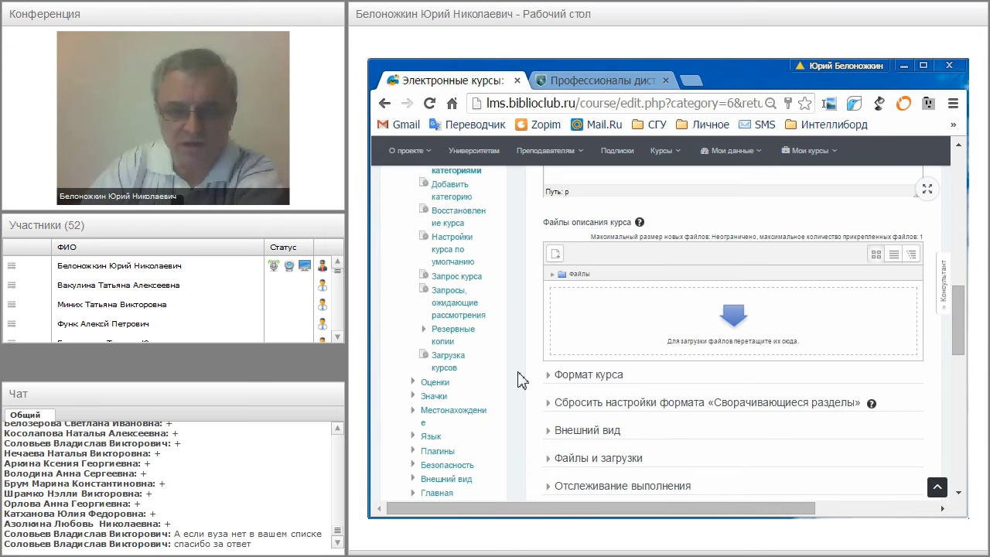
{"action": "scroll", "coordinate": [521, 379], "scroll_direction": "down", "scroll_amount": 1}
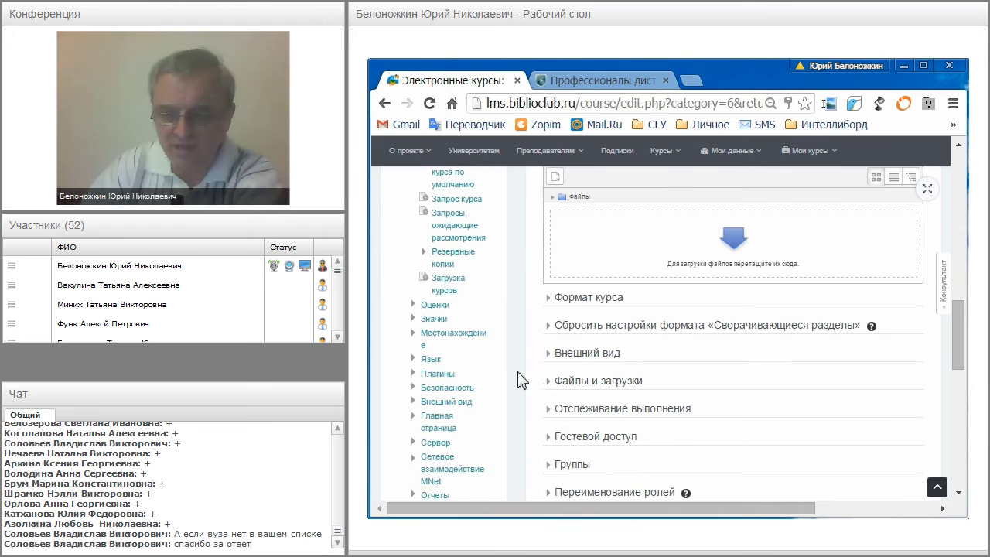
{"action": "left_click", "coordinate": [553, 307]}
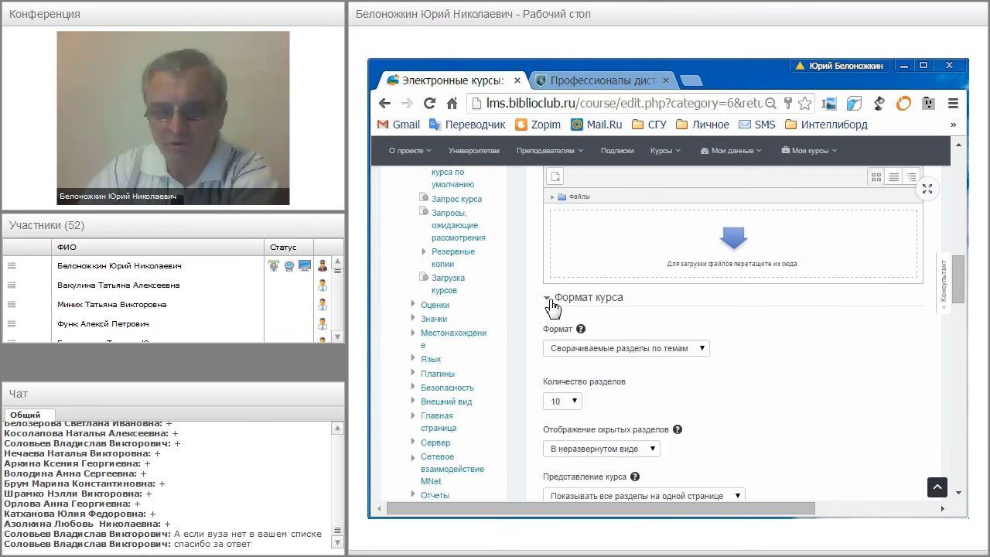
{"action": "scroll", "coordinate": [552, 307], "scroll_direction": "down", "scroll_amount": 1}
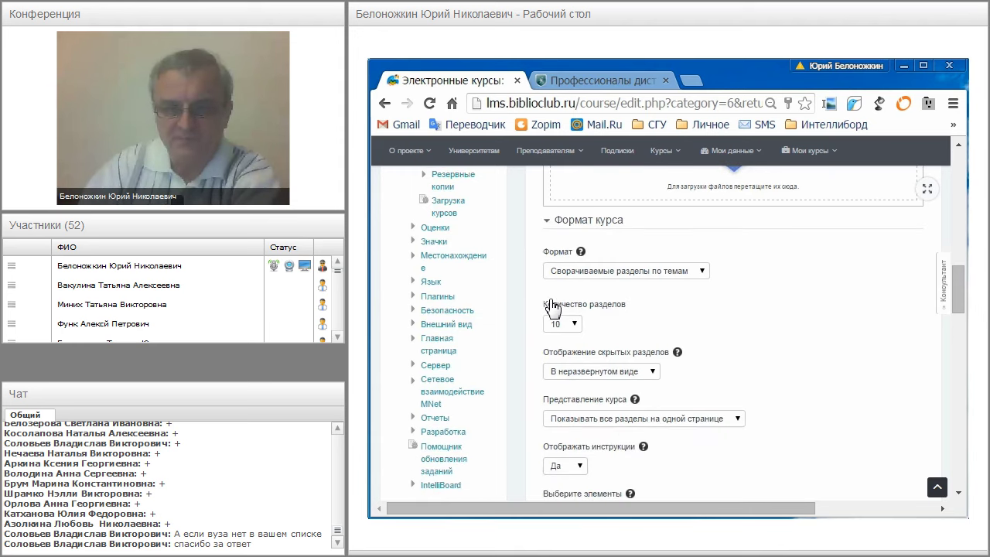
{"action": "left_click", "coordinate": [581, 252]}
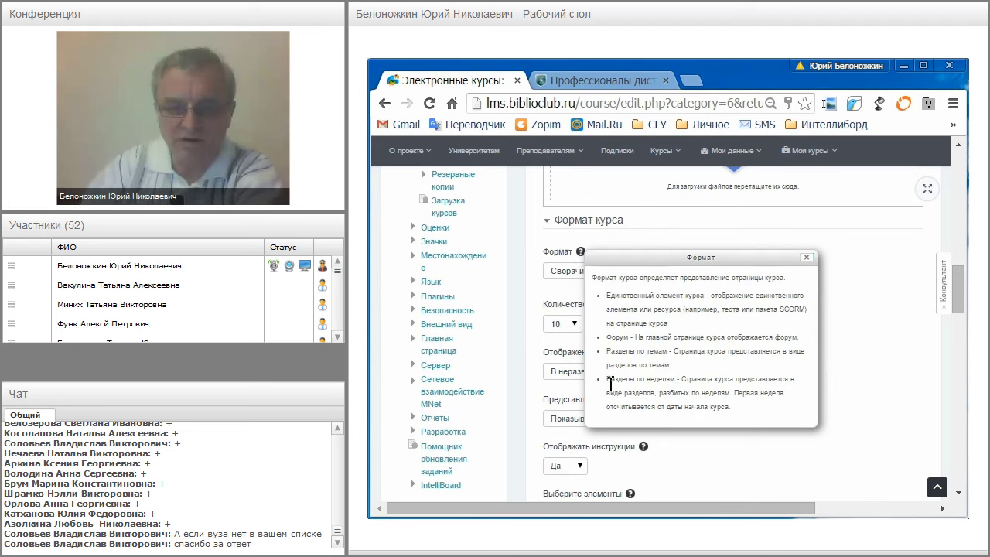
Step: Read the course format help note, highlighting "Разделы по неделям", "Разделы по темам", "Форум" and "Единственный элемент курса", and close it
{"action": "left_click_drag", "start_coordinate": [608, 379], "coordinate": [678, 382]}
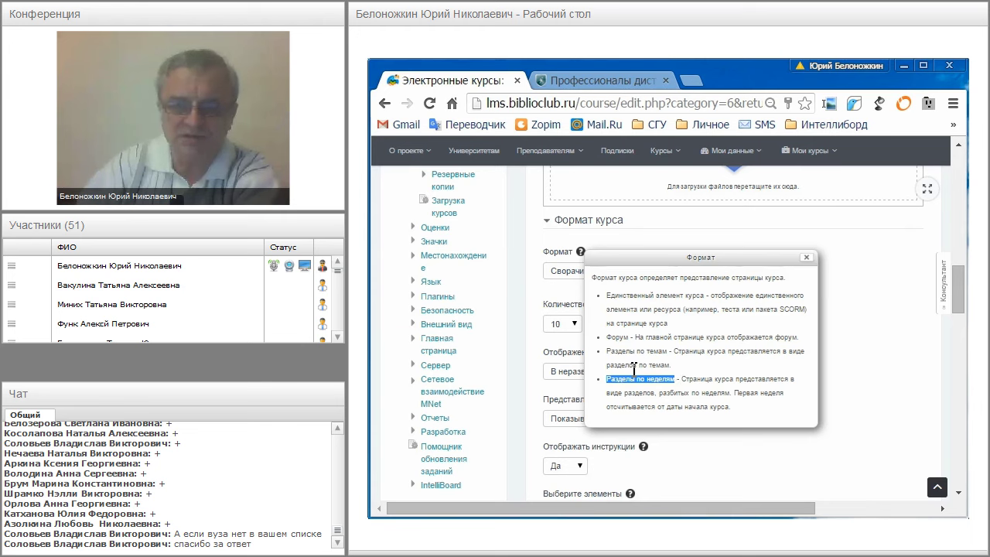
{"action": "left_click_drag", "start_coordinate": [607, 352], "coordinate": [670, 358]}
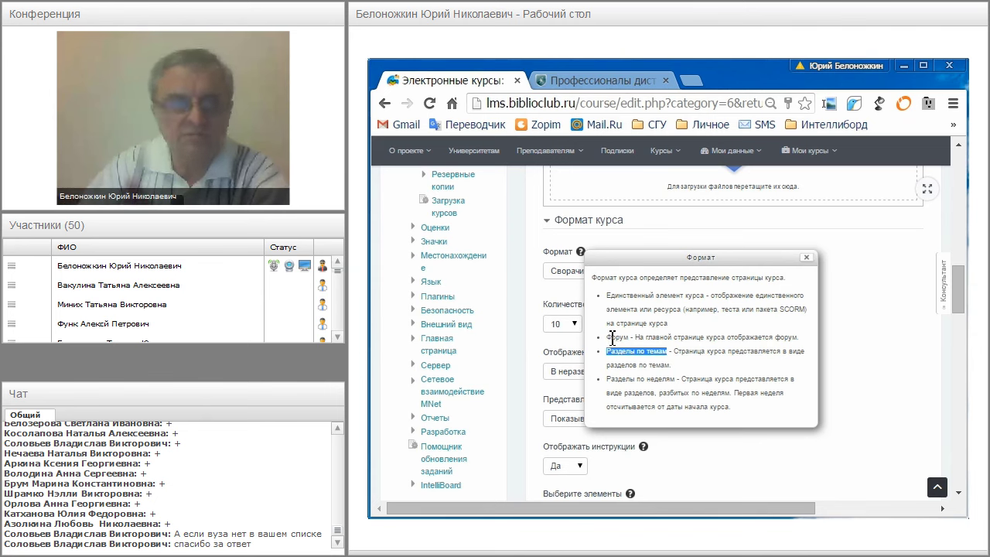
{"action": "left_click_drag", "start_coordinate": [608, 338], "coordinate": [630, 340]}
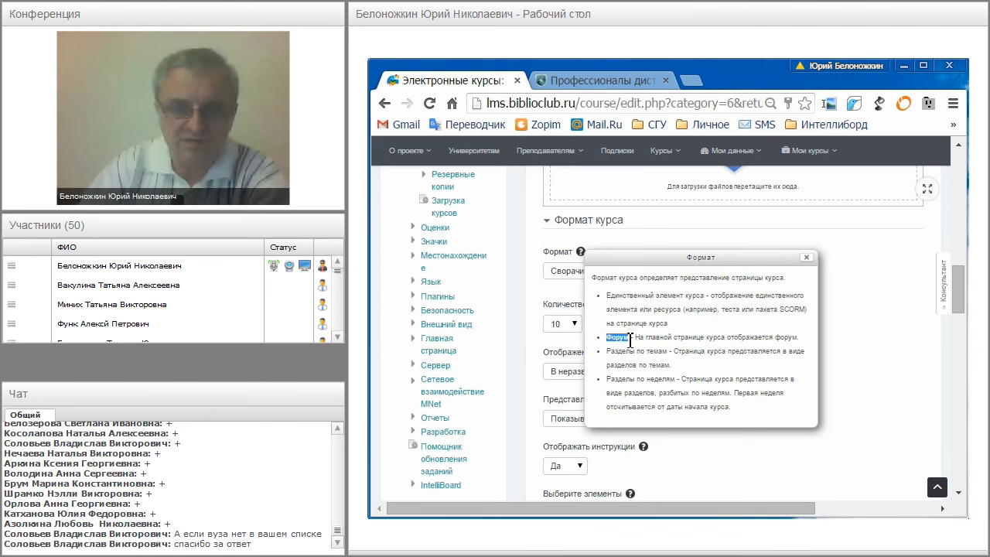
{"action": "left_click_drag", "start_coordinate": [608, 295], "coordinate": [709, 296]}
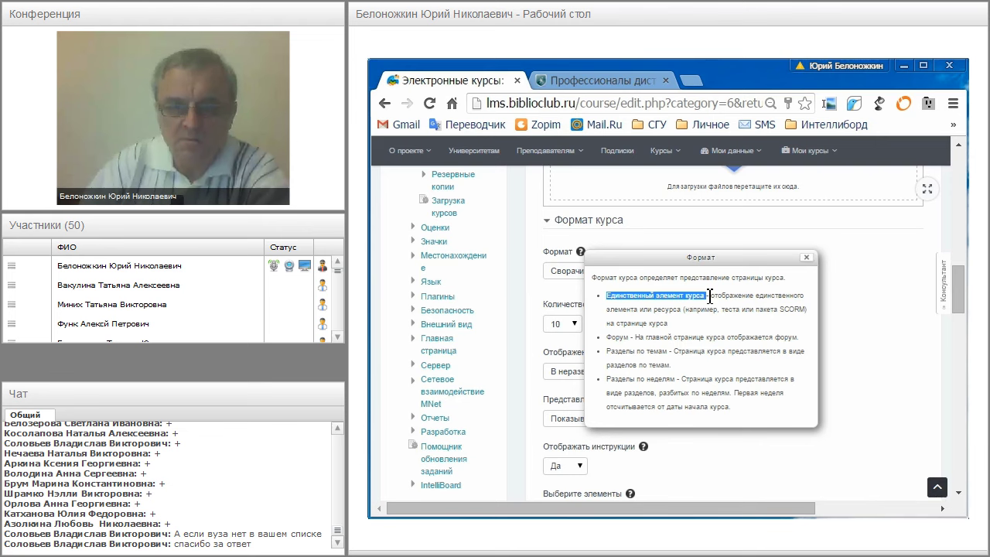
{"action": "left_click", "coordinate": [807, 259]}
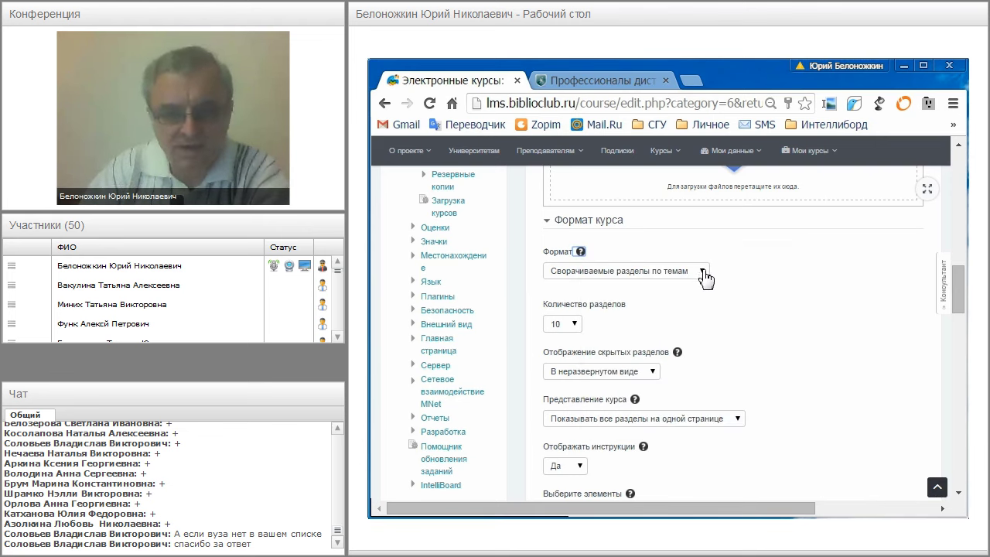
Step: Review the options offered for the course format and for the number of sections, leaving both selections as they are
{"action": "left_click", "coordinate": [704, 274]}
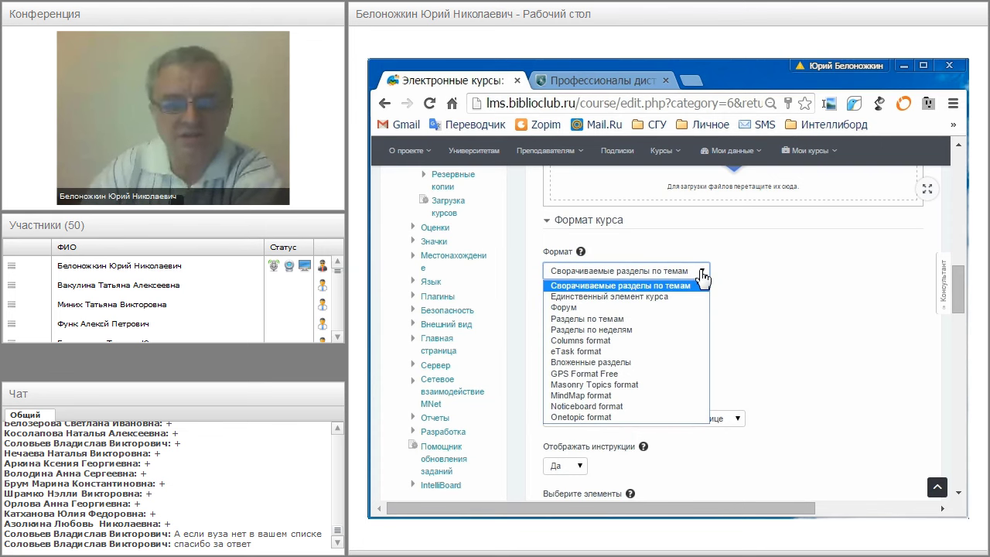
{"action": "left_click", "coordinate": [702, 276]}
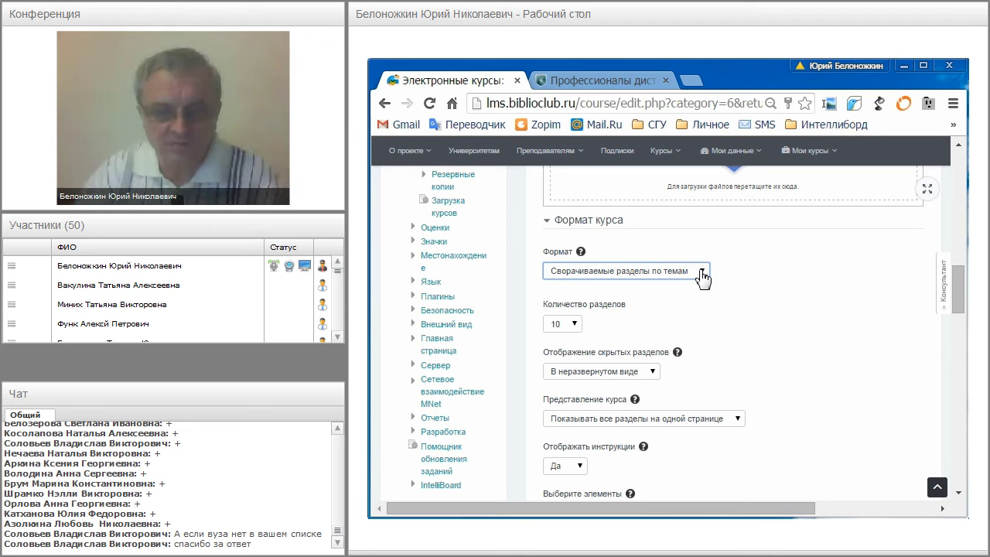
{"action": "left_click", "coordinate": [576, 324]}
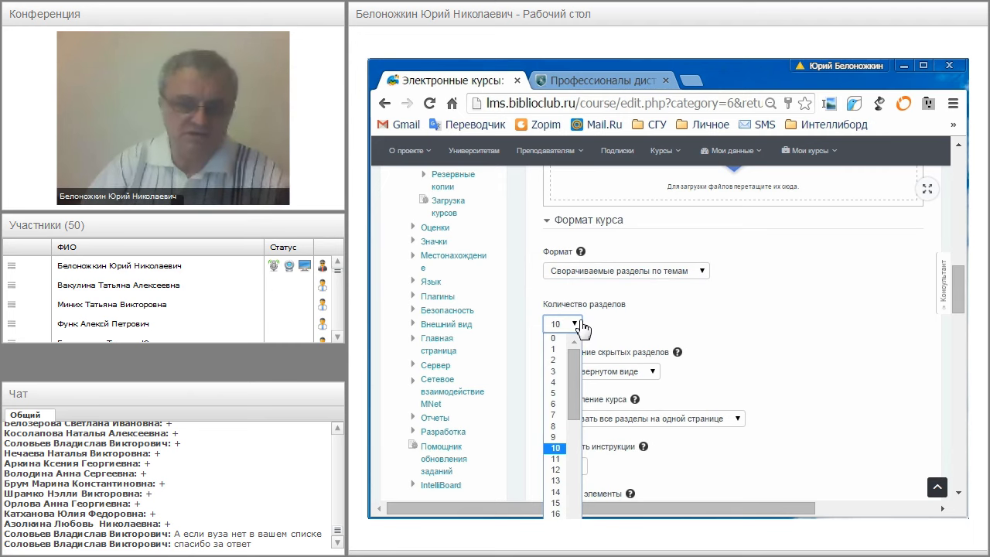
{"action": "left_click", "coordinate": [581, 328]}
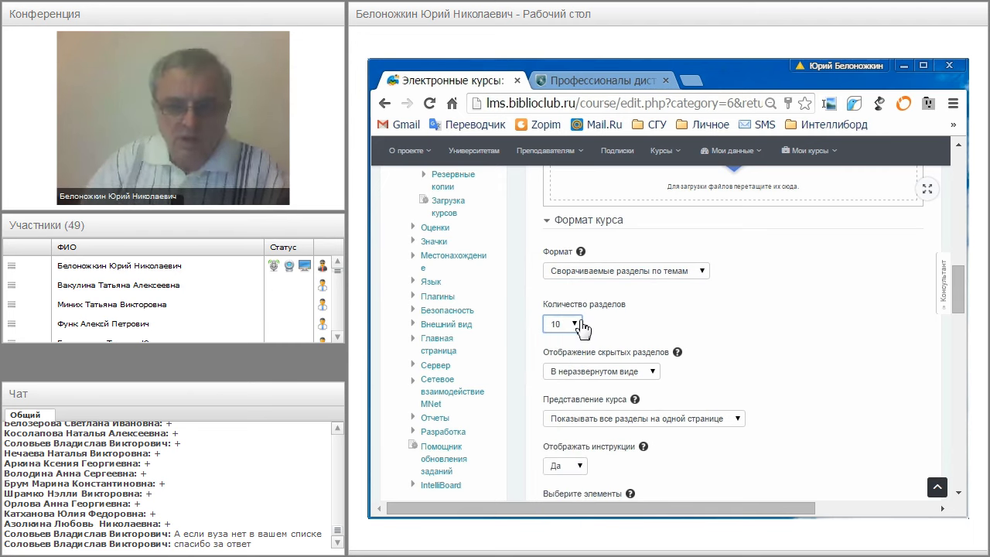
Step: Look over the remaining course format settings and check the choices for "Структура" and "Количество столбцов" without changing them
{"action": "scroll", "coordinate": [691, 325], "scroll_direction": "down", "scroll_amount": 1}
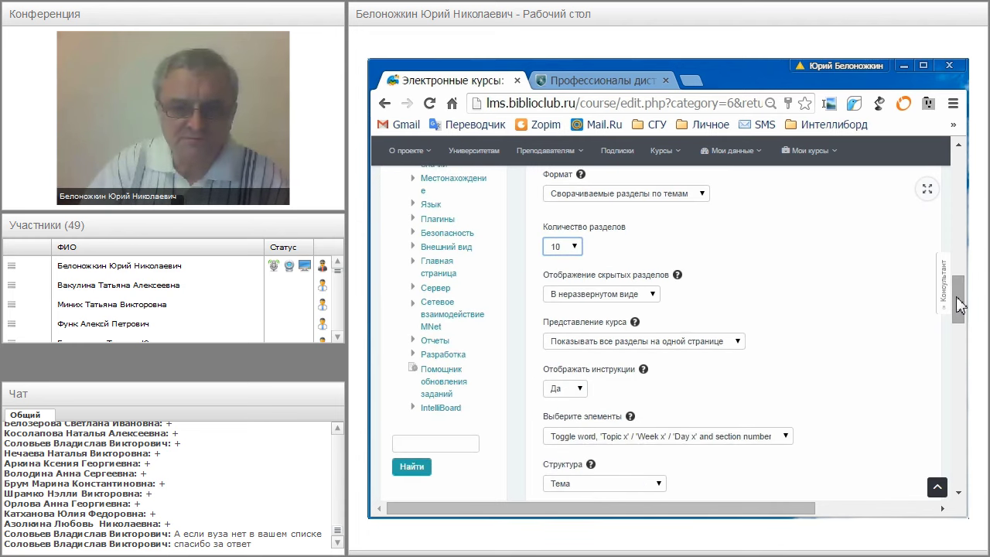
{"action": "left_click_drag", "start_coordinate": [959, 305], "coordinate": [957, 321]}
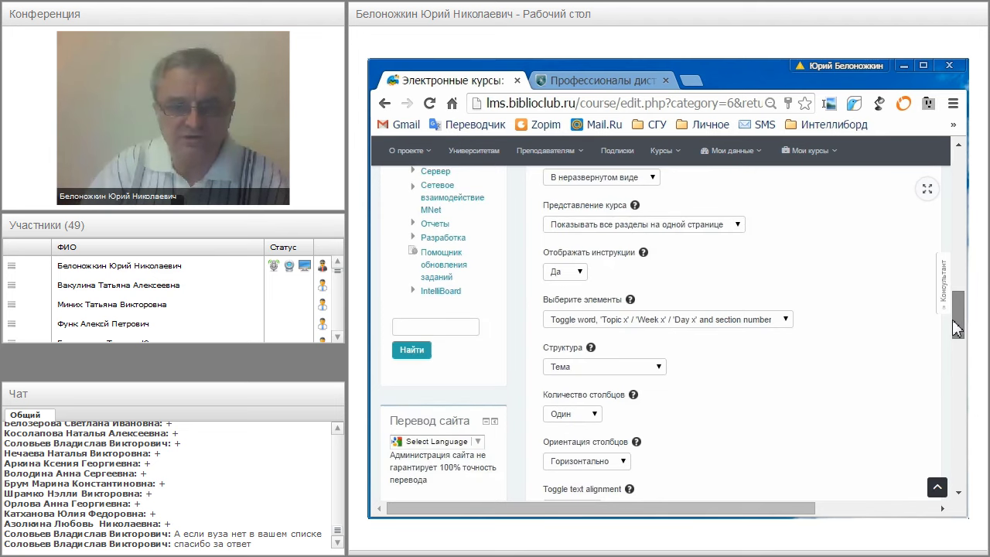
{"action": "left_click_drag", "start_coordinate": [957, 329], "coordinate": [958, 340]}
{"action": "left_click", "coordinate": [660, 240]}
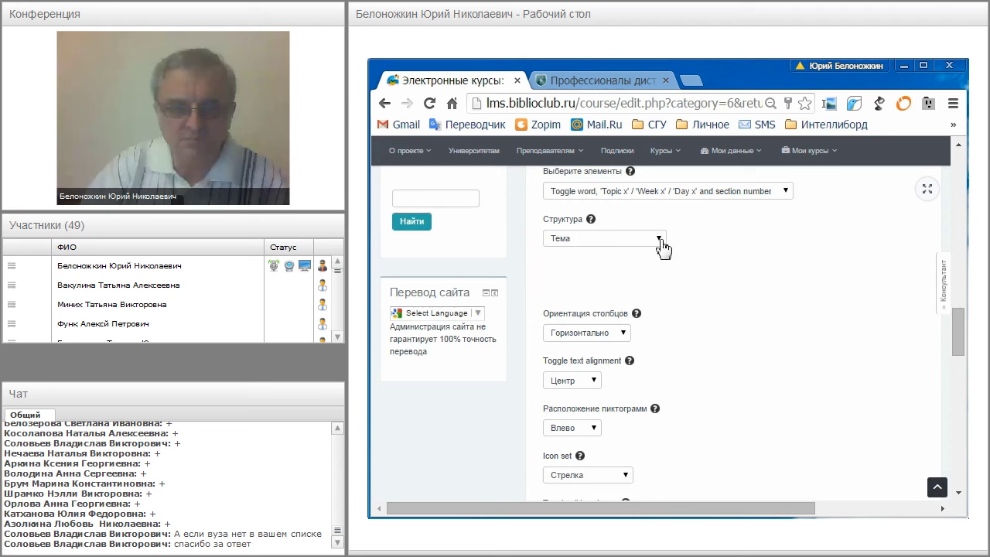
{"action": "left_click", "coordinate": [660, 242]}
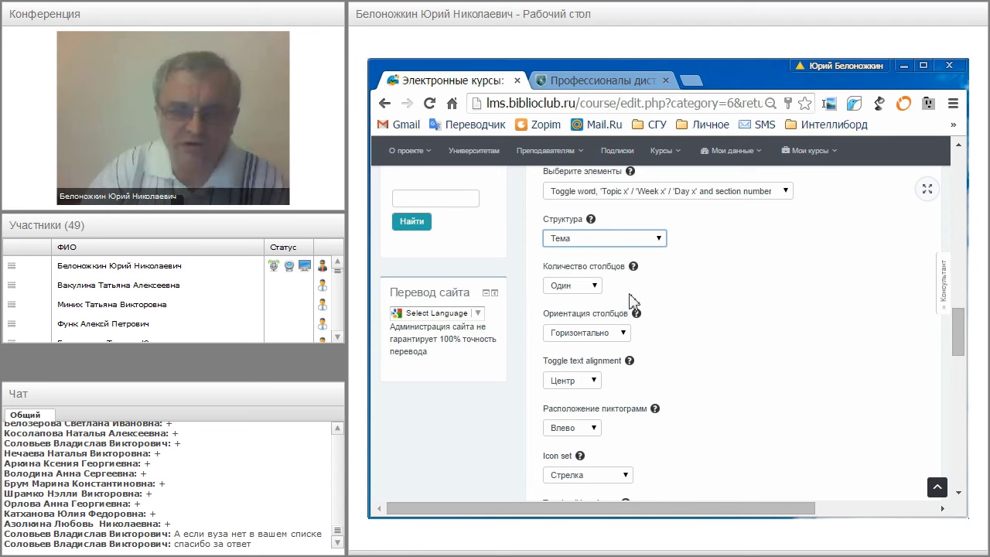
{"action": "left_click", "coordinate": [598, 286]}
{"action": "left_click", "coordinate": [597, 286]}
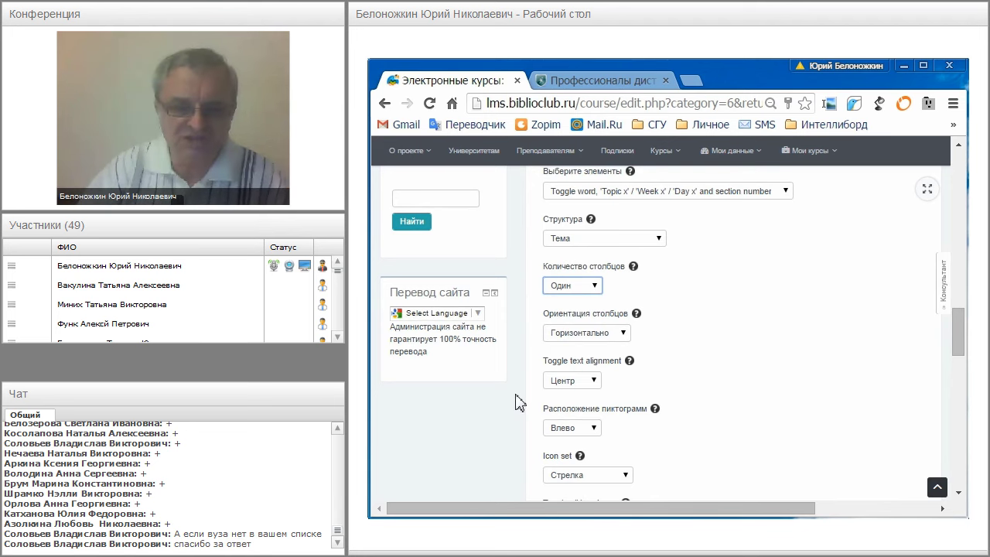
Step: Expand the "Гостевой доступ" section, switch guest access to "Да" as a trial, and set it back to "Нет"
{"action": "scroll", "coordinate": [518, 402], "scroll_direction": "down", "scroll_amount": 1}
{"action": "scroll", "coordinate": [517, 402], "scroll_direction": "down", "scroll_amount": 4}
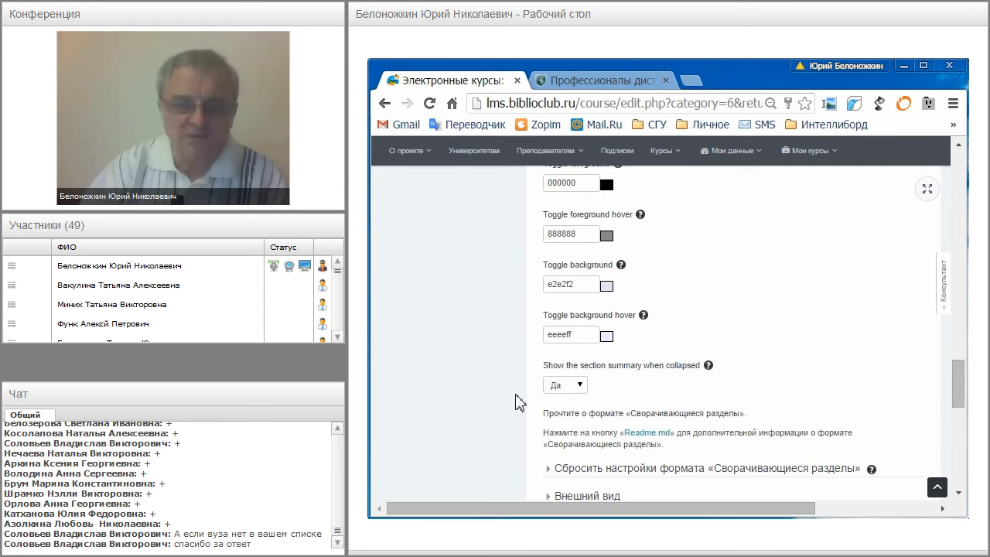
{"action": "scroll", "coordinate": [518, 402], "scroll_direction": "down", "scroll_amount": 3}
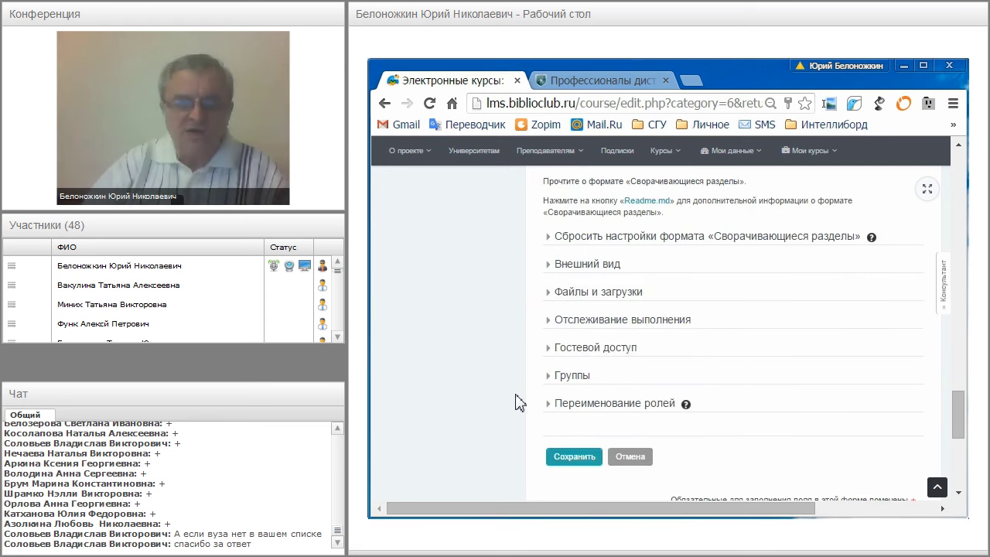
{"action": "left_click", "coordinate": [550, 356]}
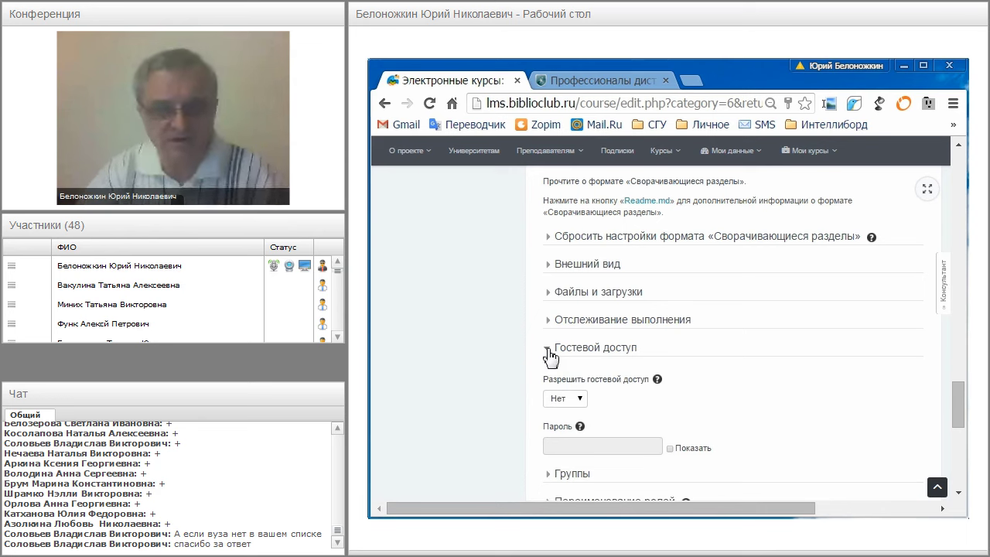
{"action": "left_click", "coordinate": [582, 399]}
{"action": "left_click", "coordinate": [578, 422]}
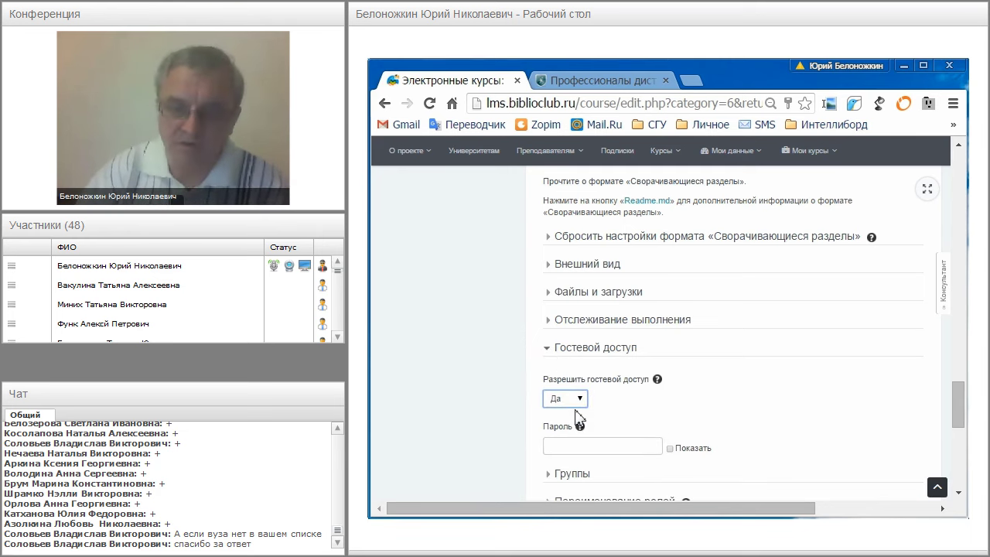
{"action": "left_click", "coordinate": [582, 401]}
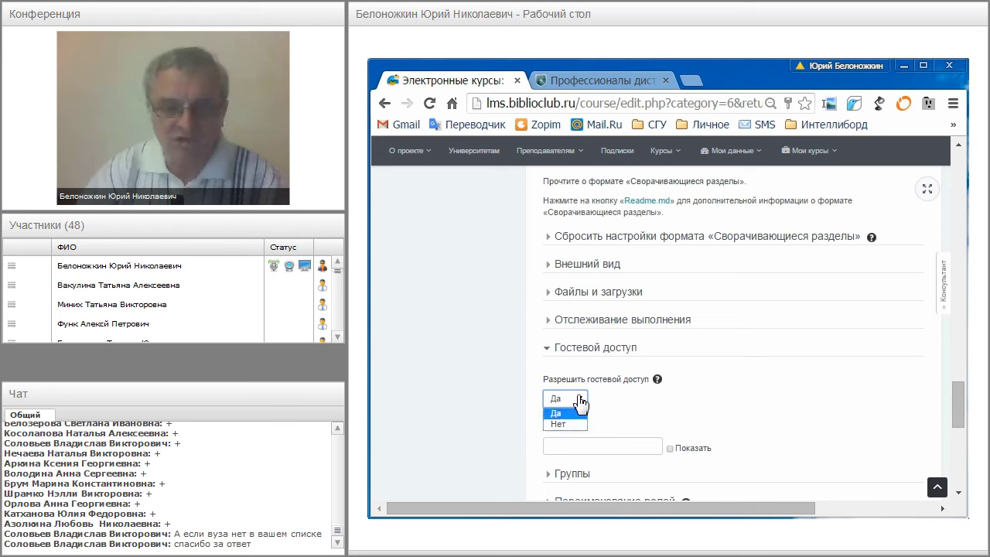
{"action": "left_click", "coordinate": [574, 427]}
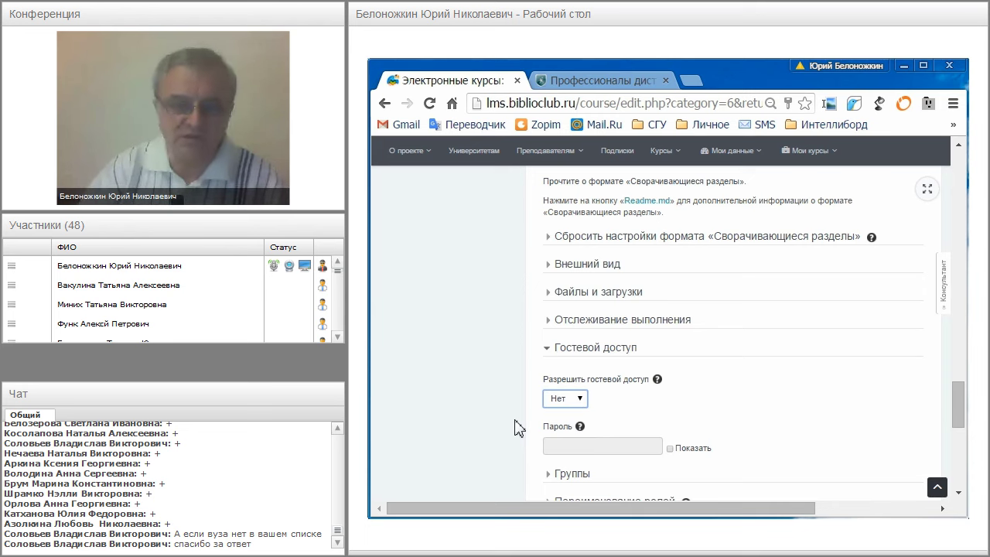
{"action": "scroll", "coordinate": [519, 427], "scroll_direction": "down", "scroll_amount": 1}
{"action": "scroll", "coordinate": [518, 428], "scroll_direction": "up", "scroll_amount": 1}
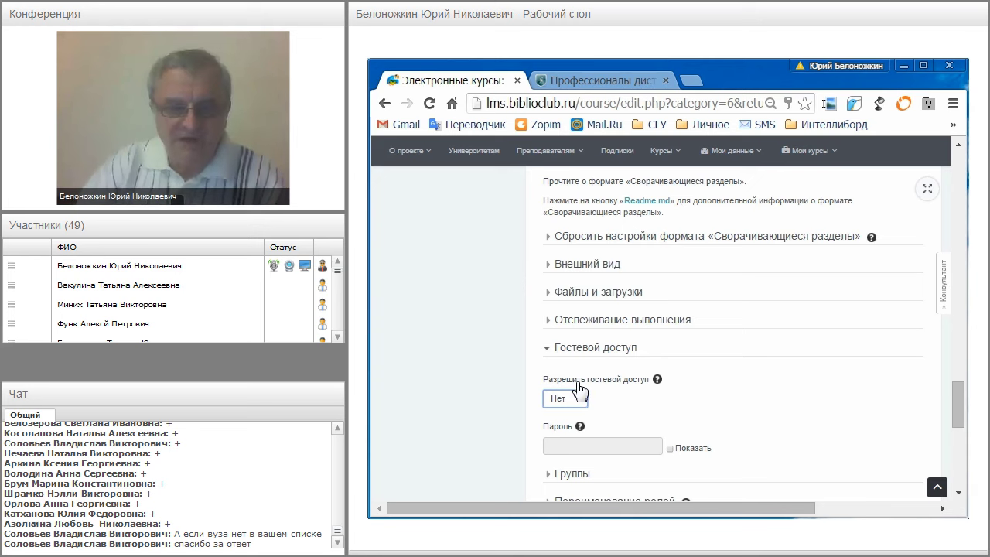
Step: Expand the "Файлы и загрузки" section and review the available maximum upload file sizes without changing the selection
{"action": "left_click", "coordinate": [550, 300]}
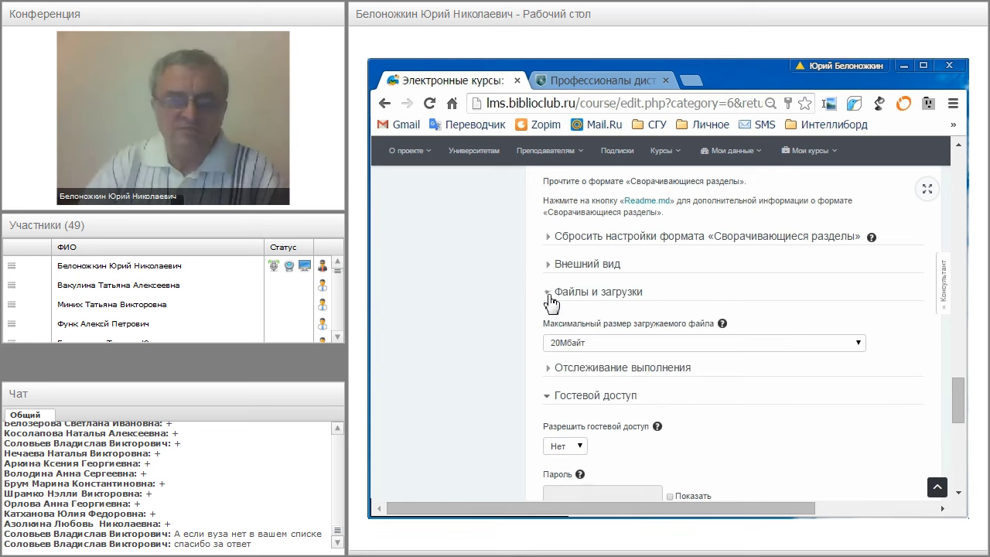
{"action": "left_click", "coordinate": [596, 353]}
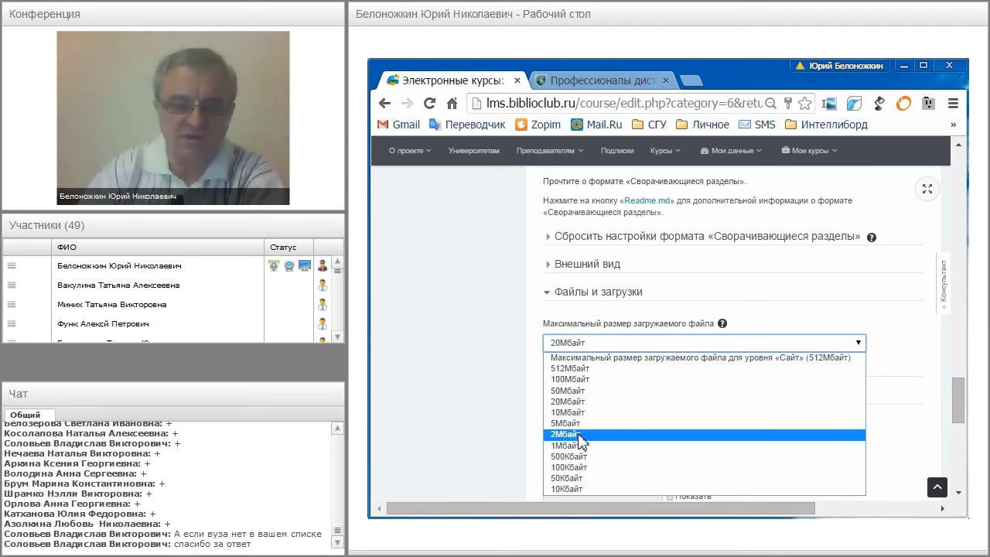
{"action": "left_click", "coordinate": [515, 411]}
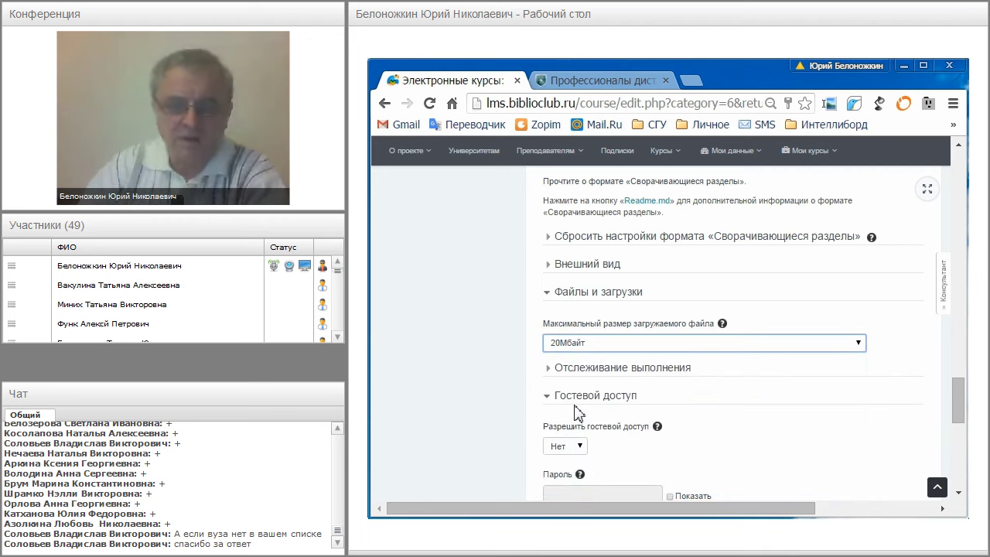
Step: Expand the "Внешний вид" section and look over its theme, language, news, gradebook and activity report settings
{"action": "left_click", "coordinate": [551, 267]}
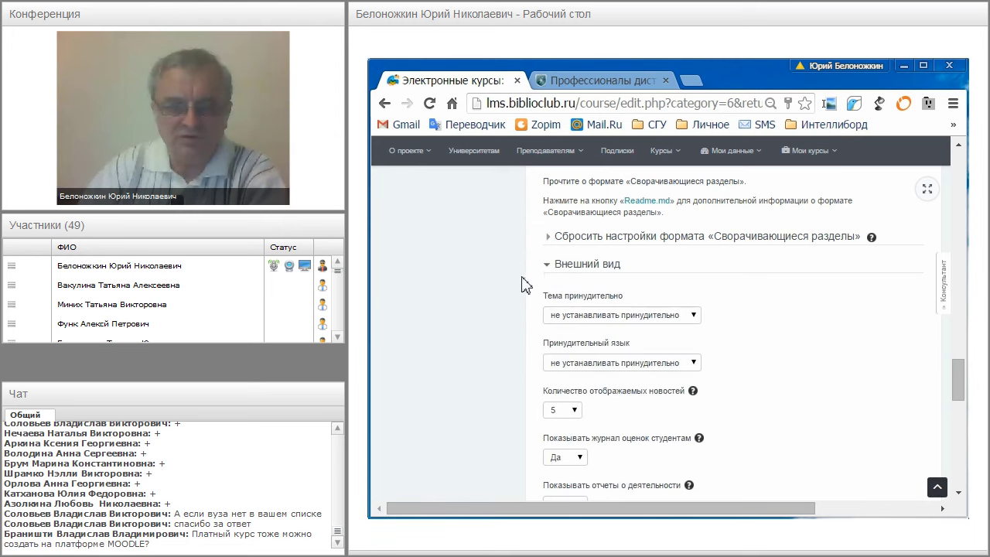
{"action": "middle_click", "coordinate": [500, 327]}
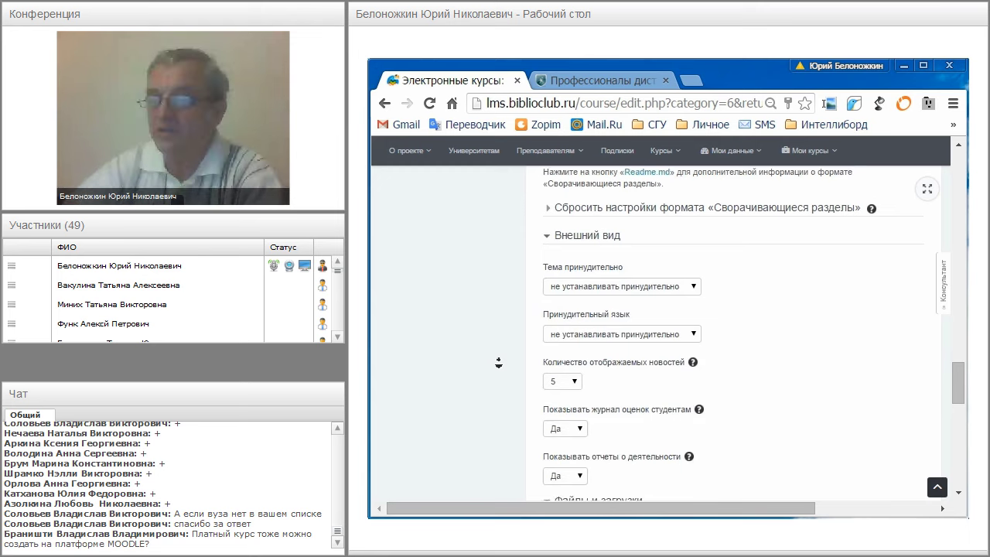
{"action": "middle_click", "coordinate": [499, 365]}
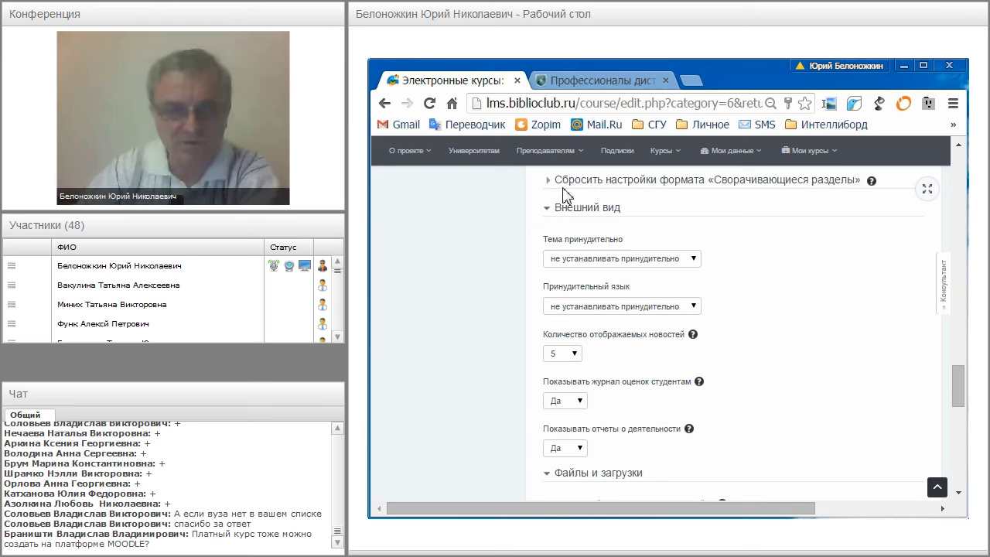
{"action": "mouse_move", "coordinate": [569, 158]}
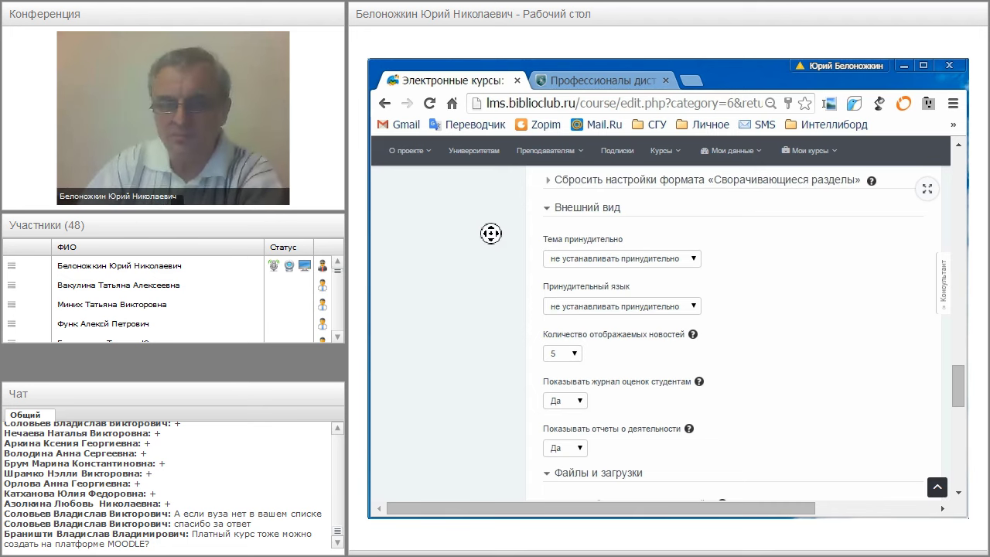
{"action": "scroll", "coordinate": [494, 248], "scroll_direction": "down", "scroll_amount": 1}
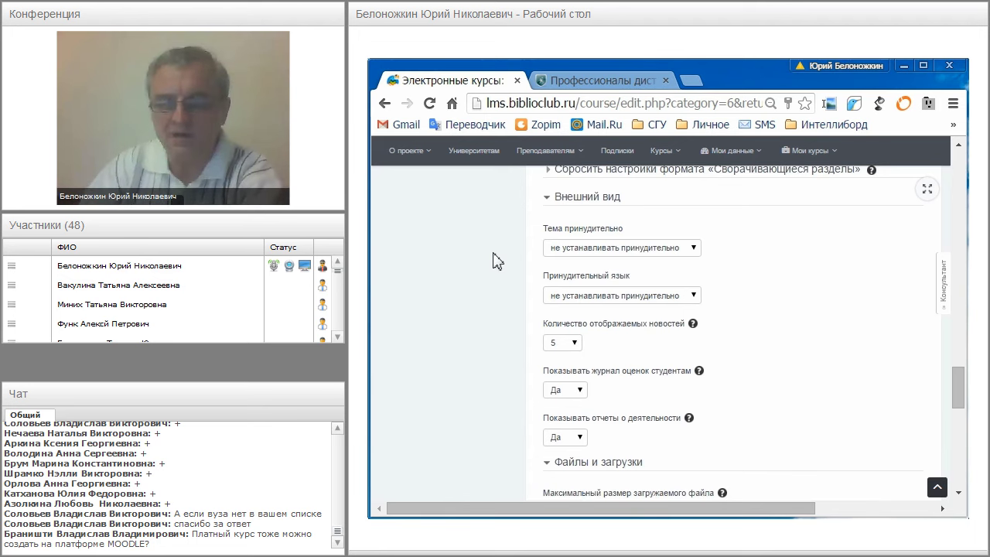
{"action": "middle_click", "coordinate": [497, 269]}
{"action": "scroll", "coordinate": [498, 269], "scroll_direction": "down", "scroll_amount": 3}
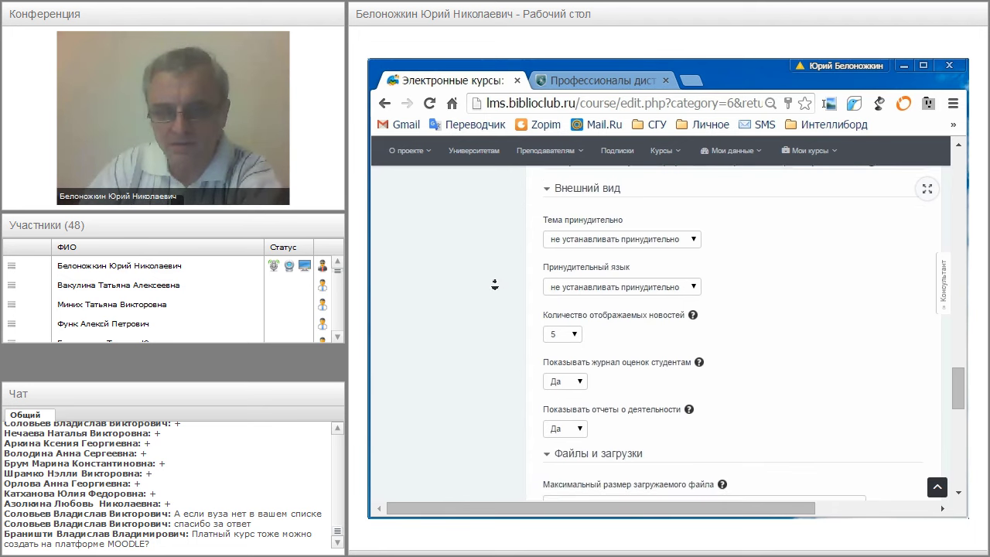
Step: Expand the "Отслеживание выполнения" section and examine the completion tracking setting and the guest access settings below it
{"action": "scroll", "coordinate": [495, 284], "scroll_direction": "down", "scroll_amount": 2}
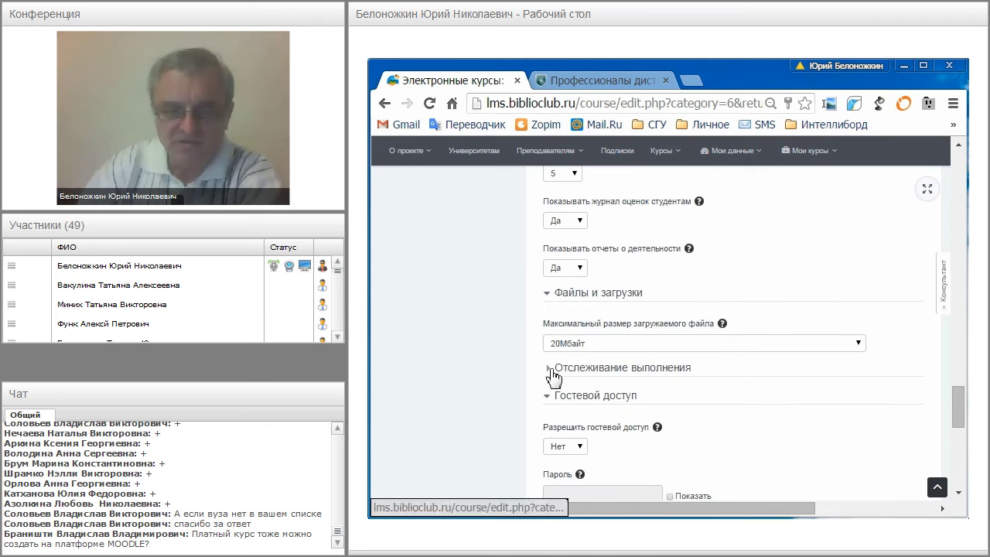
{"action": "left_click", "coordinate": [548, 368]}
{"action": "middle_click", "coordinate": [485, 307]}
{"action": "scroll", "coordinate": [485, 307], "scroll_direction": "down", "scroll_amount": 2}
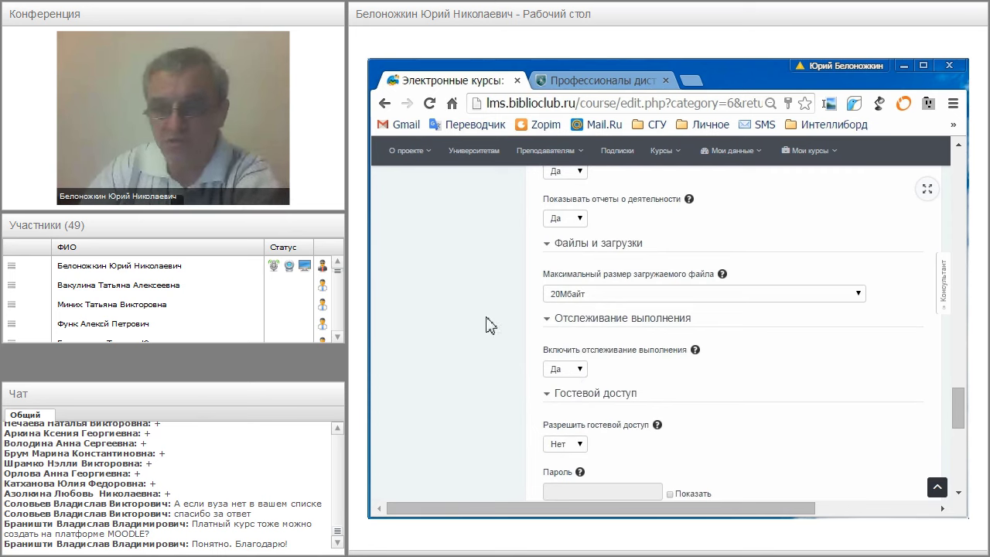
{"action": "middle_click", "coordinate": [484, 315]}
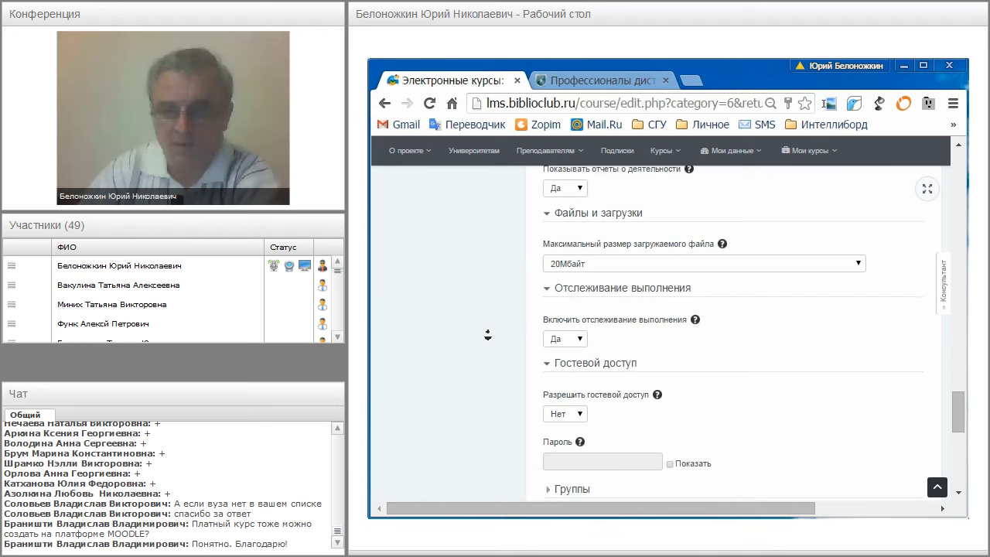
{"action": "left_click", "coordinate": [488, 344]}
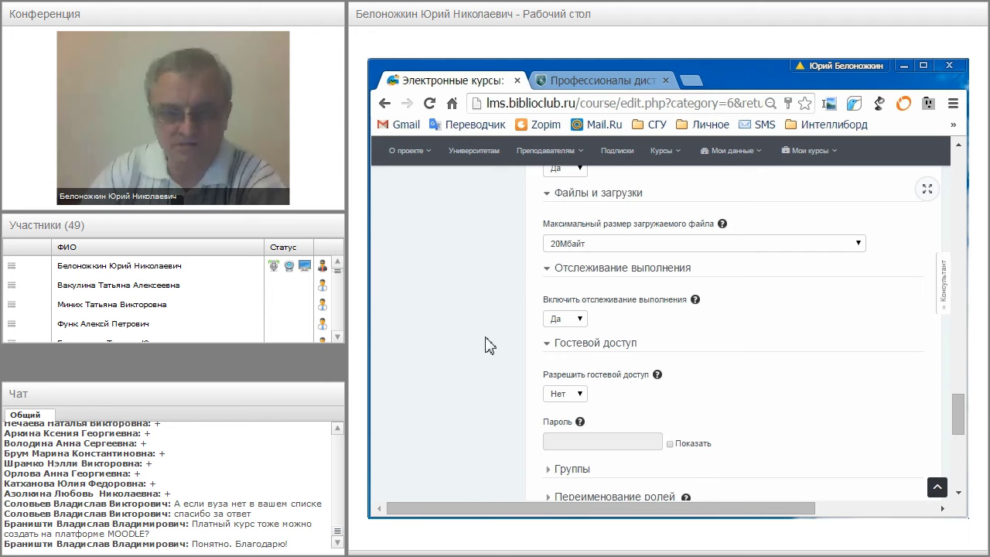
{"action": "scroll", "coordinate": [512, 328], "scroll_direction": "down", "scroll_amount": 1}
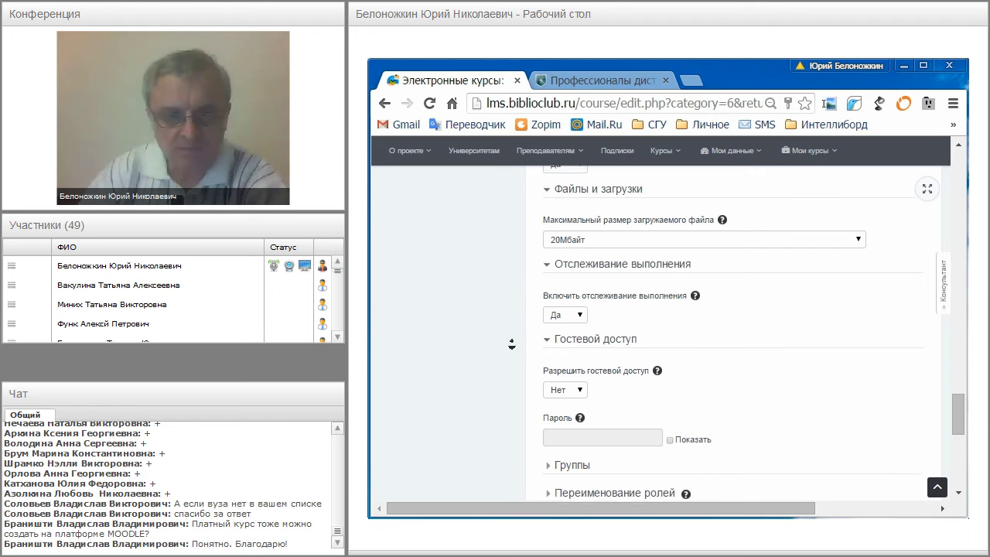
Step: Look over the remaining course settings and save the new course
{"action": "scroll", "coordinate": [511, 364], "scroll_direction": "down", "scroll_amount": 1}
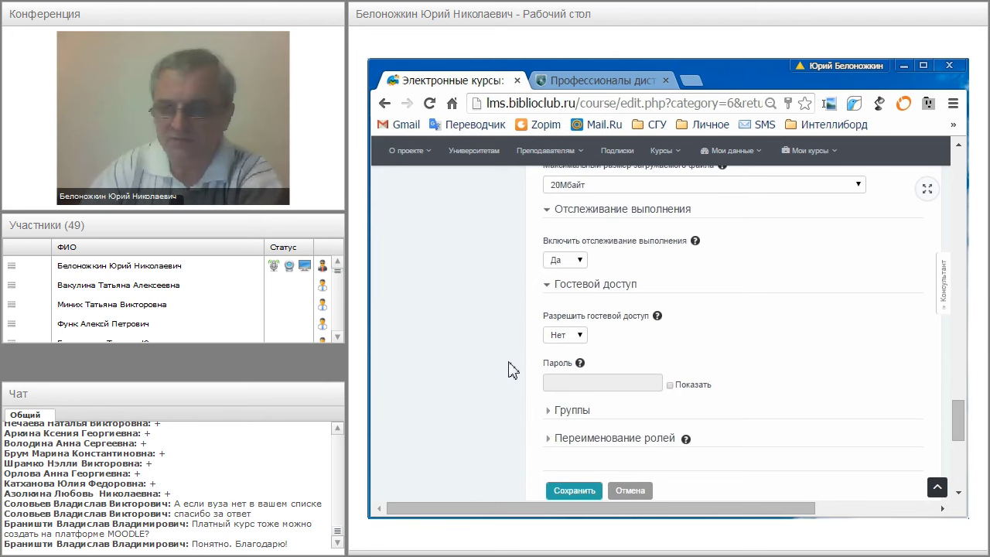
{"action": "middle_click", "coordinate": [510, 369]}
{"action": "scroll", "coordinate": [507, 389], "scroll_direction": "down", "scroll_amount": 1}
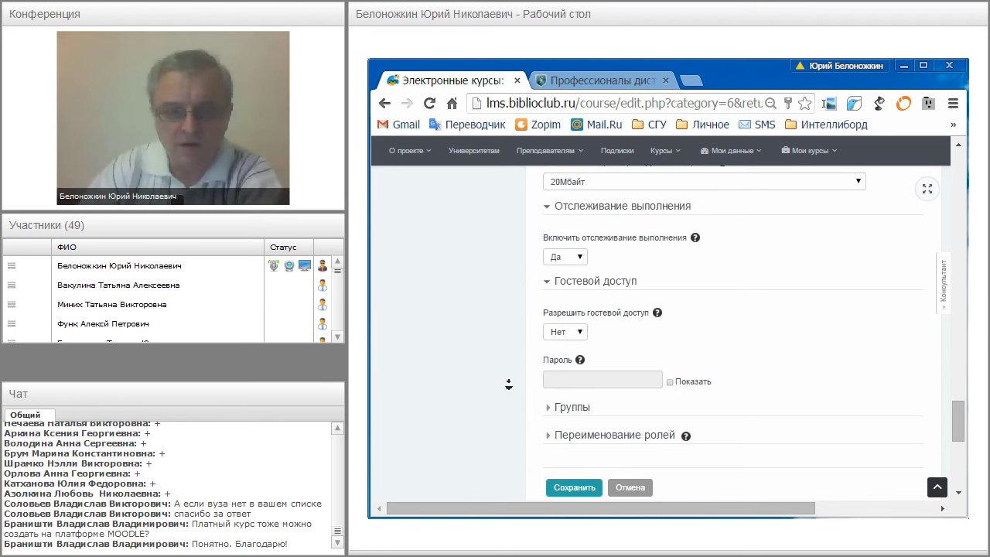
{"action": "scroll", "coordinate": [510, 364], "scroll_direction": "up", "scroll_amount": 2}
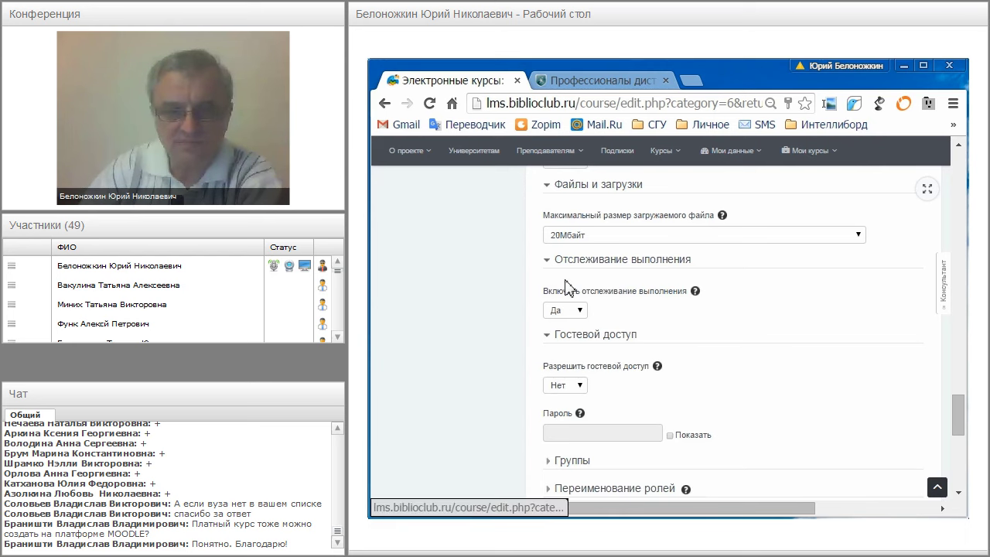
{"action": "middle_click", "coordinate": [523, 295]}
{"action": "scroll", "coordinate": [525, 320], "scroll_direction": "down", "scroll_amount": 1}
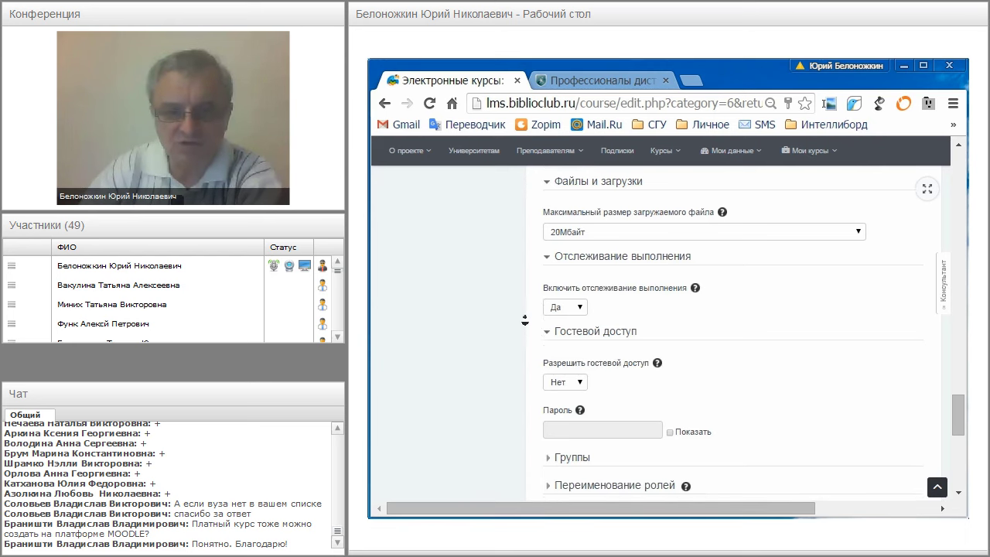
{"action": "scroll", "coordinate": [525, 320], "scroll_direction": "down", "scroll_amount": 3}
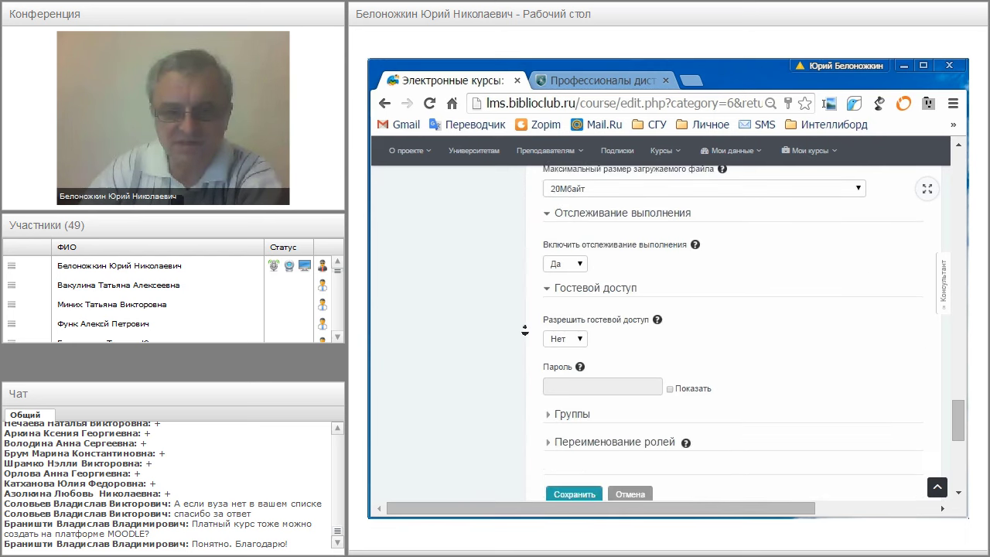
{"action": "left_click", "coordinate": [570, 483]}
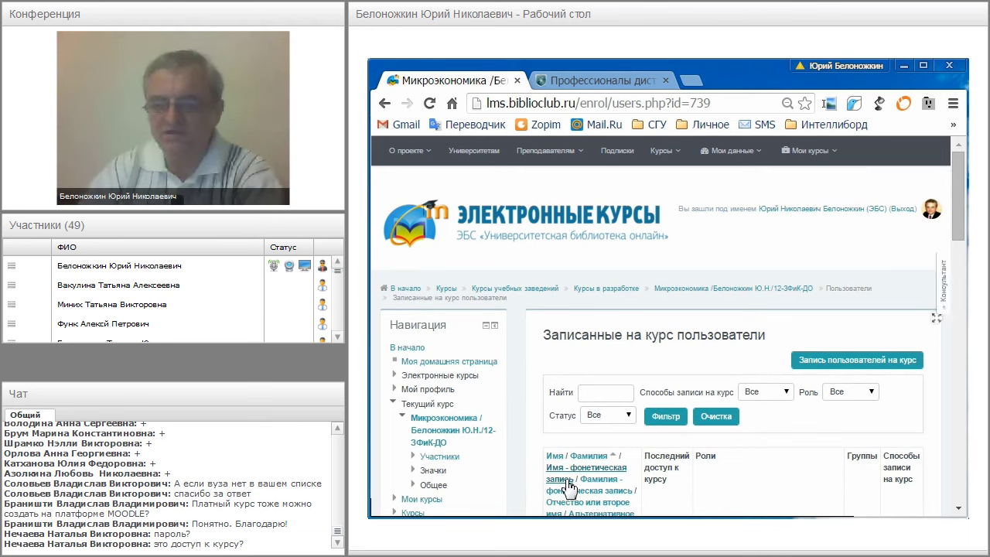
Step: Look over the page of users enrolled on the course and open the "Микроэкономика" course page
{"action": "scroll", "coordinate": [567, 486], "scroll_direction": "down", "scroll_amount": 1}
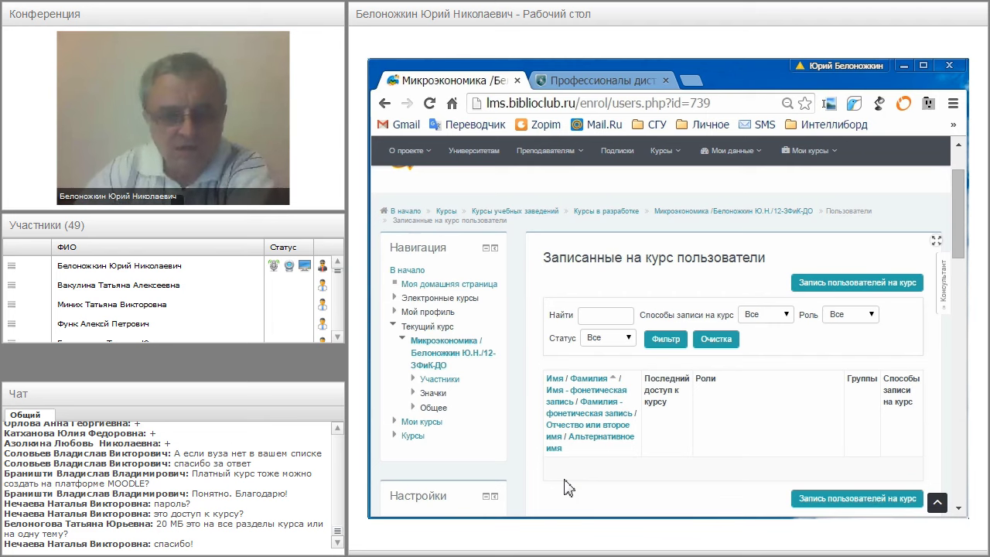
{"action": "middle_click", "coordinate": [517, 397]}
{"action": "scroll", "coordinate": [509, 414], "scroll_direction": "down", "scroll_amount": 1}
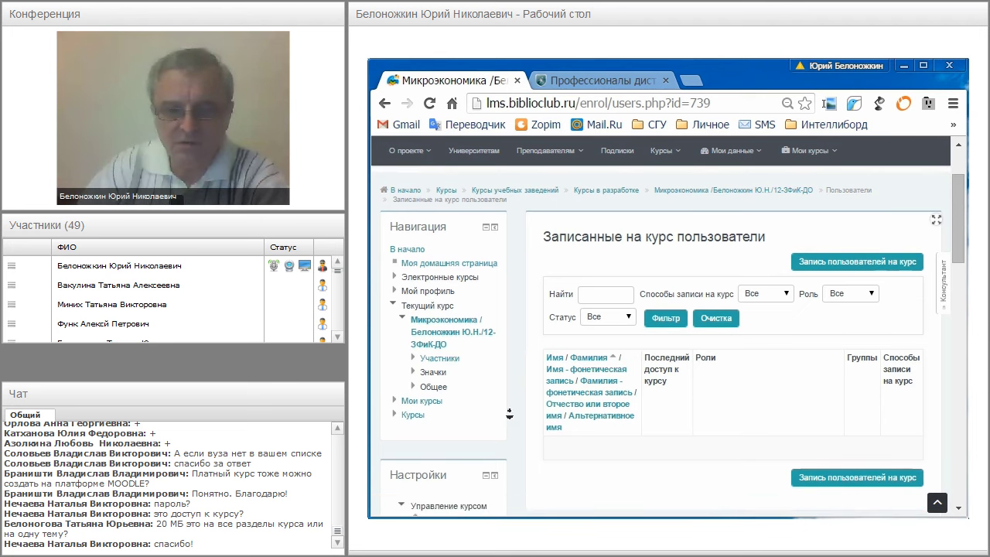
{"action": "left_click", "coordinate": [511, 416]}
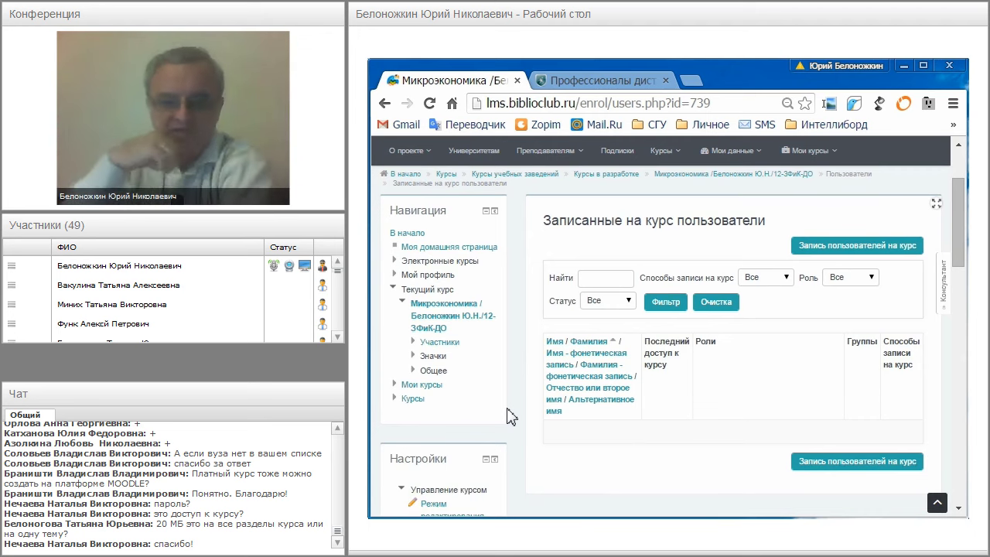
{"action": "scroll", "coordinate": [511, 417], "scroll_direction": "up", "scroll_amount": 1}
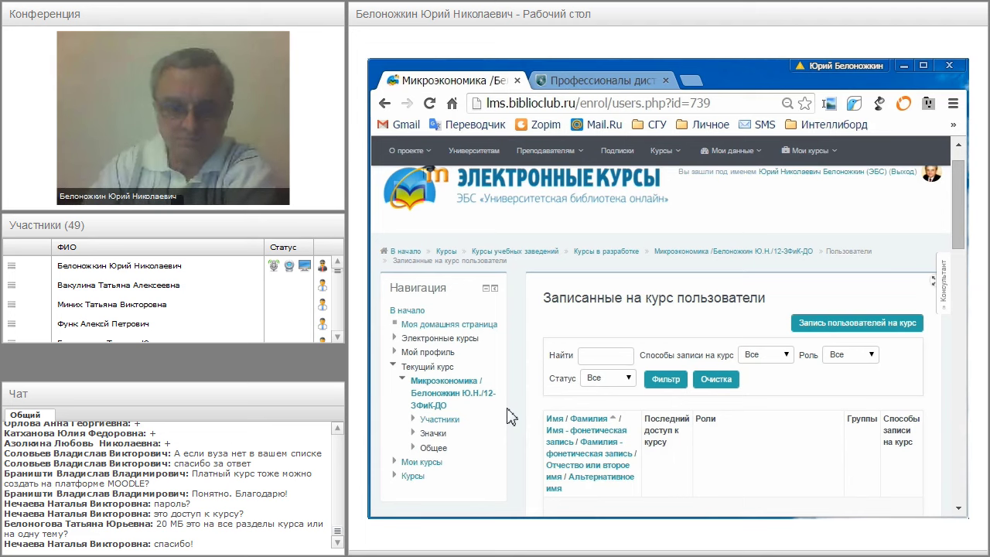
{"action": "left_click", "coordinate": [702, 255]}
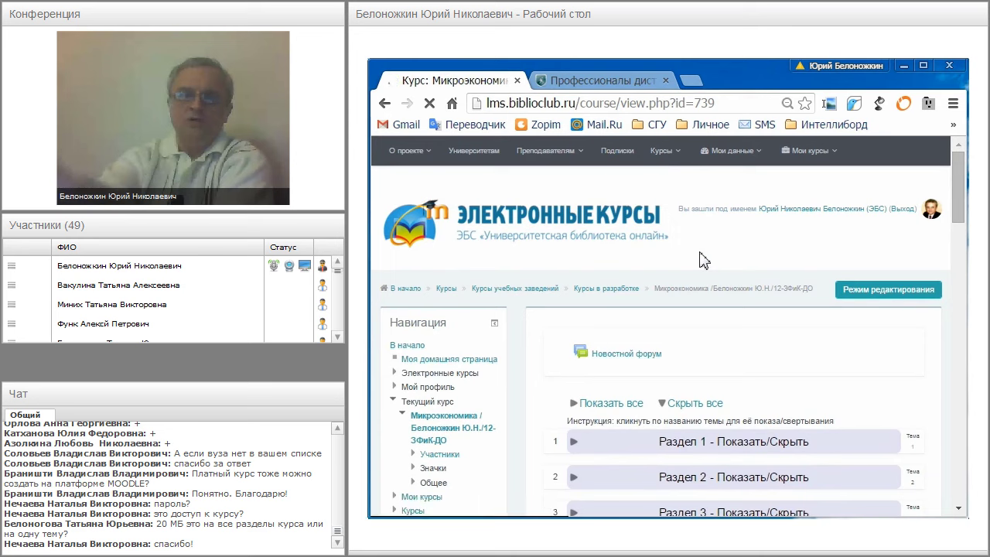
Step: Look briefly at the "Профессионалы дистанционного обучения" site and return to the "Микроэкономика" course page
{"action": "scroll", "coordinate": [706, 278], "scroll_direction": "down", "scroll_amount": 1}
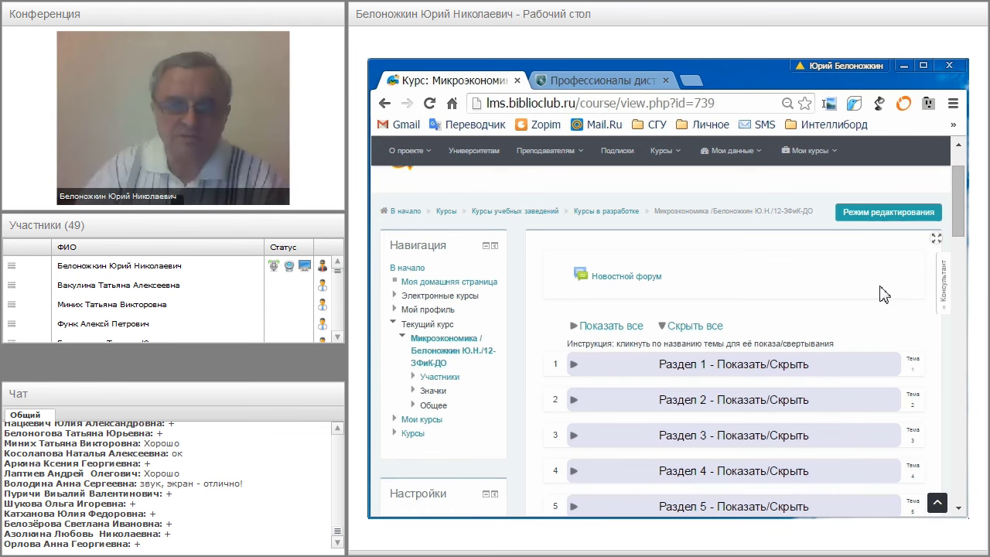
{"action": "left_click", "coordinate": [754, 150]}
{"action": "left_click", "coordinate": [623, 80]}
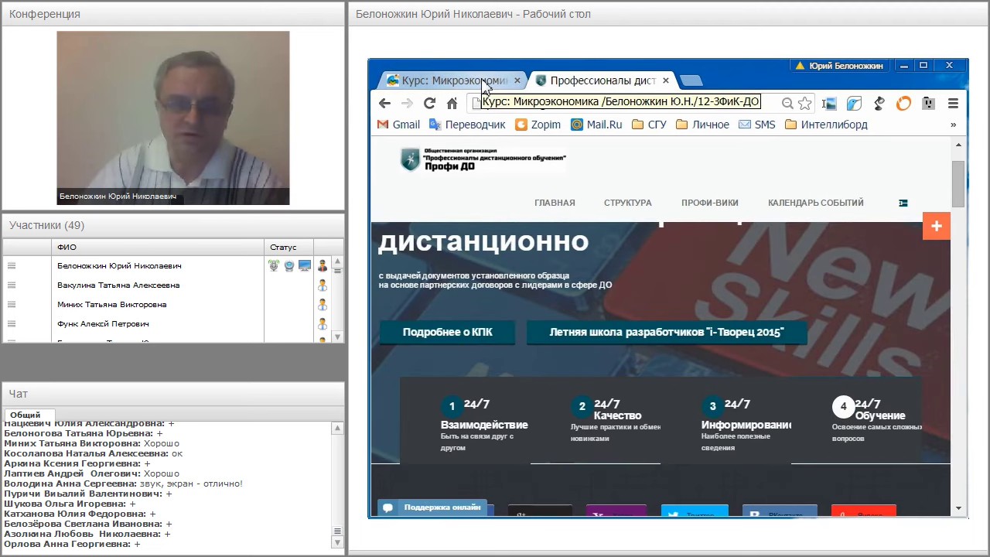
{"action": "left_click", "coordinate": [485, 85]}
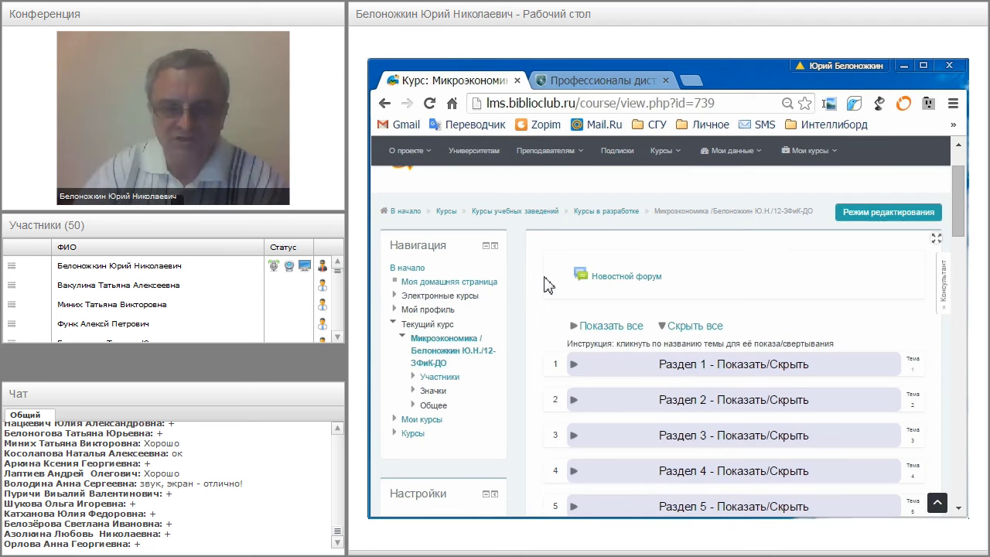
Step: Look through the course's section list, expand all sections at once, and collapse them all again
{"action": "scroll", "coordinate": [546, 285], "scroll_direction": "down", "scroll_amount": 3}
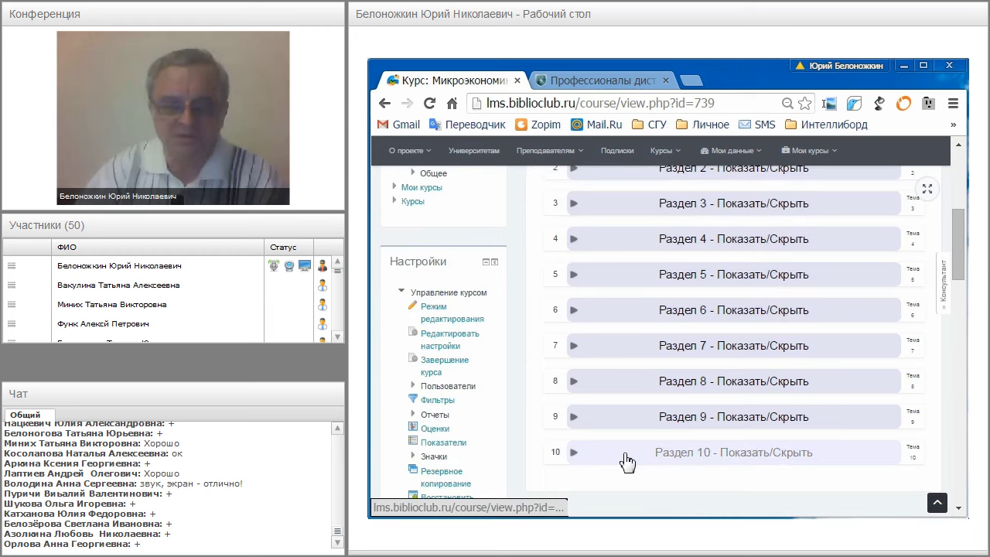
{"action": "scroll", "coordinate": [627, 462], "scroll_direction": "up", "scroll_amount": 2}
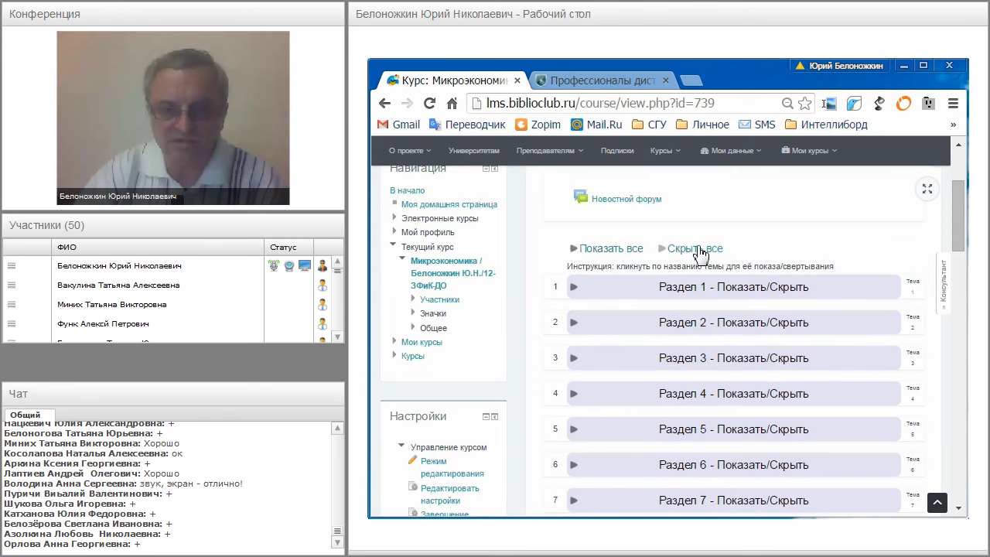
{"action": "left_click", "coordinate": [623, 250]}
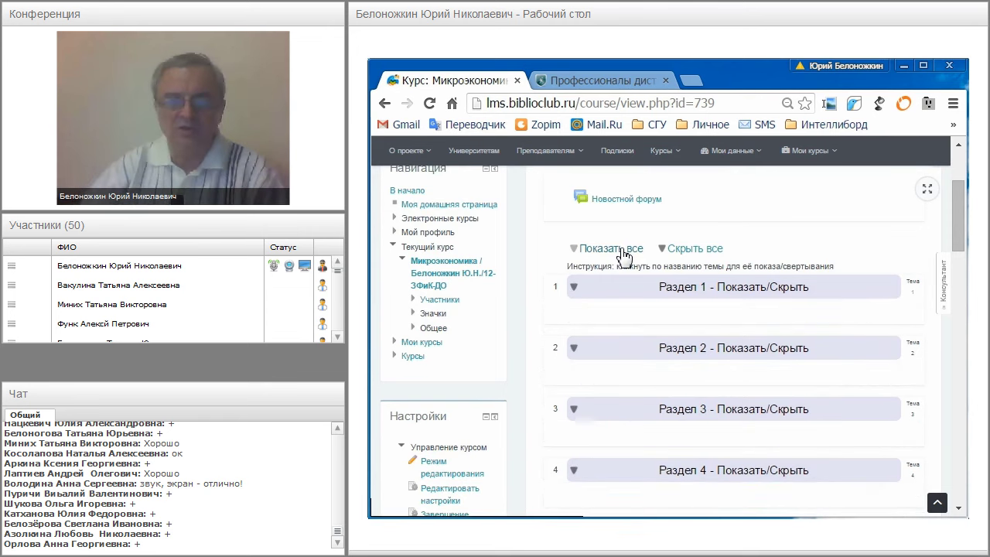
{"action": "left_click", "coordinate": [625, 298]}
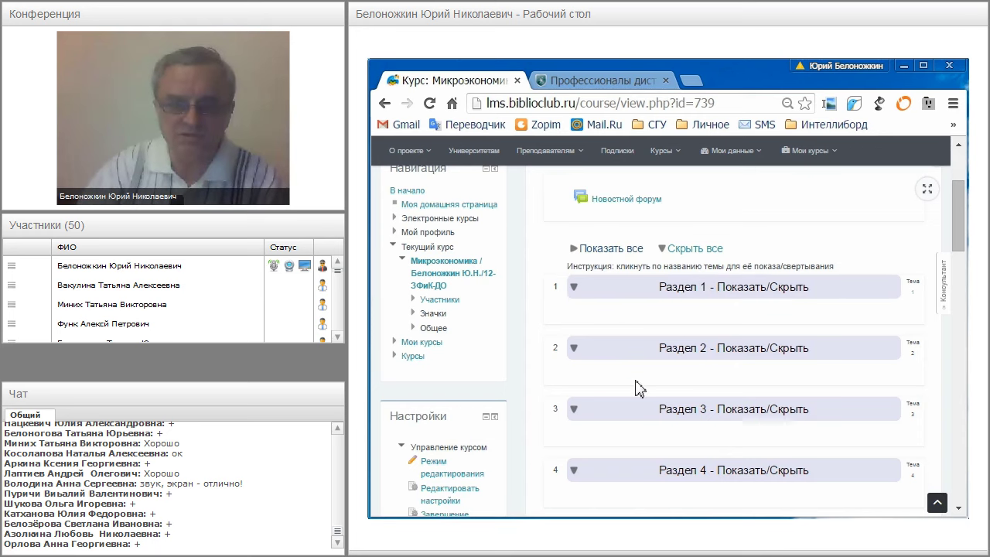
{"action": "left_click", "coordinate": [696, 250]}
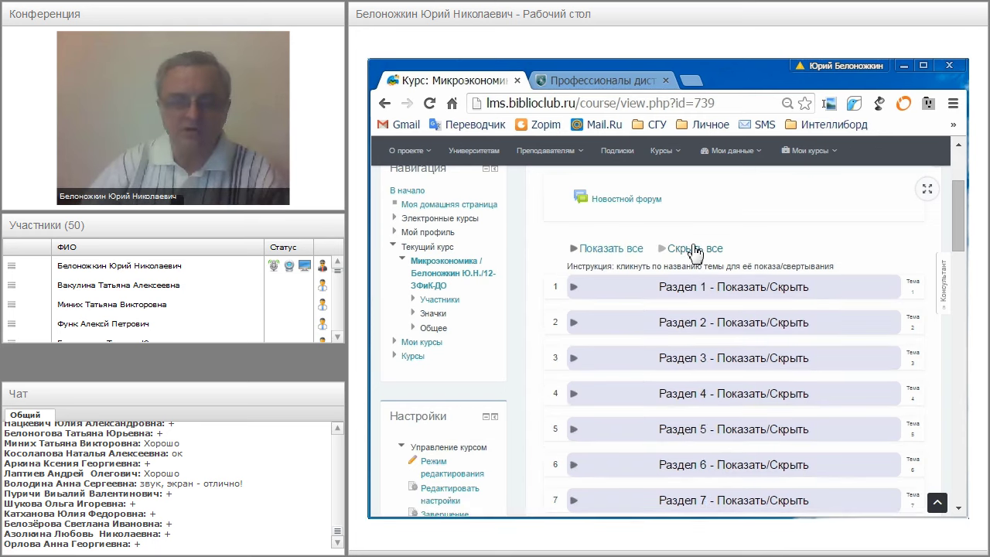
Step: Expand "Раздел 1", "Раздел 2" and "Раздел 3" individually and collapse each of them again
{"action": "left_click", "coordinate": [680, 294]}
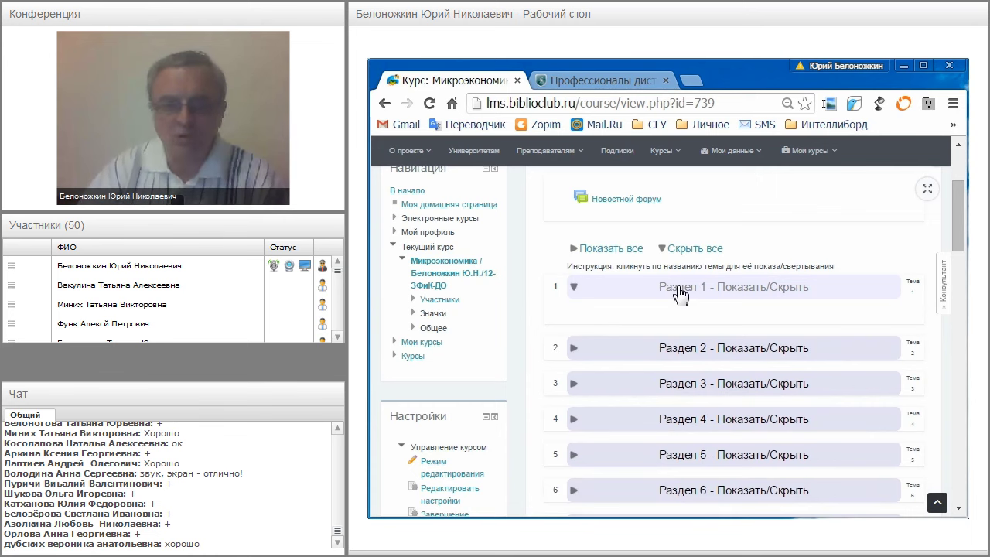
{"action": "left_click", "coordinate": [693, 352]}
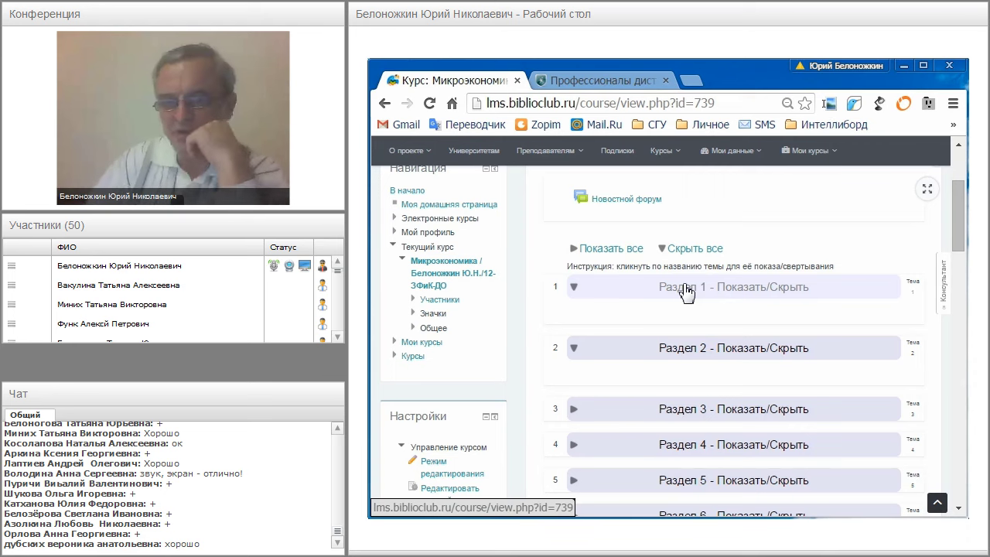
{"action": "left_click", "coordinate": [687, 293]}
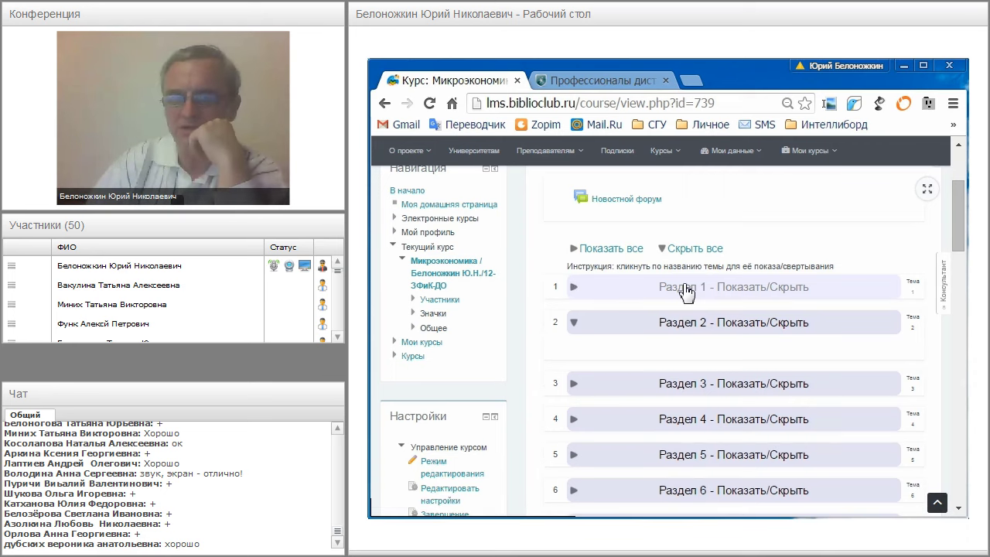
{"action": "left_click", "coordinate": [681, 324]}
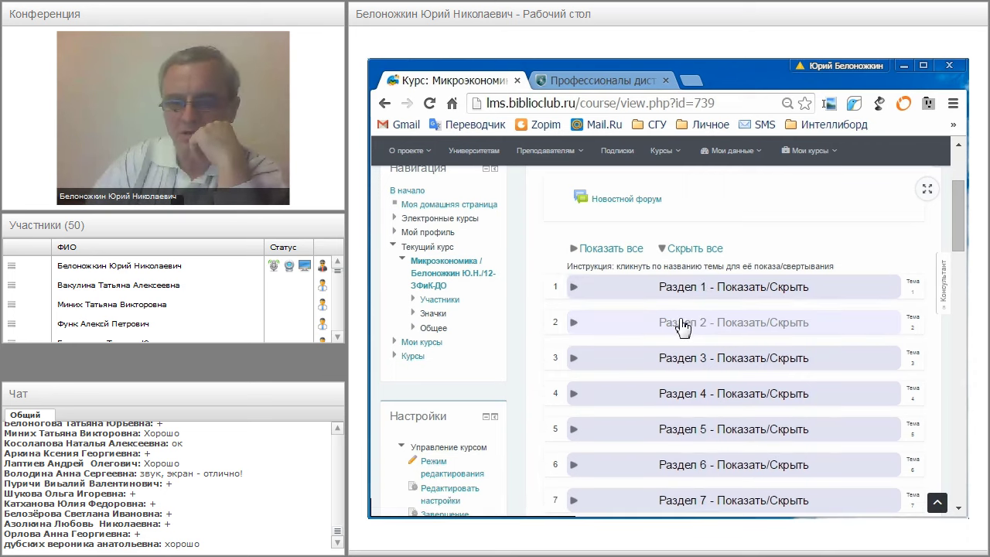
{"action": "left_click", "coordinate": [666, 369]}
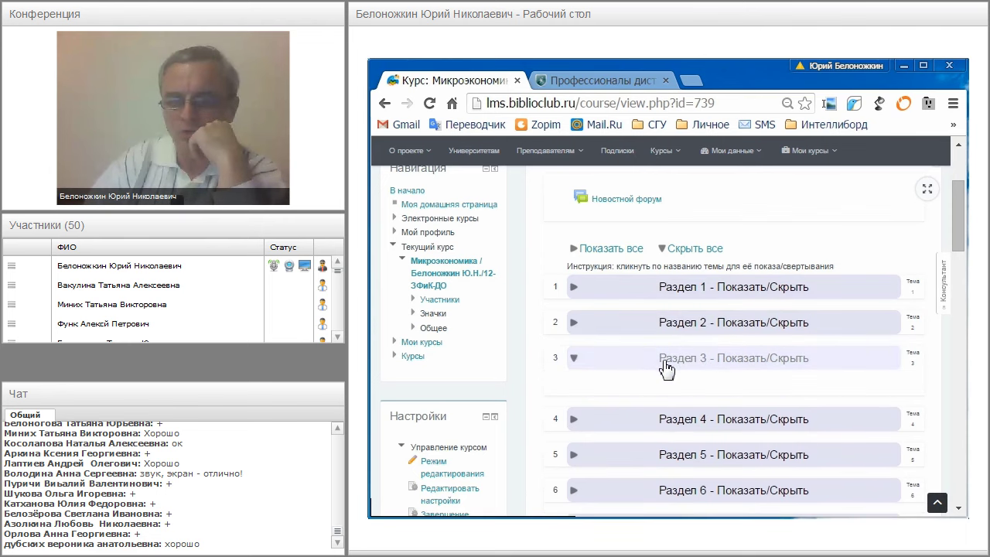
{"action": "left_click", "coordinate": [666, 369]}
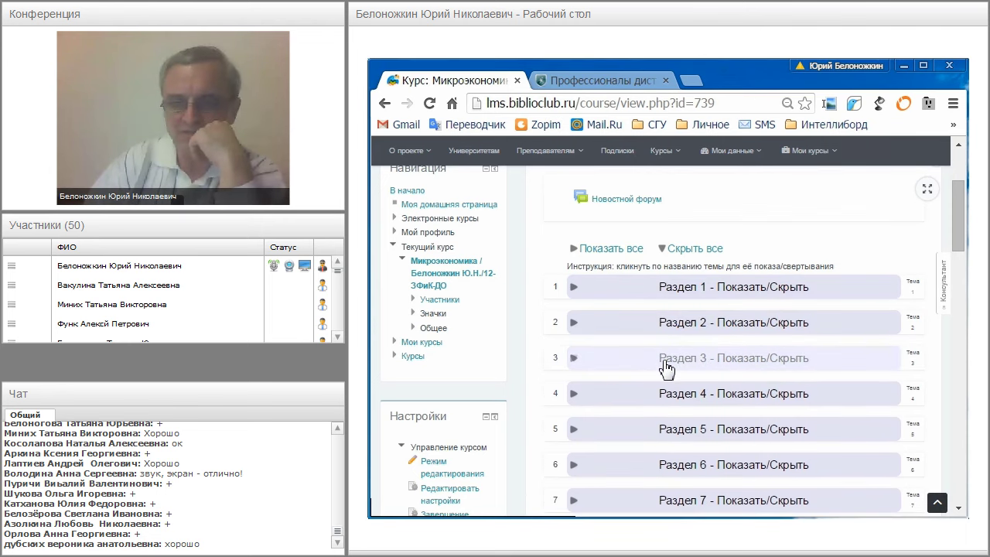
Step: Expand and collapse all sections once more, and expand only "Раздел 1"
{"action": "left_click", "coordinate": [627, 255]}
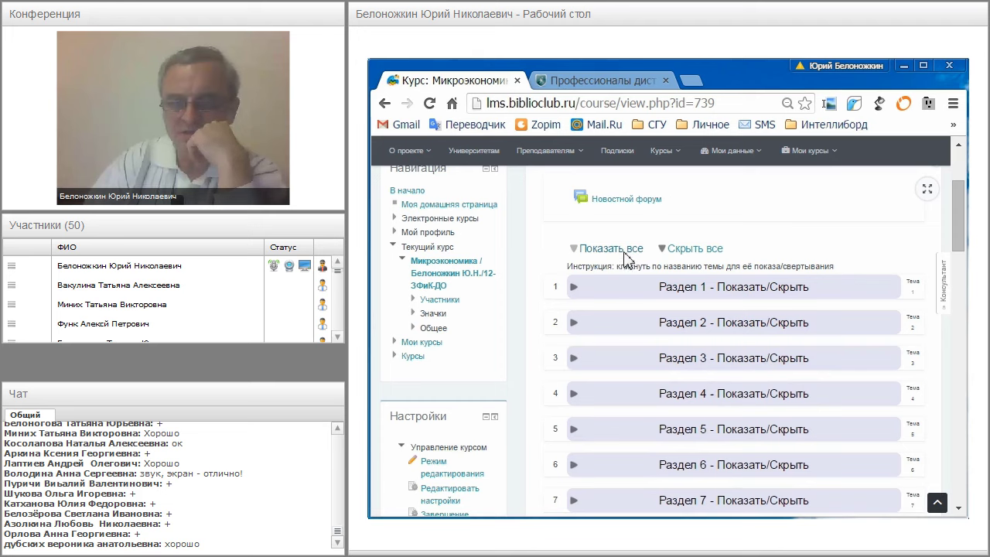
{"action": "left_click", "coordinate": [672, 254]}
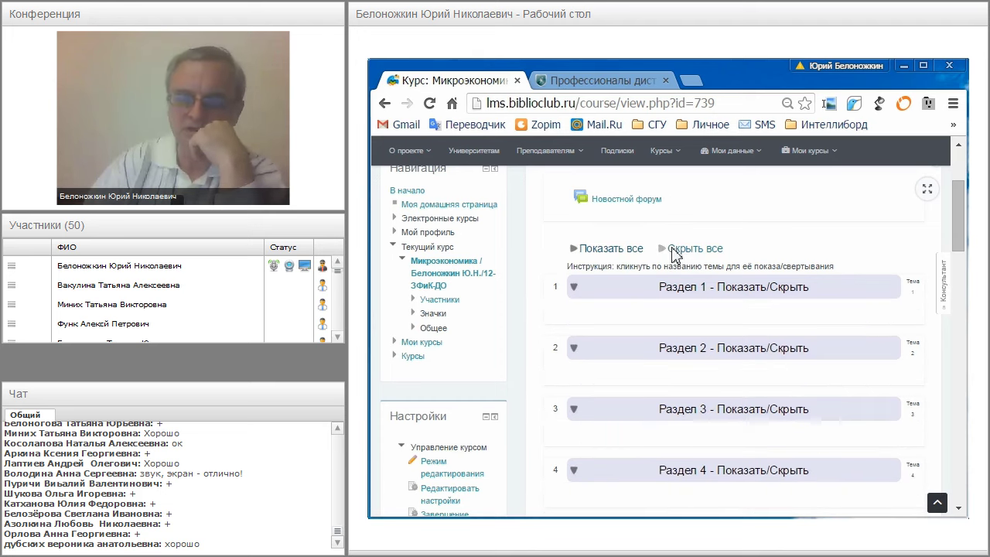
{"action": "left_click", "coordinate": [663, 367]}
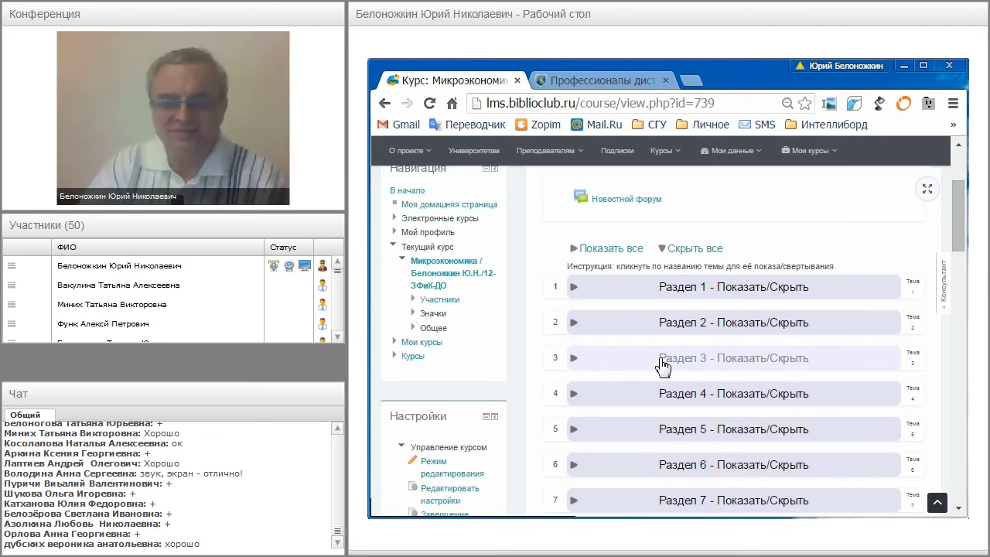
{"action": "left_click", "coordinate": [669, 293]}
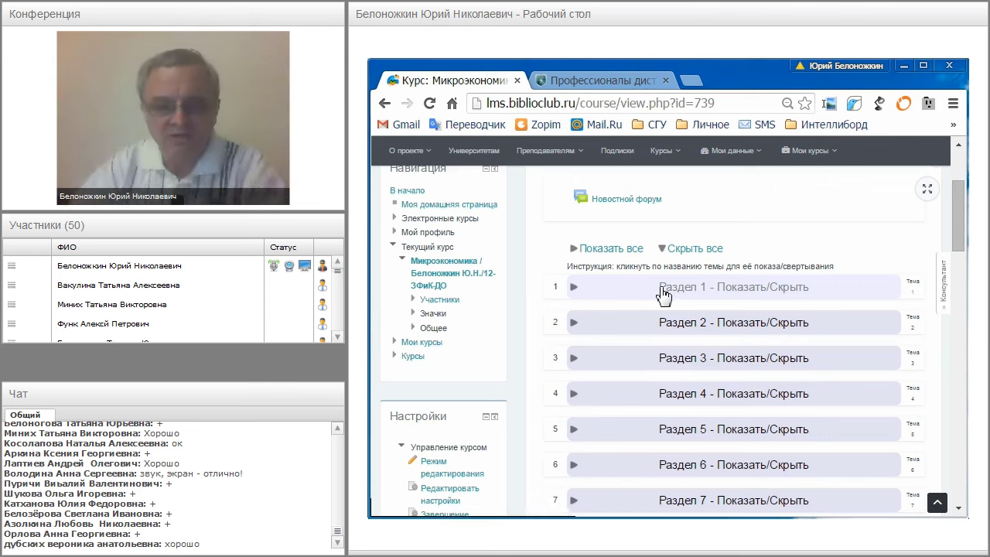
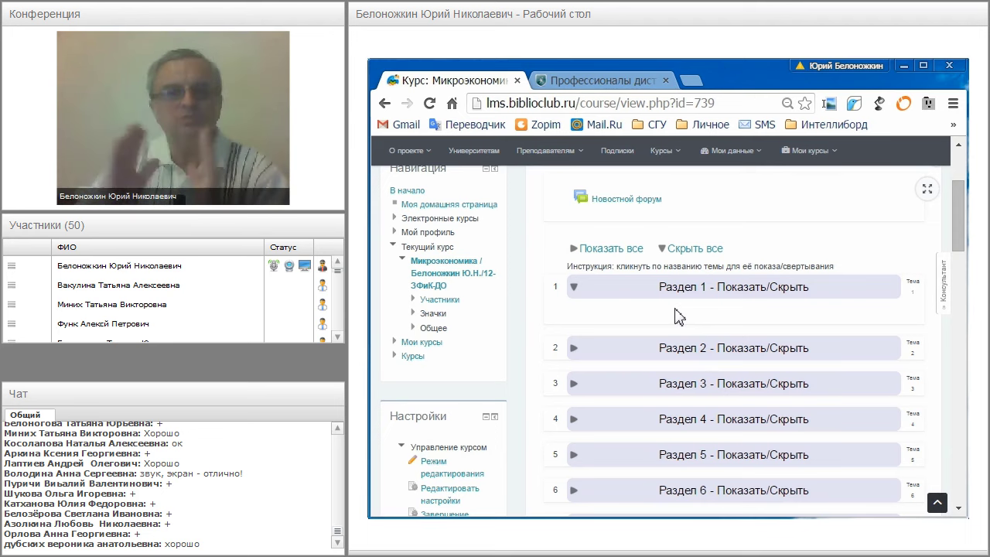
Step: Turn on editing mode for the course and bring the editing controls of "Раздел 1" into view
{"action": "scroll", "coordinate": [675, 315], "scroll_direction": "up", "scroll_amount": 2}
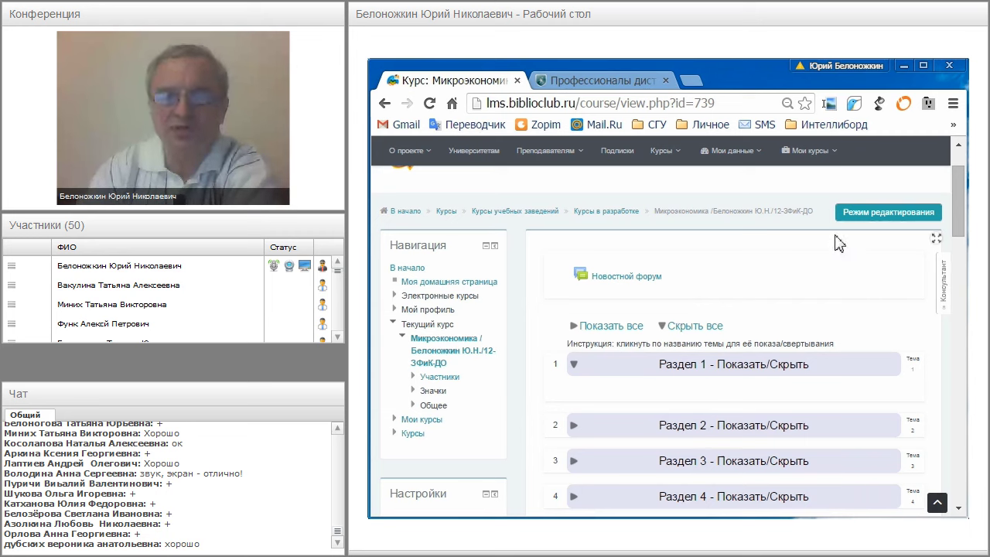
{"action": "left_click", "coordinate": [879, 217]}
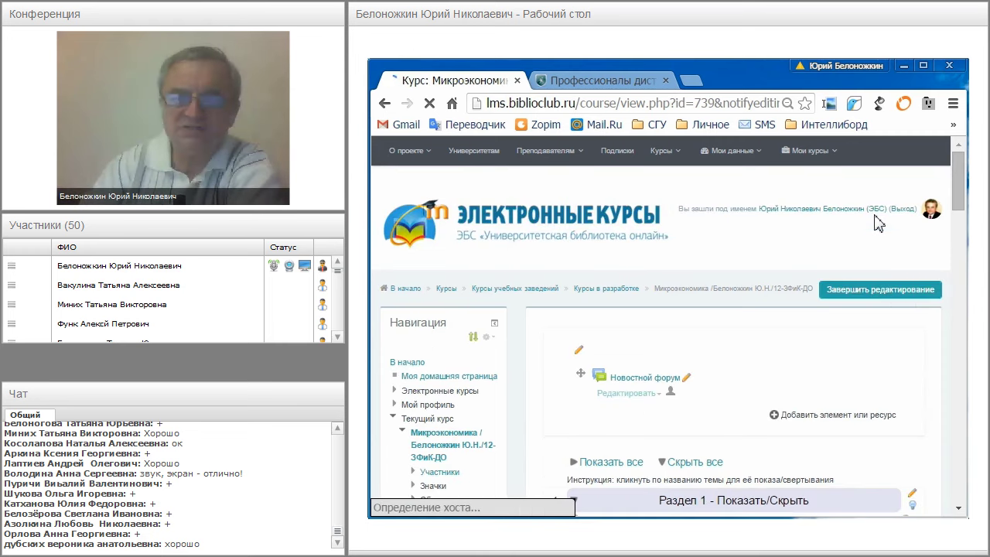
{"action": "scroll", "coordinate": [889, 309], "scroll_direction": "down", "scroll_amount": 1}
{"action": "scroll", "coordinate": [888, 309], "scroll_direction": "down", "scroll_amount": 1}
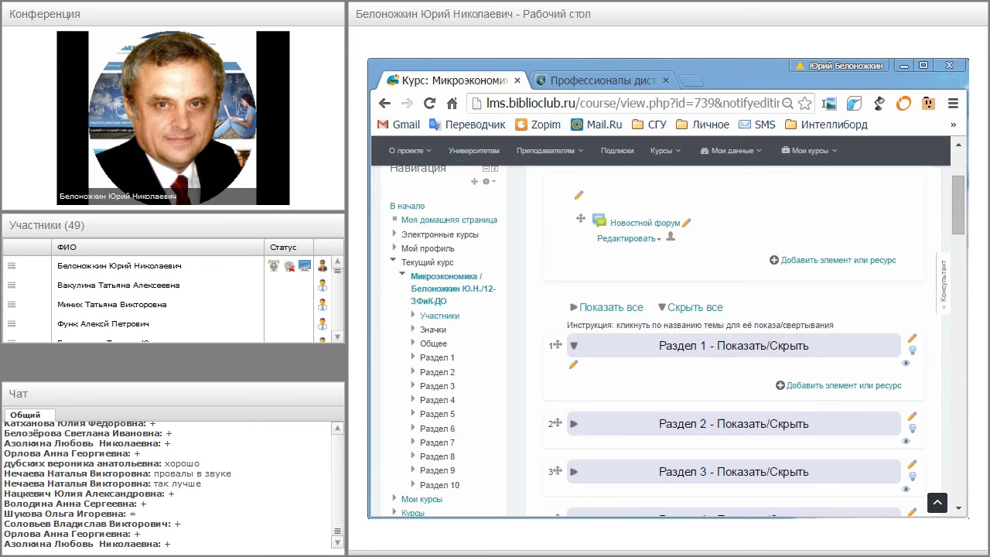
Step: Upload the file "РП основы упр персоналом2013" from the file manager window into "Раздел 1" of the course
{"action": "key", "text": "alt+Tab"}
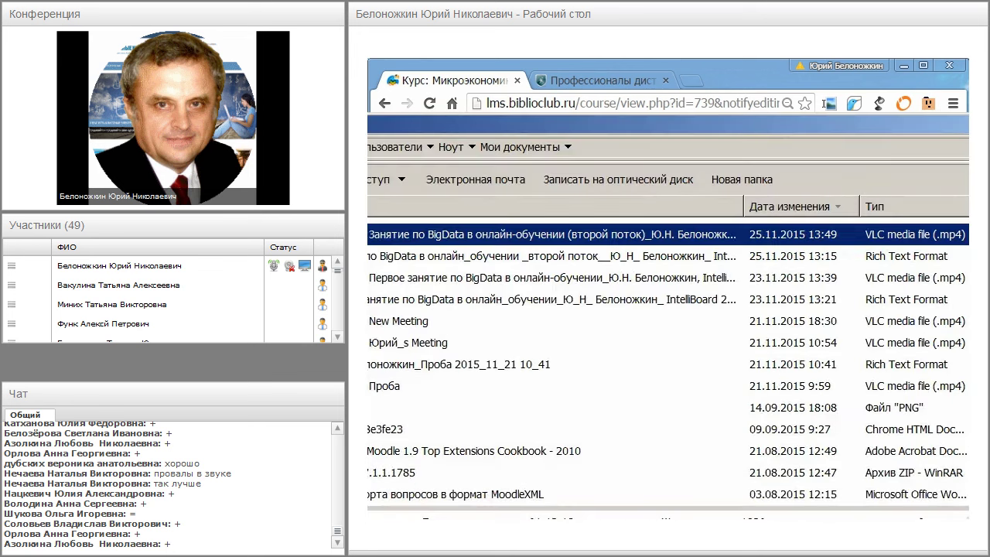
{"action": "key", "text": "alt+Tab"}
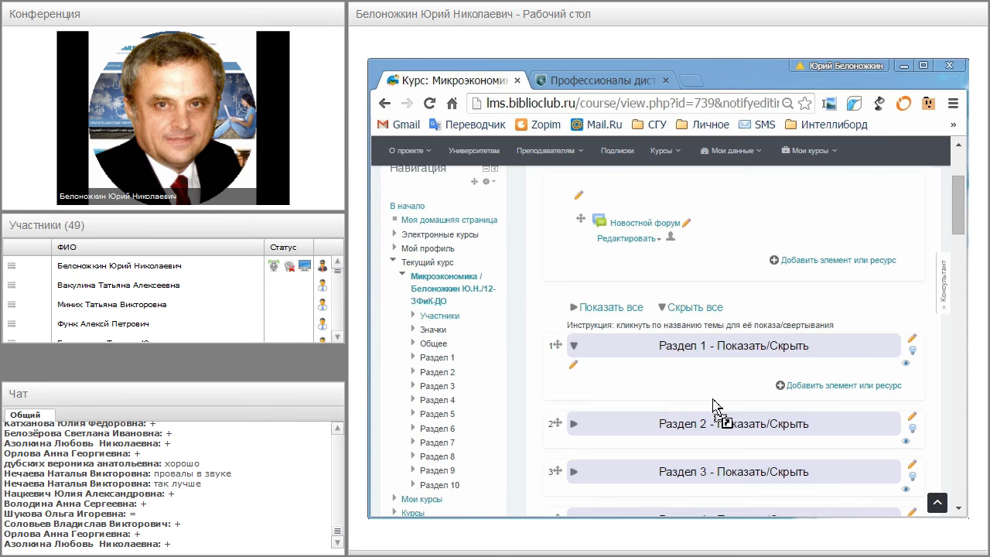
{"action": "left_click_drag", "start_coordinate": [602, 392], "coordinate": [598, 389]}
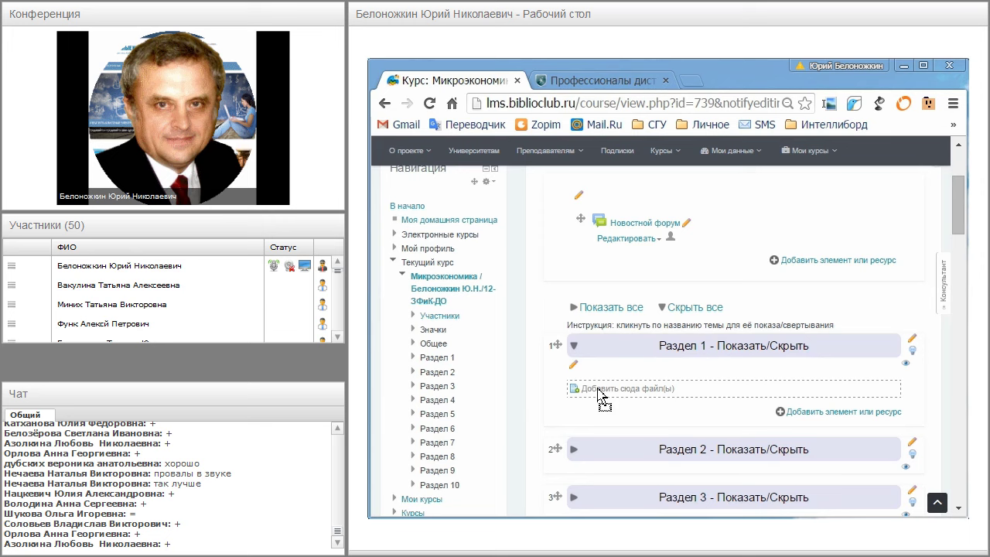
{"action": "mouse_move", "coordinate": [599, 393]}
{"action": "left_mouse_down"}
{"action": "mouse_move", "coordinate": [586, 396]}
{"action": "mouse_move", "coordinate": [590, 462]}
{"action": "mouse_move", "coordinate": [594, 391]}
{"action": "left_mouse_up"}
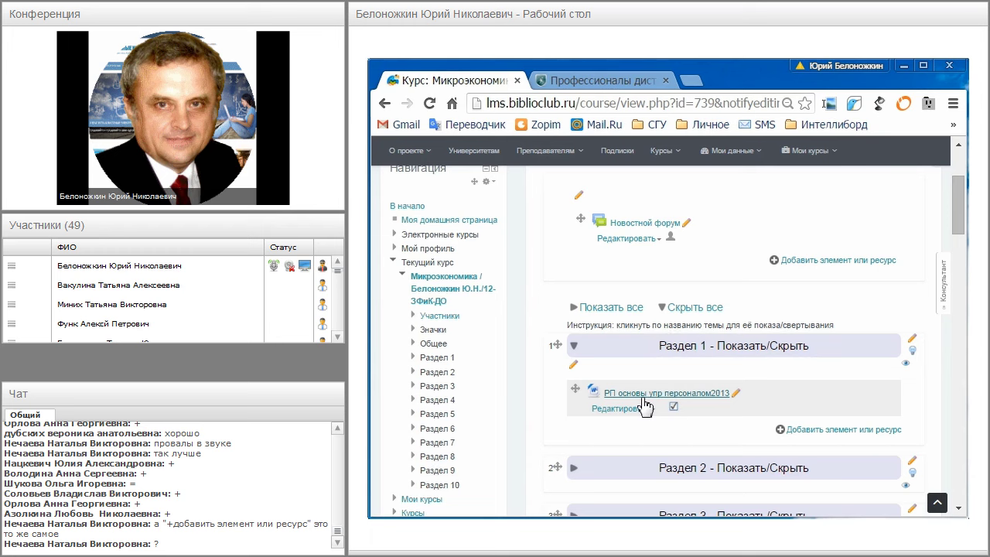
Step: Rename the uploaded file in "Раздел 1" as "РПД Основы упр персоналом 2013"
{"action": "left_click", "coordinate": [735, 395]}
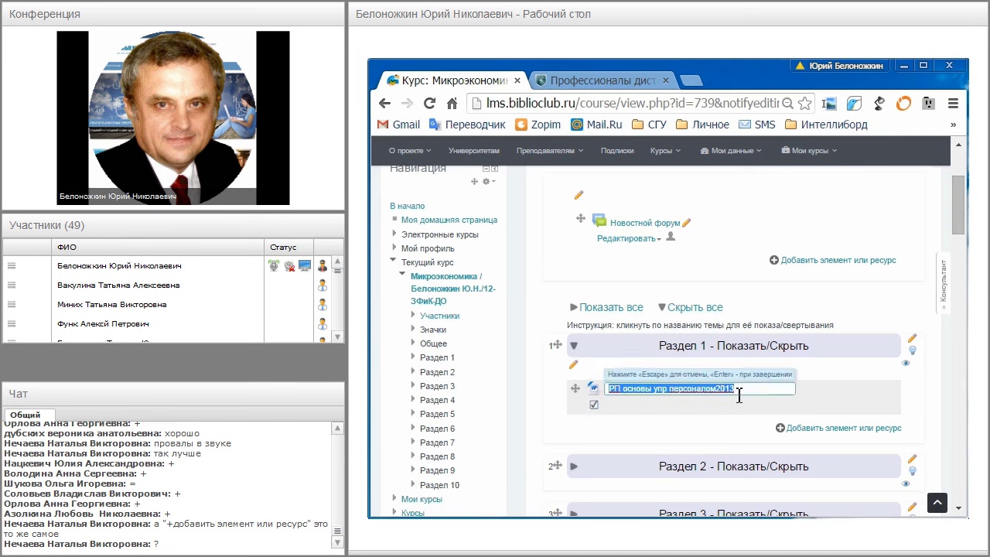
{"action": "left_click", "coordinate": [744, 389]}
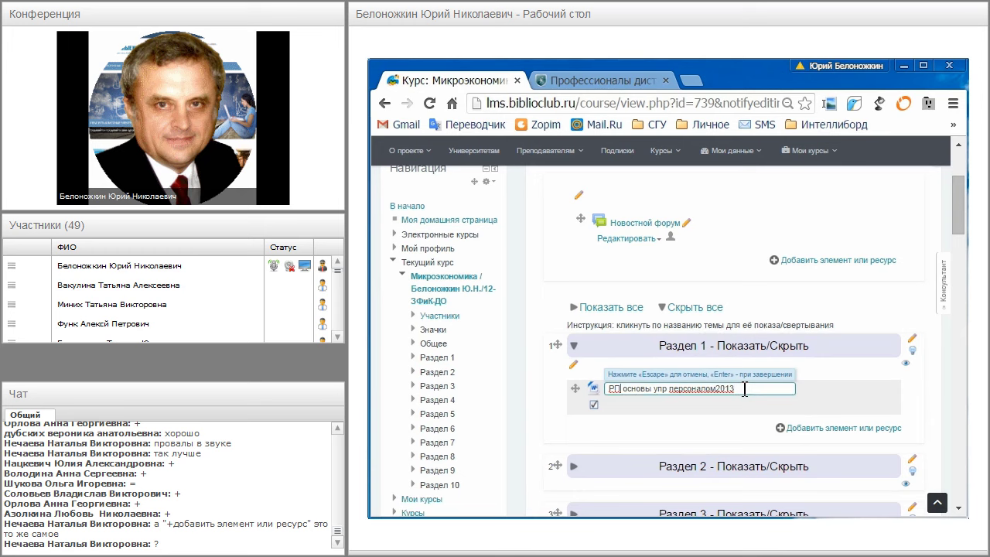
{"action": "type", "text": "Ц"}
{"action": "key", "text": "BackSpace"}
{"action": "type", "text": "Д"}
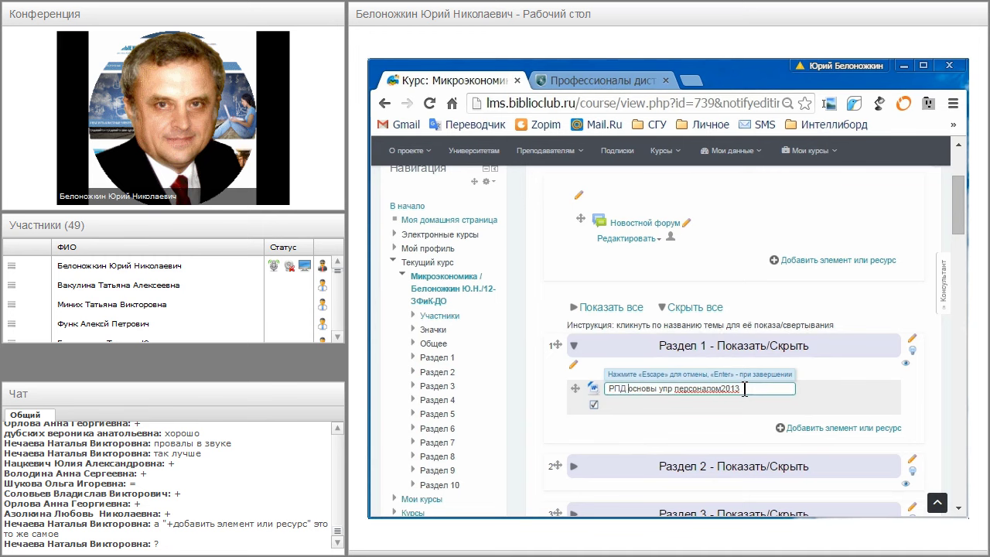
{"action": "key", "text": "Delete"}
{"action": "type", "text": "О"}
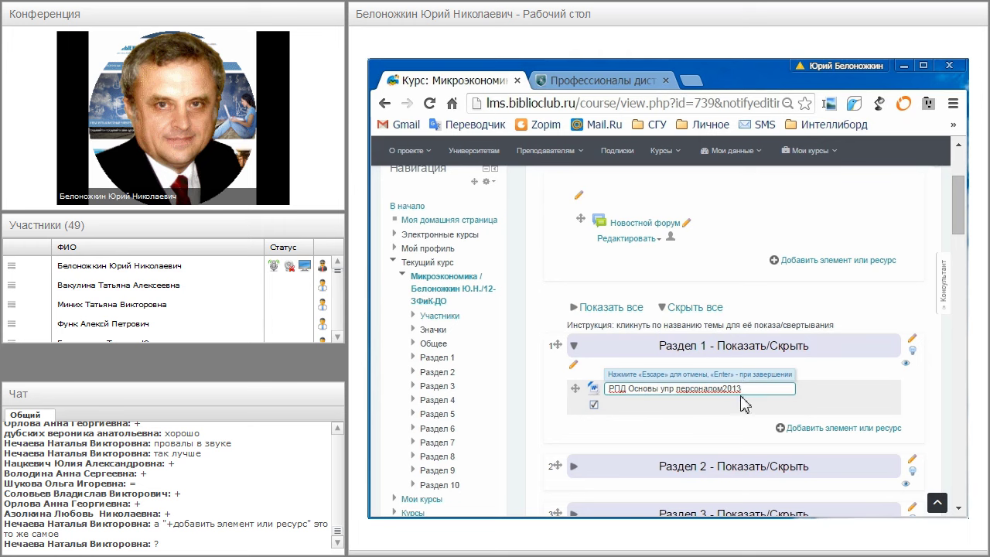
{"action": "key", "text": "Escape"}
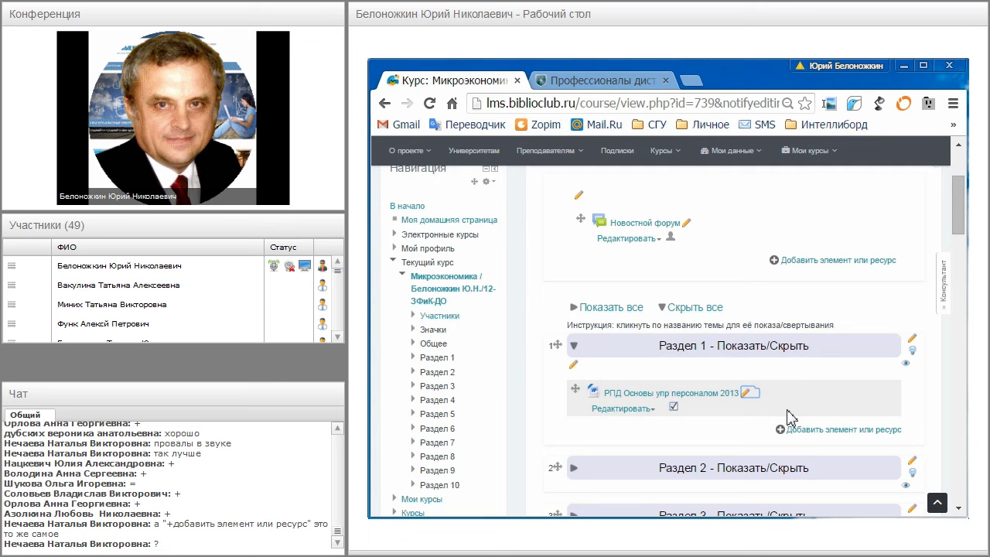
Step: Expand "Раздел 2" and move the file "РПД Основы упр персоналом 2013" from "Раздел 1" into it
{"action": "scroll", "coordinate": [789, 418], "scroll_direction": "down", "scroll_amount": 1}
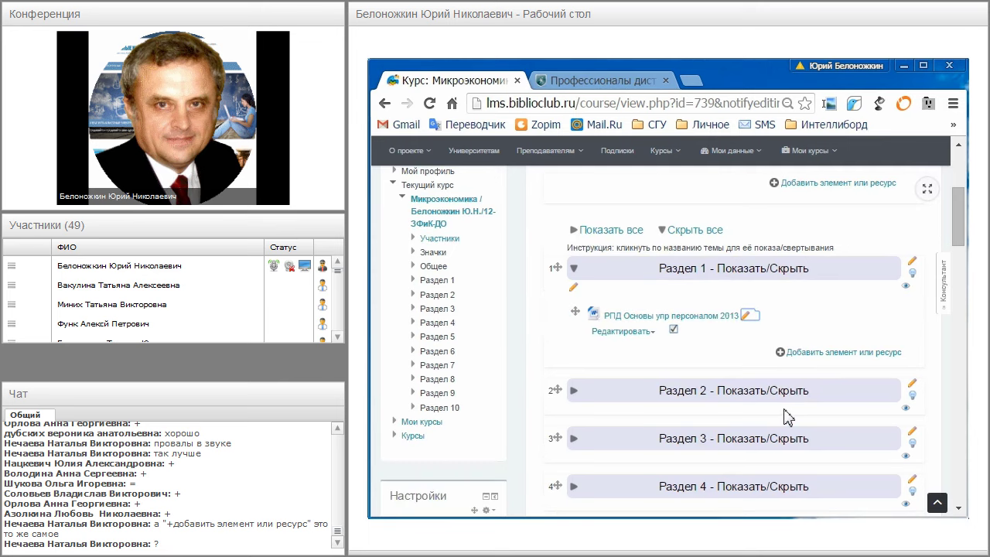
{"action": "left_click", "coordinate": [582, 393]}
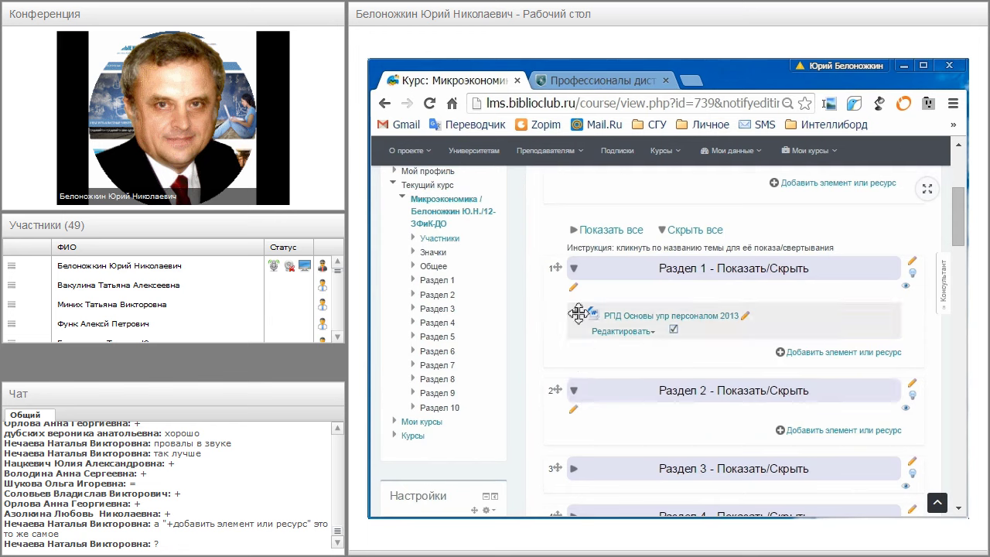
{"action": "left_click_drag", "start_coordinate": [579, 313], "coordinate": [586, 430]}
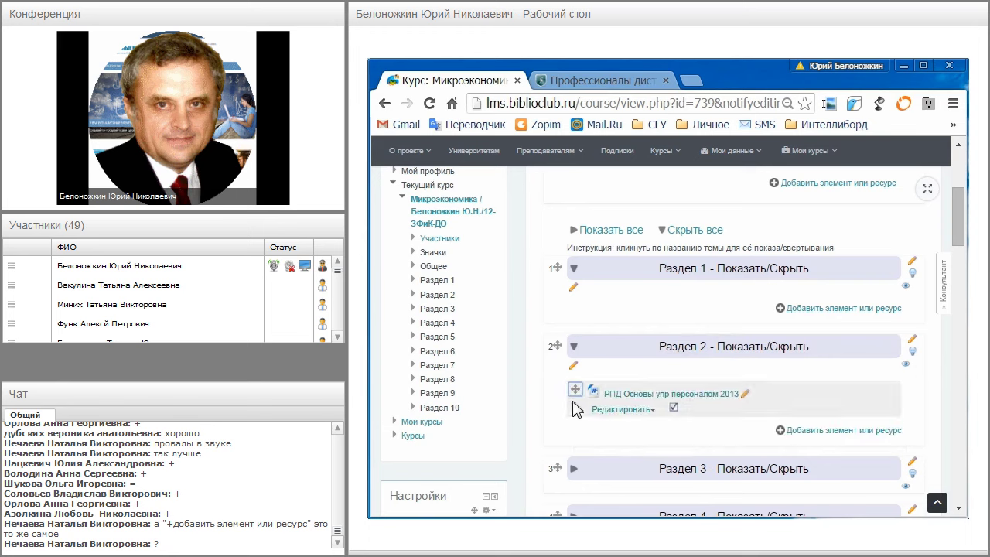
{"action": "mouse_move", "coordinate": [574, 391]}
{"action": "left_mouse_down"}
{"action": "mouse_move", "coordinate": [572, 325]}
{"action": "mouse_move", "coordinate": [576, 404]}
{"action": "left_mouse_up"}
Step: Hide the file "РПД Основы упр персоналом 2013" in "Раздел 2" from students and show it again
{"action": "left_click", "coordinate": [655, 412]}
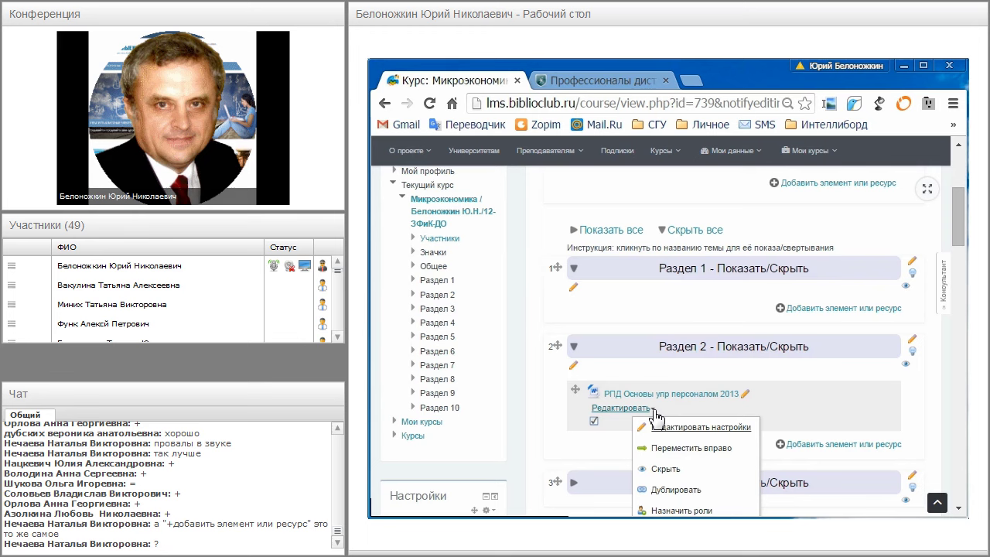
{"action": "left_click", "coordinate": [680, 470]}
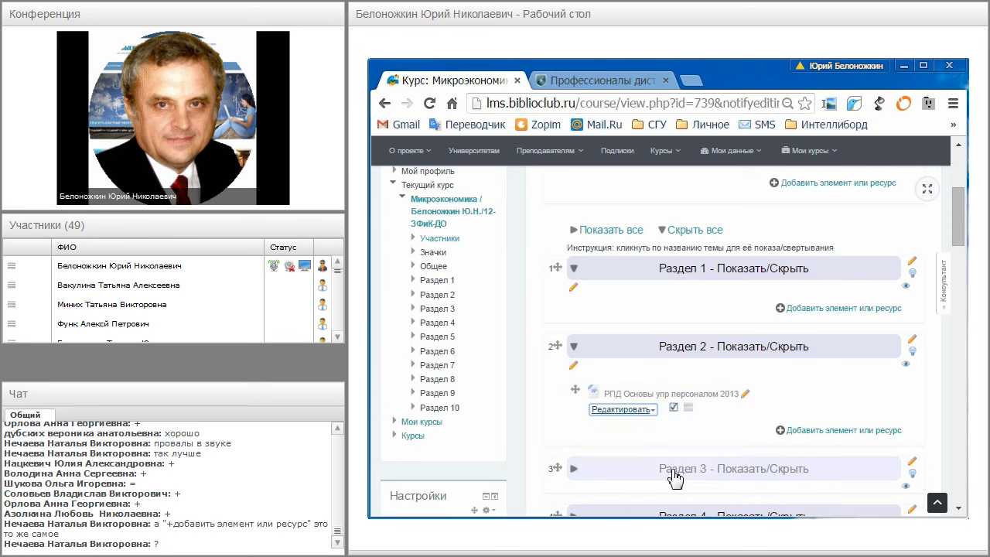
{"action": "scroll", "coordinate": [675, 464], "scroll_direction": "down", "scroll_amount": 2}
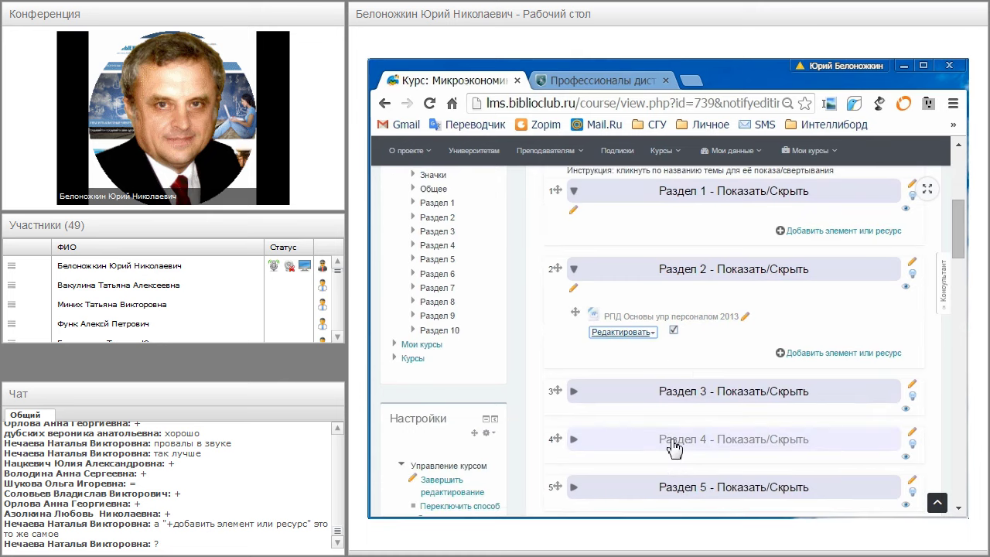
{"action": "left_click", "coordinate": [652, 339]}
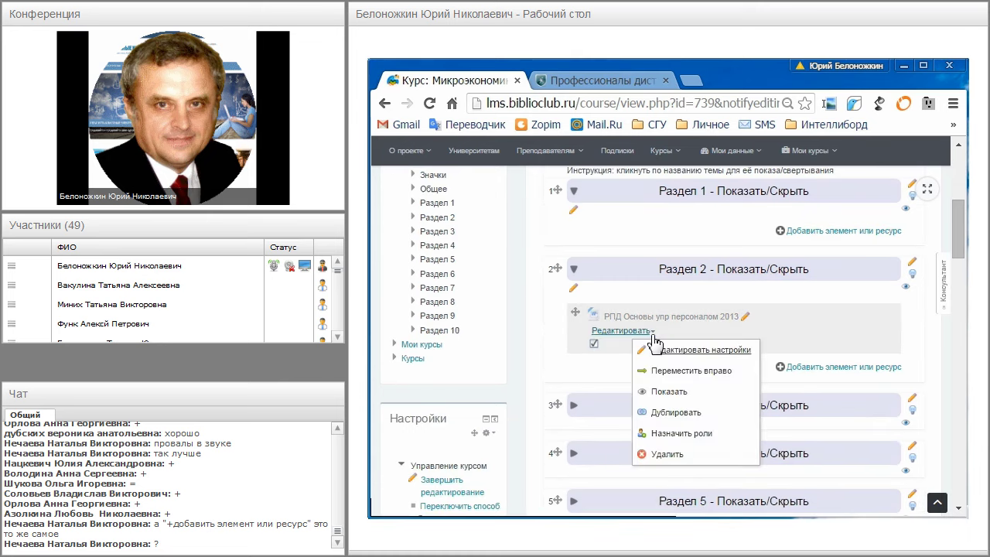
{"action": "left_click", "coordinate": [656, 391]}
Step: Indent the file "РПД Основы упр персоналом 2013" one level to the right within "Раздел 2"
{"action": "left_click", "coordinate": [652, 337]}
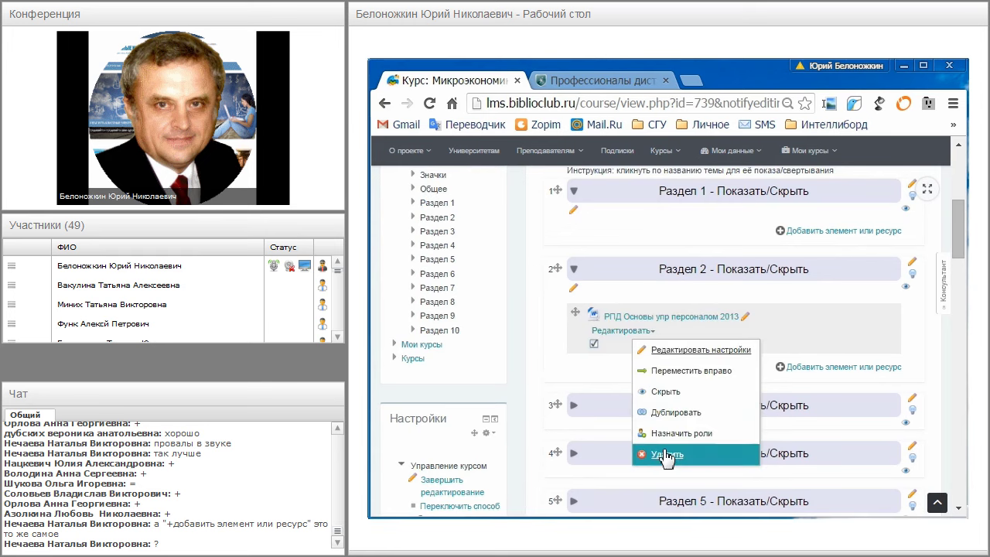
{"action": "left_click", "coordinate": [675, 377]}
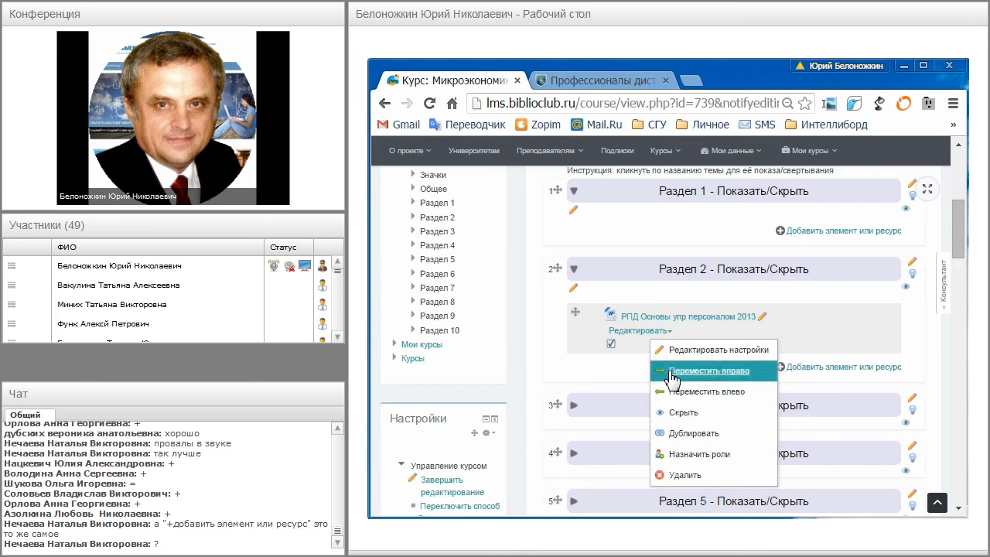
{"action": "left_click", "coordinate": [625, 376]}
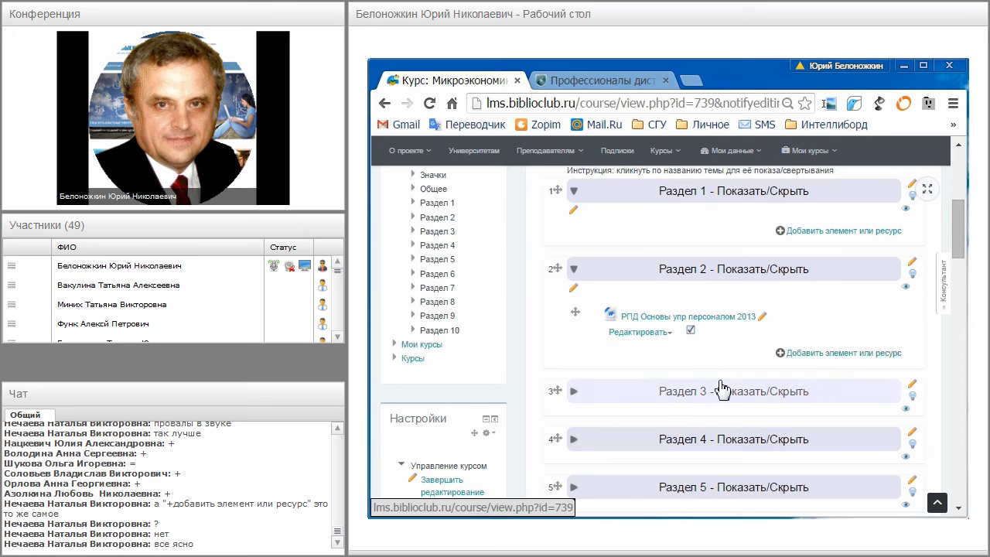
{"action": "scroll", "coordinate": [719, 387], "scroll_direction": "up", "scroll_amount": 1}
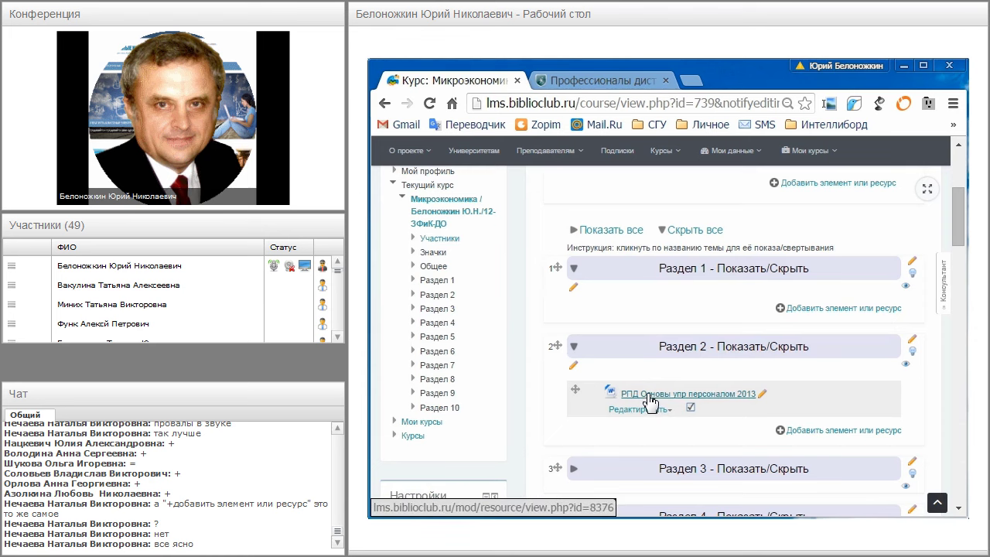
{"action": "scroll", "coordinate": [650, 400], "scroll_direction": "up", "scroll_amount": 2}
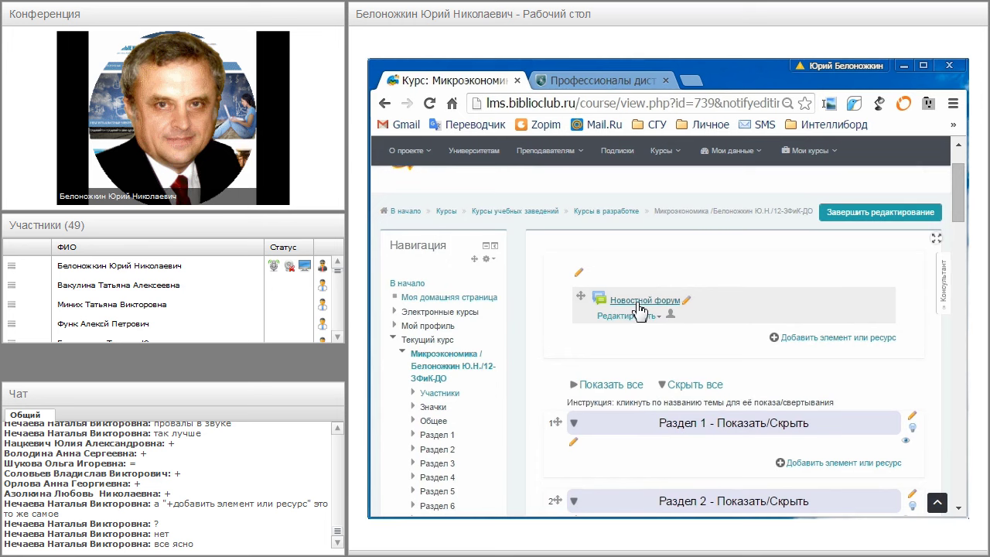
{"action": "scroll", "coordinate": [639, 311], "scroll_direction": "down", "scroll_amount": 3}
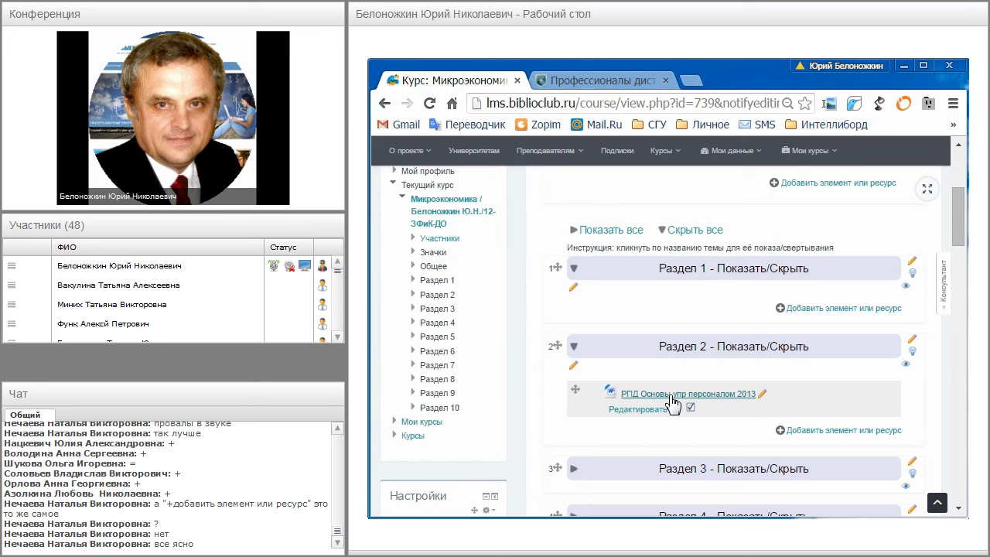
{"action": "scroll", "coordinate": [680, 399], "scroll_direction": "down", "scroll_amount": 1}
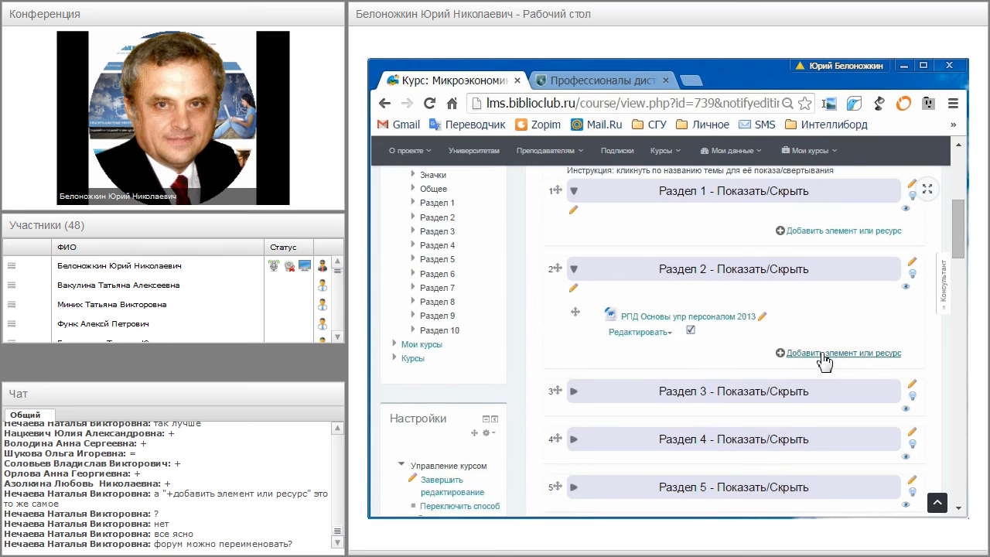
{"action": "scroll", "coordinate": [825, 362], "scroll_direction": "up", "scroll_amount": 2}
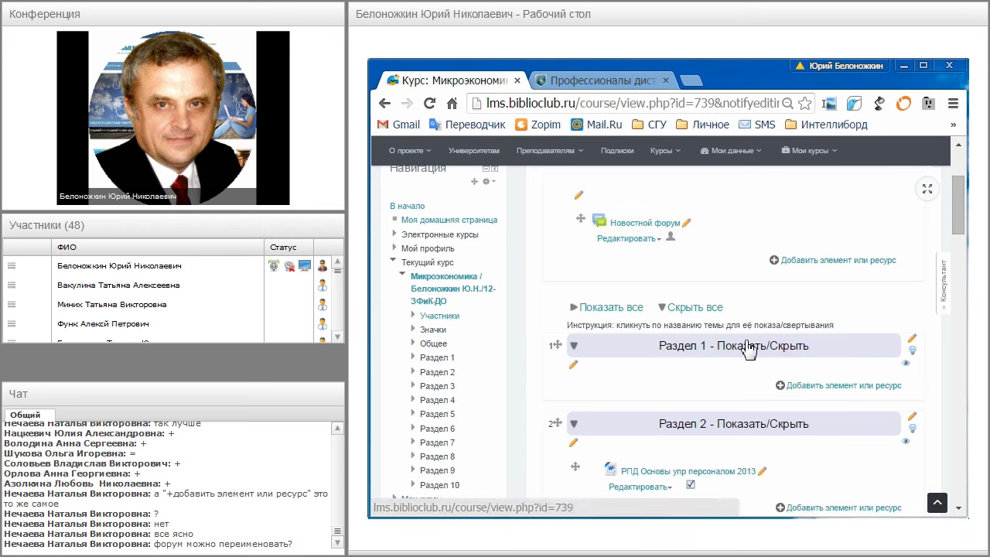
Step: Open the chooser for adding an element or resource to "Раздел 1" and look through its course elements and resources
{"action": "key", "text": "ctrl+plus"}
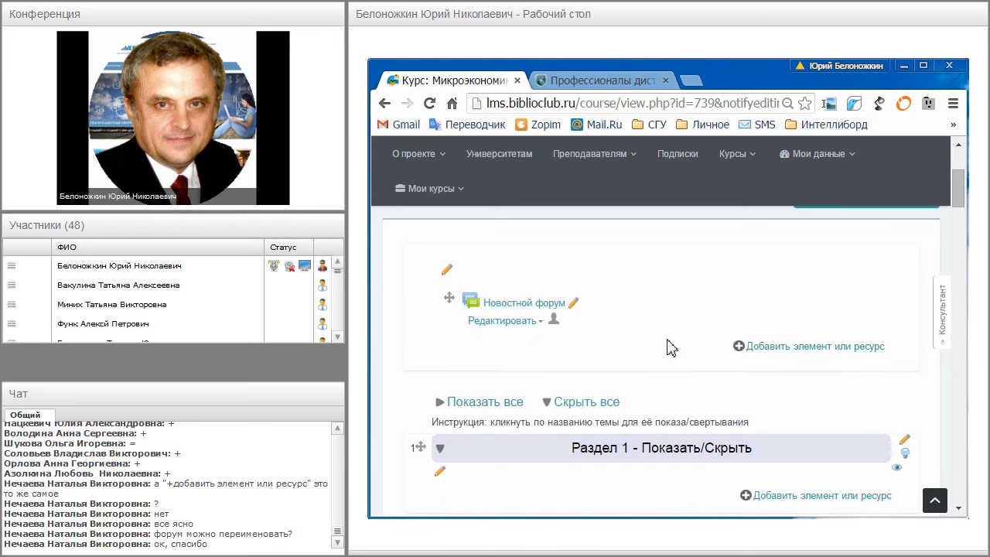
{"action": "scroll", "coordinate": [670, 346], "scroll_direction": "down", "scroll_amount": 3}
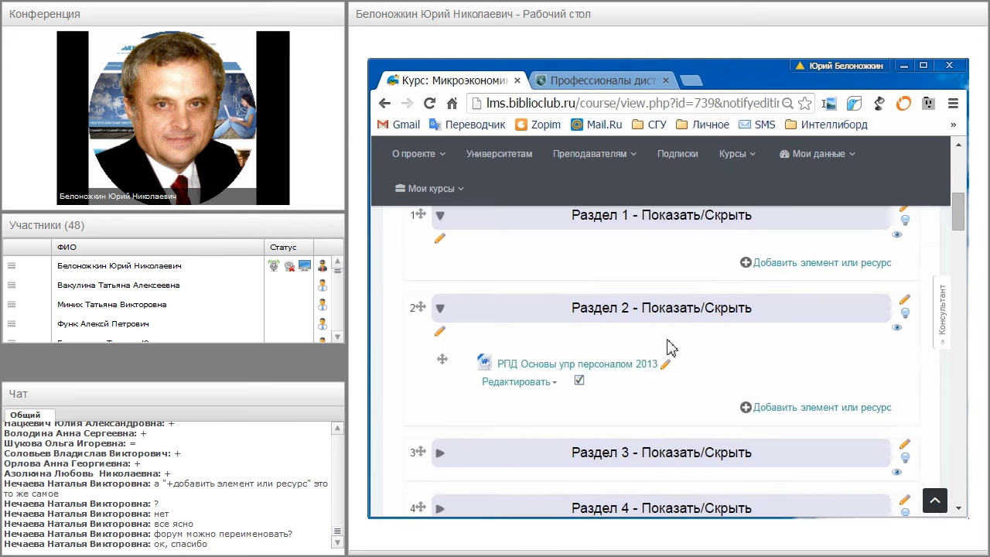
{"action": "left_click", "coordinate": [797, 265]}
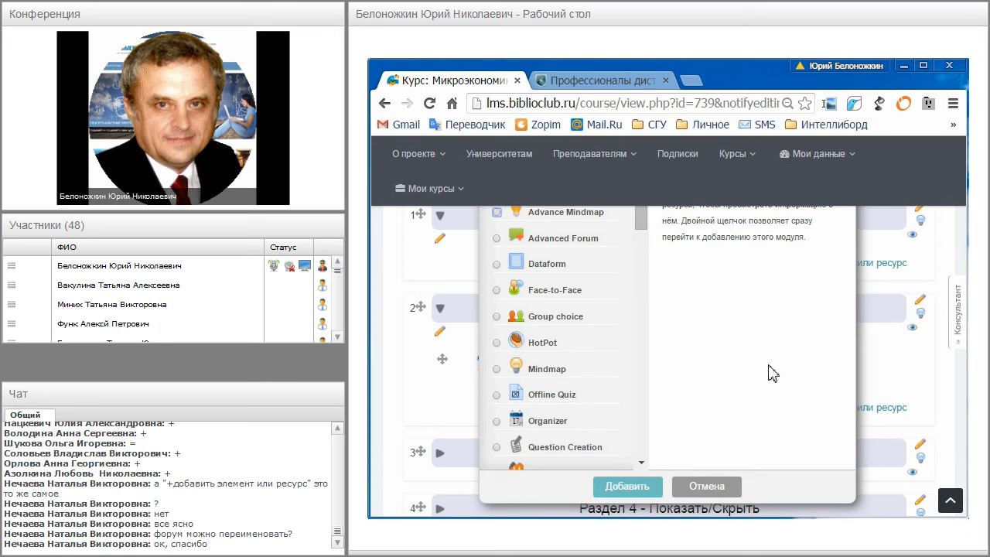
{"action": "key", "text": "ctrl+minus"}
{"action": "key", "text": "ctrl+minus"}
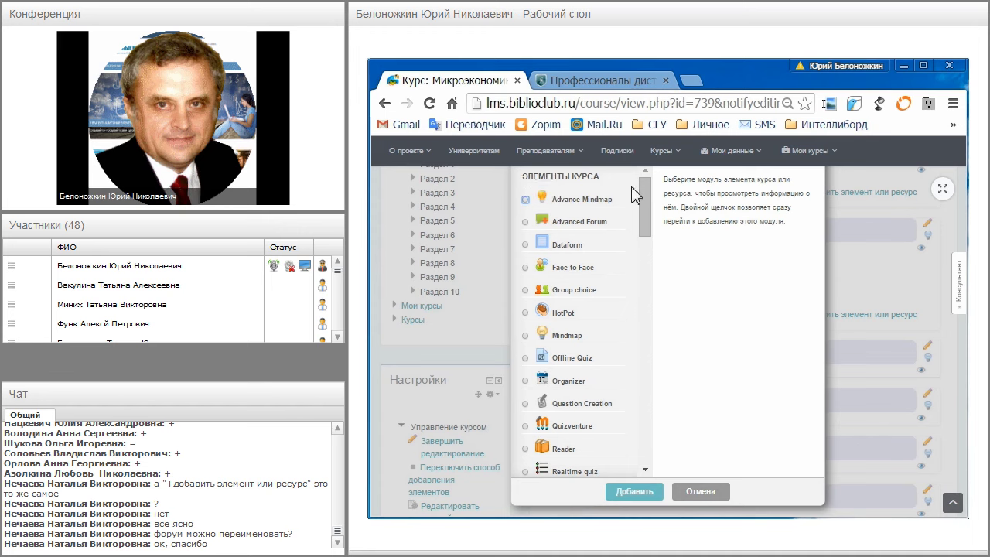
{"action": "left_click_drag", "start_coordinate": [643, 197], "coordinate": [635, 447]}
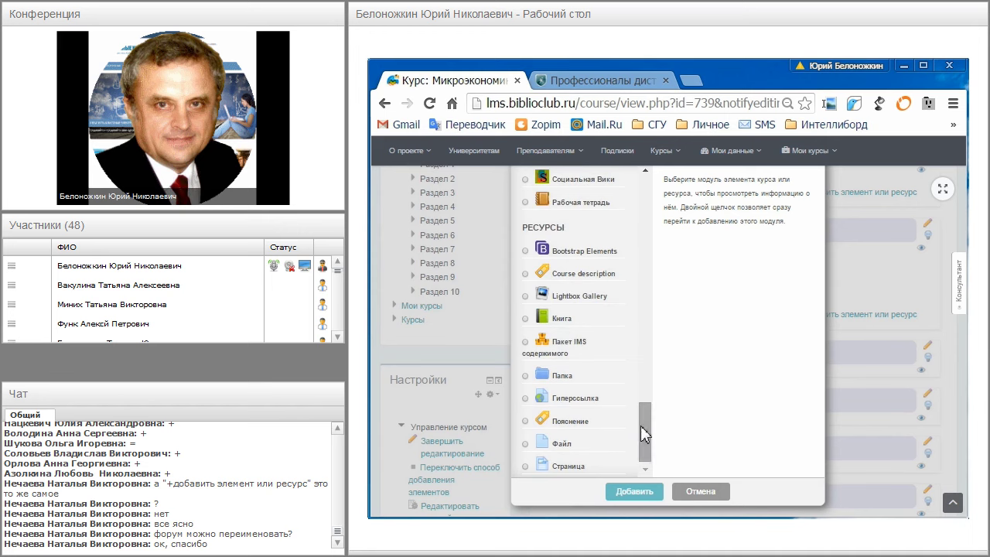
{"action": "left_click_drag", "start_coordinate": [641, 425], "coordinate": [622, 194]}
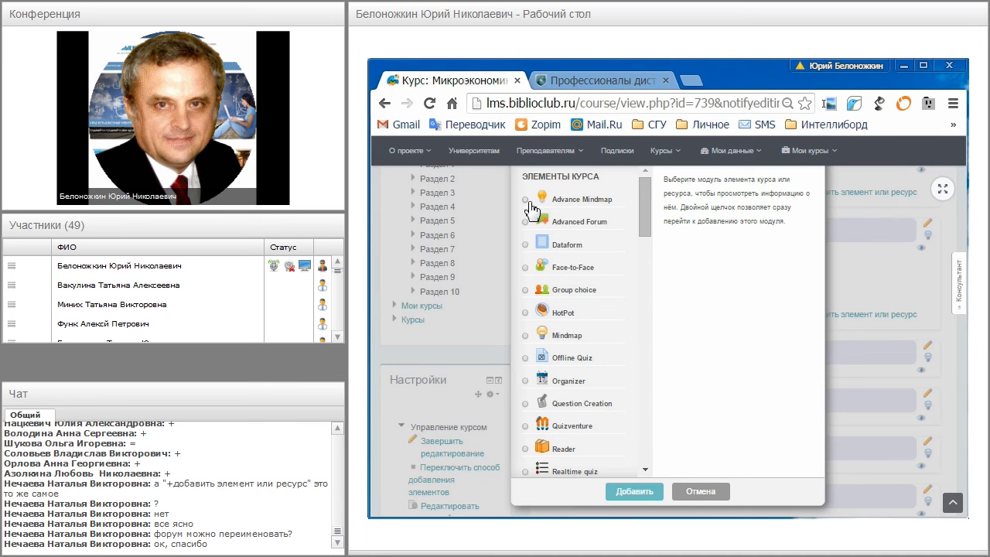
Step: Select the course elements Advance Mindmap, Advanced Forum and "Тест" one after another and read their descriptions
{"action": "left_click", "coordinate": [526, 200]}
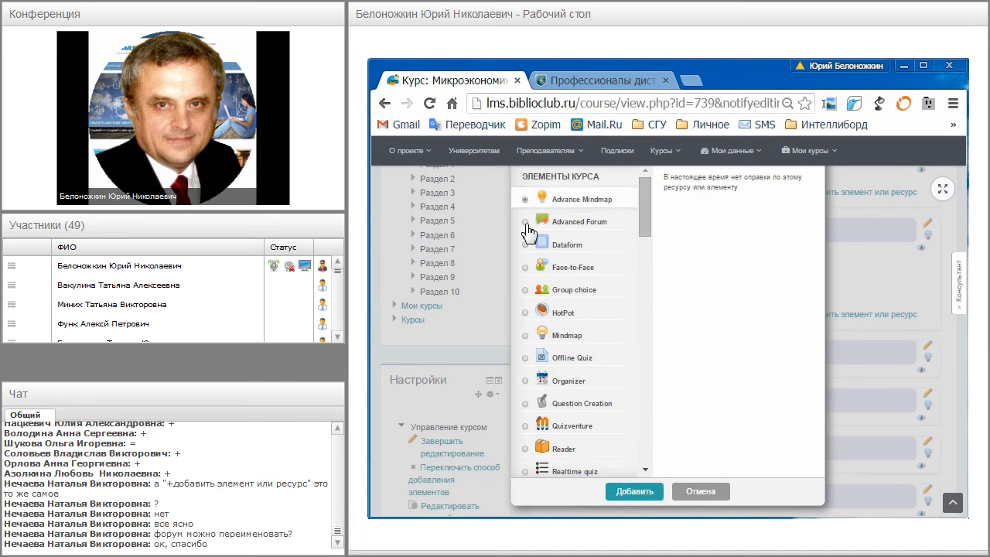
{"action": "left_click", "coordinate": [526, 223]}
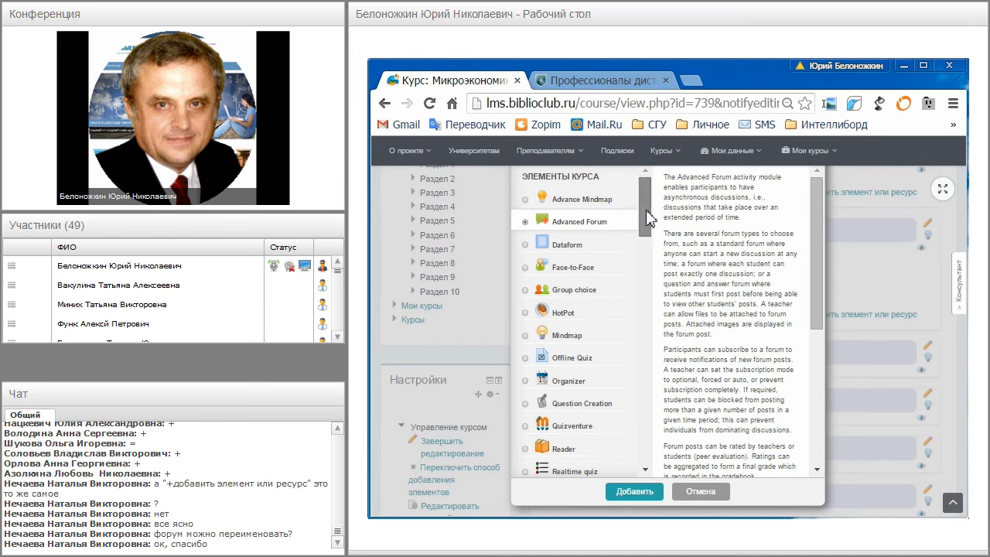
{"action": "left_click_drag", "start_coordinate": [648, 210], "coordinate": [635, 388]}
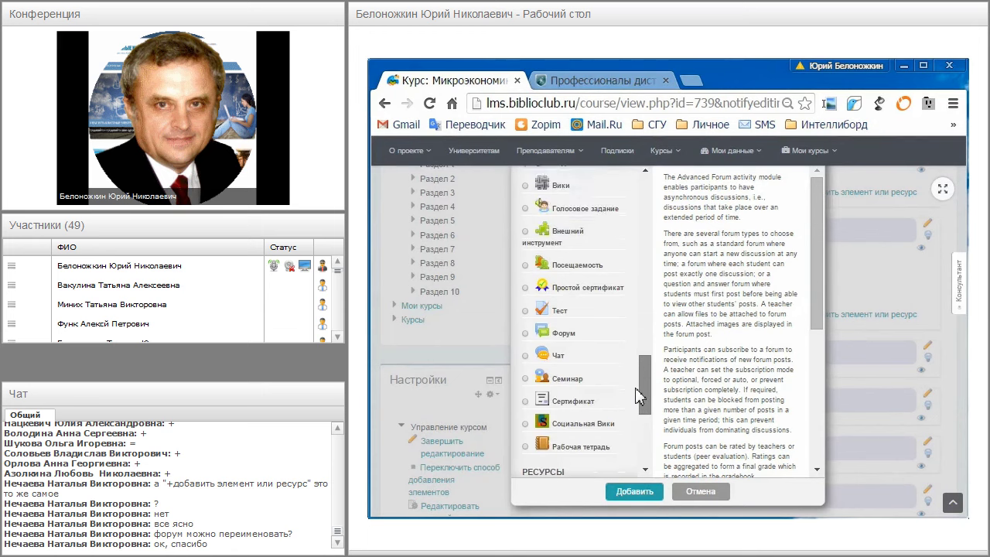
{"action": "left_click", "coordinate": [527, 312]}
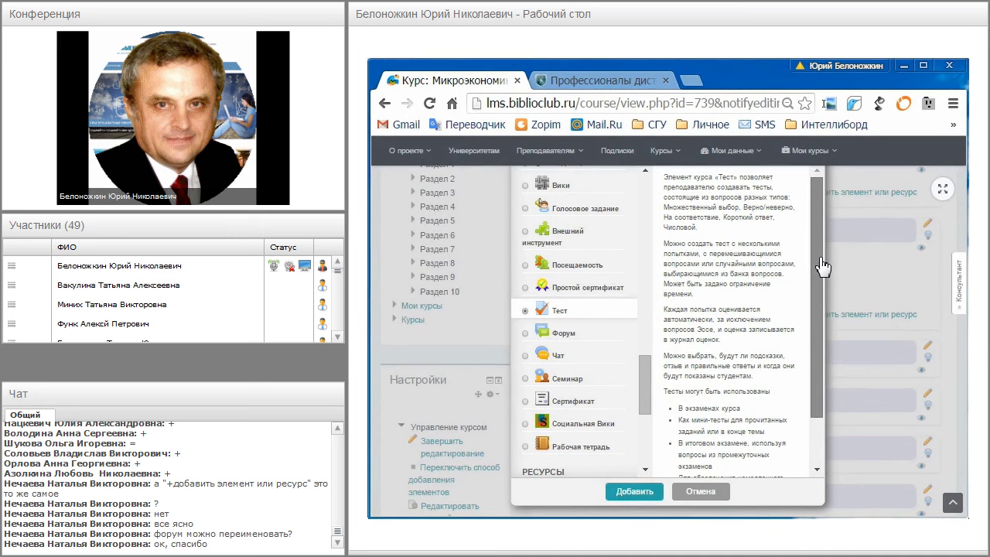
{"action": "left_click_drag", "start_coordinate": [822, 266], "coordinate": [811, 222]}
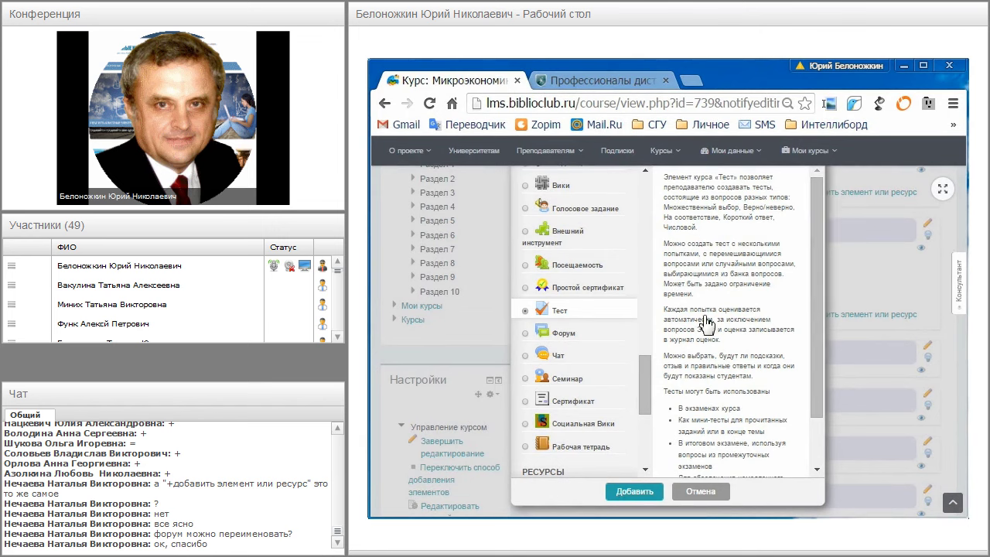
Step: Read the rest of the description of the course element "Тест", including its suggested uses
{"action": "left_click_drag", "start_coordinate": [814, 247], "coordinate": [815, 340]}
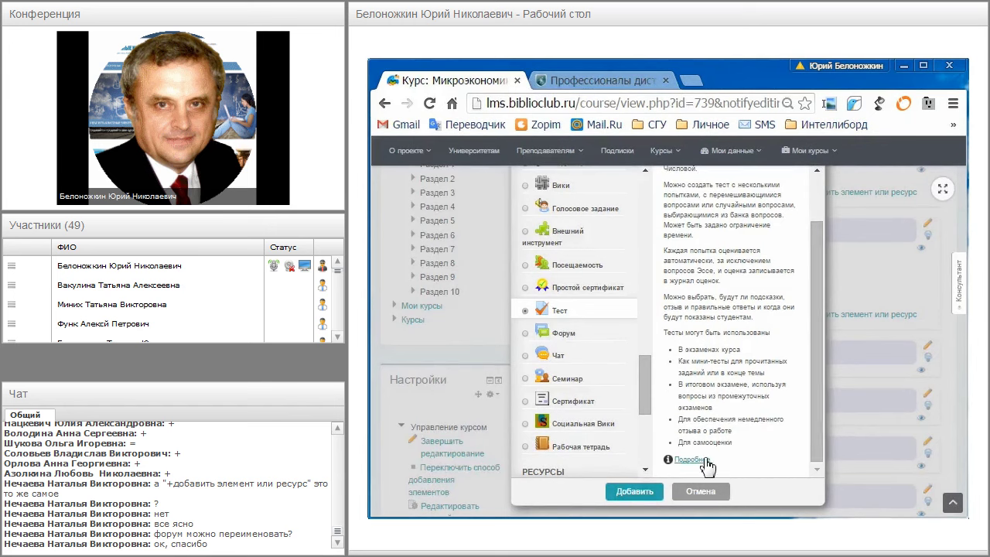
{"action": "scroll", "coordinate": [817, 350], "scroll_direction": "up", "scroll_amount": 1}
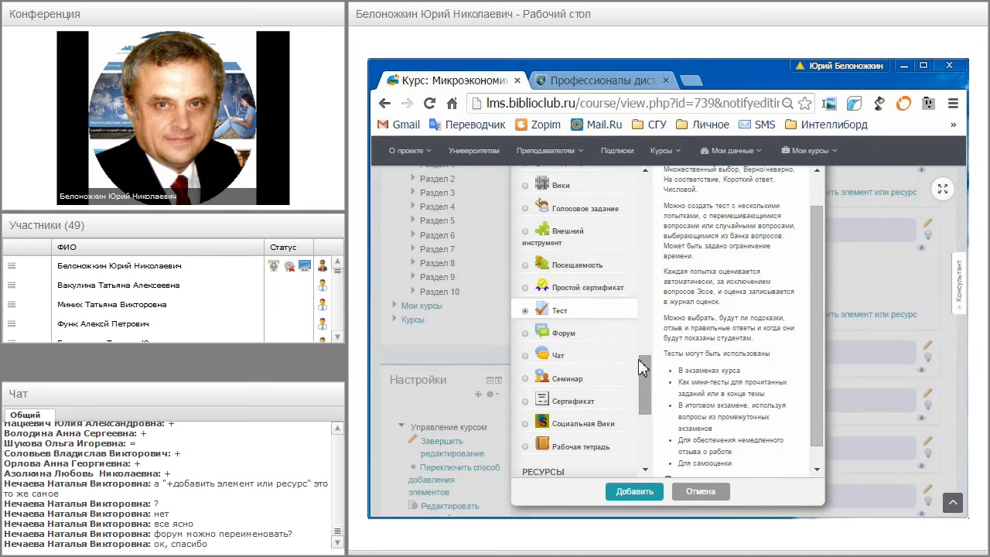
{"action": "scroll", "coordinate": [816, 309], "scroll_direction": "up", "scroll_amount": 1}
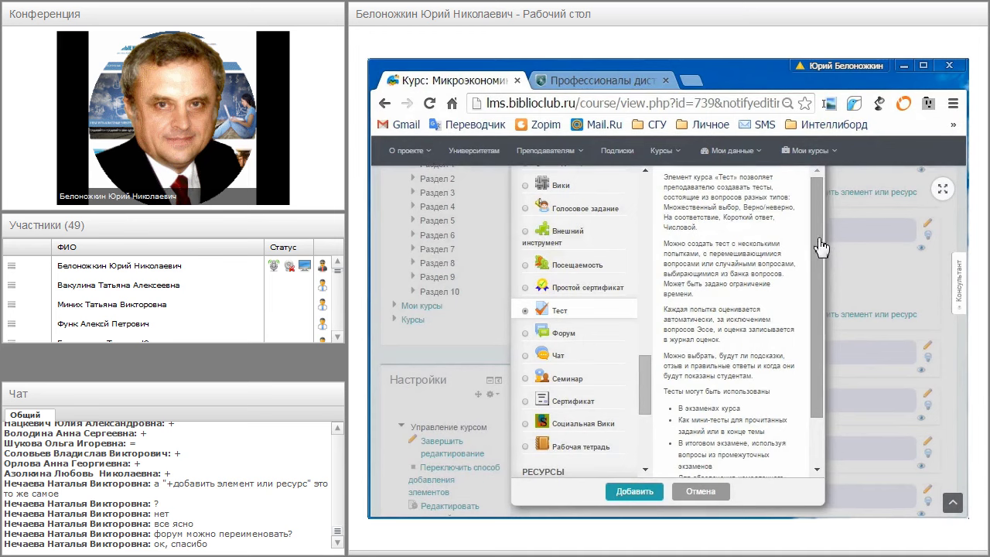
{"action": "scroll", "coordinate": [820, 279], "scroll_direction": "down", "scroll_amount": 2}
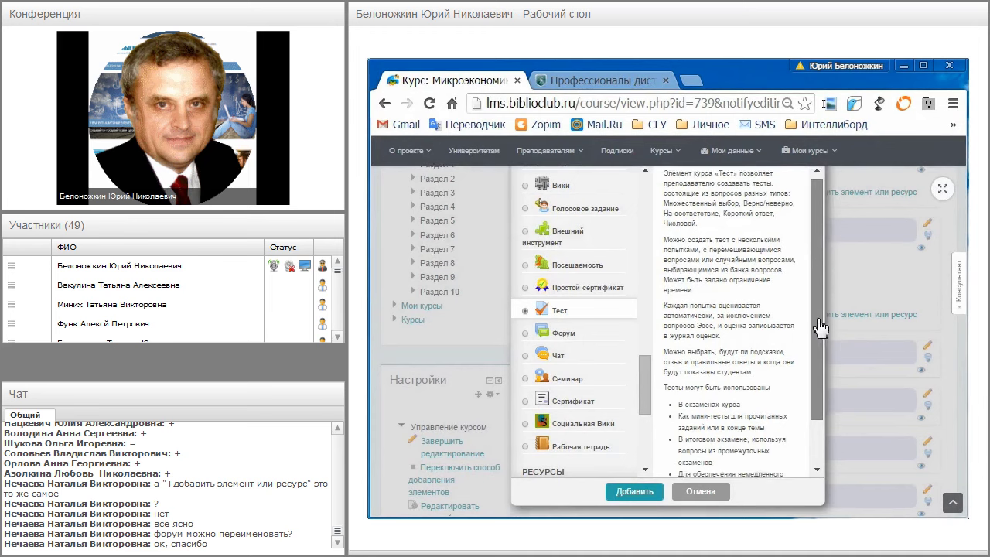
Step: Add the element "Тест" to "Раздел 1" and name it "Тренировочный тест"
{"action": "left_click", "coordinate": [635, 492]}
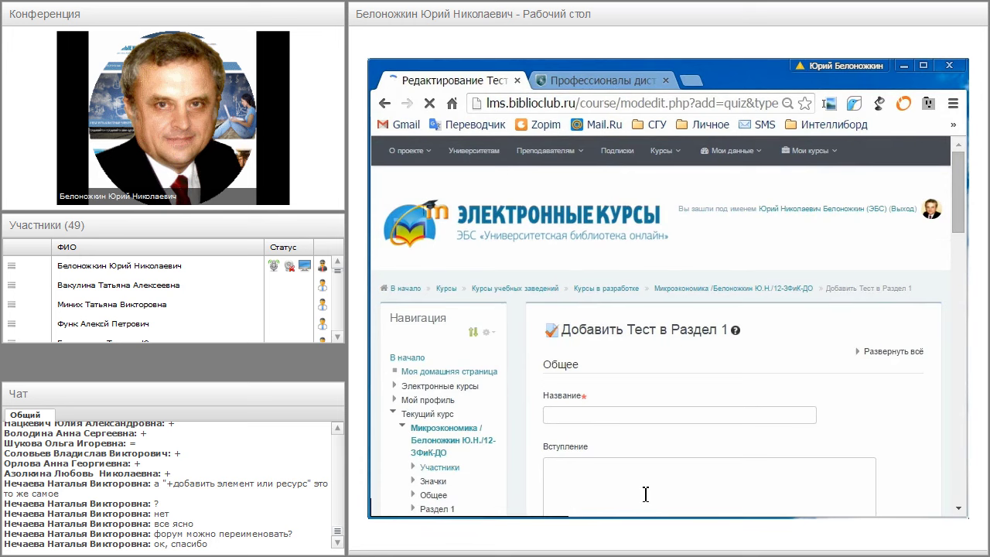
{"action": "scroll", "coordinate": [618, 456], "scroll_direction": "down", "scroll_amount": 1}
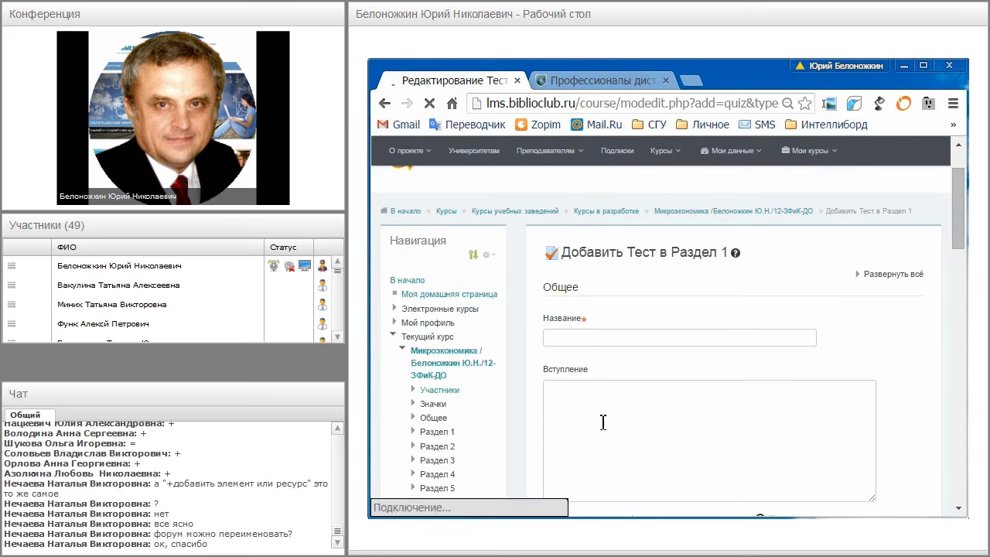
{"action": "left_click", "coordinate": [591, 338]}
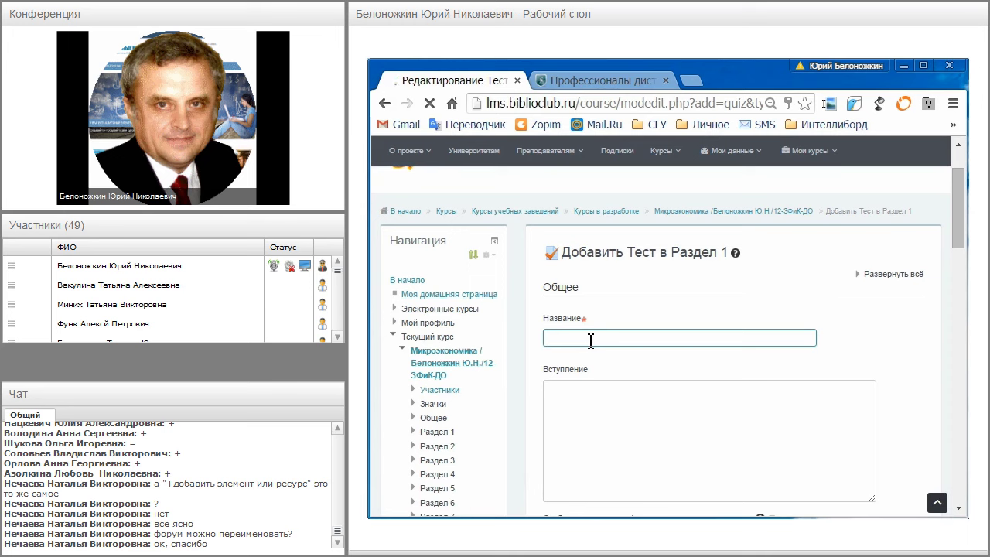
{"action": "type", "text": "Тре"}
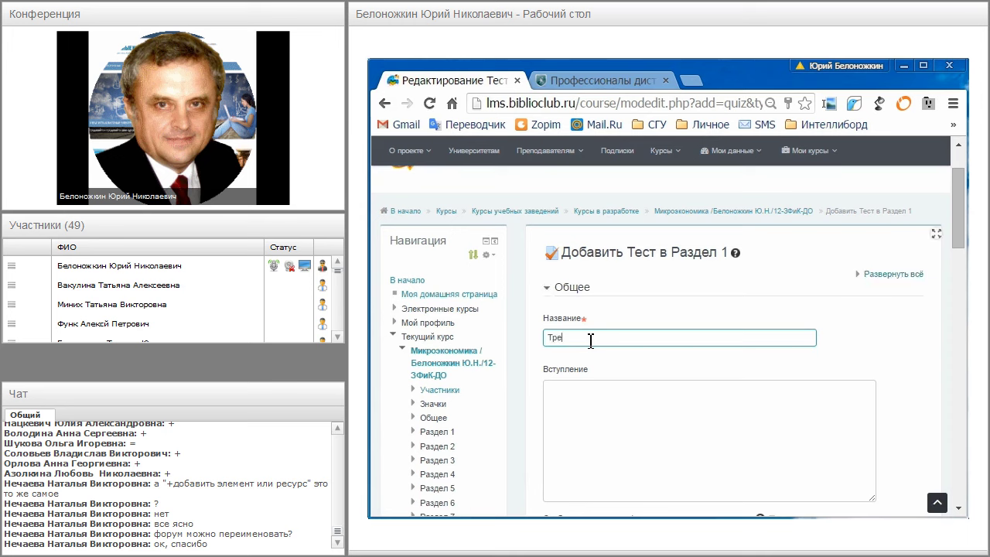
{"action": "type", "text": "ни"}
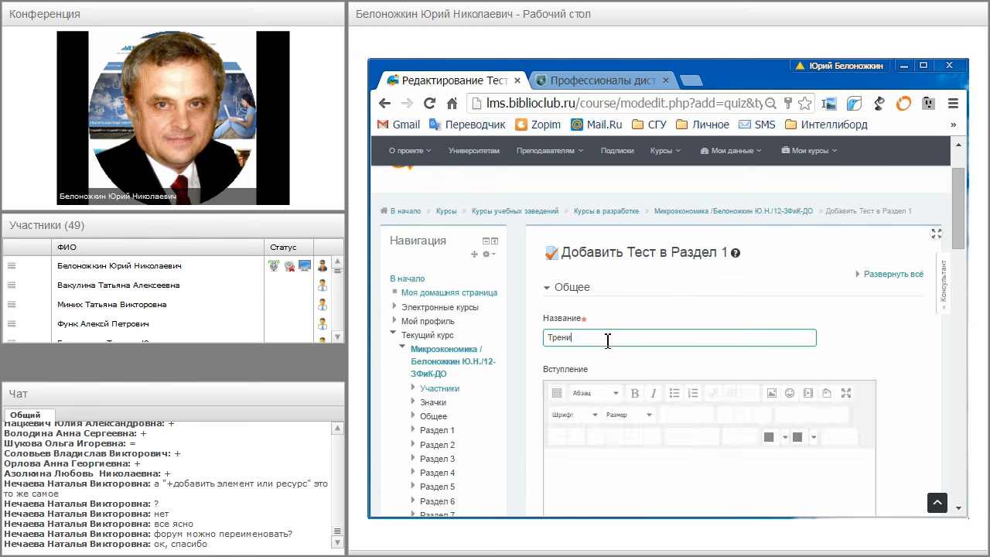
{"action": "type", "text": "ровоч"}
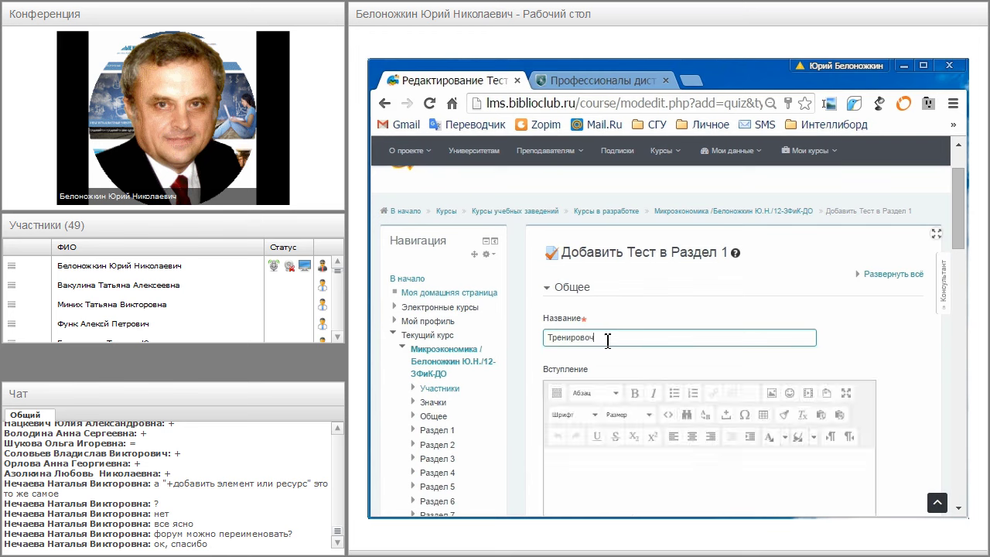
{"action": "type", "text": "ный тест"}
Step: Write the test's introduction as "Этот тест поможет вам подготовиться к зачету."
{"action": "scroll", "coordinate": [587, 339], "scroll_direction": "down", "scroll_amount": 2}
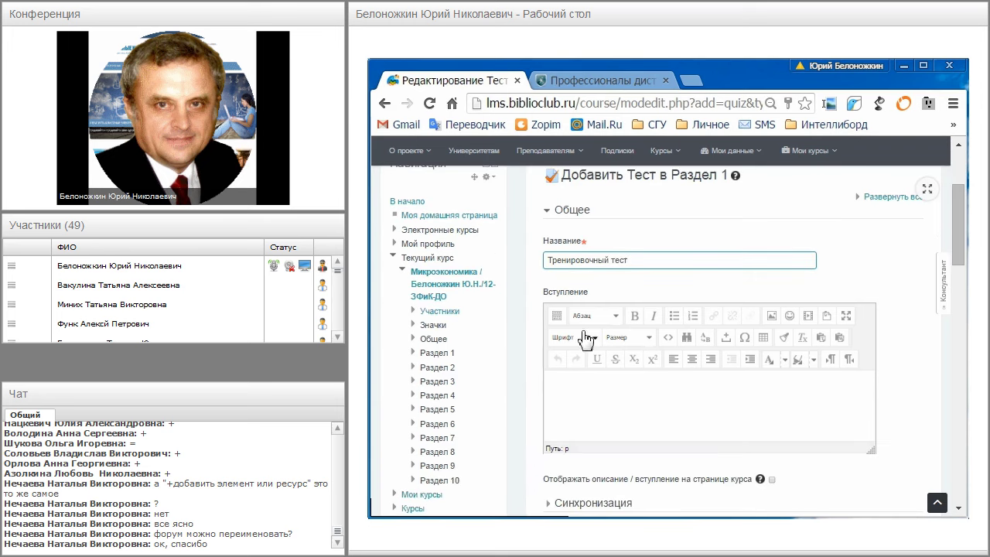
{"action": "left_click", "coordinate": [582, 385]}
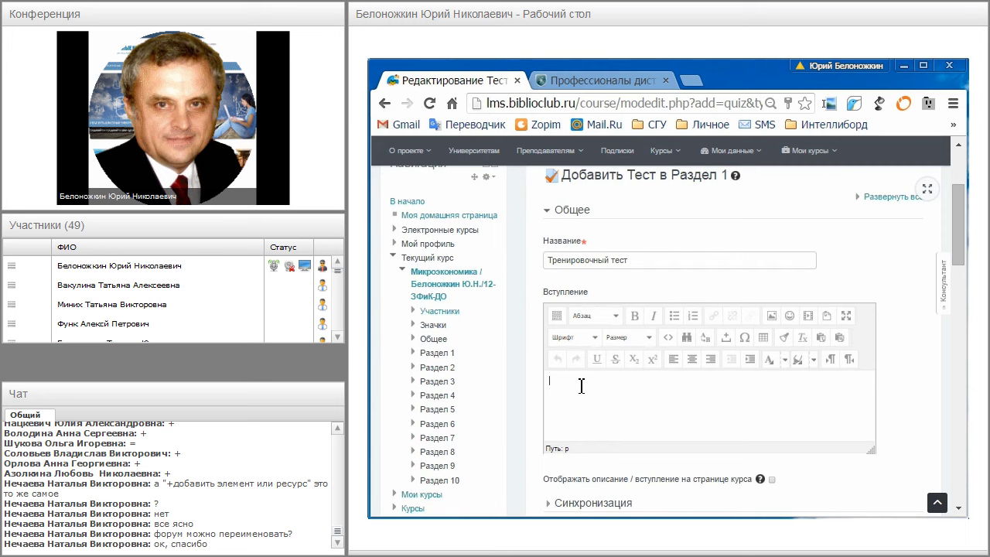
{"action": "double_click", "coordinate": [604, 261]}
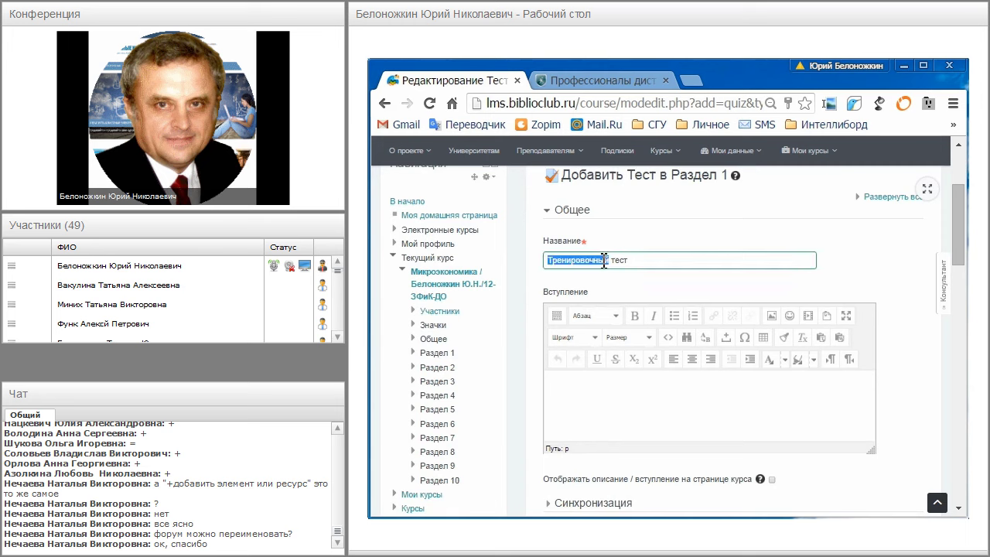
{"action": "left_click", "coordinate": [613, 261]}
{"action": "left_click_drag", "start_coordinate": [639, 261], "coordinate": [546, 261]}
{"action": "left_click", "coordinate": [557, 378]}
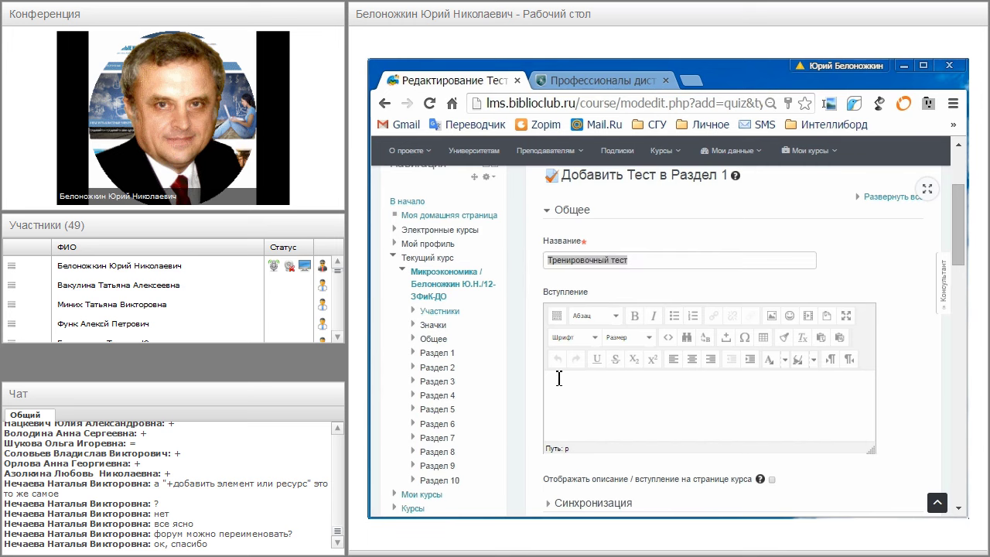
{"action": "scroll", "coordinate": [555, 379], "scroll_direction": "down", "scroll_amount": 1}
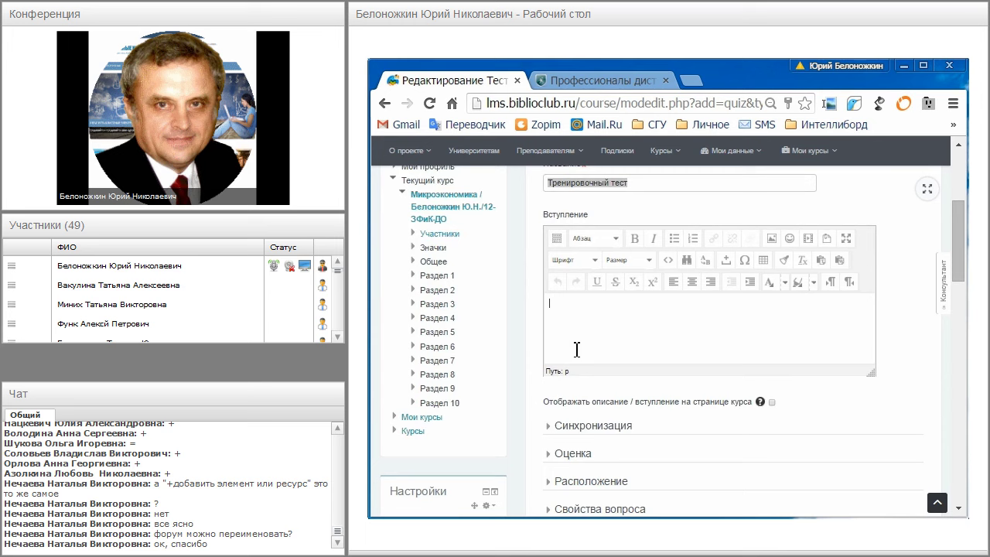
{"action": "type", "text": "Этот тест поможет вам подготовиться к "}
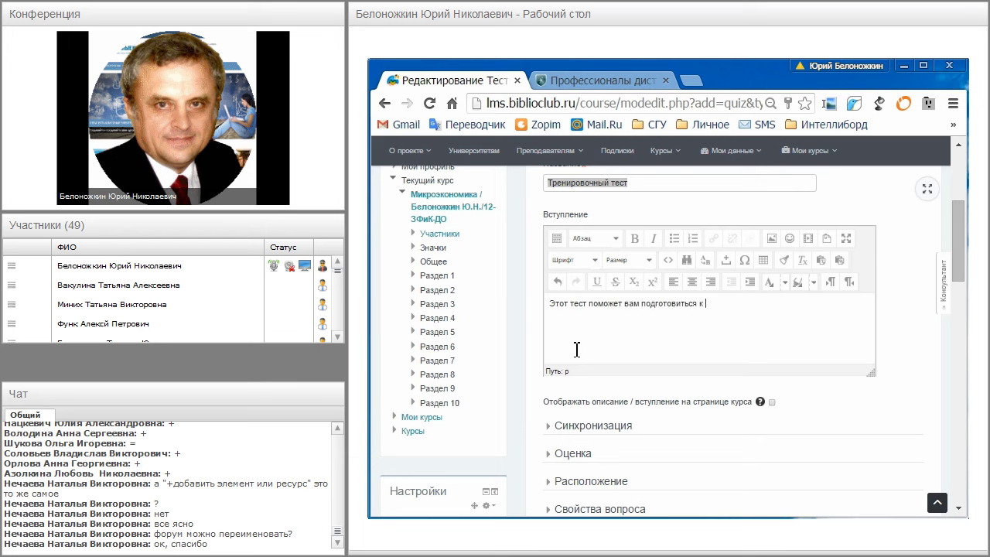
{"action": "type", "text": "о"}
{"action": "key", "text": "BackSpace"}
{"action": "type", "text": "зачету."}
Step: Expand the test's "Синхронизация" settings and enable the testing start and end dates, then disable both again
{"action": "scroll", "coordinate": [583, 307], "scroll_direction": "down", "scroll_amount": 1}
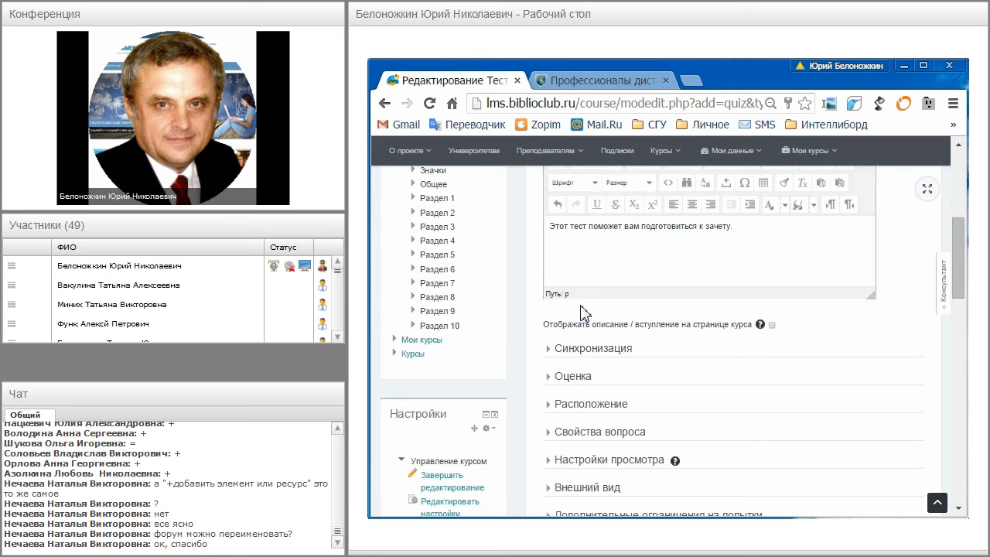
{"action": "scroll", "coordinate": [583, 313], "scroll_direction": "down", "scroll_amount": 1}
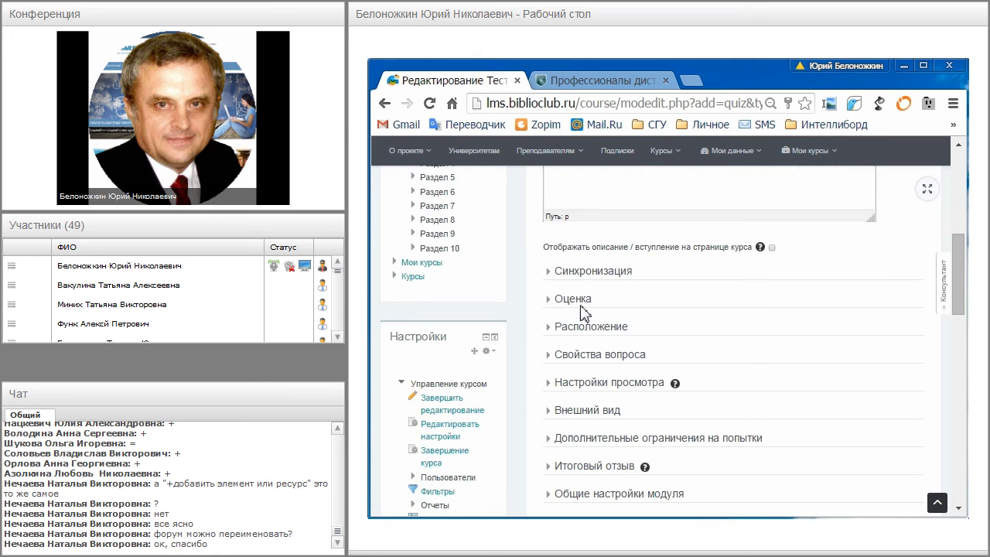
{"action": "left_click", "coordinate": [551, 272]}
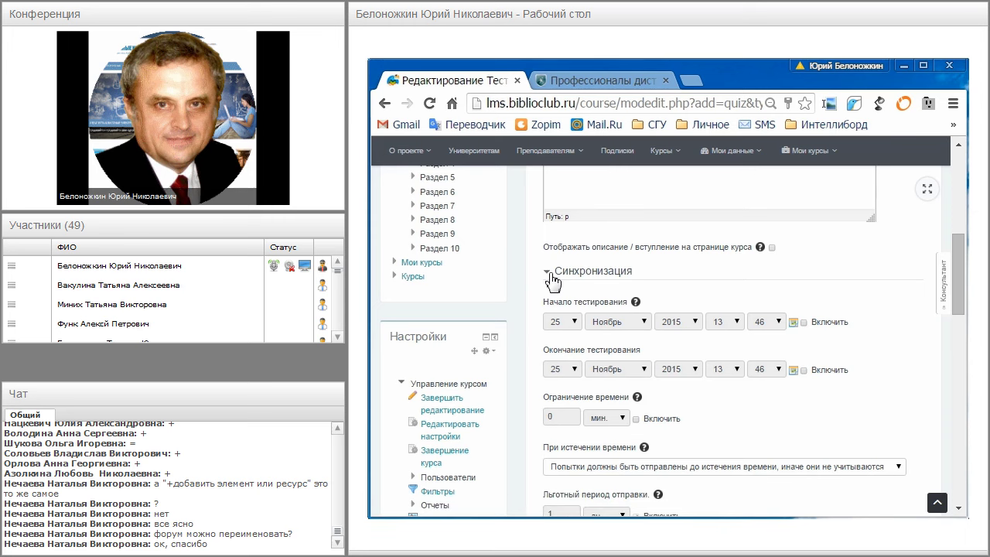
{"action": "scroll", "coordinate": [551, 280], "scroll_direction": "down", "scroll_amount": 1}
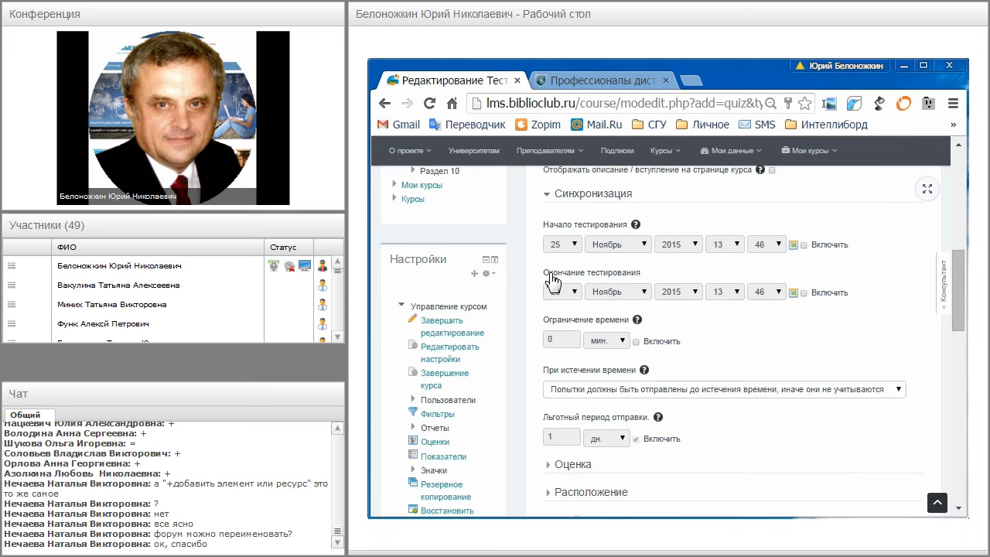
{"action": "left_click", "coordinate": [804, 246]}
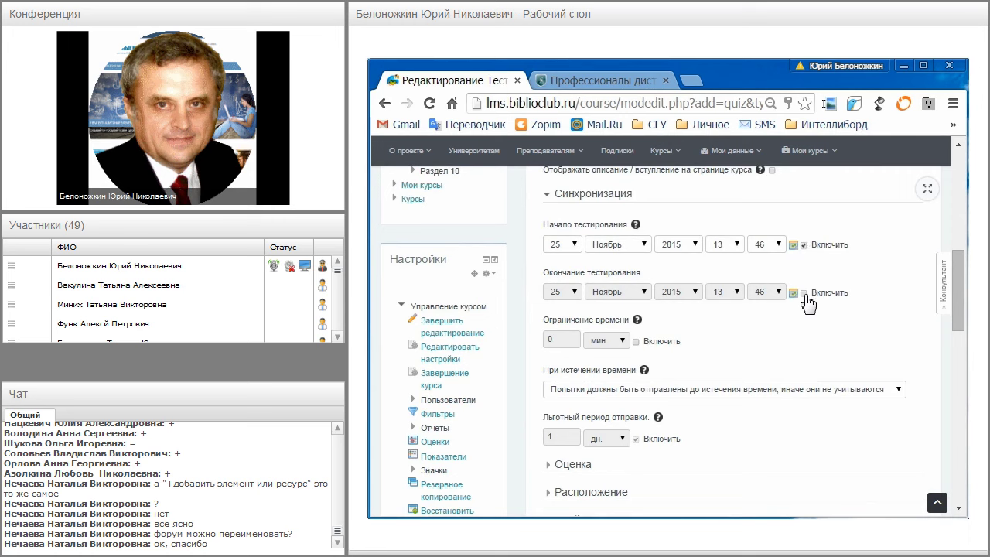
{"action": "left_click", "coordinate": [804, 293]}
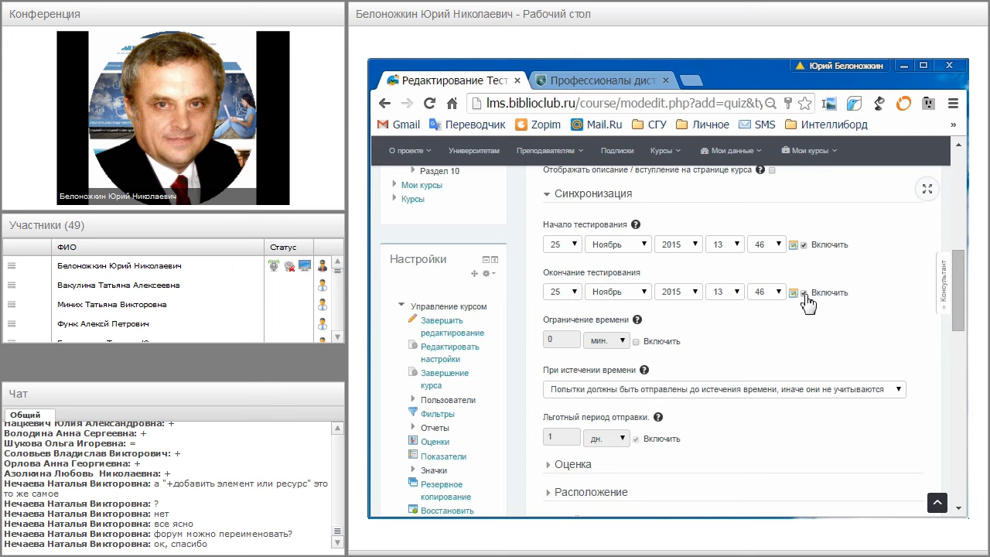
{"action": "left_click", "coordinate": [804, 246]}
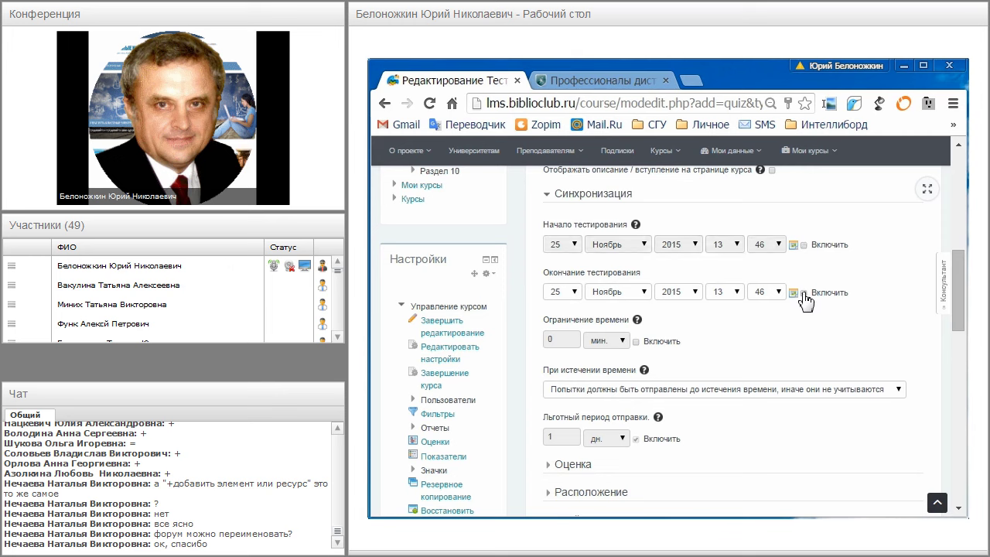
{"action": "left_click", "coordinate": [803, 294]}
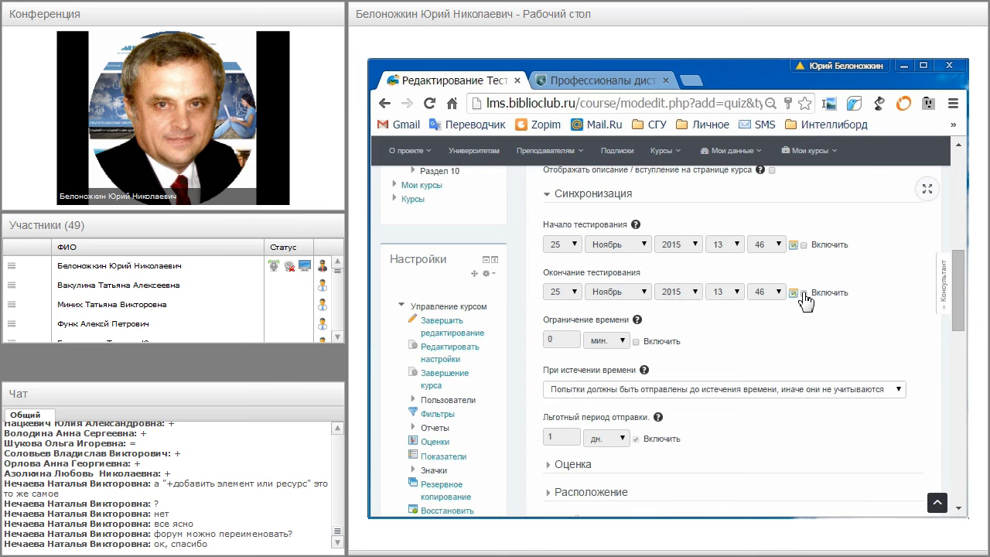
{"action": "left_click", "coordinate": [804, 246]}
{"action": "left_click", "coordinate": [804, 246]}
Step: Enable the test's time limit ("Ограничение времени") and set it to 20 minutes
{"action": "scroll", "coordinate": [662, 237], "scroll_direction": "down", "scroll_amount": 1}
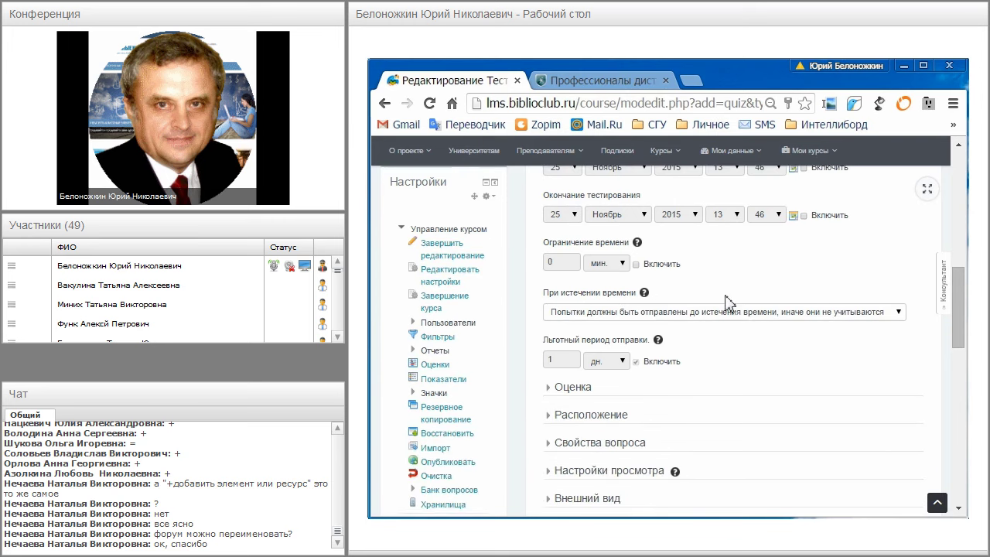
{"action": "left_click", "coordinate": [636, 265]}
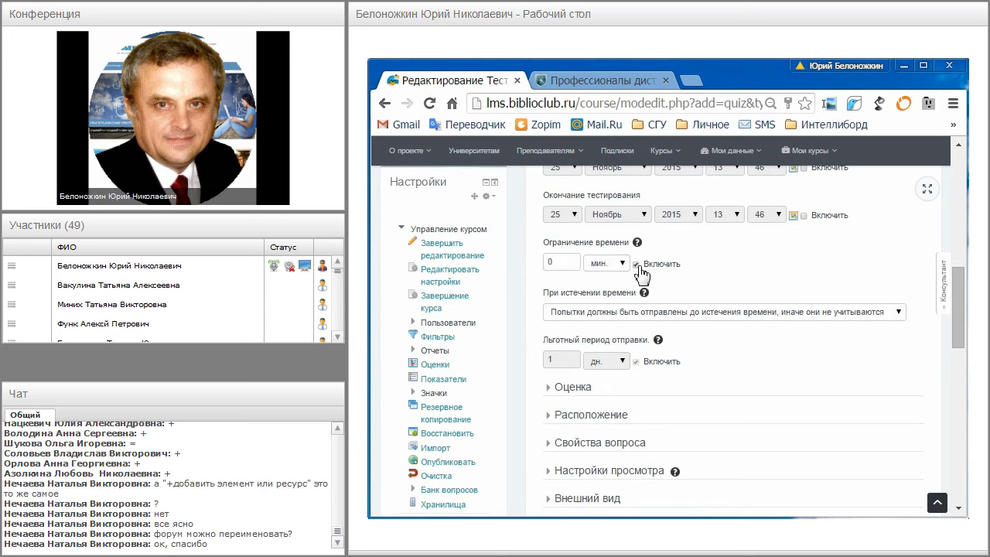
{"action": "double_click", "coordinate": [572, 262]}
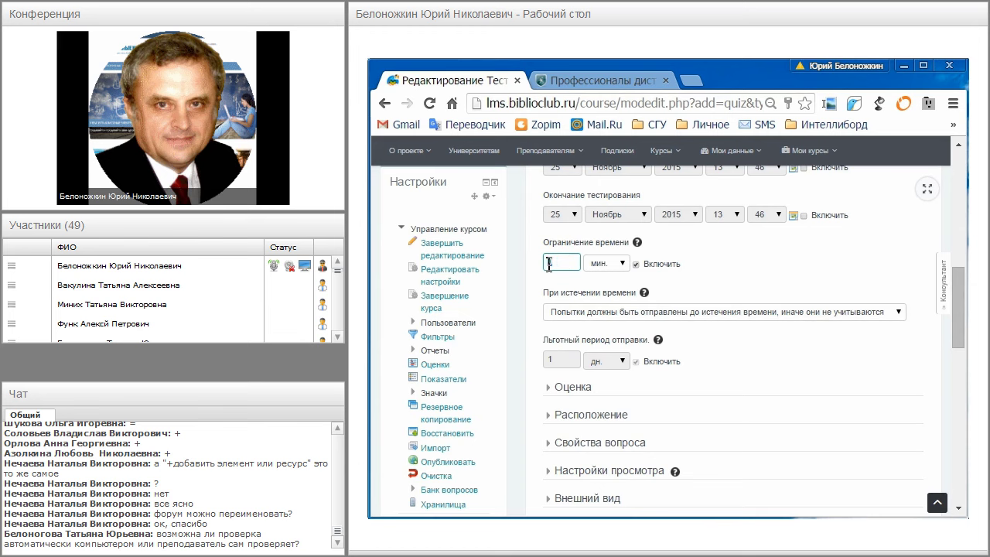
{"action": "mouse_move", "coordinate": [658, 146]}
{"action": "type", "text": "20"}
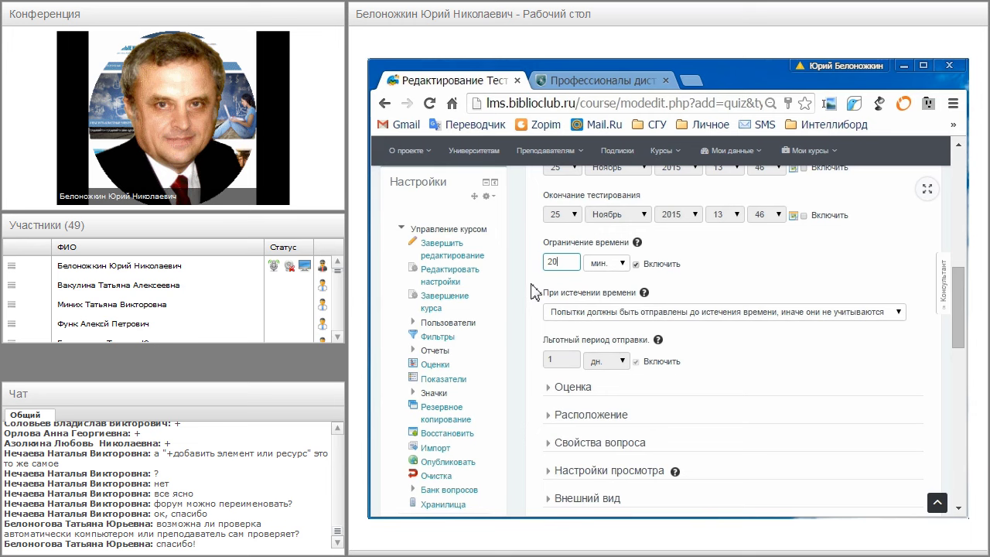
Step: View the options for "При истечении времени" without changing the choice, and disable the test's time limit
{"action": "scroll", "coordinate": [532, 292], "scroll_direction": "down", "scroll_amount": 1}
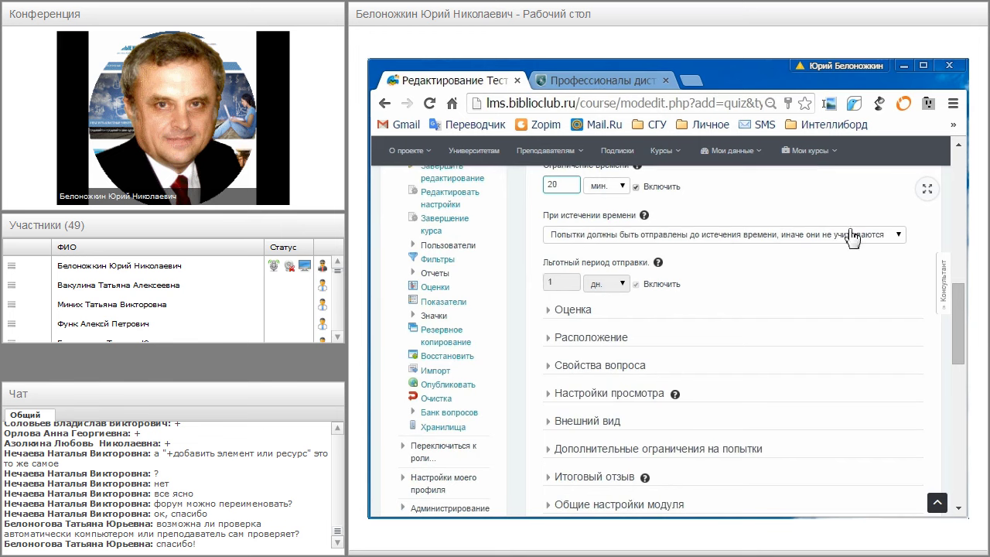
{"action": "left_click", "coordinate": [901, 243]}
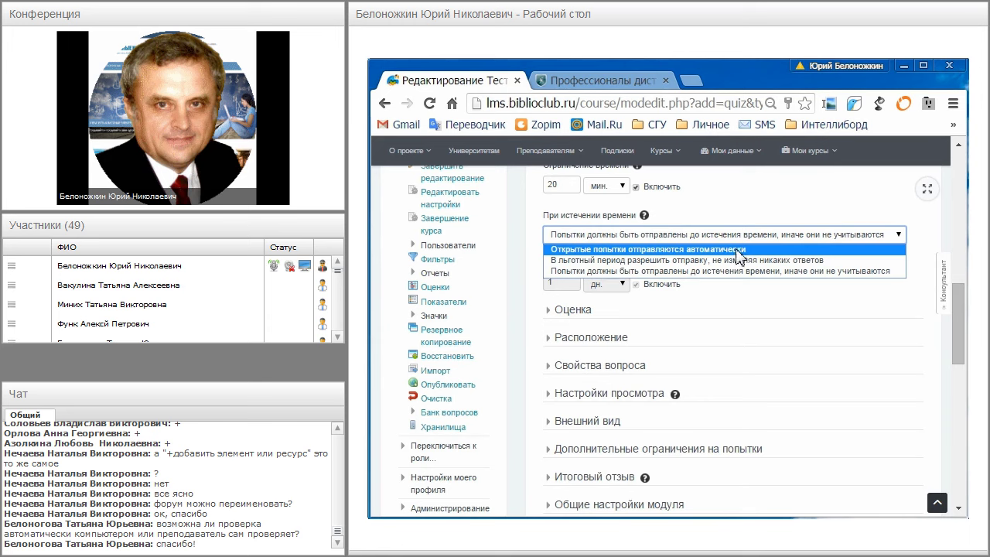
{"action": "left_click", "coordinate": [851, 322]}
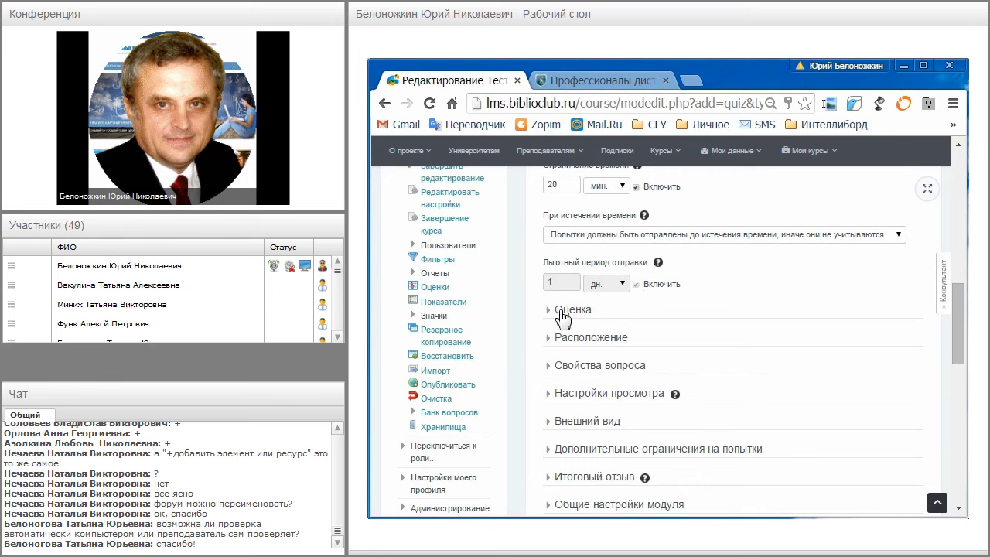
{"action": "left_click", "coordinate": [637, 188]}
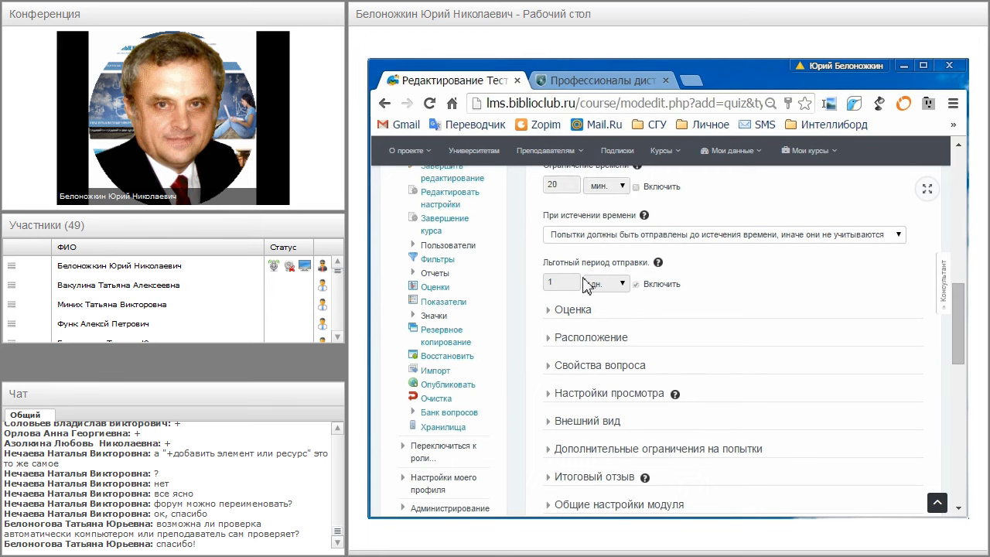
Step: Expand the test's "Оценка" settings and check the choices available for the grade category
{"action": "left_click", "coordinate": [551, 311]}
{"action": "scroll", "coordinate": [551, 318], "scroll_direction": "down", "scroll_amount": 1}
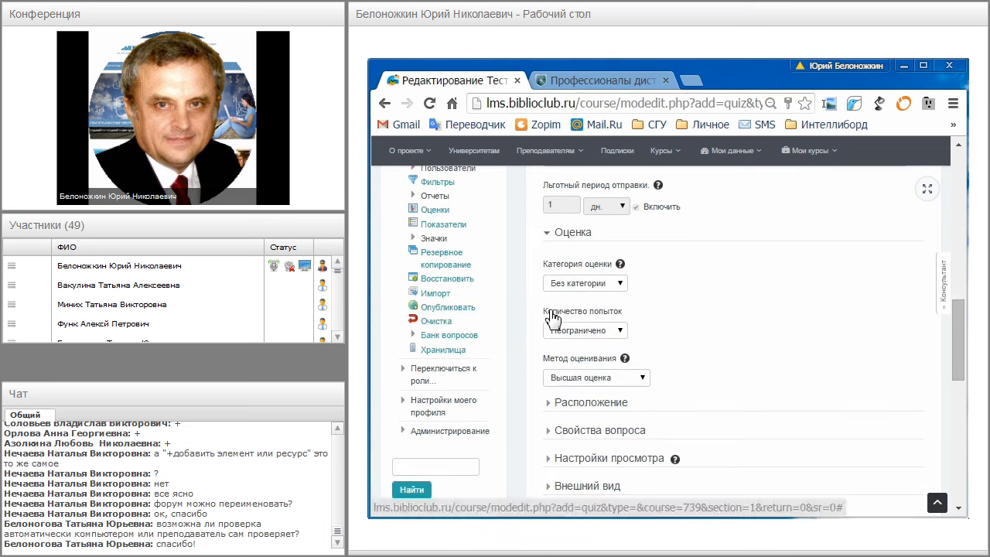
{"action": "left_click", "coordinate": [620, 284]}
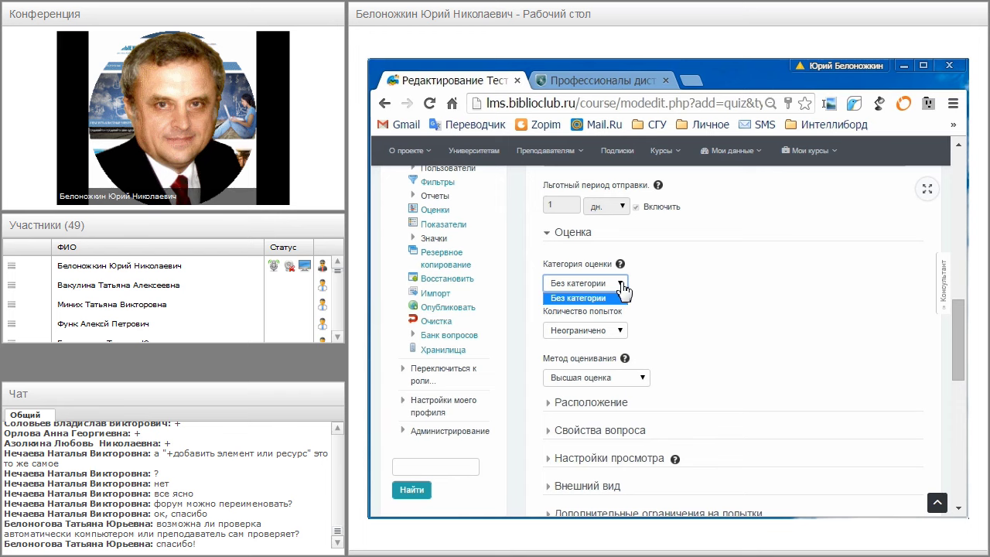
{"action": "left_click", "coordinate": [622, 289]}
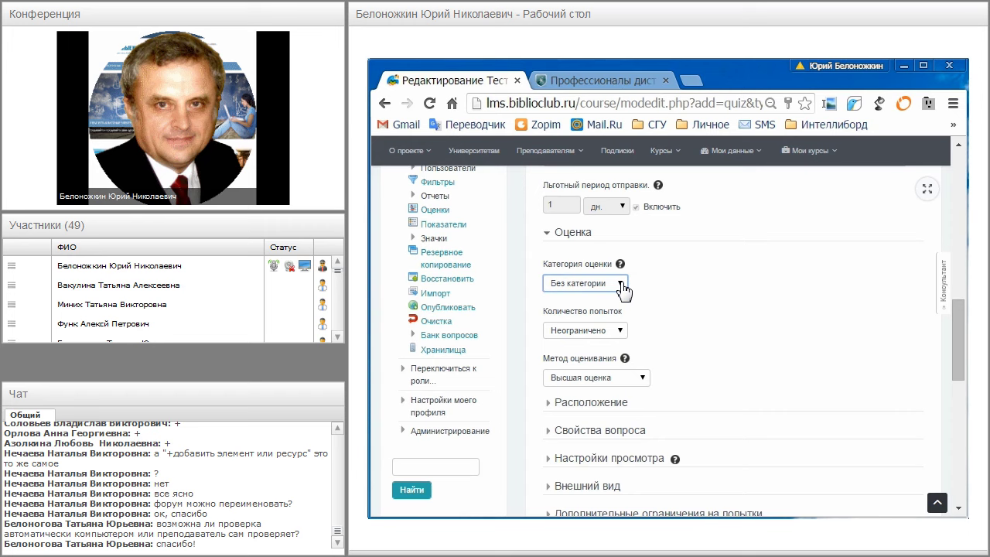
Step: Limit the test's number of attempts ("Количество попыток") to 3, and reduce that limit to 2
{"action": "scroll", "coordinate": [662, 294], "scroll_direction": "down", "scroll_amount": 1}
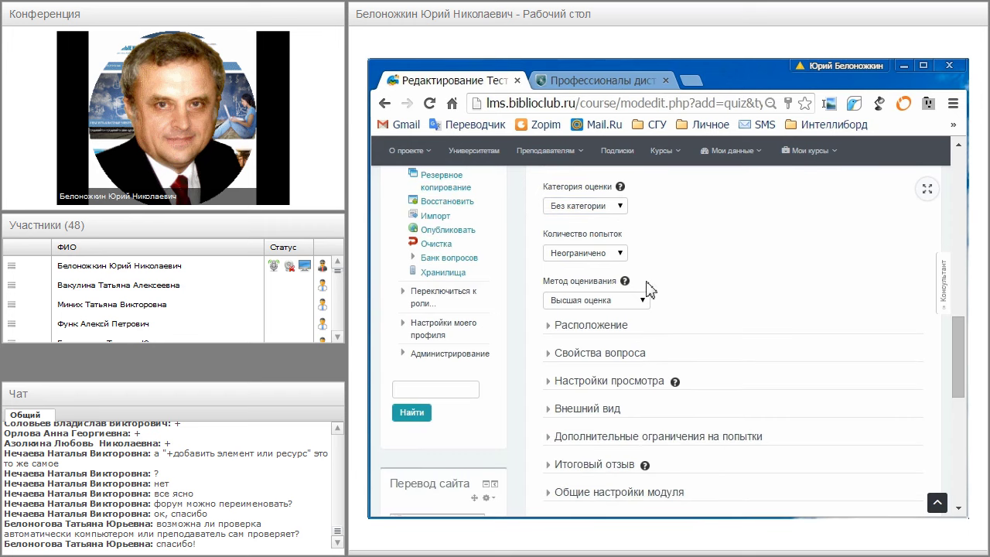
{"action": "left_click", "coordinate": [620, 255]}
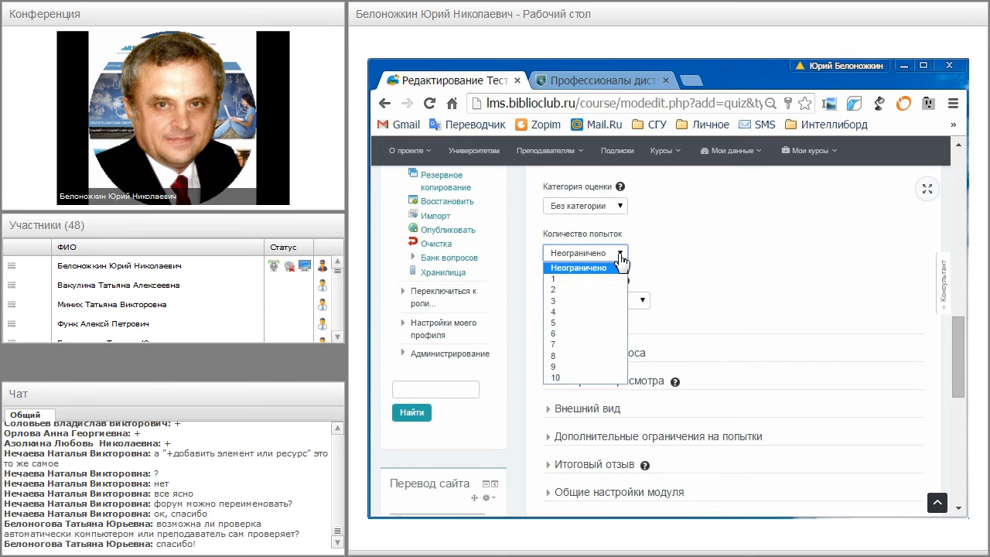
{"action": "left_click", "coordinate": [561, 302]}
{"action": "left_click", "coordinate": [564, 255]}
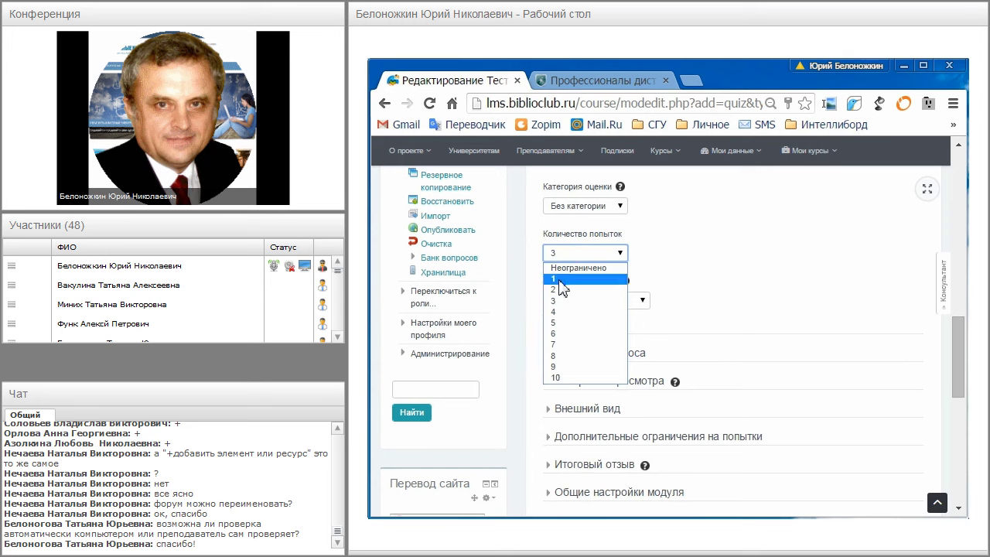
{"action": "left_click", "coordinate": [560, 293]}
Step: View the available grading methods under "Метод оценивания" and keep "Высшая оценка" selected
{"action": "middle_click", "coordinate": [719, 267]}
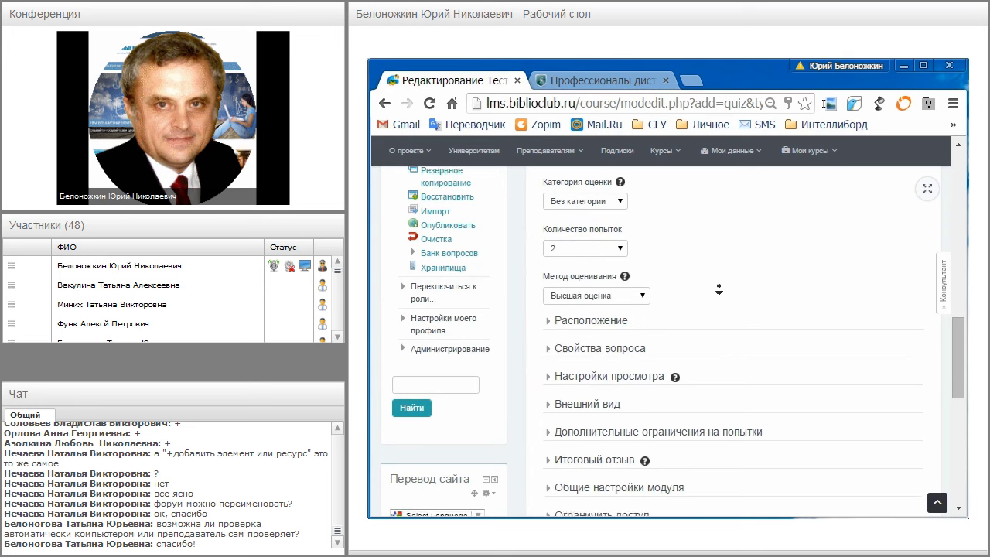
{"action": "left_click", "coordinate": [639, 236]}
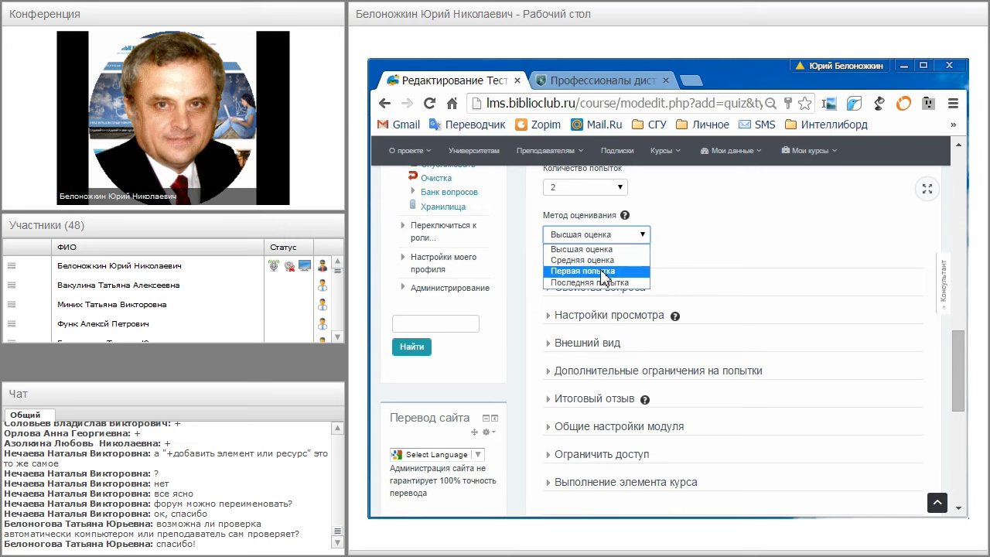
{"action": "left_click", "coordinate": [696, 229]}
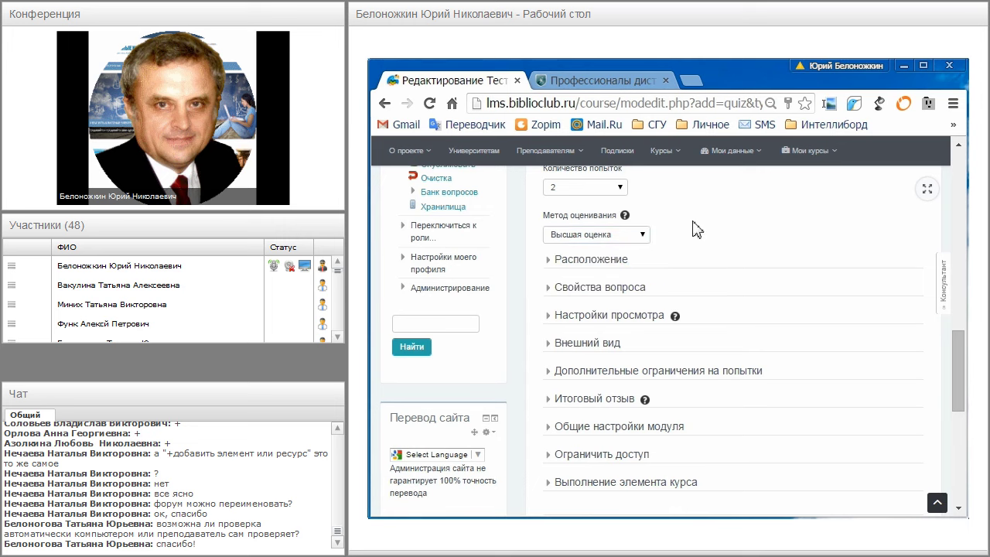
Step: Expand the "Расположение" section and set the question order to "Случайное перемешивание"
{"action": "left_click", "coordinate": [549, 259]}
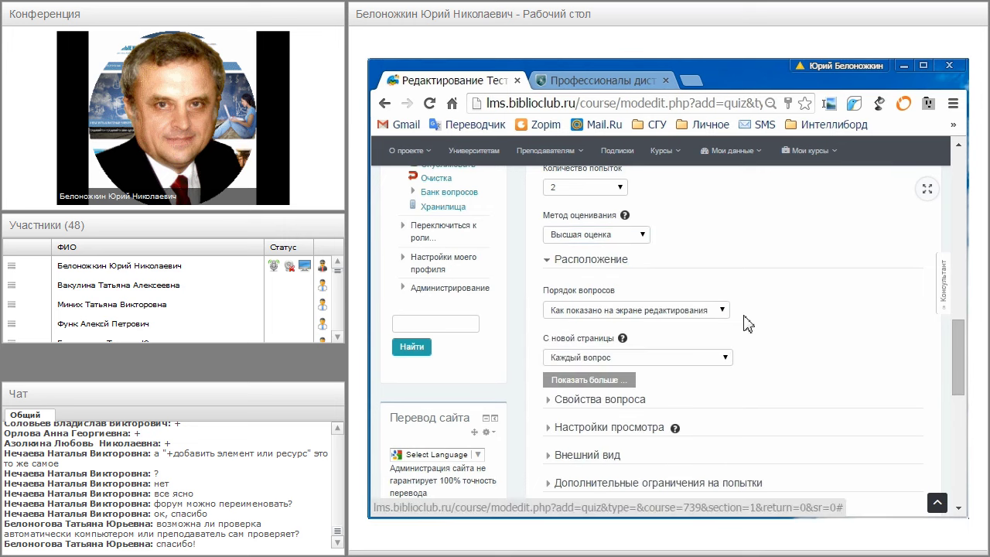
{"action": "left_click", "coordinate": [718, 314]}
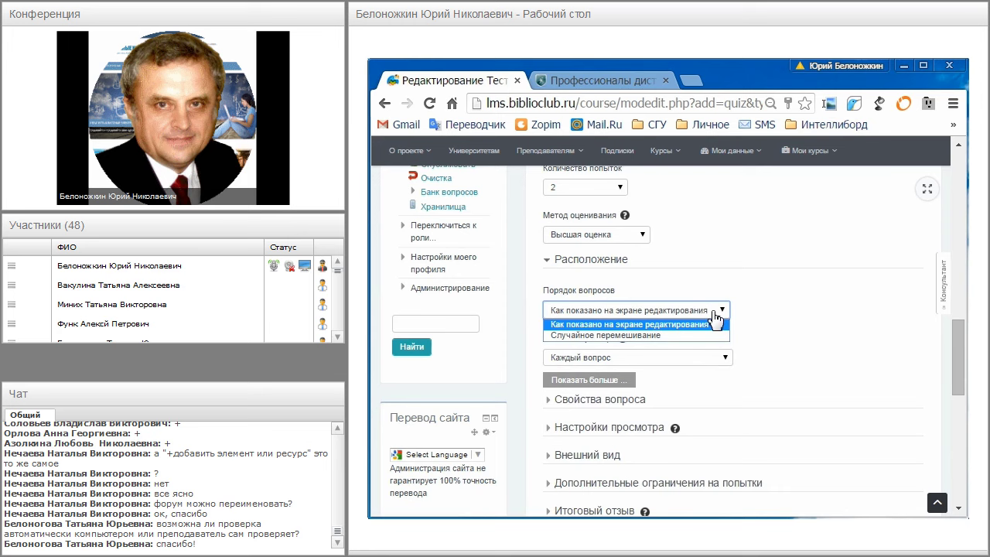
{"action": "left_click", "coordinate": [710, 335]}
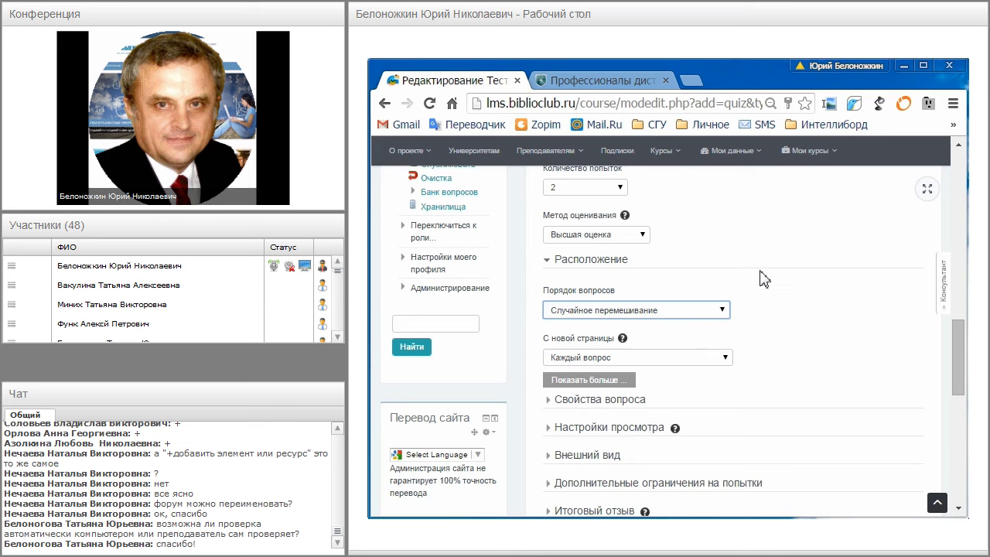
Step: Set the "С новой страницы" option to "Каждые 5 вопроса(ов)"
{"action": "middle_click", "coordinate": [789, 251]}
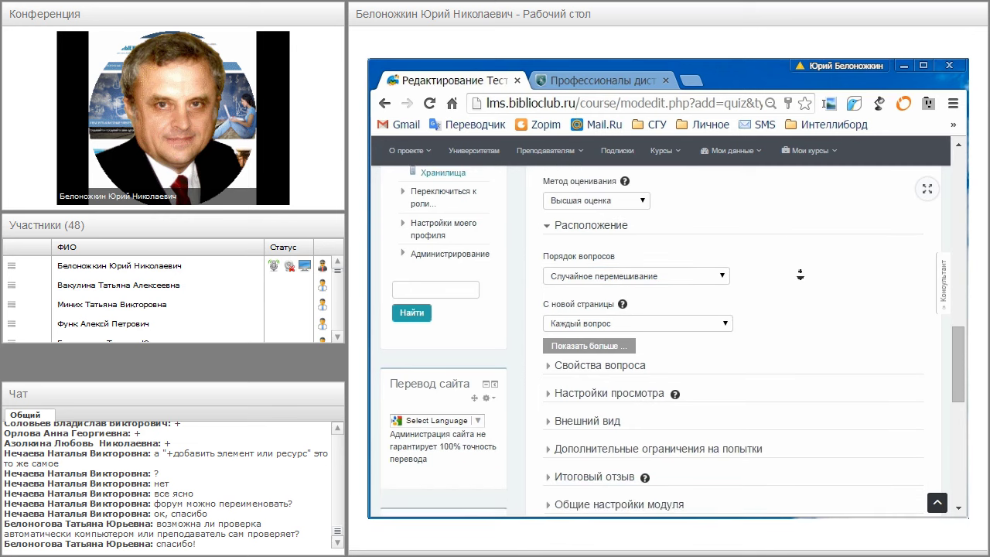
{"action": "left_click", "coordinate": [797, 268]}
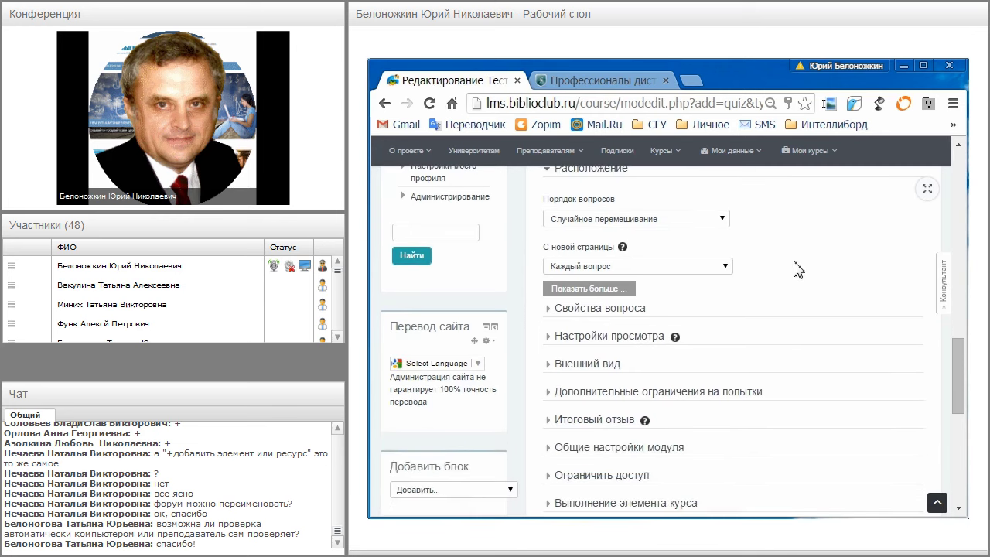
{"action": "left_click", "coordinate": [727, 272]}
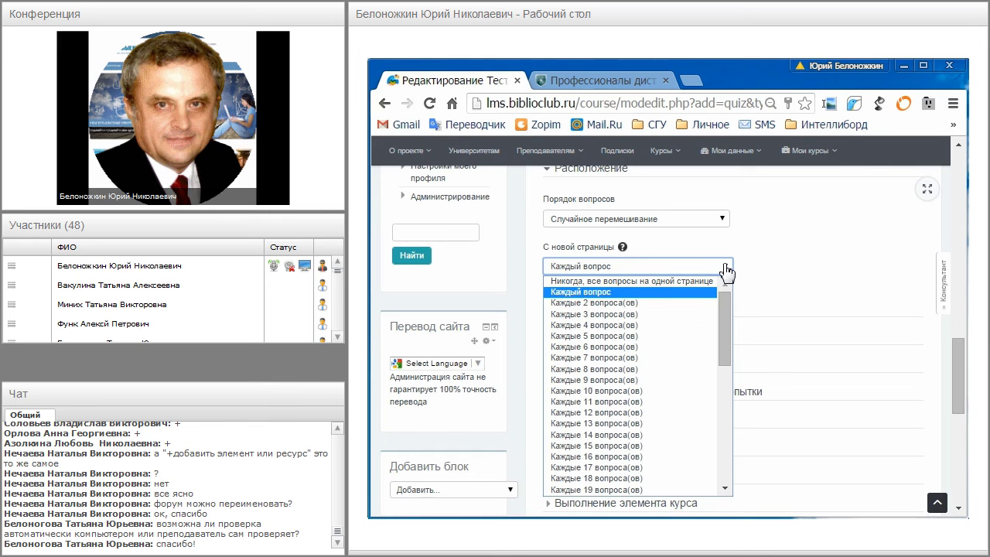
{"action": "left_click", "coordinate": [572, 336]}
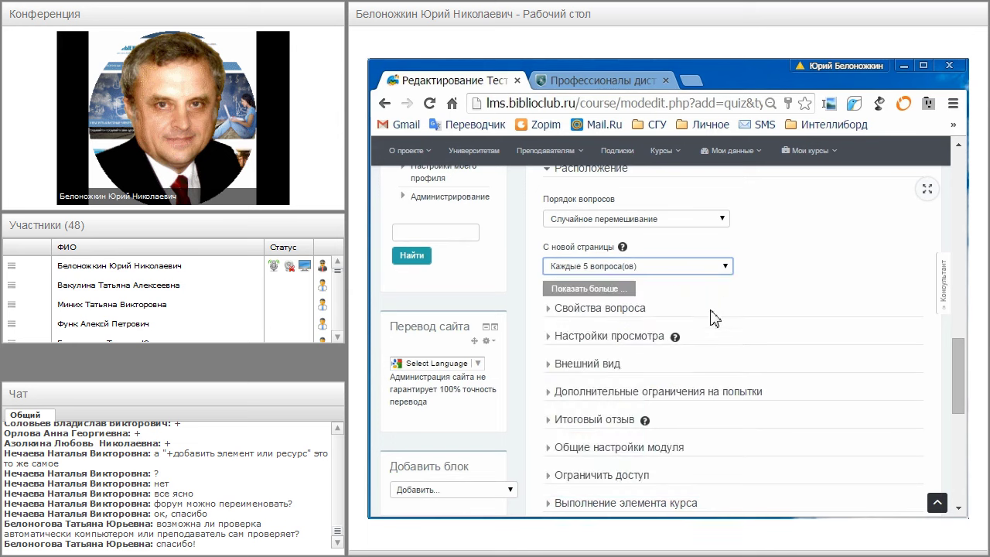
{"action": "left_click", "coordinate": [770, 262]}
Step: Show the additional layout settings and look through the options for "Метод навигации"
{"action": "middle_click", "coordinate": [780, 246]}
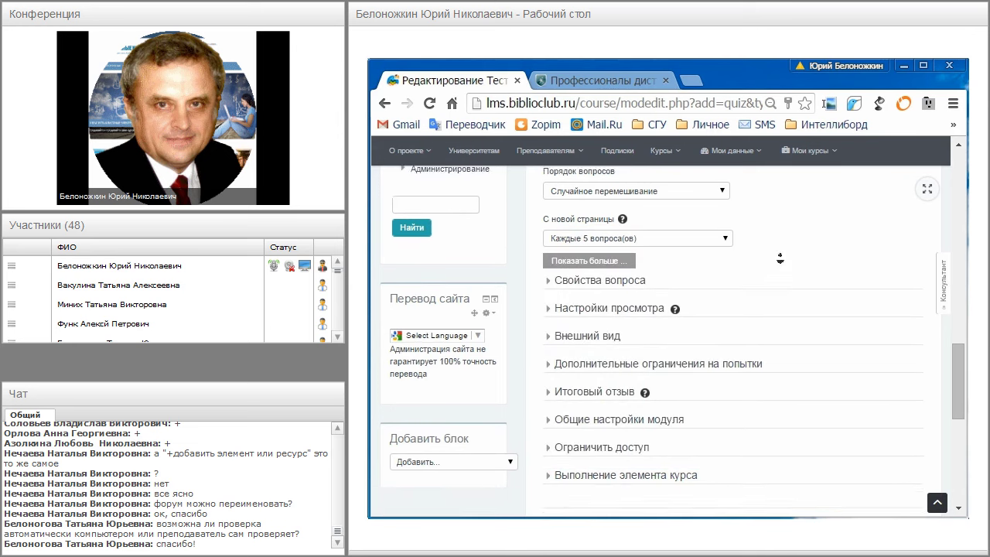
{"action": "left_click", "coordinate": [601, 246]}
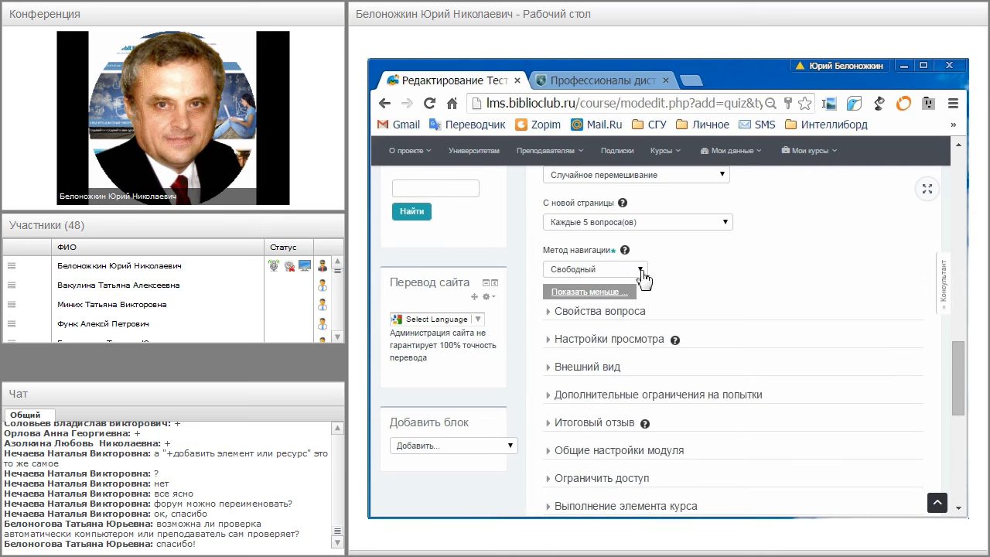
{"action": "left_click", "coordinate": [641, 270]}
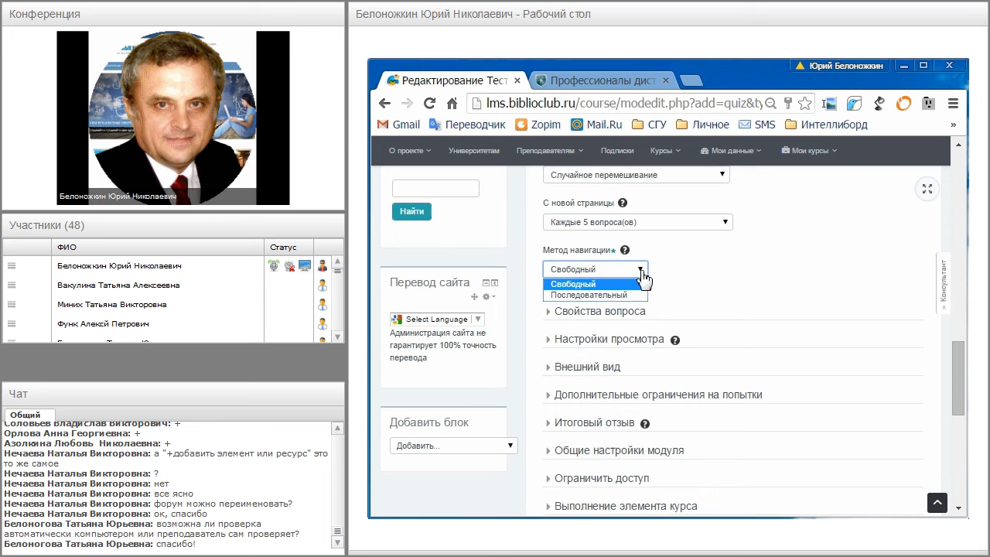
{"action": "left_click", "coordinate": [642, 272]}
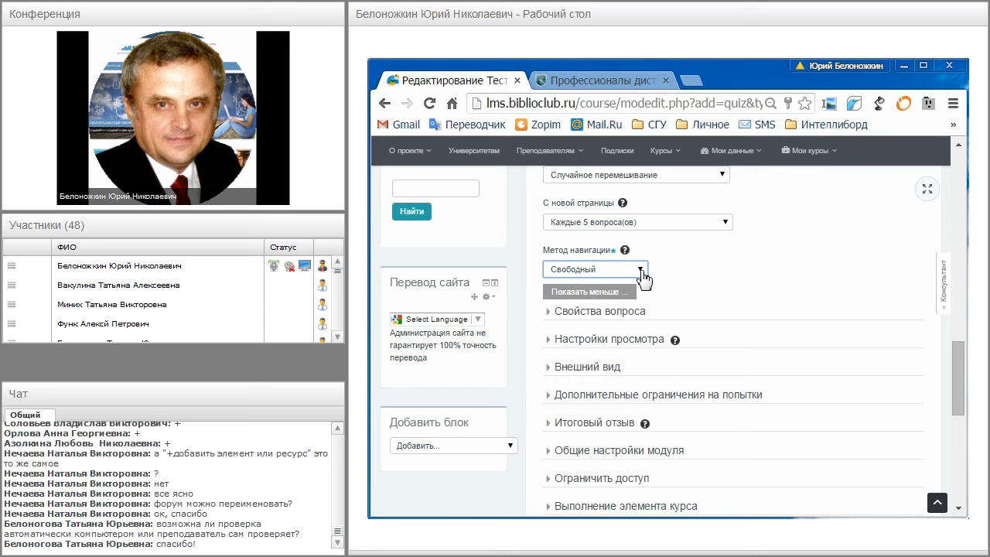
{"action": "left_click", "coordinate": [641, 271]}
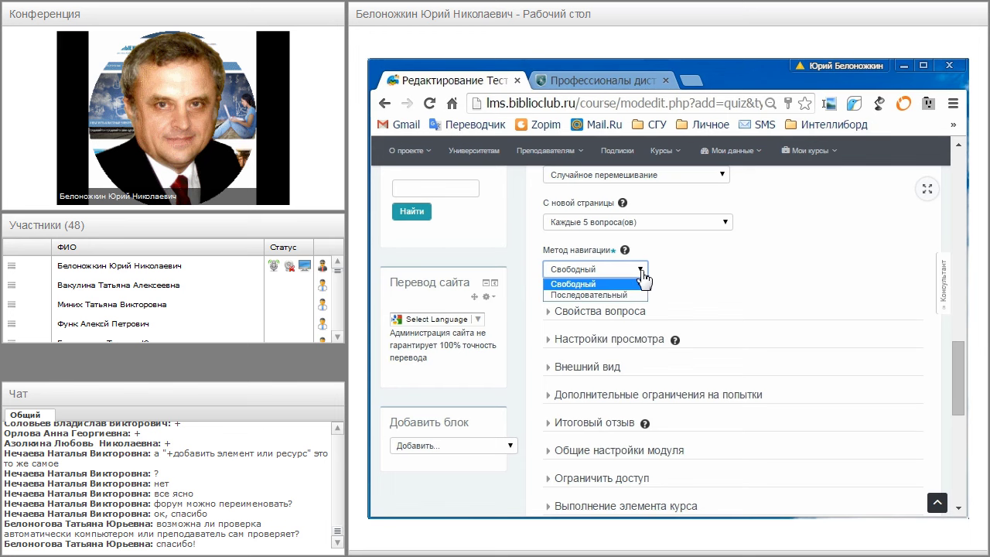
{"action": "left_click", "coordinate": [642, 272]}
Step: Read the help explanation for "Метод навигации" and close it
{"action": "left_click", "coordinate": [625, 250]}
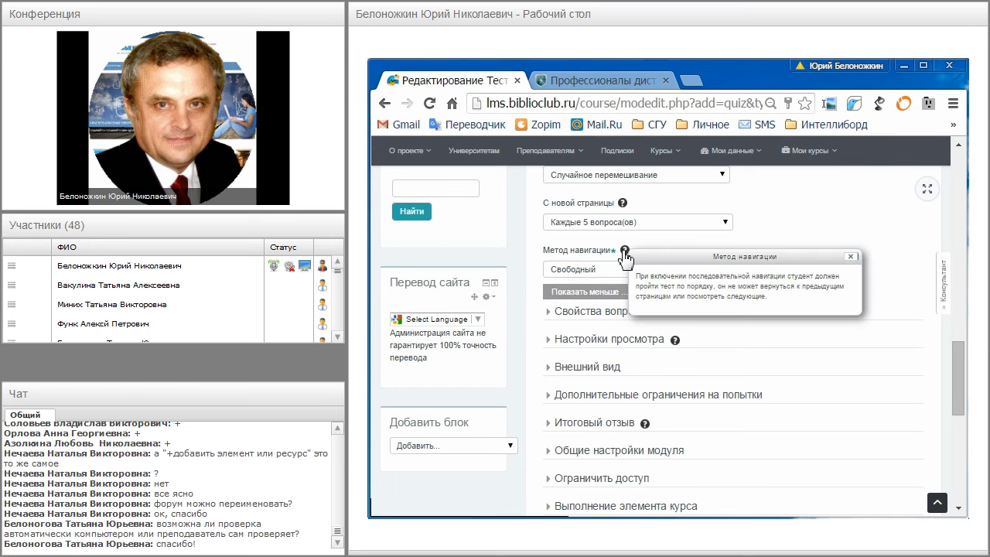
{"action": "left_click", "coordinate": [625, 251]}
{"action": "left_click", "coordinate": [624, 252]}
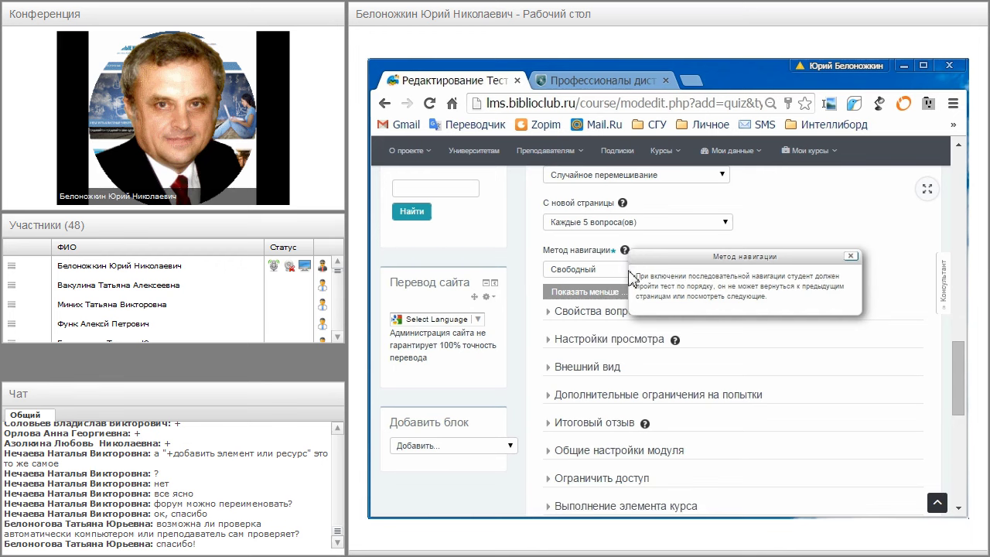
{"action": "left_click", "coordinate": [615, 282]}
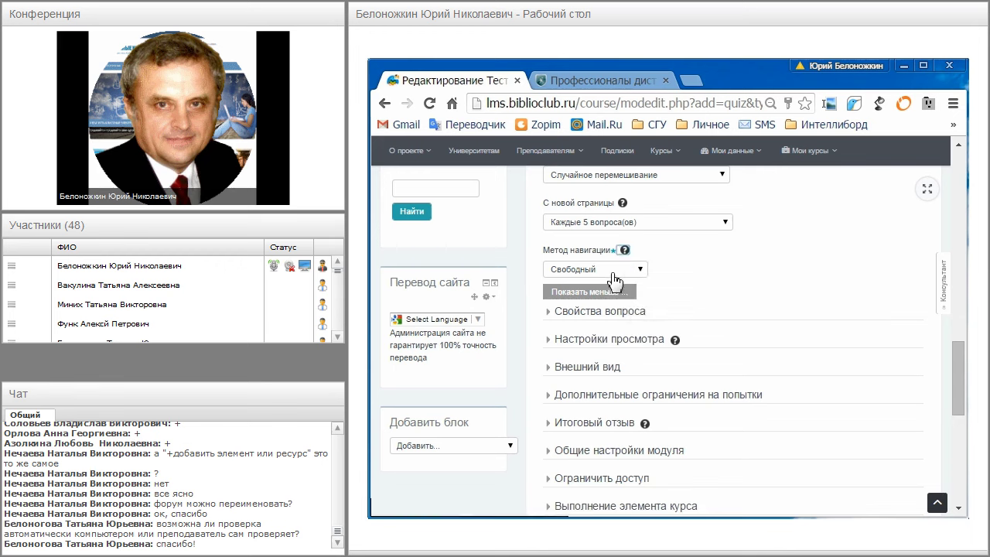
{"action": "left_click", "coordinate": [941, 288]}
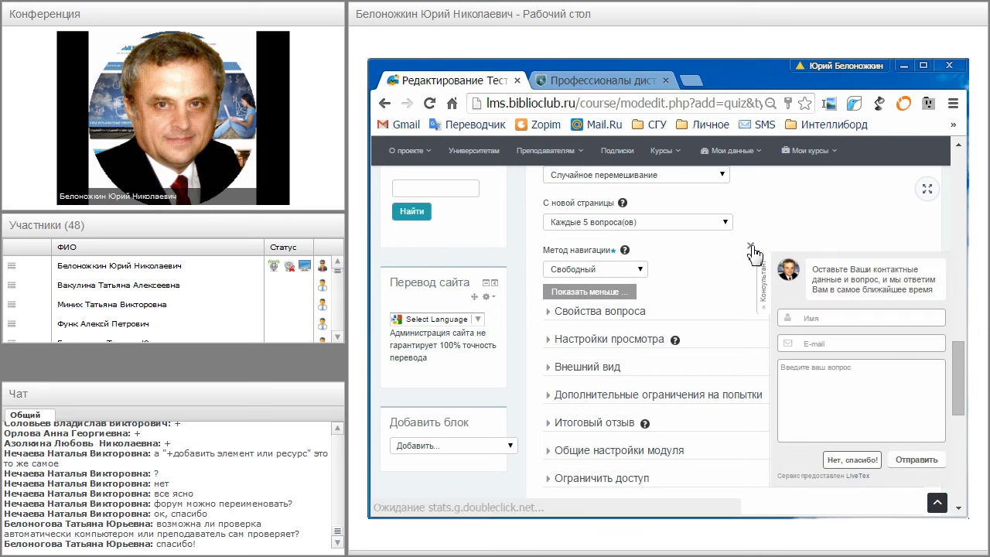
{"action": "left_click", "coordinate": [750, 246]}
Step: Review the navigation method choices again, keeping "Свободный" selected
{"action": "middle_click", "coordinate": [775, 289]}
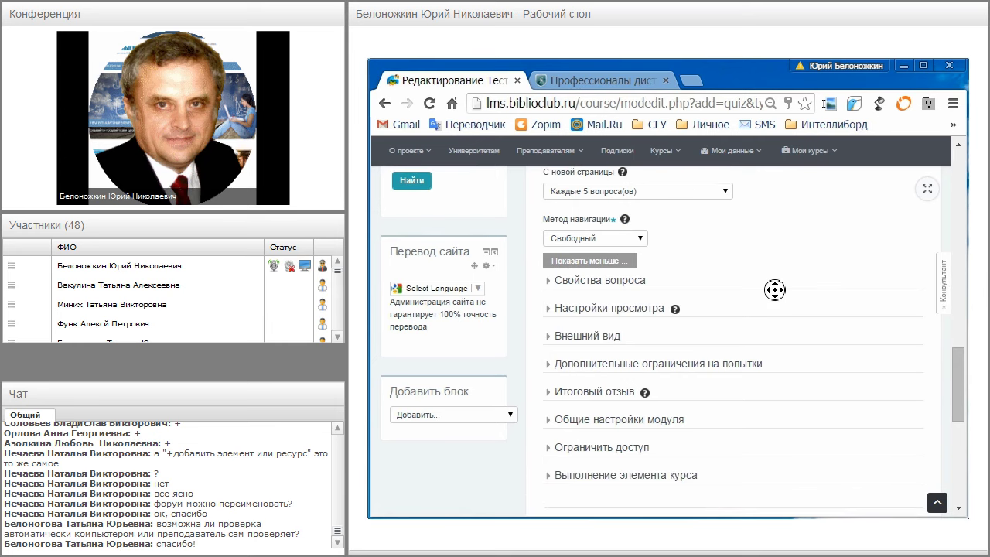
{"action": "middle_click", "coordinate": [775, 289]}
{"action": "left_click", "coordinate": [570, 241]}
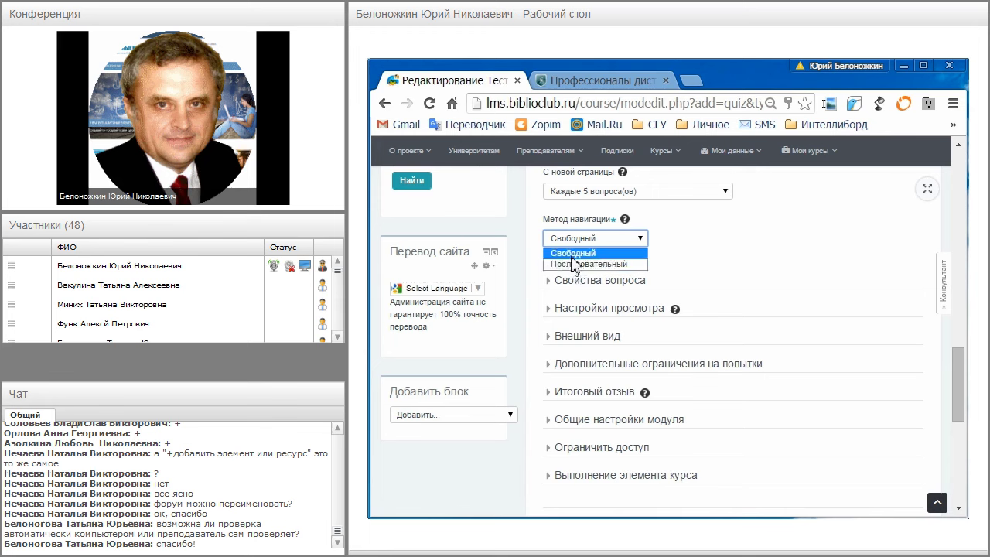
{"action": "left_click", "coordinate": [719, 240]}
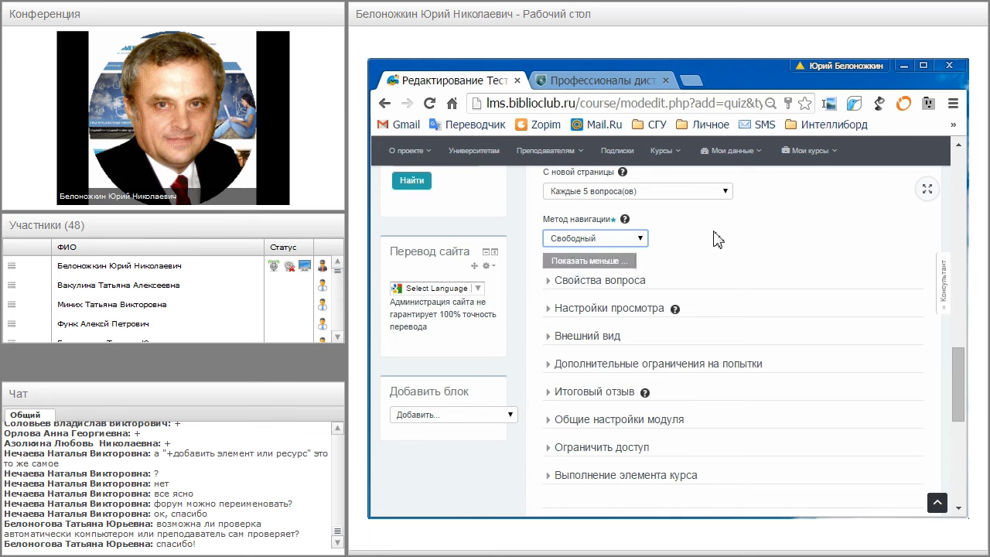
Step: Expand the "Свойства вопроса" section and review the answer shuffling and question behaviour settings
{"action": "left_click", "coordinate": [554, 286]}
{"action": "scroll", "coordinate": [525, 348], "scroll_direction": "down", "scroll_amount": 1}
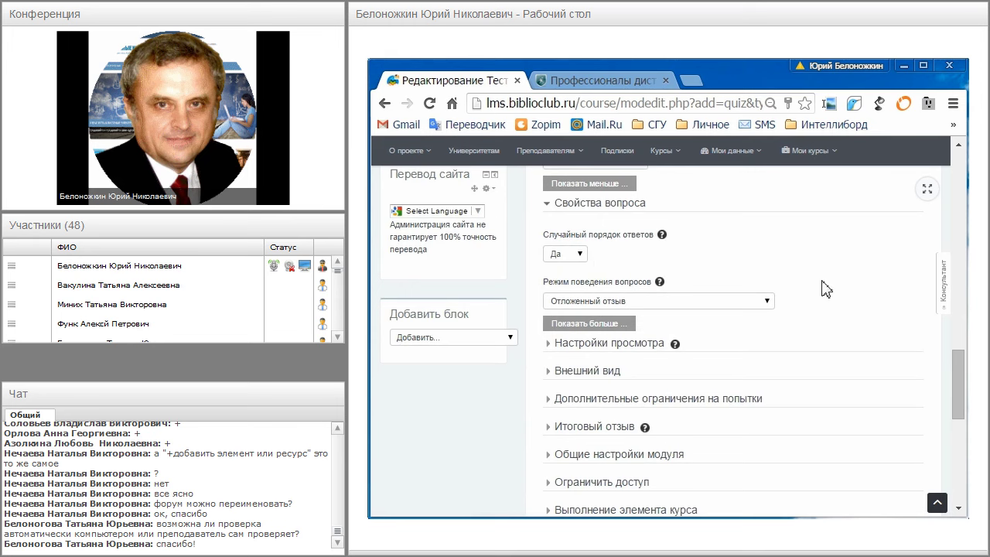
{"action": "scroll", "coordinate": [826, 288], "scroll_direction": "down", "scroll_amount": 1}
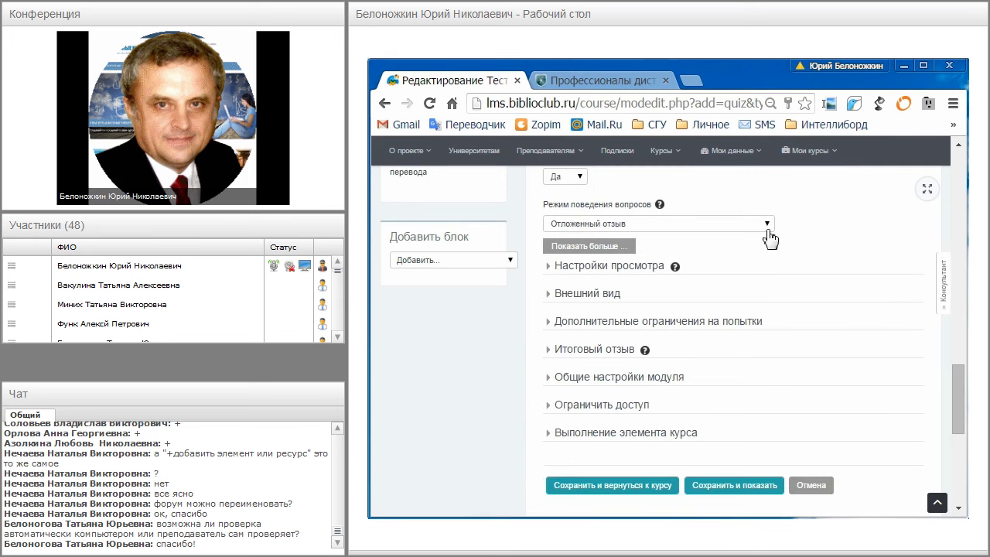
Step: Expand the "Настройки просмотра" section and examine, at enlarged page size, what students may see during and after attempts
{"action": "left_click", "coordinate": [551, 270]}
{"action": "scroll", "coordinate": [551, 325], "scroll_direction": "down", "scroll_amount": 1}
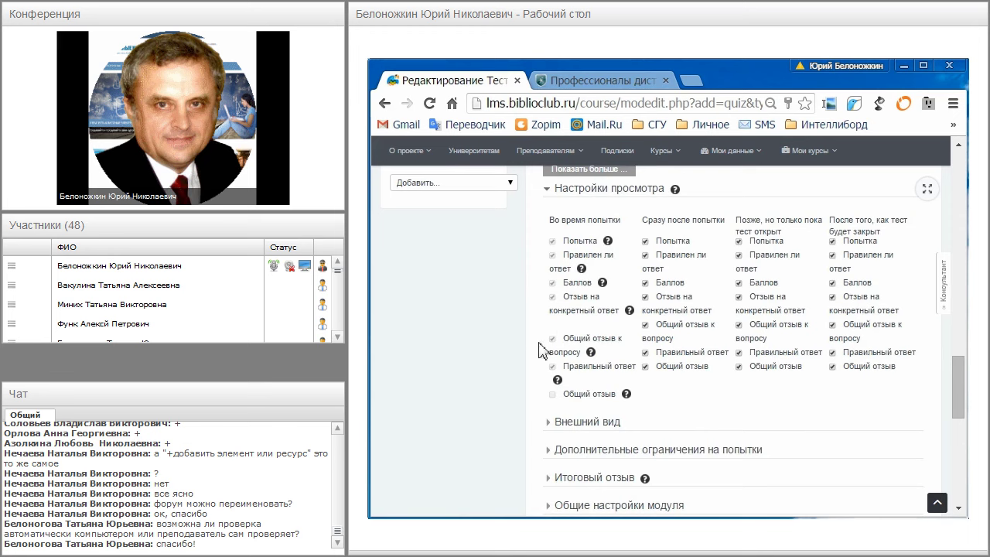
{"action": "key", "text": "ctrl+minus"}
{"action": "key", "text": "ctrl+plus"}
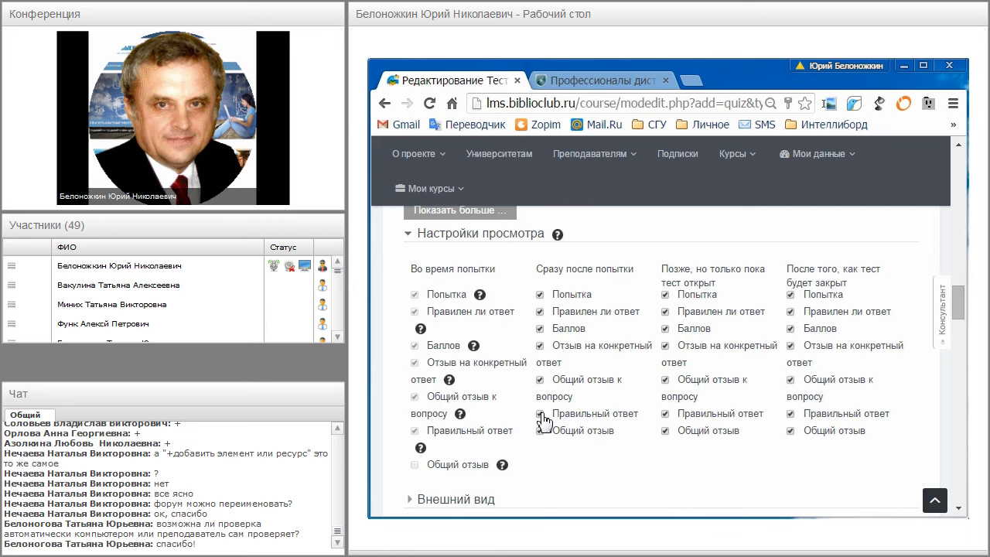
{"action": "scroll", "coordinate": [544, 421], "scroll_direction": "down", "scroll_amount": 1}
{"action": "scroll", "coordinate": [543, 421], "scroll_direction": "up", "scroll_amount": 1}
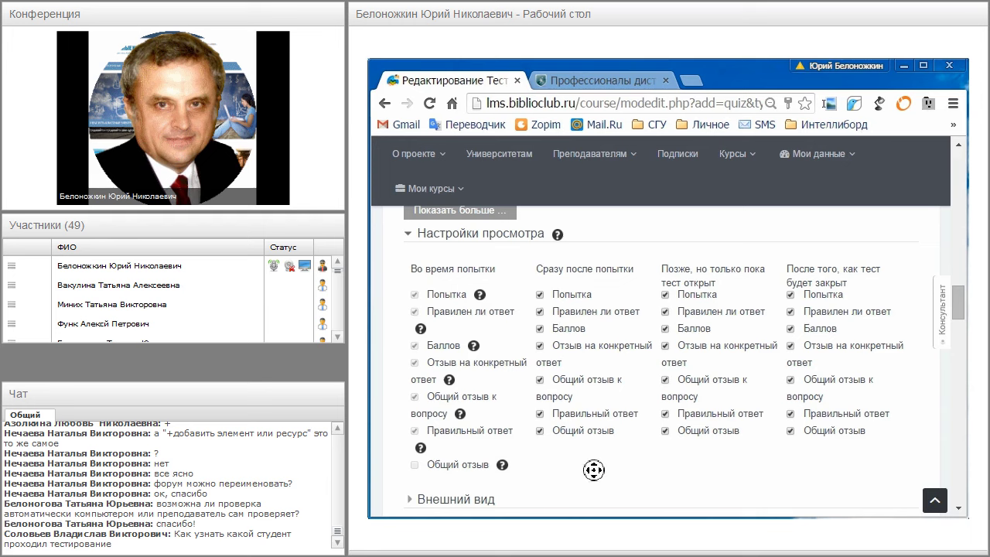
Step: Expand the "Внешний вид" section of the quiz settings
{"action": "scroll", "coordinate": [593, 469], "scroll_direction": "down", "scroll_amount": 1}
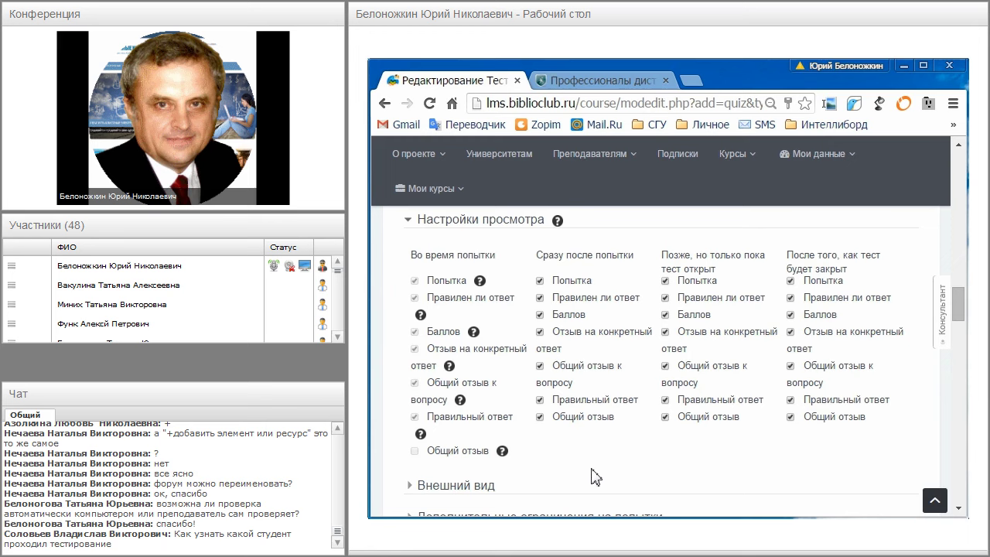
{"action": "middle_click", "coordinate": [588, 473]}
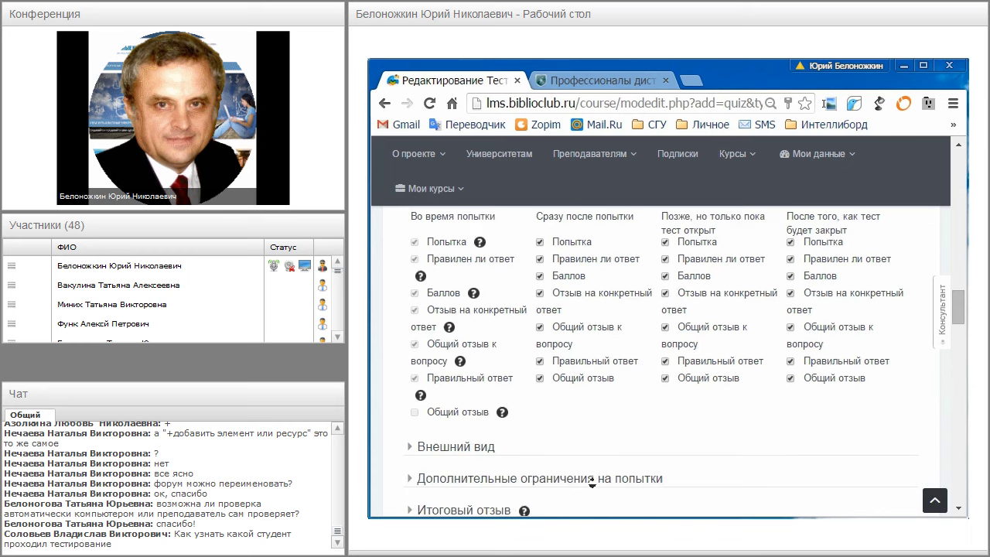
{"action": "left_click", "coordinate": [592, 494]}
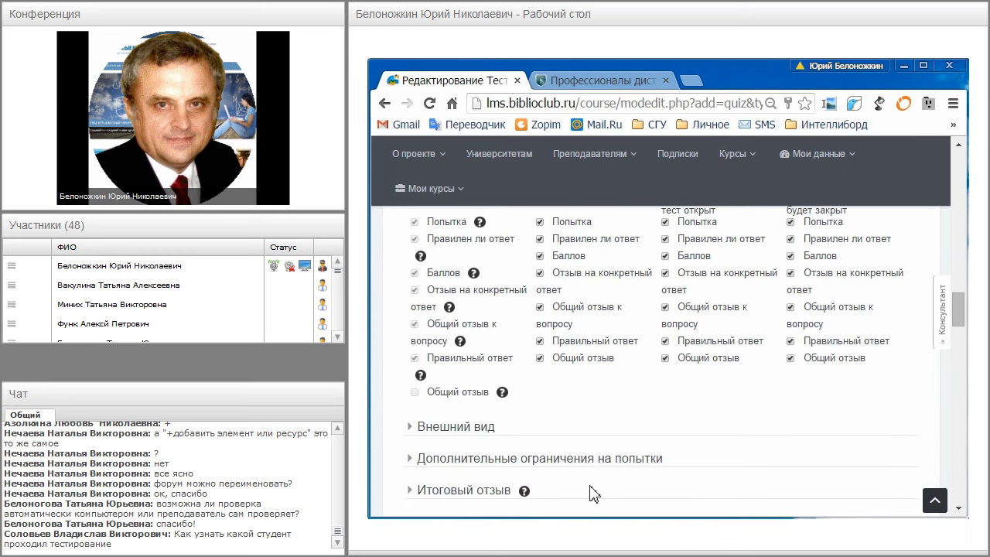
{"action": "scroll", "coordinate": [592, 494], "scroll_direction": "down", "scroll_amount": 1}
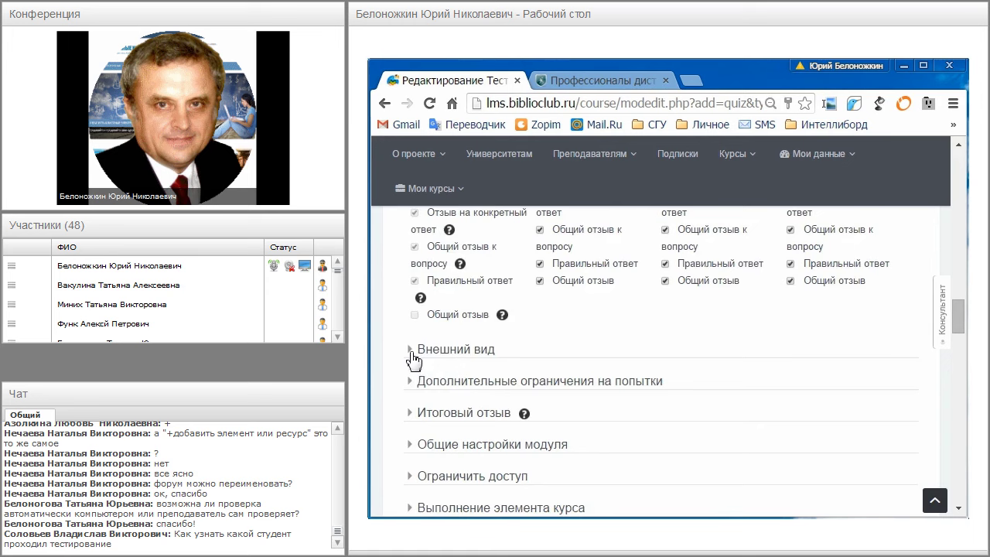
{"action": "left_click", "coordinate": [412, 352]}
{"action": "scroll", "coordinate": [637, 420], "scroll_direction": "down", "scroll_amount": 1}
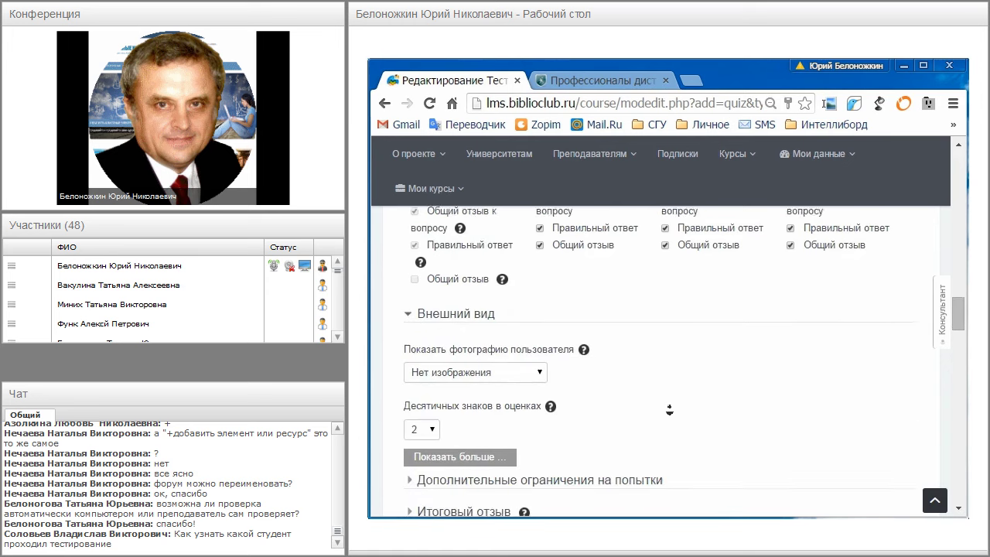
Step: Try "Большое изображение" for the user photo display, and return the option to "Нет изображения"
{"action": "left_click", "coordinate": [541, 336]}
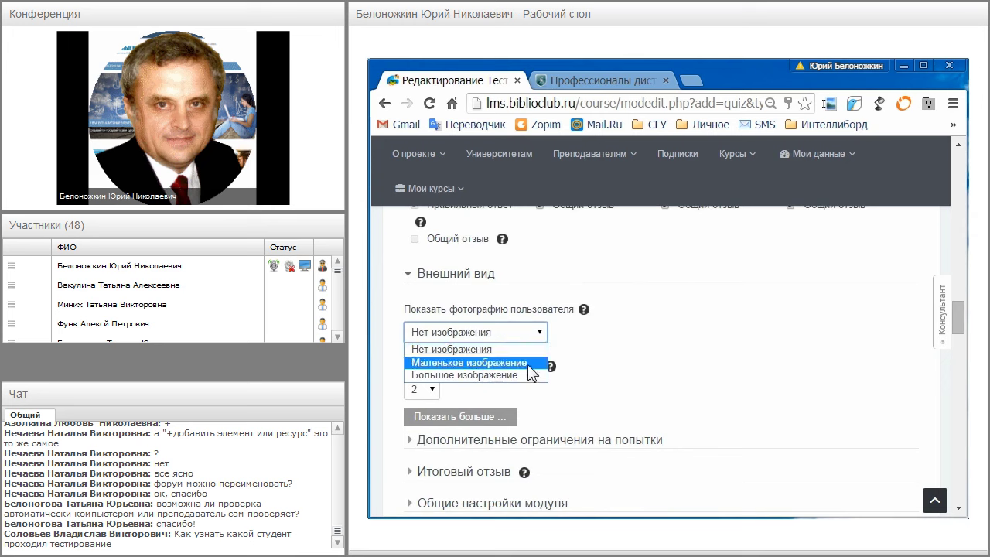
{"action": "left_click", "coordinate": [528, 376]}
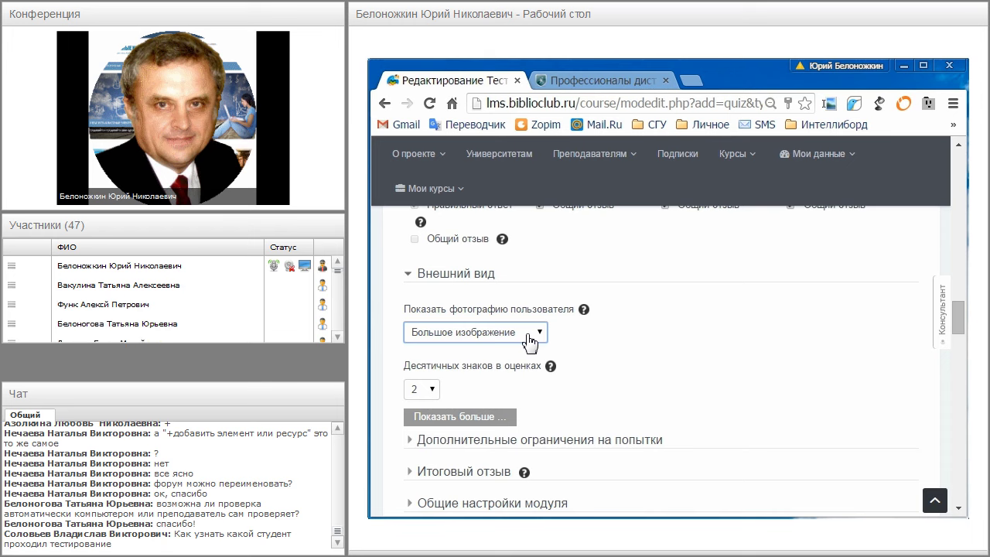
{"action": "left_click", "coordinate": [530, 340]}
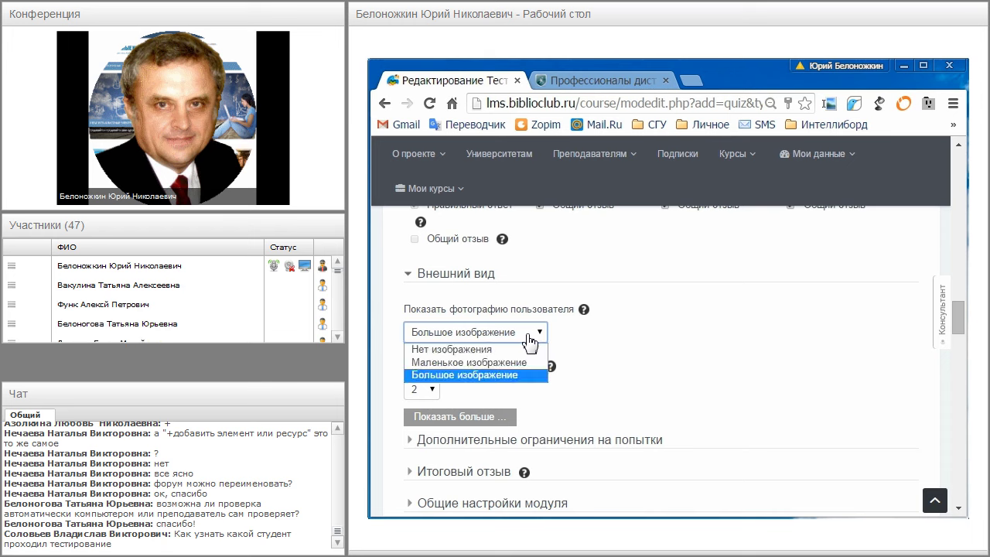
{"action": "left_click", "coordinate": [504, 351]}
Step: Set "Десятичных знаков в оценках" to 0 in the appearance settings
{"action": "middle_click", "coordinate": [590, 341]}
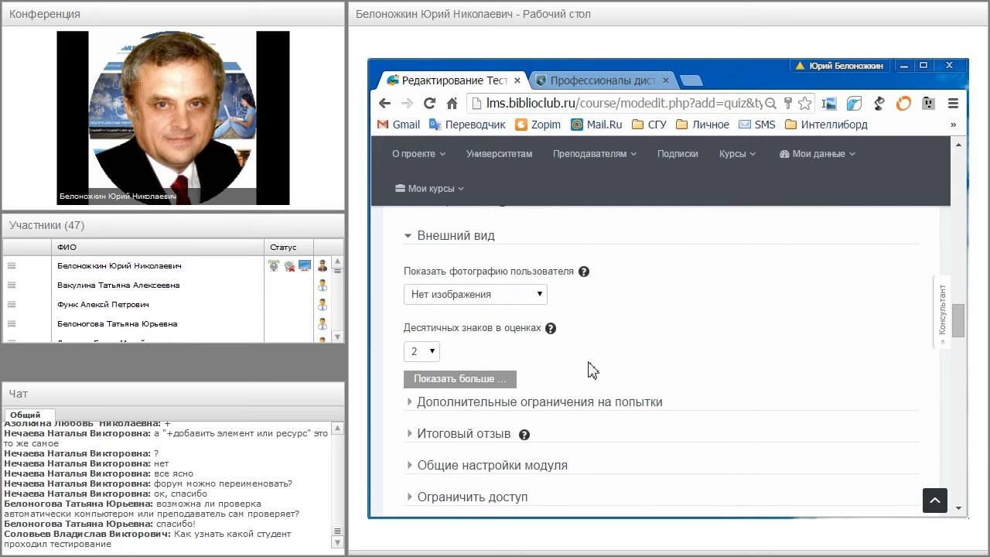
{"action": "middle_click", "coordinate": [589, 365]}
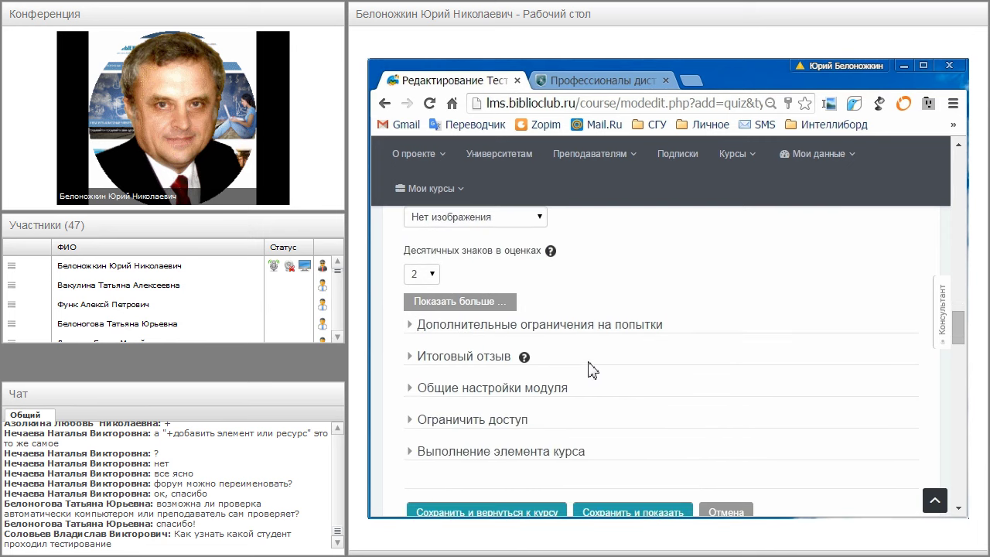
{"action": "left_click", "coordinate": [430, 277]}
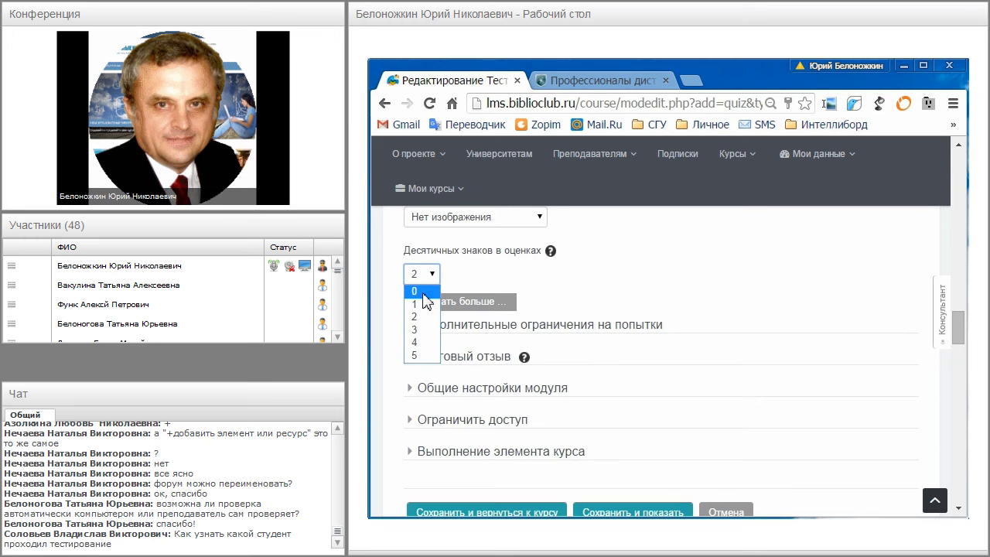
{"action": "left_click", "coordinate": [425, 293]}
{"action": "middle_click", "coordinate": [597, 286]}
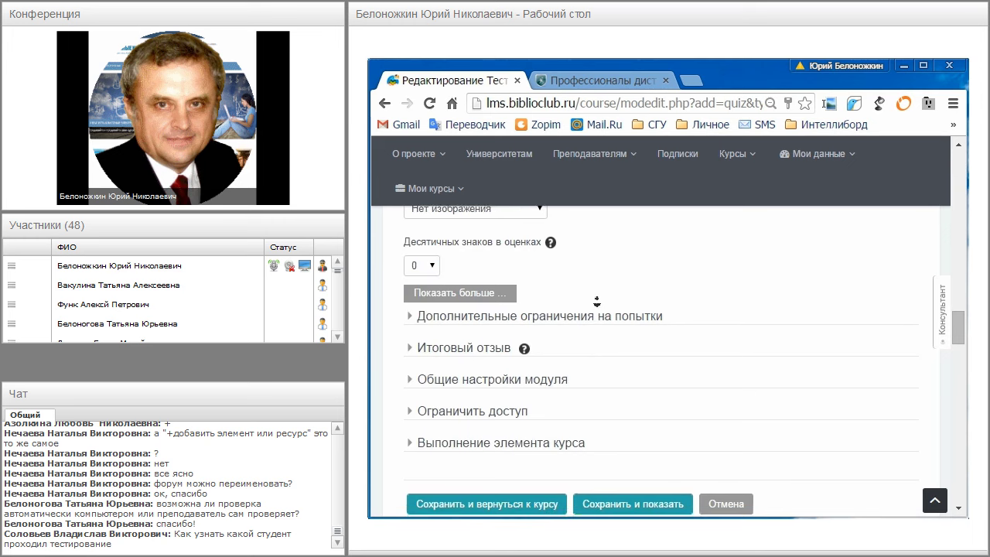
{"action": "left_click", "coordinate": [596, 313]}
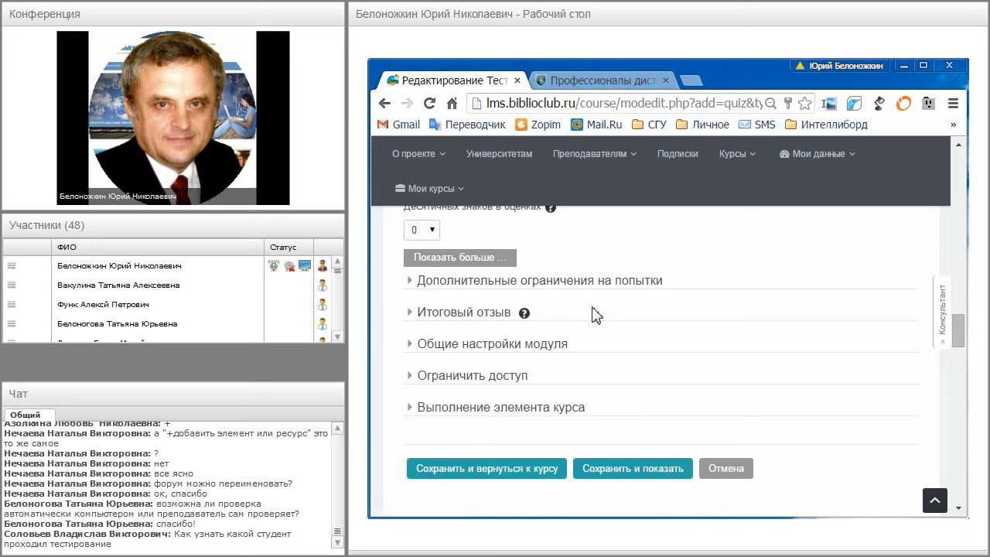
Step: Expand "Дополнительные ограничения на попытки" and allow a repeat attempt only for a score below 4
{"action": "left_click", "coordinate": [436, 287]}
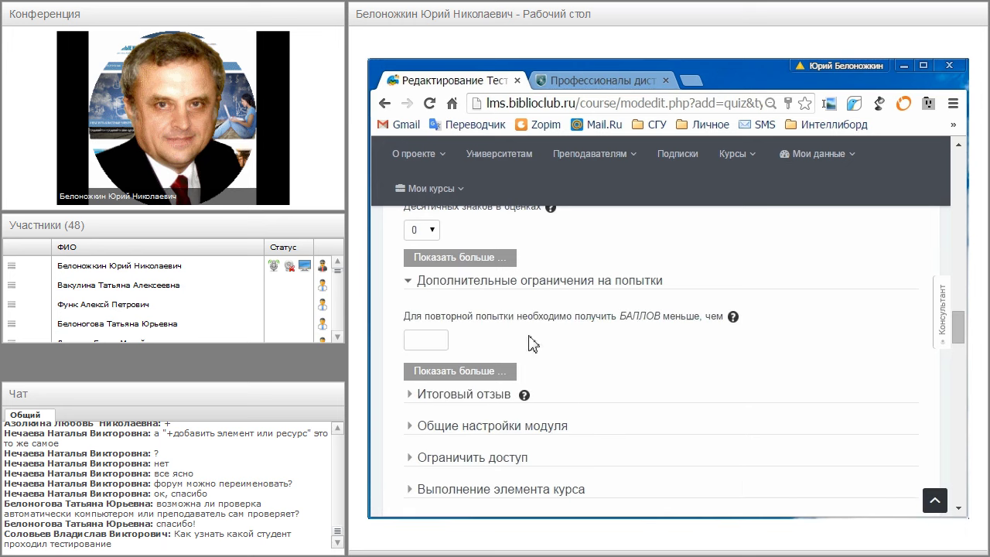
{"action": "left_click", "coordinate": [448, 340]}
{"action": "scroll", "coordinate": [499, 327], "scroll_direction": "down", "scroll_amount": 1}
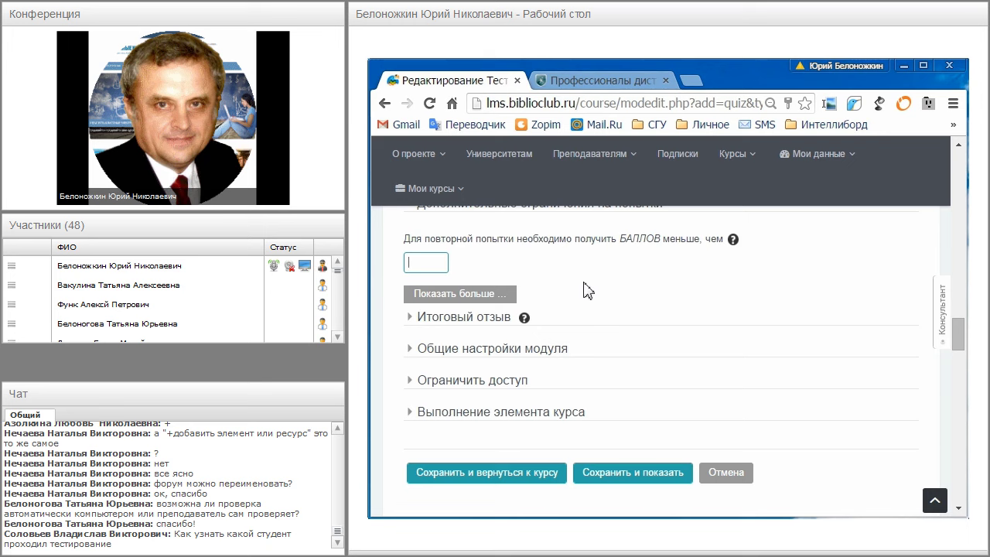
{"action": "type", "text": "2"}
{"action": "key", "text": "BackSpace"}
{"action": "type", "text": "4"}
Step: Reveal the extra attempt restrictions and enable a forced delay of 2 hours ("час.") between the first and second attempts
{"action": "left_click", "coordinate": [450, 295]}
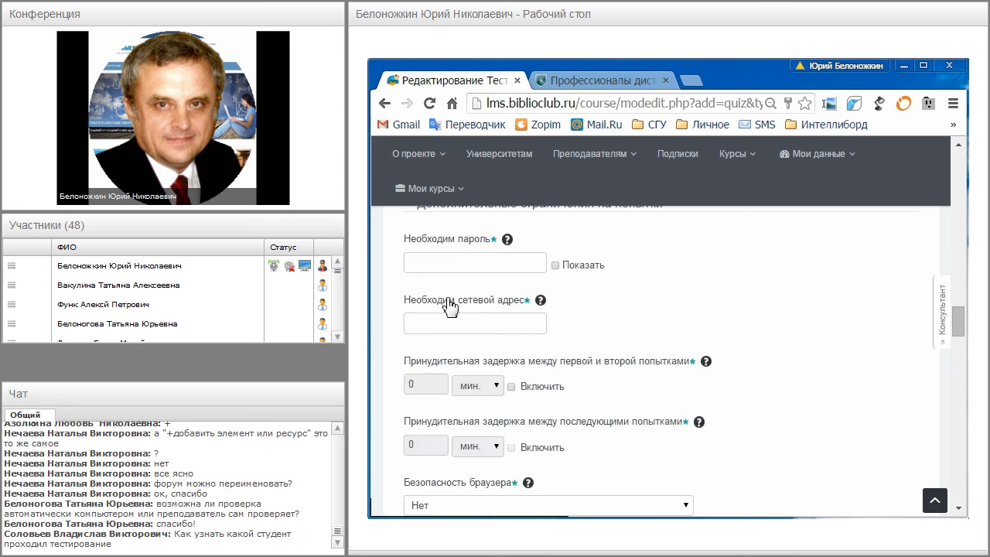
{"action": "left_click", "coordinate": [477, 318]}
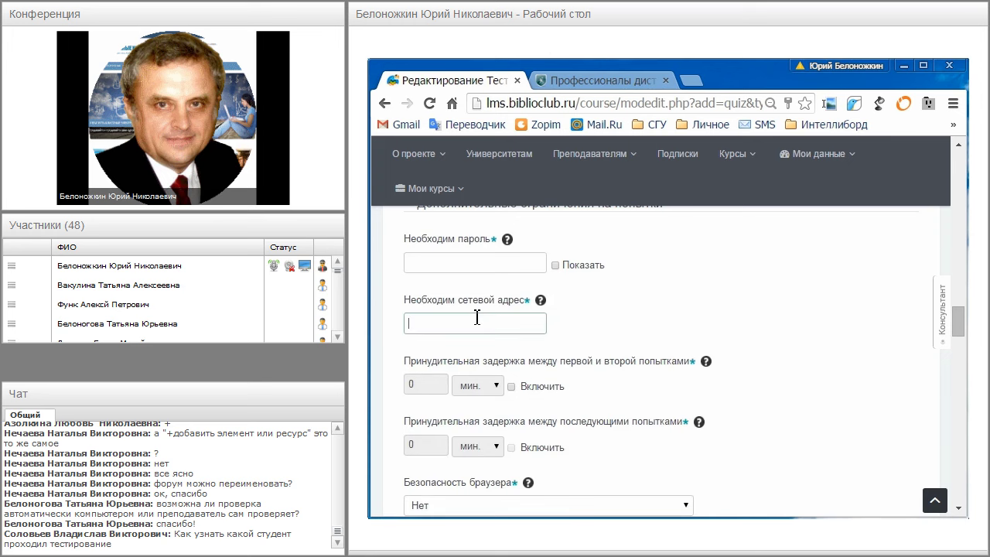
{"action": "scroll", "coordinate": [477, 317], "scroll_direction": "down", "scroll_amount": 1}
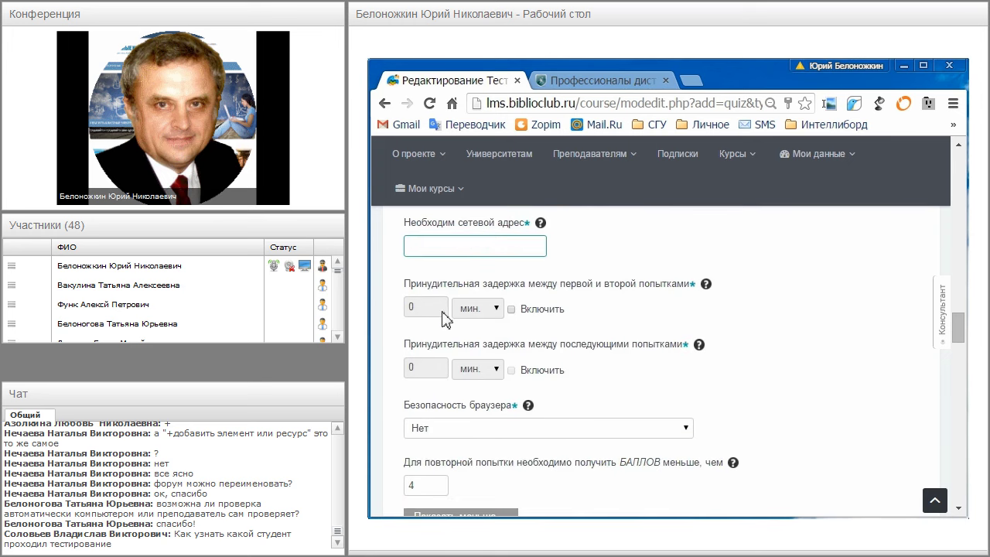
{"action": "left_click", "coordinate": [511, 310]}
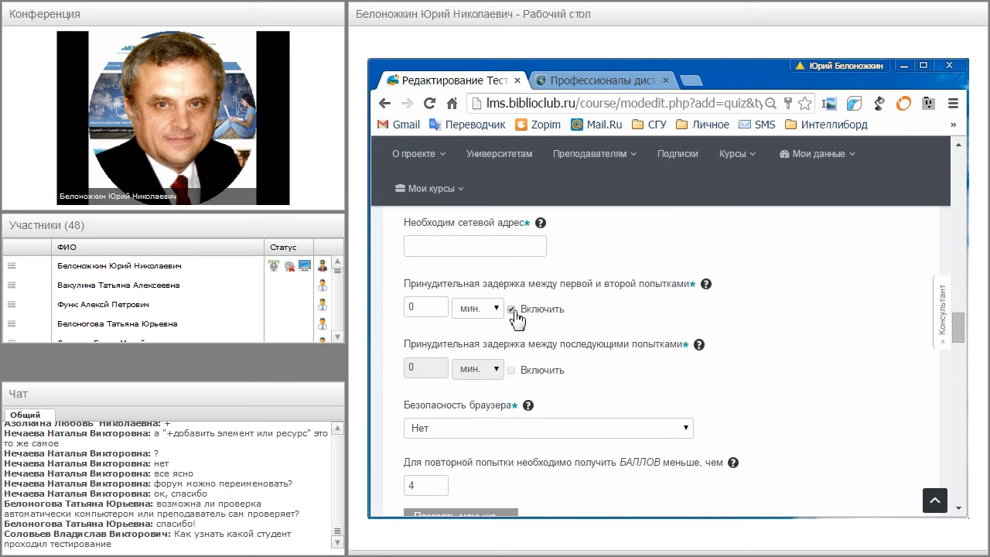
{"action": "left_click", "coordinate": [499, 313]}
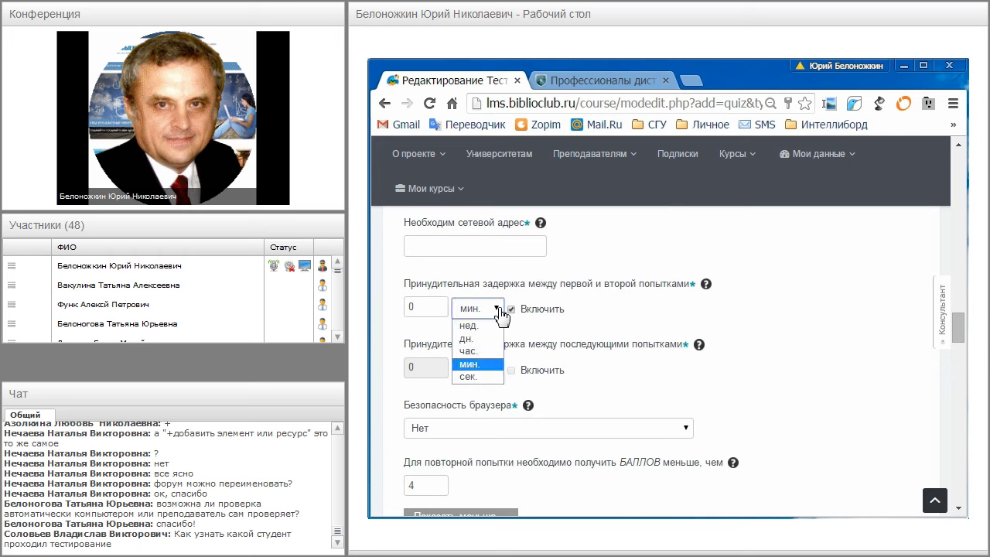
{"action": "left_click", "coordinate": [470, 350]}
{"action": "left_click_drag", "start_coordinate": [431, 307], "coordinate": [395, 312]}
{"action": "type", "text": "2"}
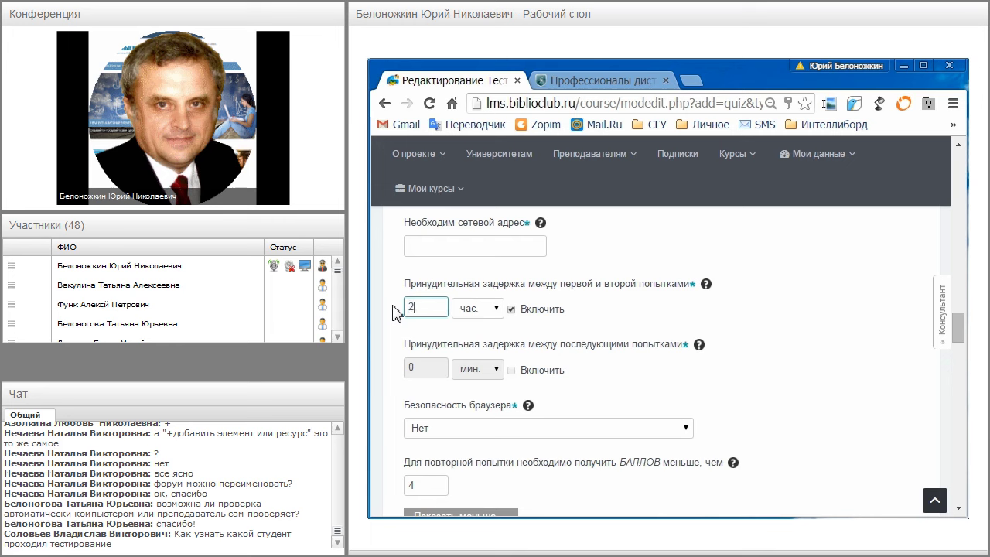
{"action": "key", "text": "Tab"}
Step: Try "Полноэкранное всплывающее окно с защитой JavaScript" for browser security, and return the option to "Нет"
{"action": "scroll", "coordinate": [417, 314], "scroll_direction": "down", "scroll_amount": 1}
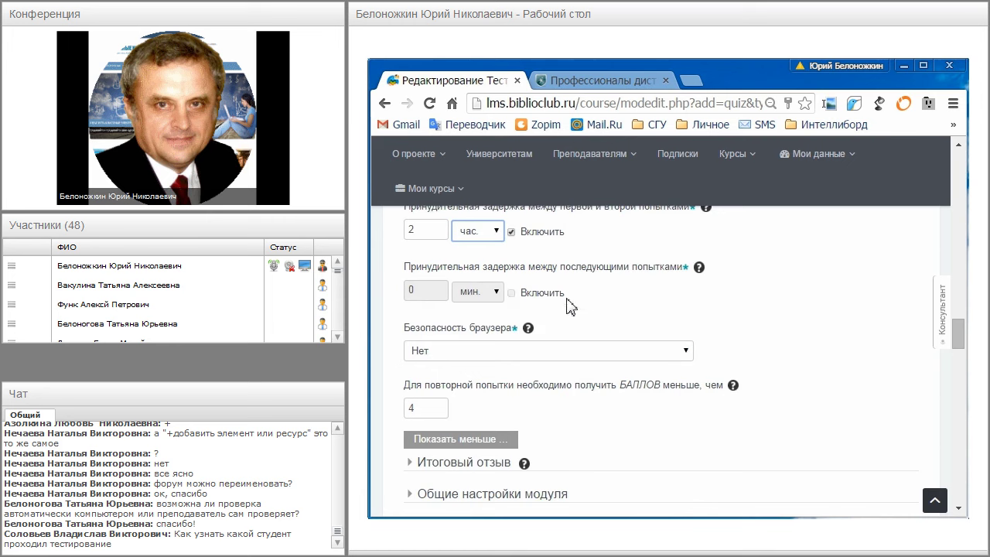
{"action": "scroll", "coordinate": [603, 304], "scroll_direction": "down", "scroll_amount": 1}
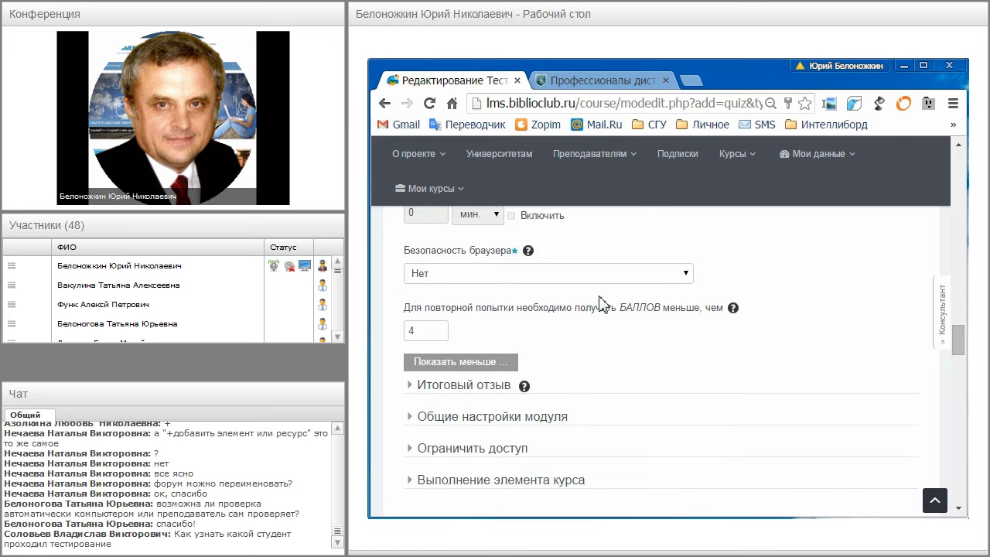
{"action": "left_click", "coordinate": [558, 285]}
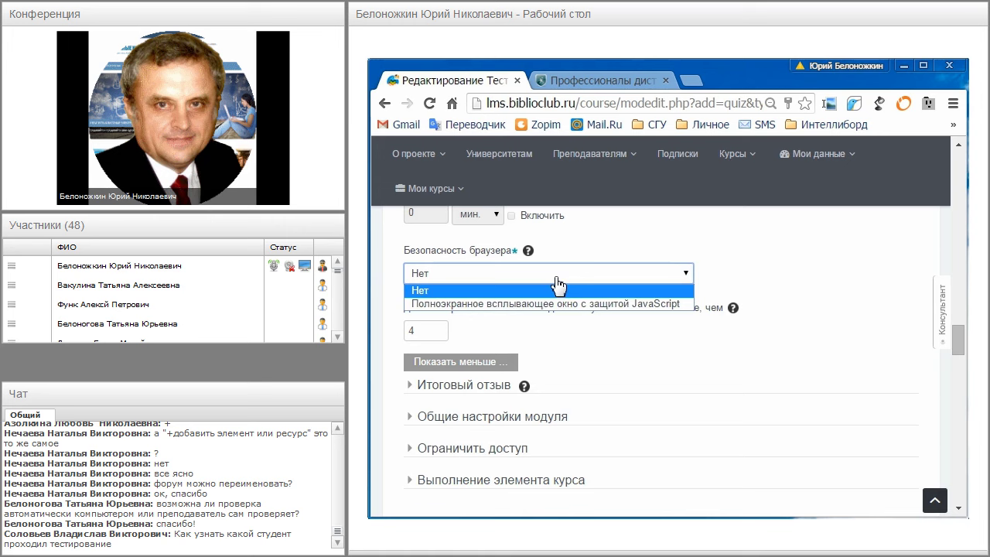
{"action": "left_click", "coordinate": [552, 304]}
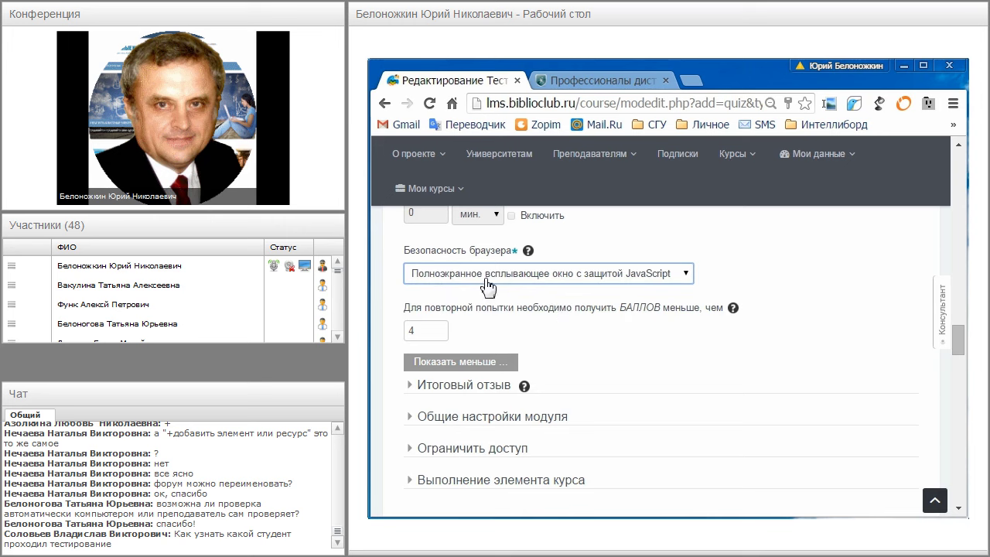
{"action": "left_click", "coordinate": [685, 277]}
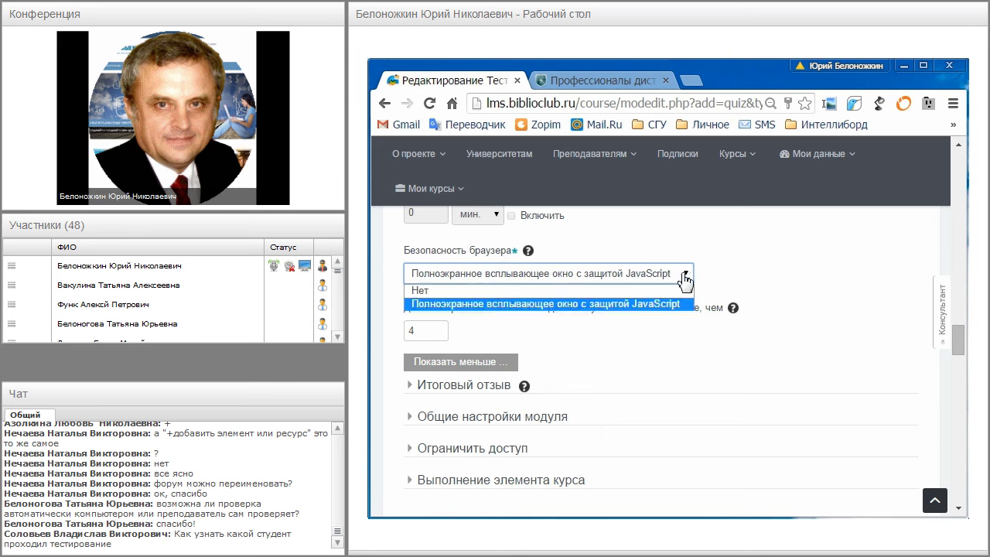
{"action": "left_click", "coordinate": [471, 291]}
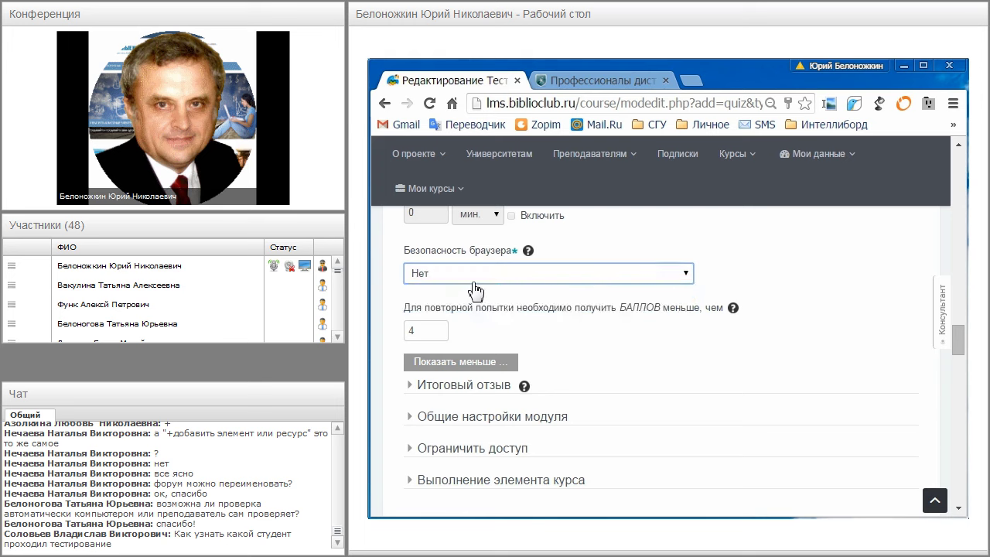
Step: Review the "Выполнение элемента курса" completion settings, and save and display the quiz
{"action": "scroll", "coordinate": [498, 331], "scroll_direction": "down", "scroll_amount": 2}
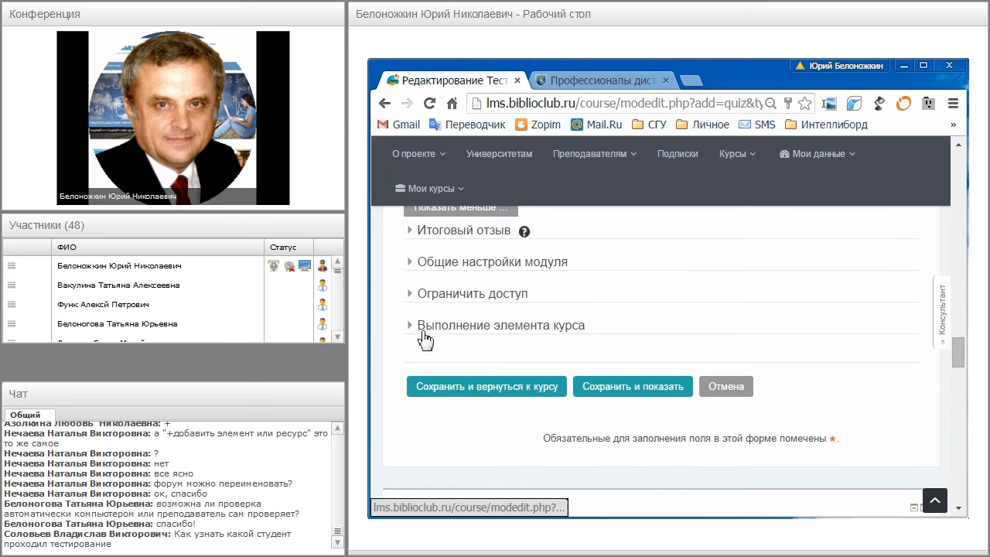
{"action": "left_click", "coordinate": [414, 331]}
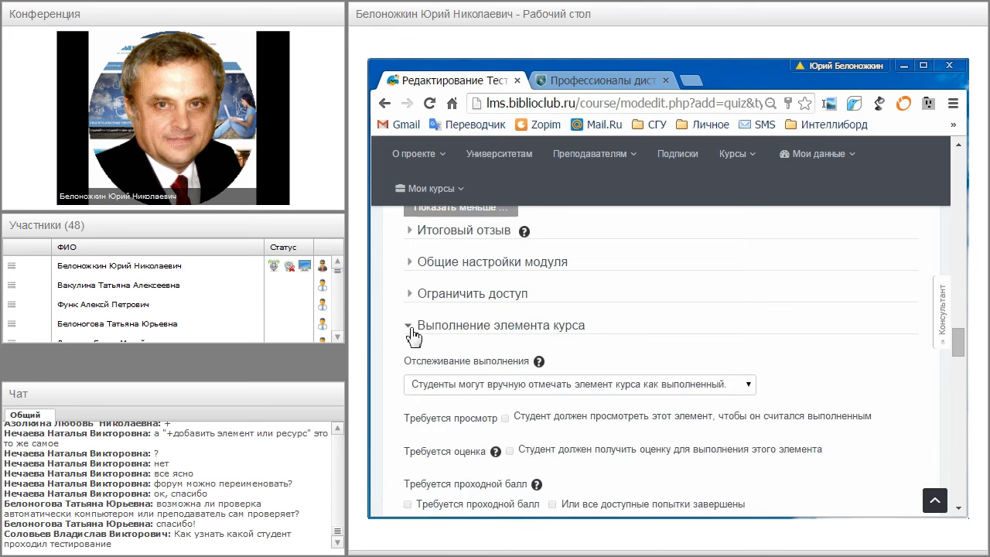
{"action": "scroll", "coordinate": [418, 337], "scroll_direction": "down", "scroll_amount": 2}
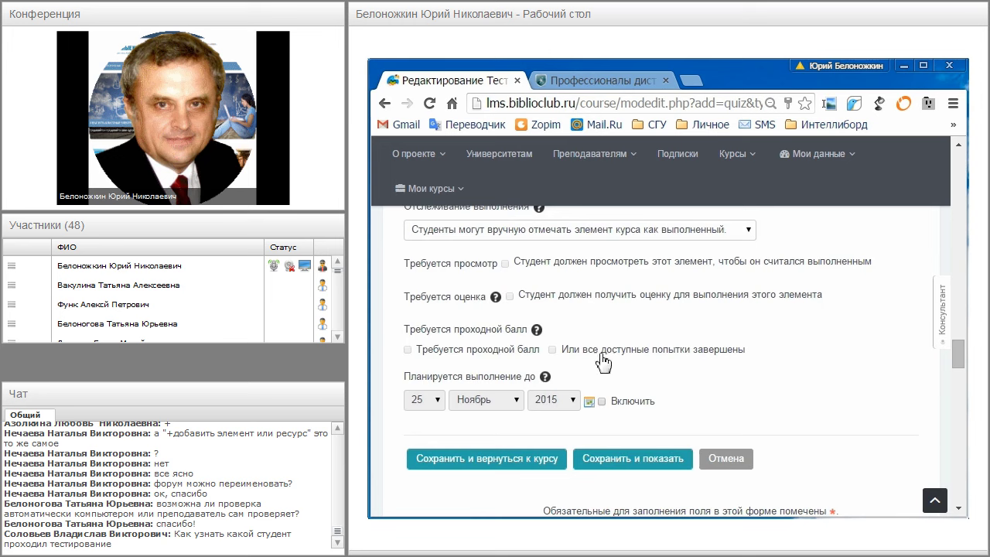
{"action": "left_click", "coordinate": [632, 459]}
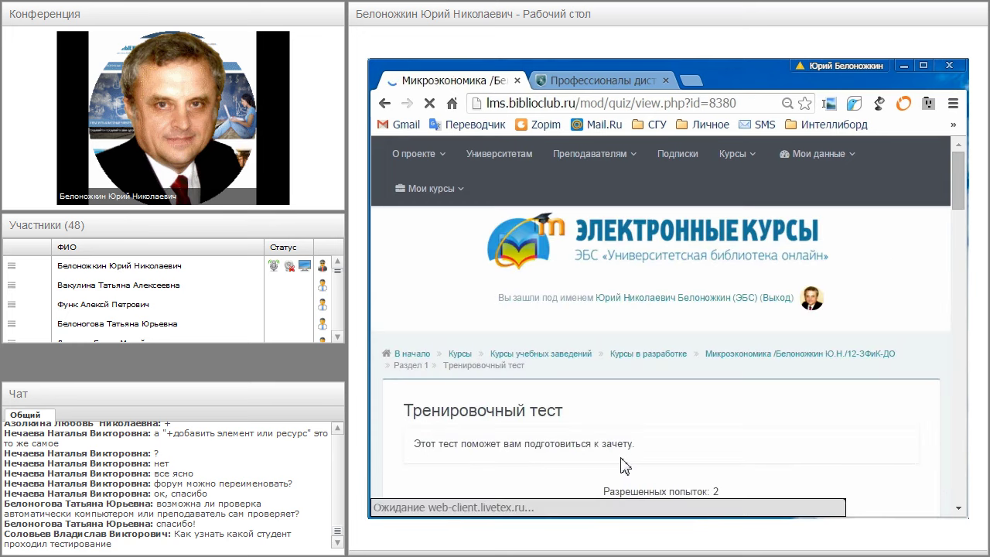
Step: Check the allowed attempts and grading method on the quiz page, and open the quiz for editing
{"action": "scroll", "coordinate": [626, 464], "scroll_direction": "down", "scroll_amount": 2}
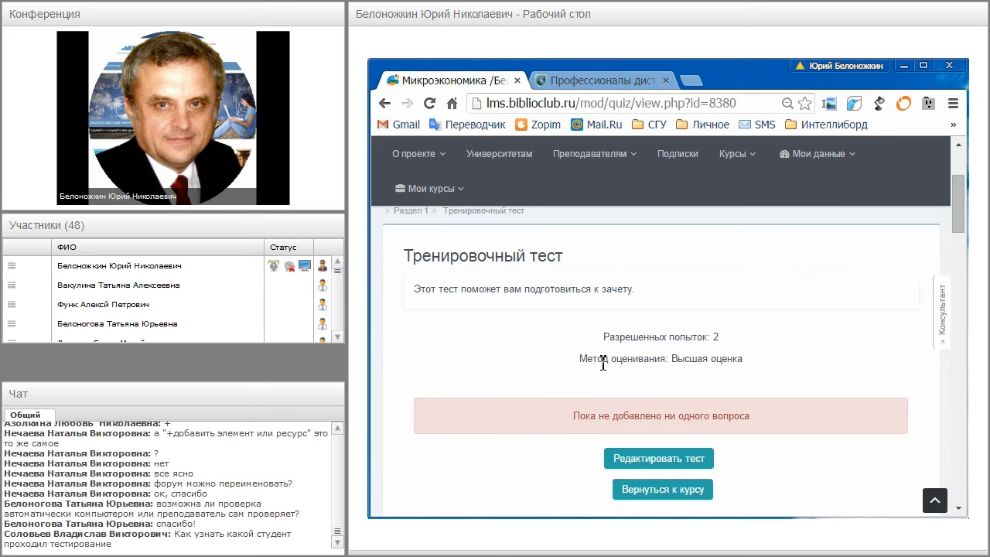
{"action": "left_click_drag", "start_coordinate": [606, 338], "coordinate": [729, 338]}
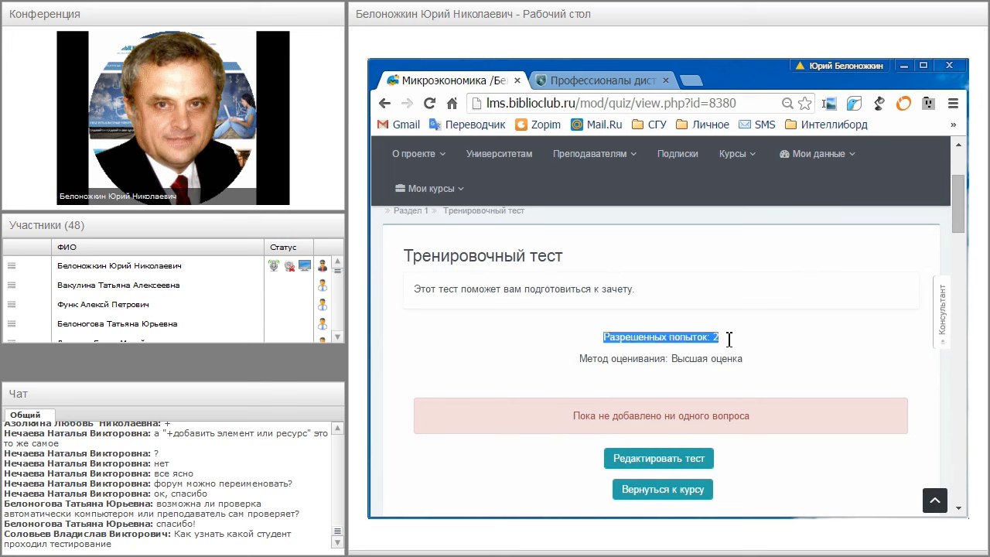
{"action": "left_click", "coordinate": [586, 358]}
{"action": "left_click_drag", "start_coordinate": [585, 358], "coordinate": [749, 363]}
{"action": "scroll", "coordinate": [749, 364], "scroll_direction": "down", "scroll_amount": 1}
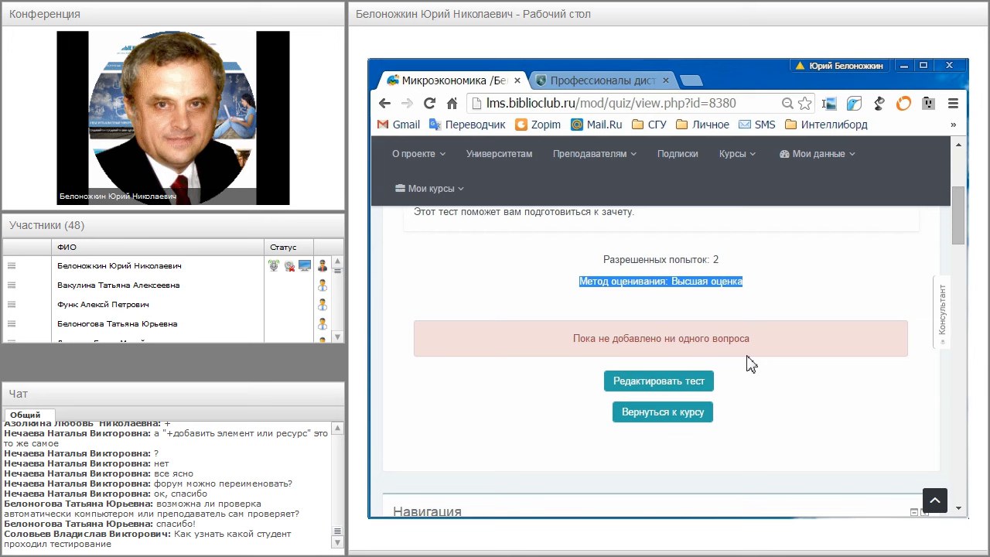
{"action": "left_click", "coordinate": [693, 389]}
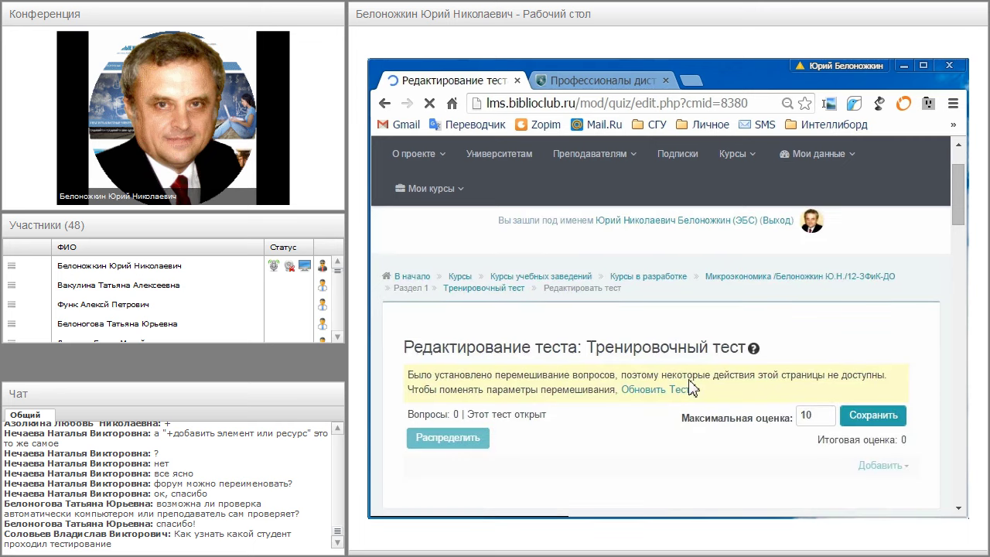
Step: Set the maximum grade of "Тренировочный тест" to 5 and save it
{"action": "scroll", "coordinate": [690, 388], "scroll_direction": "down", "scroll_amount": 1}
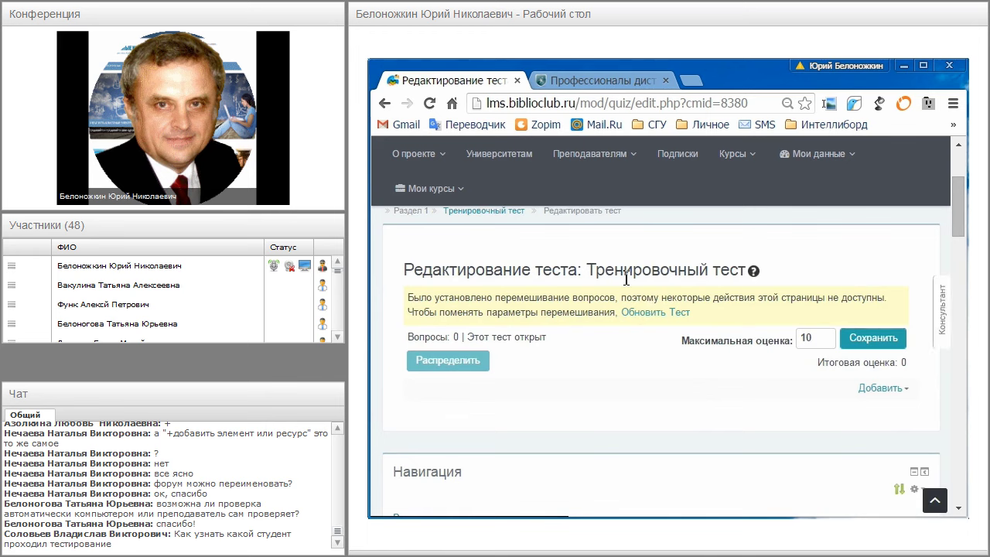
{"action": "left_click_drag", "start_coordinate": [595, 268], "coordinate": [729, 269]}
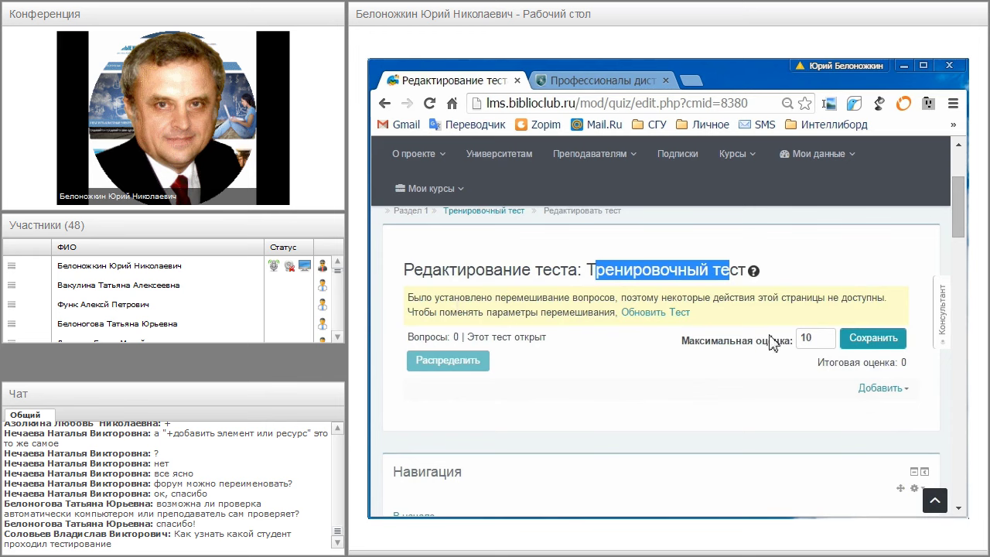
{"action": "double_click", "coordinate": [812, 338]}
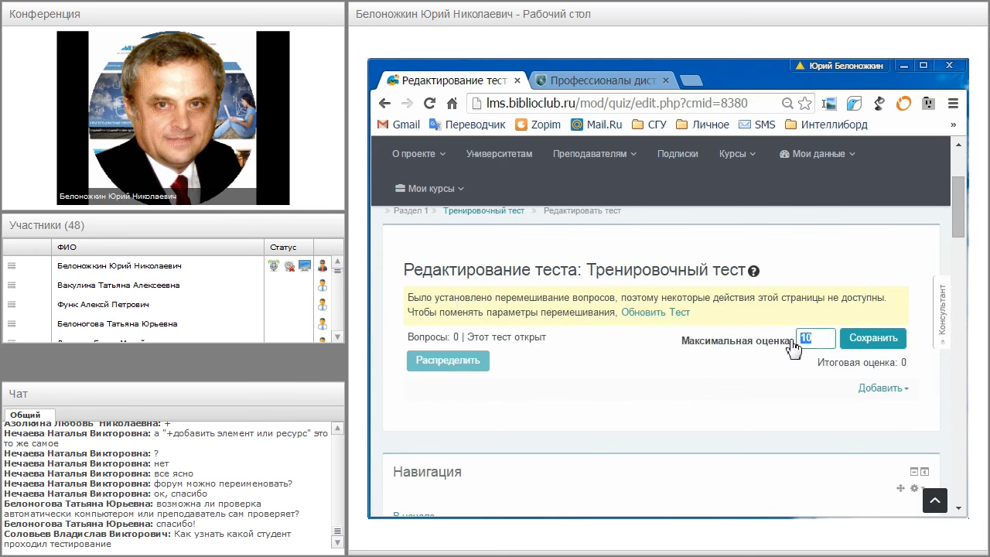
{"action": "type", "text": "5"}
{"action": "left_click", "coordinate": [884, 344]}
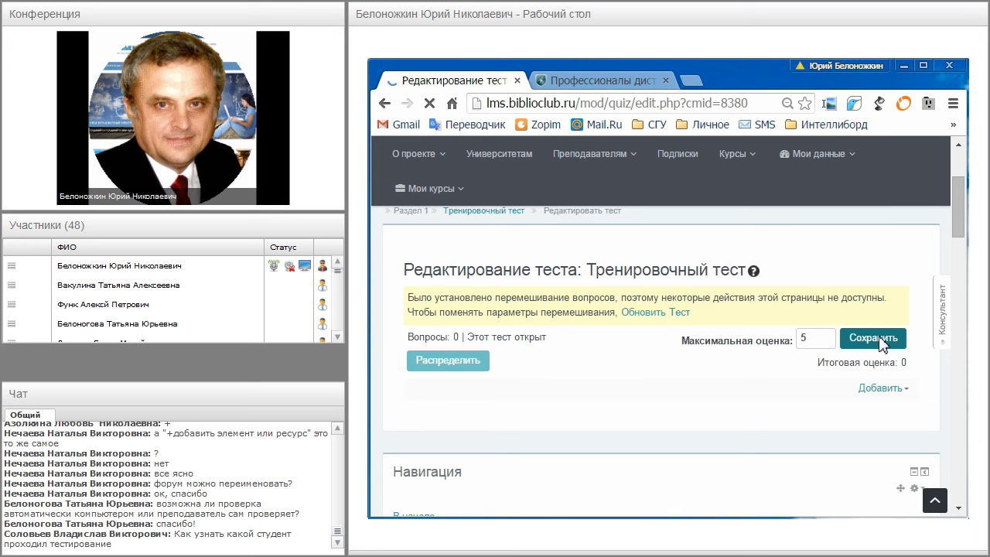
Step: Start adding a new question to the quiz "Тренировочный тест"
{"action": "scroll", "coordinate": [889, 394], "scroll_direction": "down", "scroll_amount": 2}
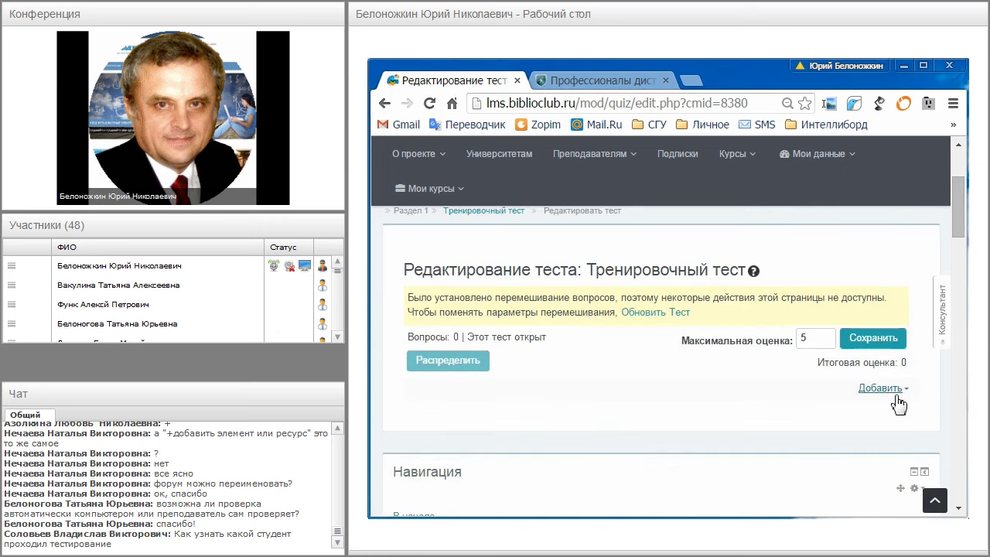
{"action": "left_click", "coordinate": [895, 397]}
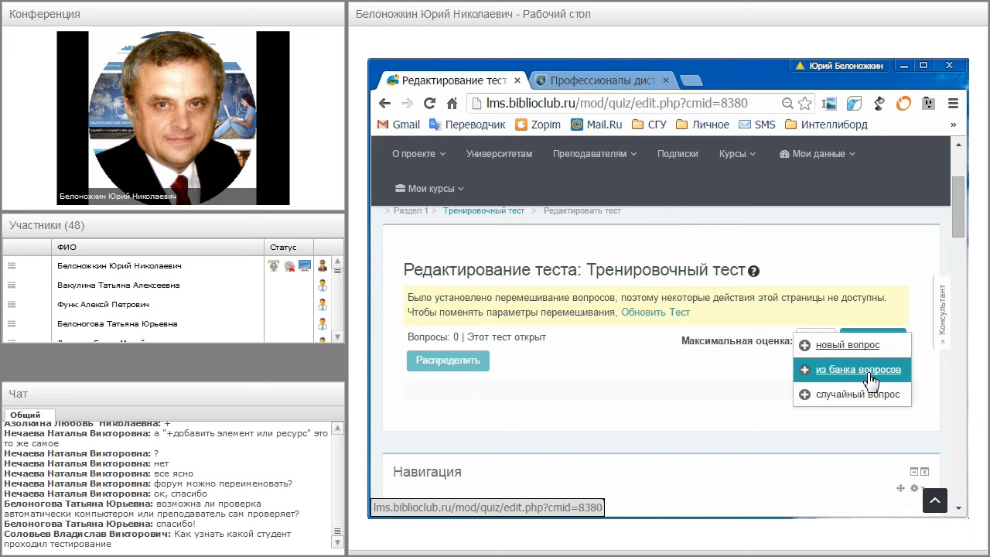
{"action": "left_click", "coordinate": [872, 379]}
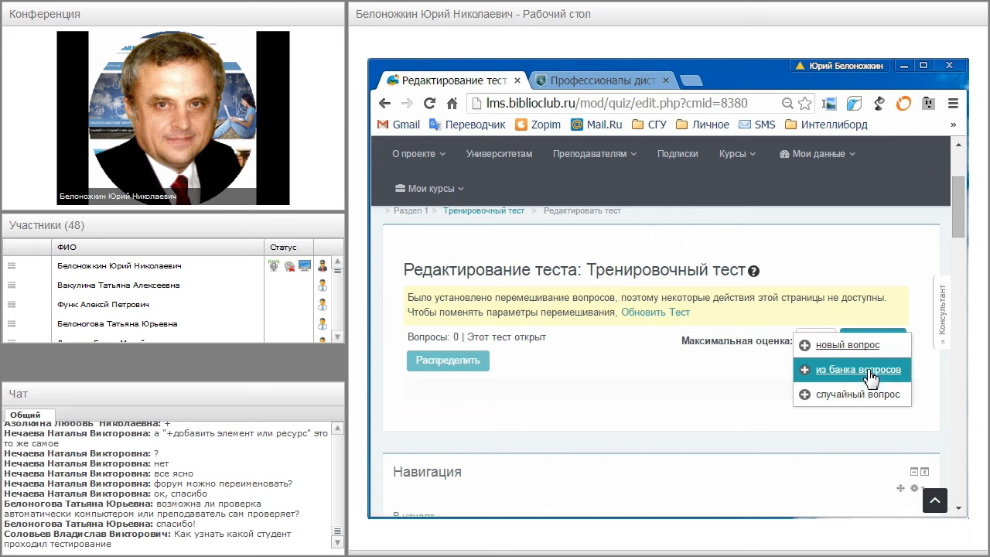
{"action": "left_click", "coordinate": [854, 347]}
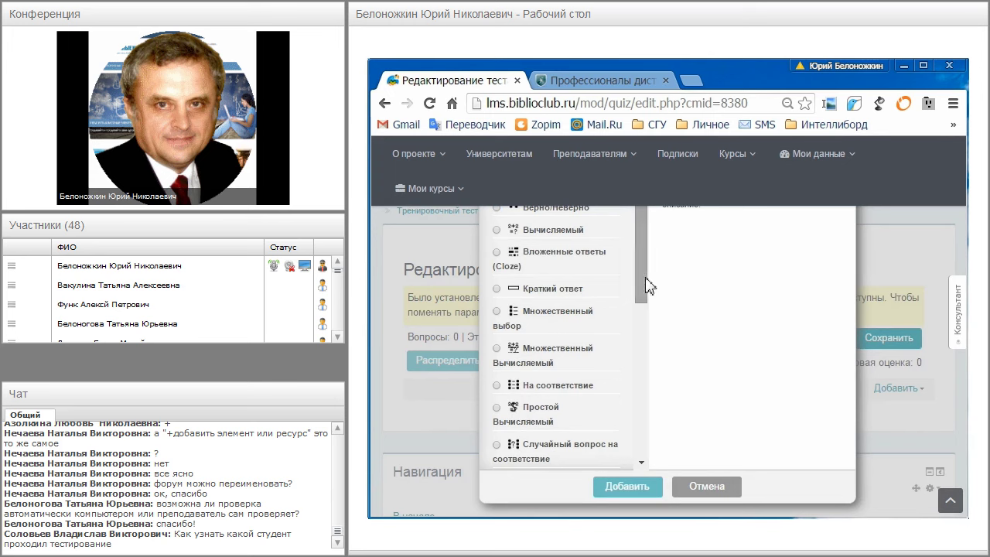
Step: Reduce the page zoom to 75% and look through the full list of available question types
{"action": "key", "text": "ctrl+minus"}
{"action": "key", "text": "ctrl+minus"}
{"action": "key", "text": "ctrl+minus"}
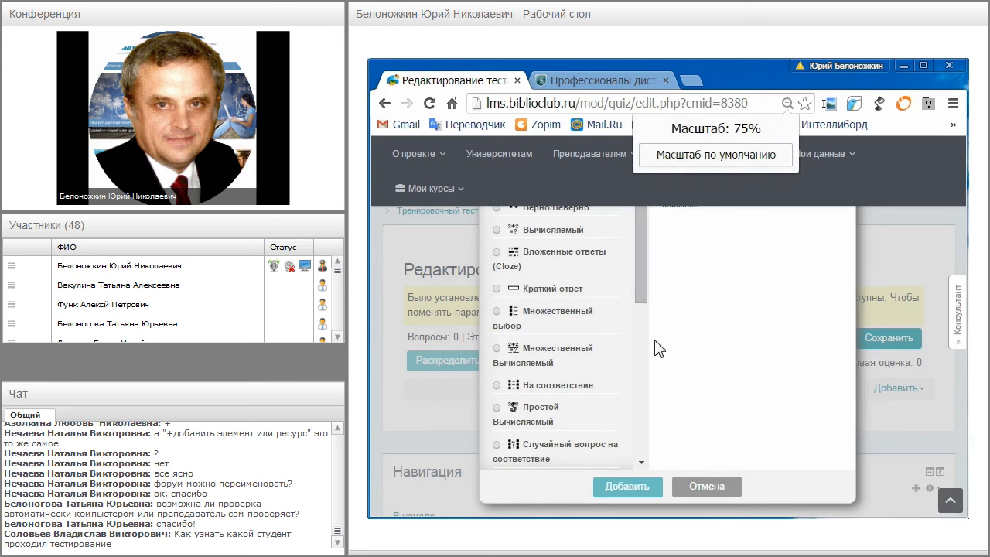
{"action": "scroll", "coordinate": [647, 340], "scroll_direction": "down", "scroll_amount": 1}
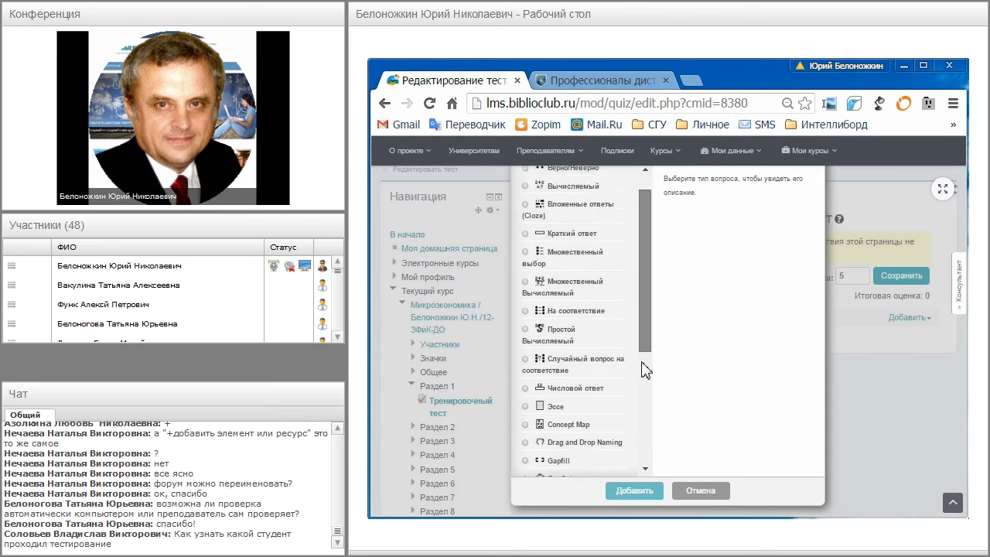
{"action": "scroll", "coordinate": [643, 387], "scroll_direction": "down", "scroll_amount": 2}
{"action": "scroll", "coordinate": [643, 433], "scroll_direction": "down", "scroll_amount": 2}
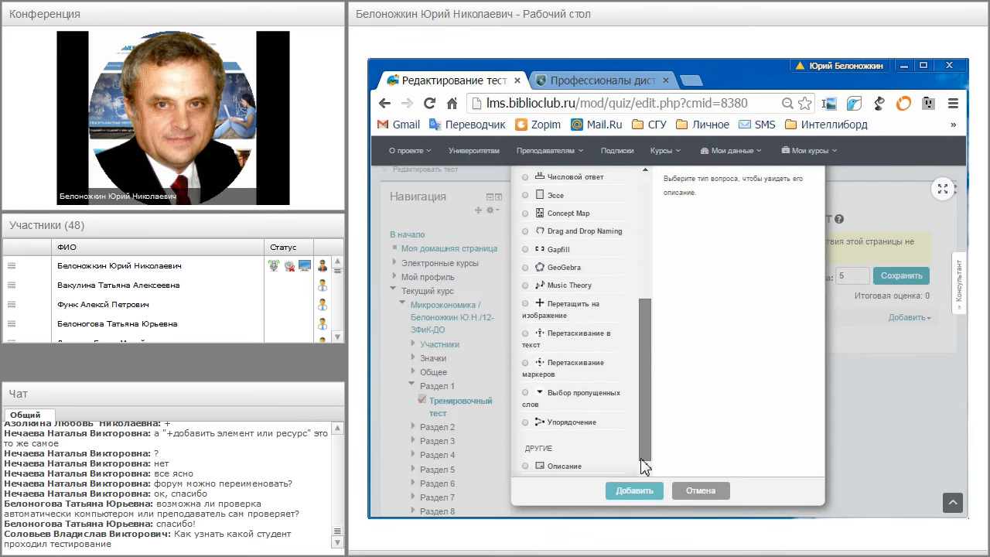
{"action": "scroll", "coordinate": [648, 371], "scroll_direction": "up", "scroll_amount": 3}
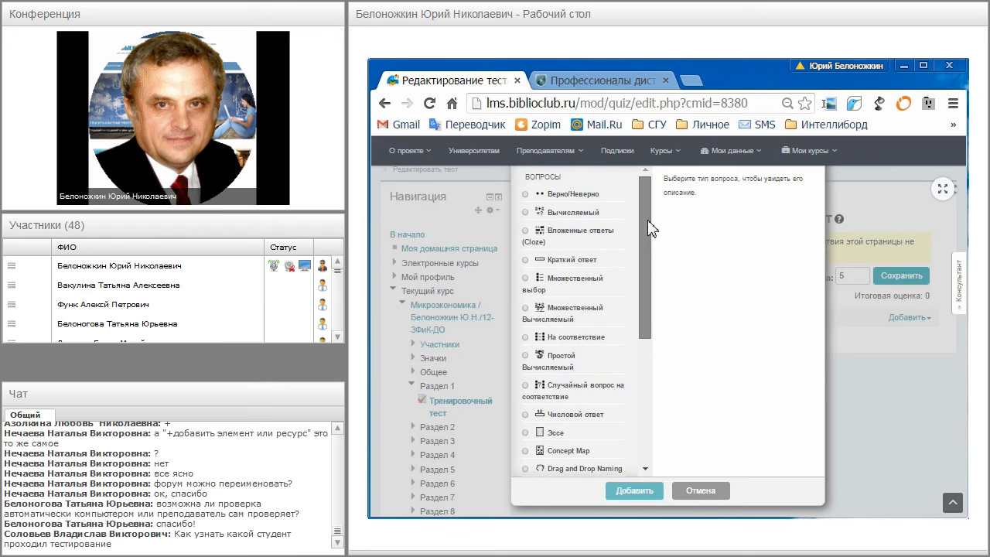
Step: Read the descriptions of the question types "Верно/Неверно", "Вычисляемый", "Вложенные ответы (Cloze)" and "Краткий ответ"
{"action": "left_click", "coordinate": [526, 195]}
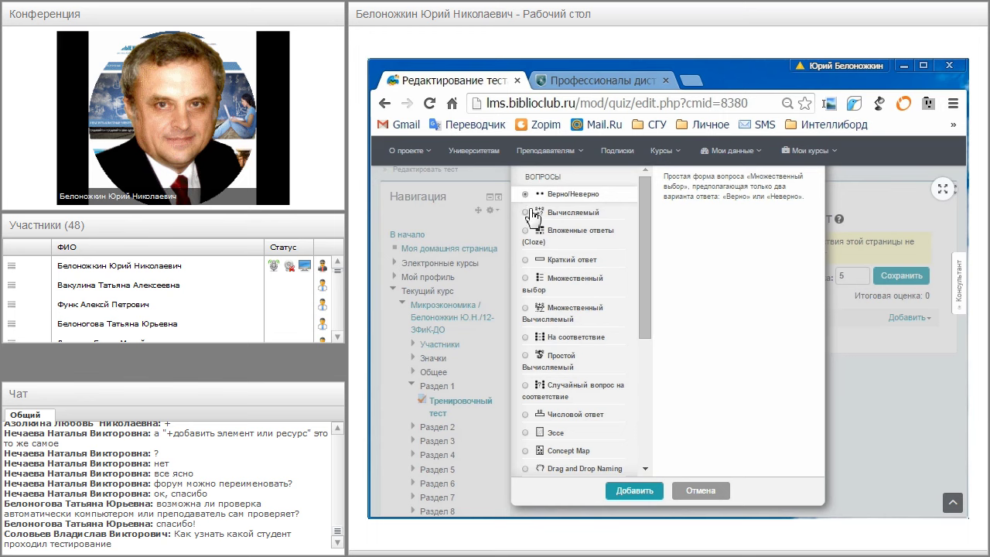
{"action": "left_click", "coordinate": [530, 214]}
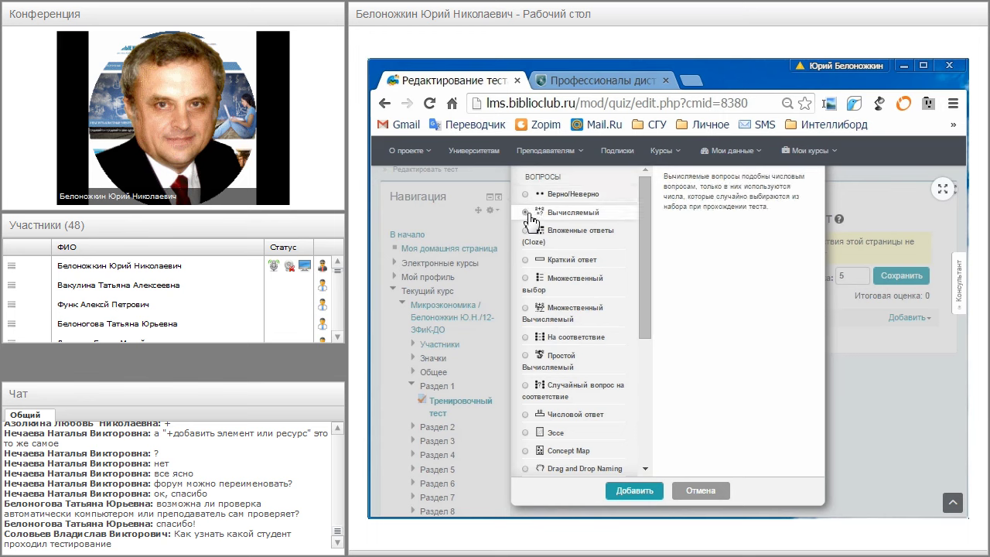
{"action": "left_click", "coordinate": [527, 232]}
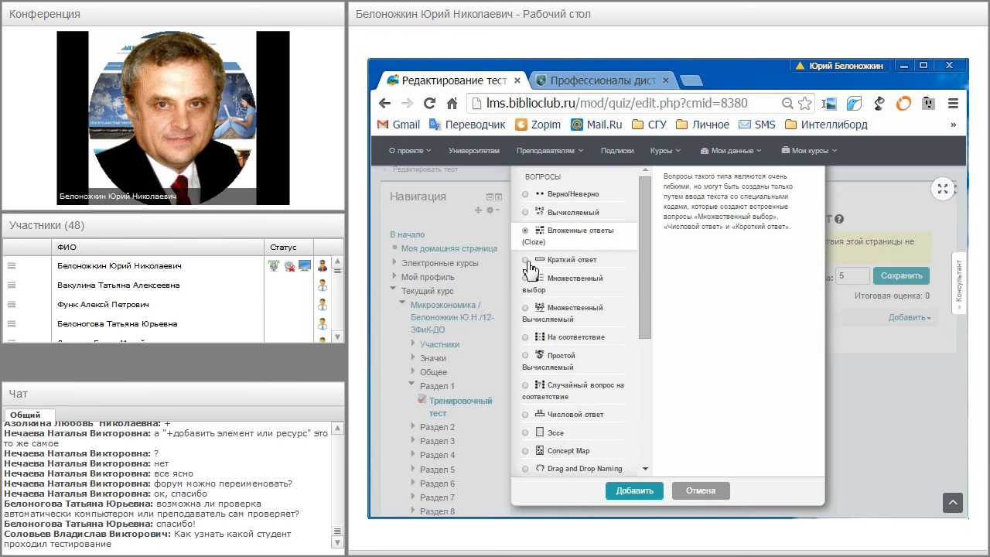
{"action": "left_click", "coordinate": [527, 262]}
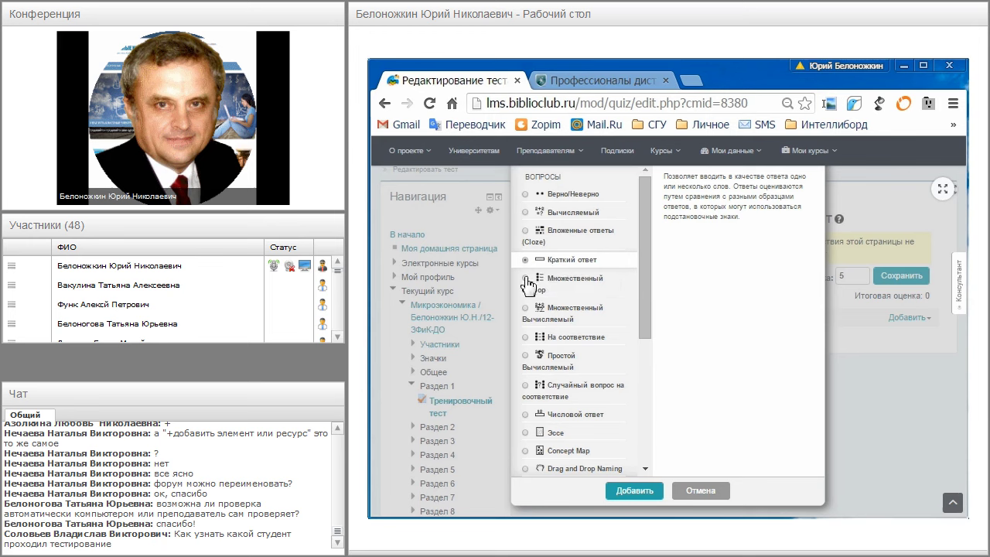
Step: Choose the question type "Множественный выбор" and open the form for adding it
{"action": "left_click", "coordinate": [526, 280]}
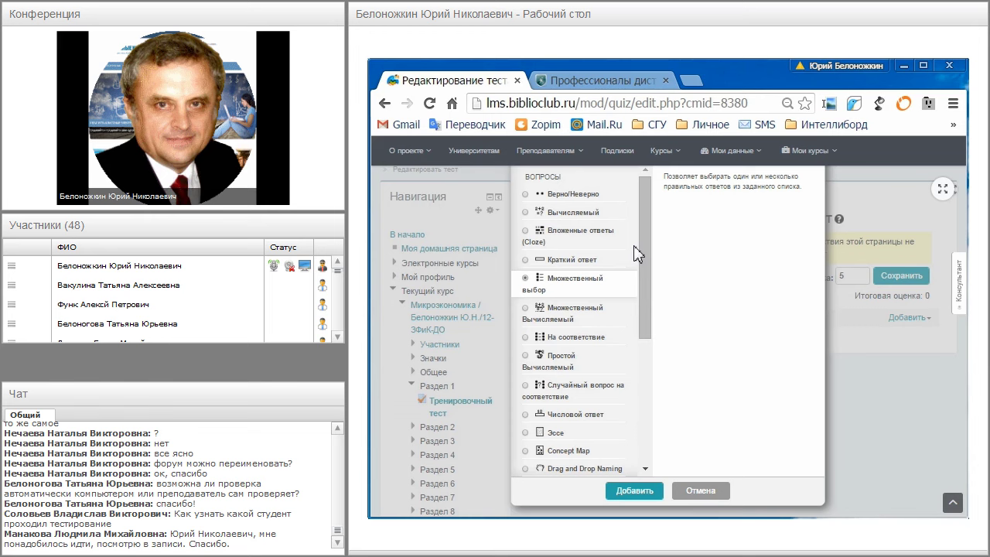
{"action": "mouse_move", "coordinate": [642, 236]}
{"action": "left_mouse_down"}
{"action": "mouse_move", "coordinate": [644, 253]}
{"action": "mouse_move", "coordinate": [641, 220]}
{"action": "left_mouse_up"}
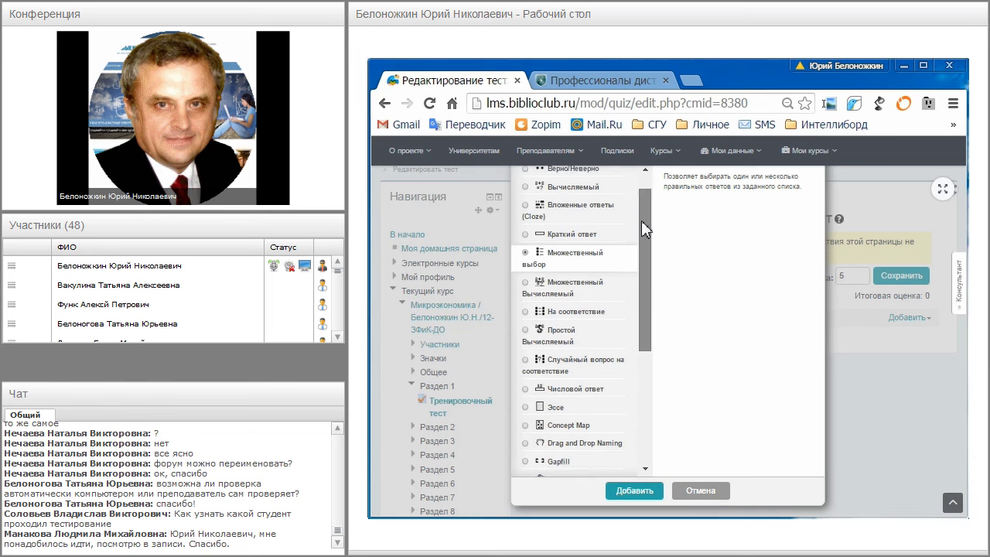
{"action": "left_click", "coordinate": [637, 495]}
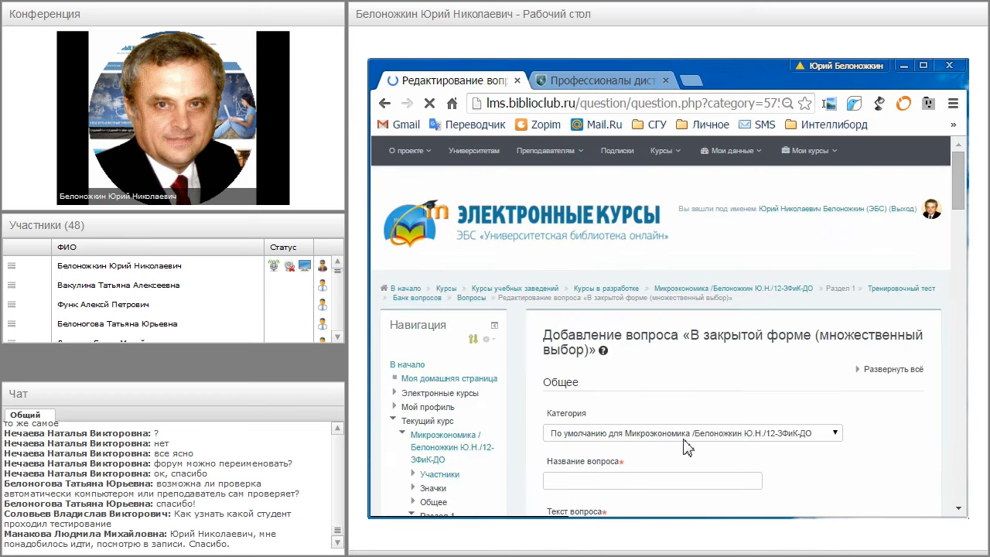
Step: Fill in the question's name and text, and enter "форум" as answer option 1
{"action": "scroll", "coordinate": [686, 447], "scroll_direction": "down", "scroll_amount": 1}
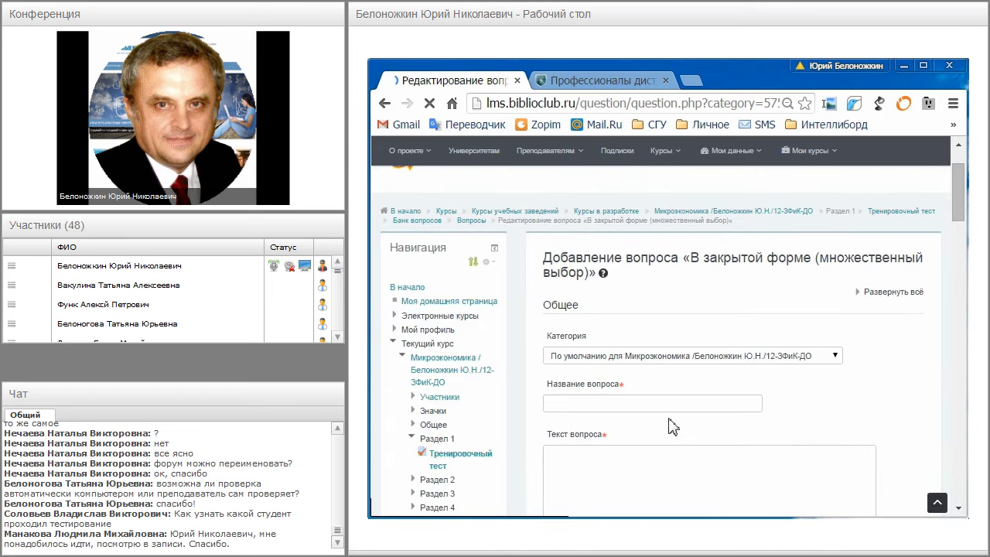
{"action": "scroll", "coordinate": [625, 336], "scroll_direction": "down", "scroll_amount": 1}
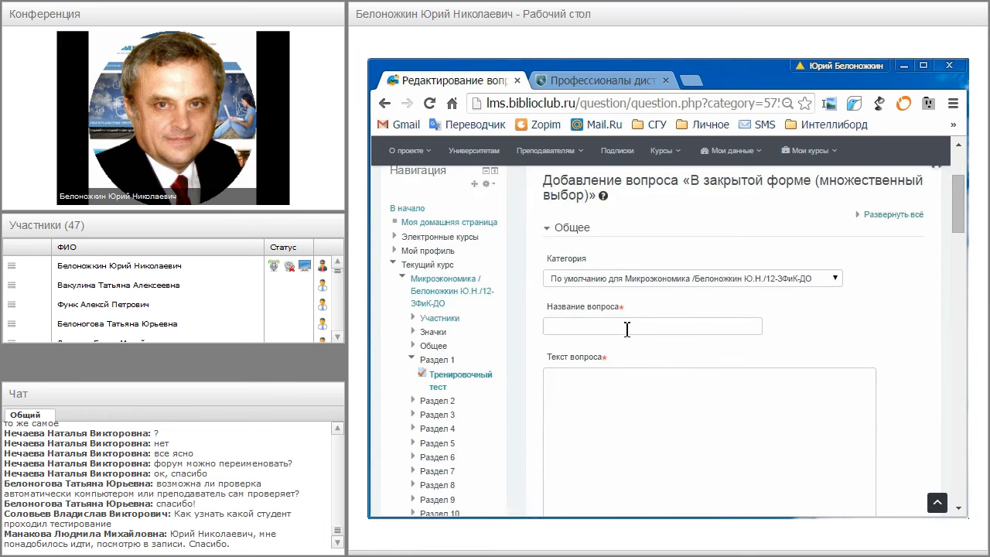
{"action": "left_click", "coordinate": [627, 329]}
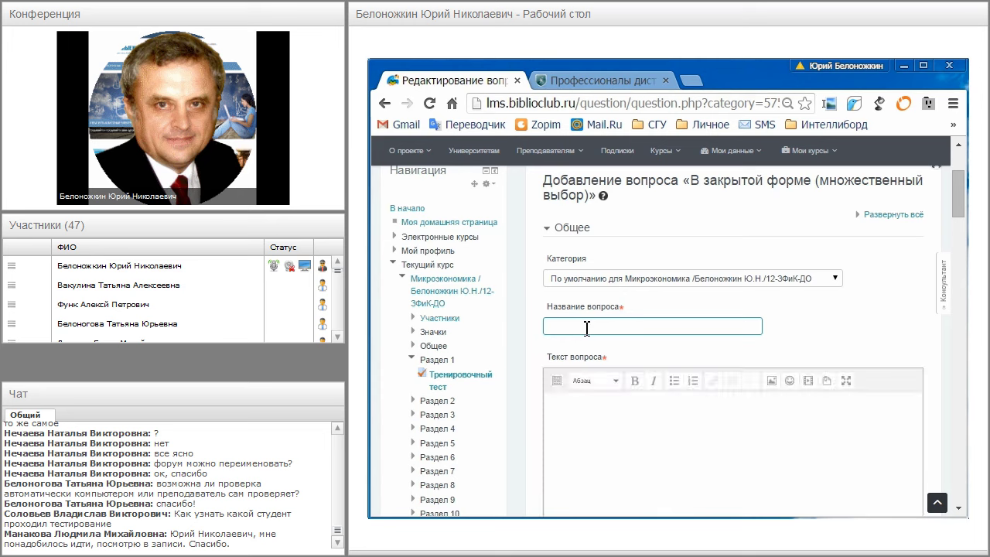
{"action": "left_click", "coordinate": [582, 380]}
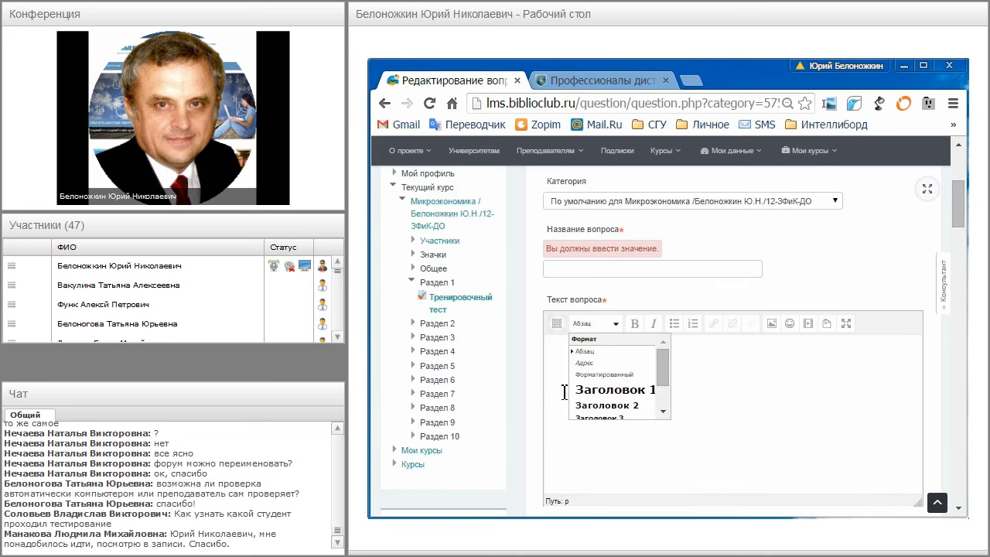
{"action": "left_click", "coordinate": [547, 370]}
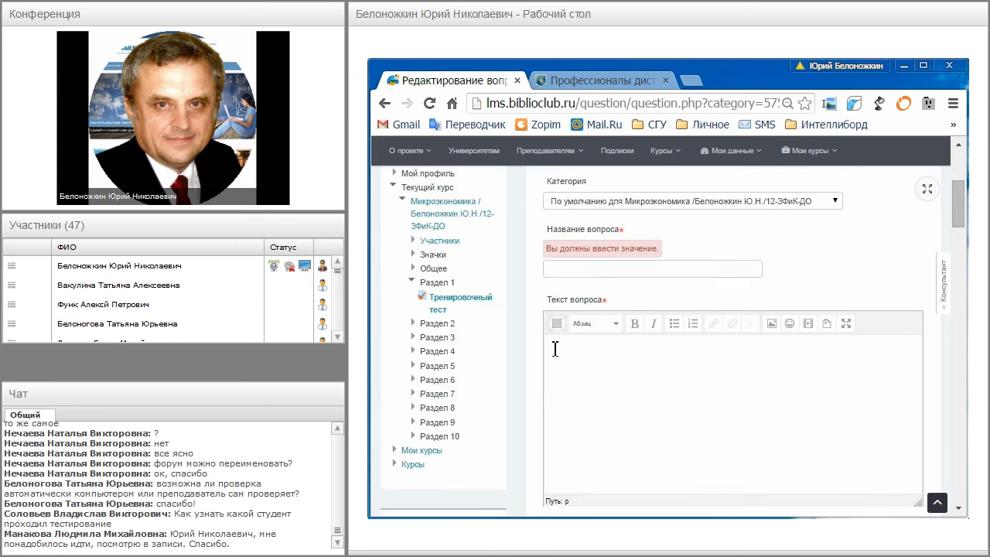
{"action": "left_click", "coordinate": [556, 271]}
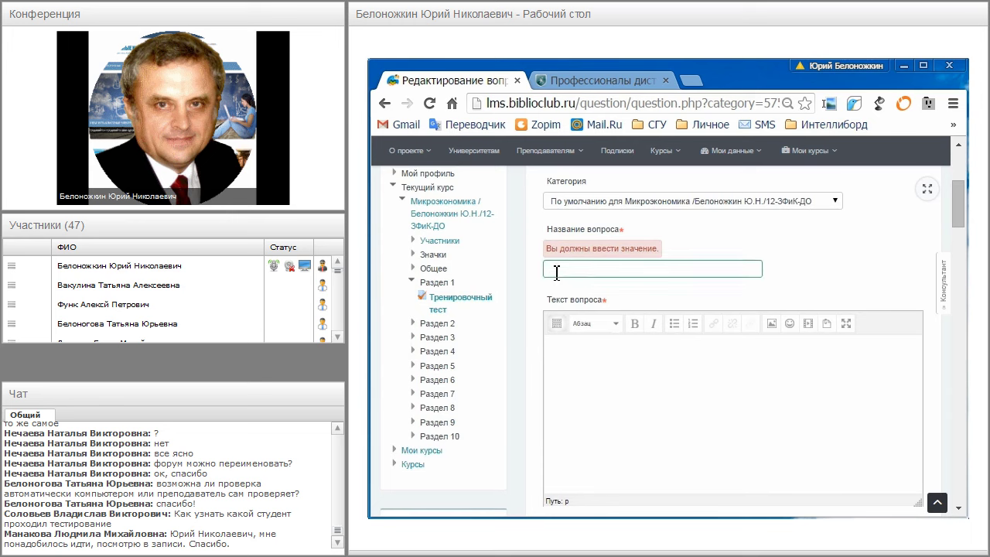
{"action": "left_click", "coordinate": [579, 343]}
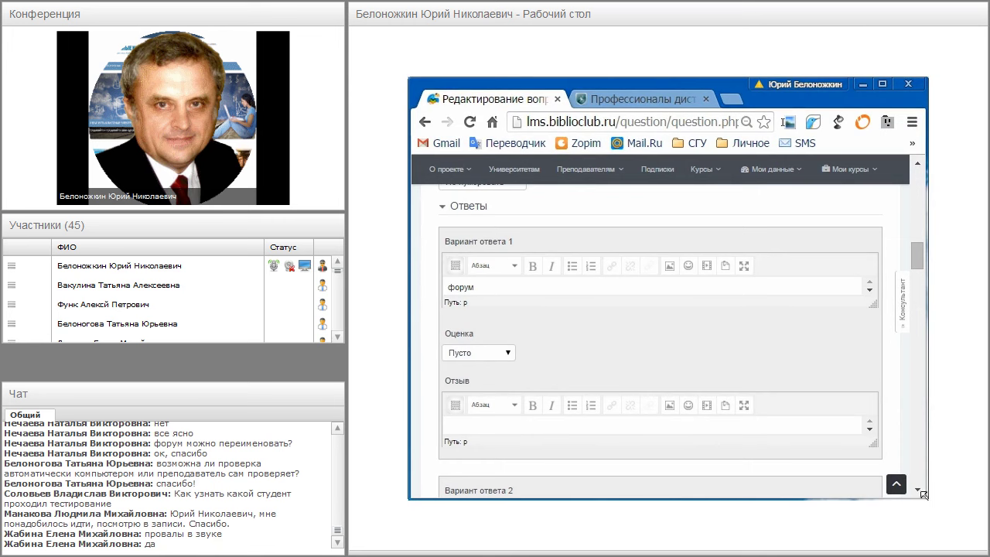
Step: Make the browser window smaller, and enter "тест" as answer option 2 and "файл" as answer option 3
{"action": "left_click_drag", "start_coordinate": [921, 494], "coordinate": [903, 480]}
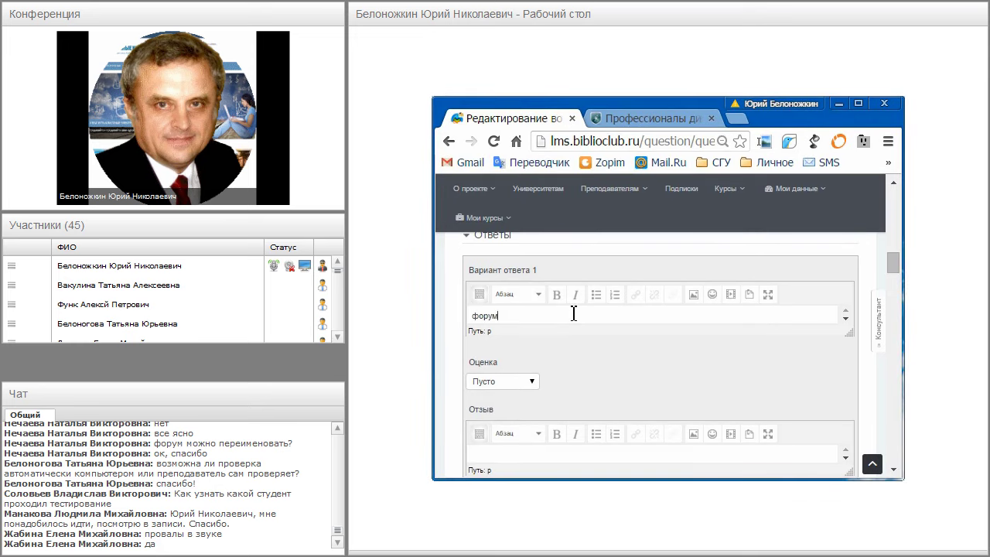
{"action": "scroll", "coordinate": [579, 354], "scroll_direction": "down", "scroll_amount": 1}
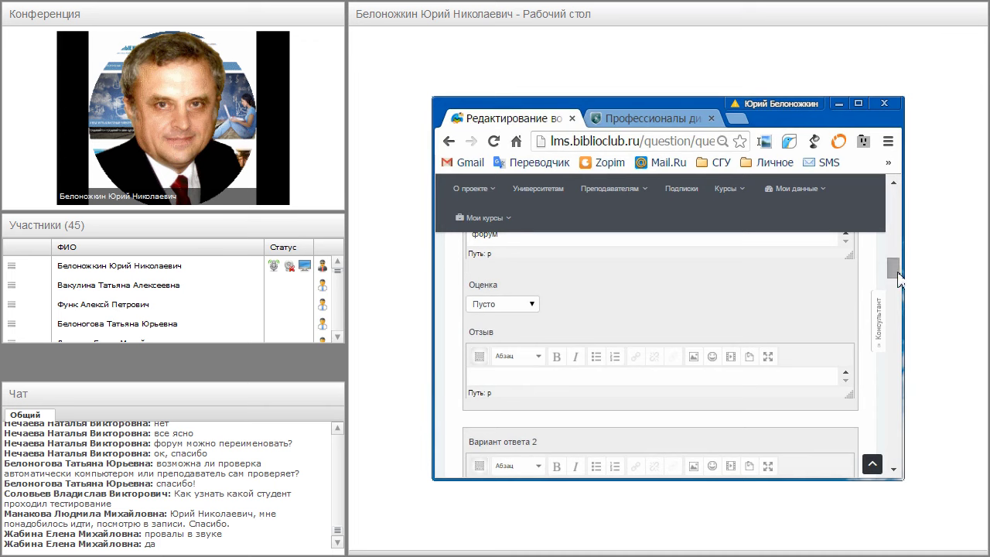
{"action": "scroll", "coordinate": [900, 290], "scroll_direction": "down", "scroll_amount": 1}
{"action": "scroll", "coordinate": [899, 290], "scroll_direction": "down", "scroll_amount": 2}
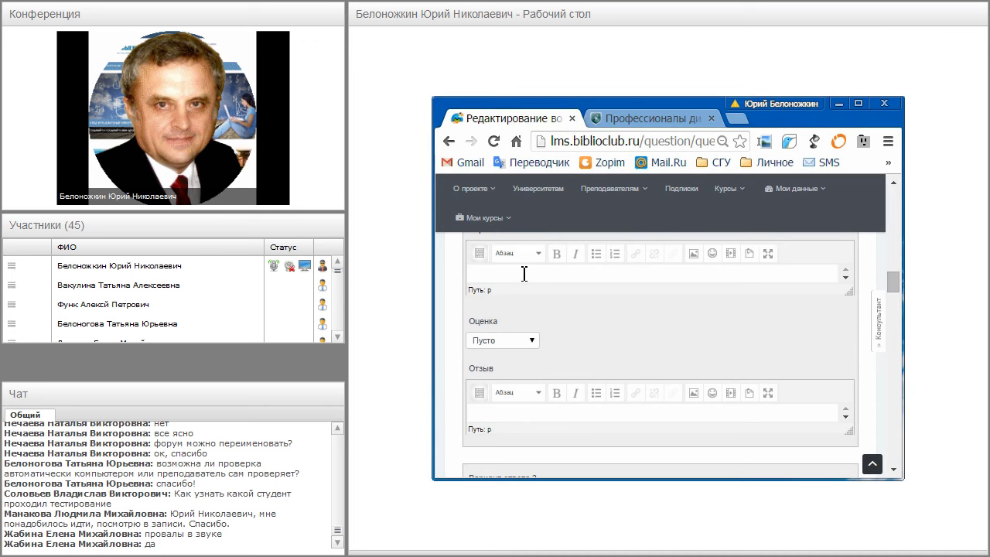
{"action": "type", "text": "ест"}
{"action": "left_click_drag", "start_coordinate": [892, 280], "coordinate": [892, 306]}
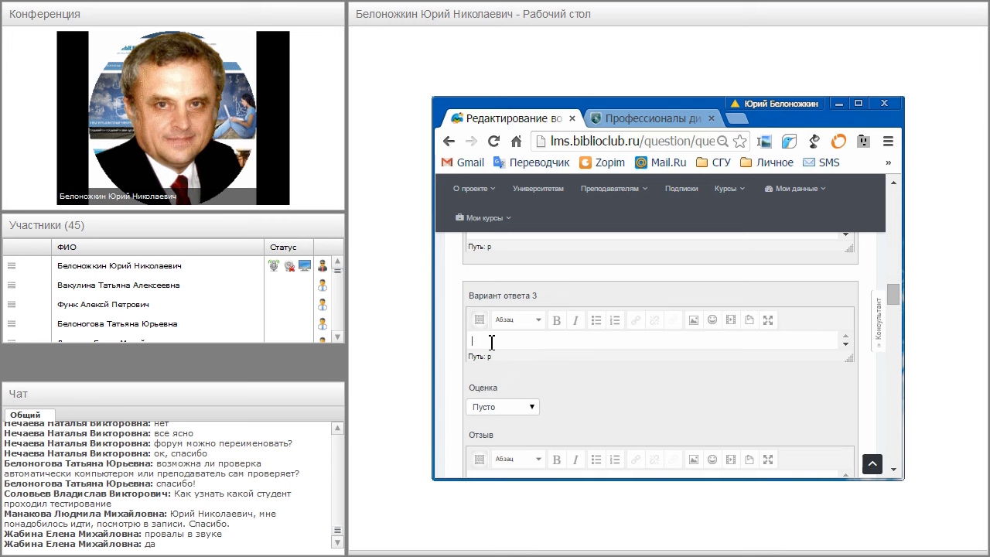
{"action": "type", "text": "файл"}
Step: Set the grade of answer option 1, "форум", to 50%
{"action": "scroll", "coordinate": [636, 347], "scroll_direction": "up", "scroll_amount": 2}
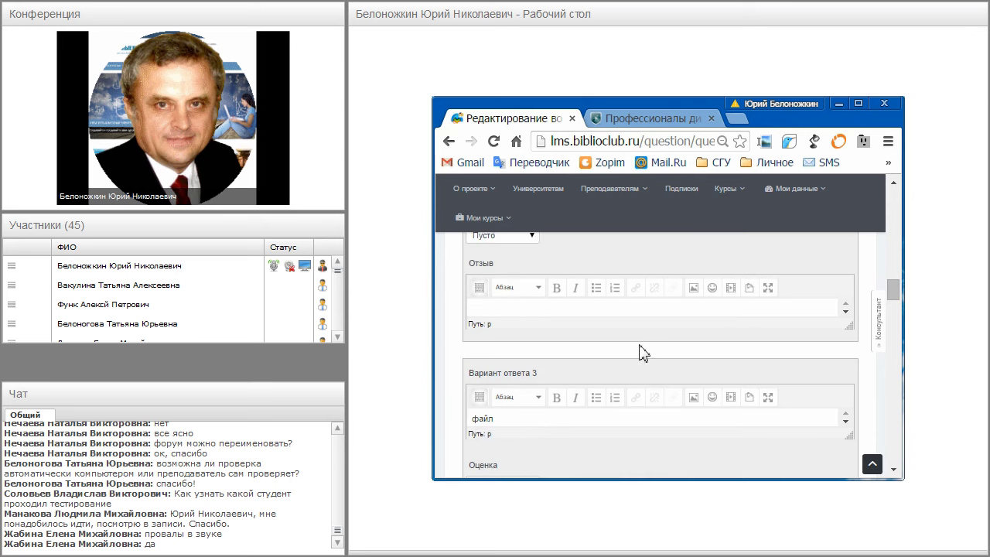
{"action": "scroll", "coordinate": [641, 354], "scroll_direction": "up", "scroll_amount": 3}
{"action": "scroll", "coordinate": [640, 354], "scroll_direction": "up", "scroll_amount": 1}
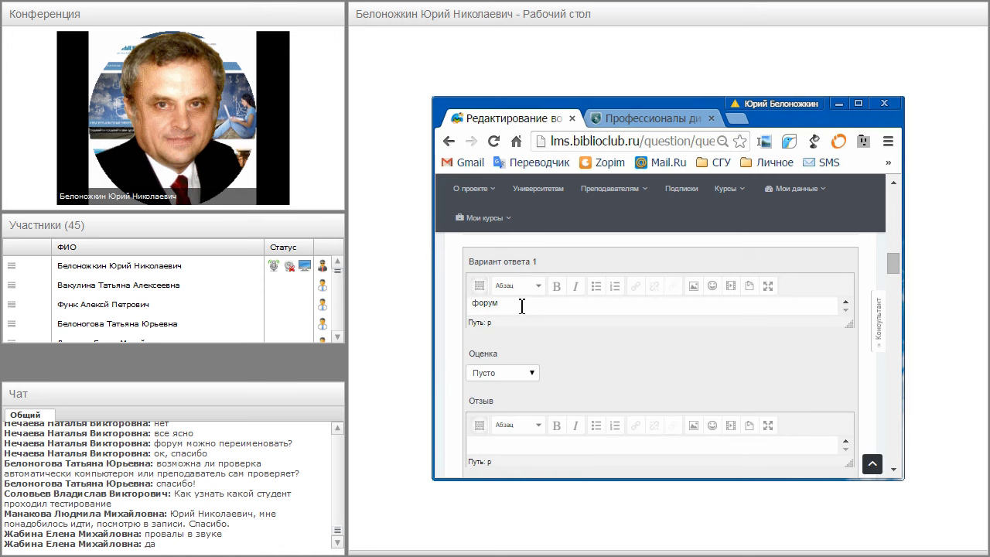
{"action": "left_click", "coordinate": [534, 374]}
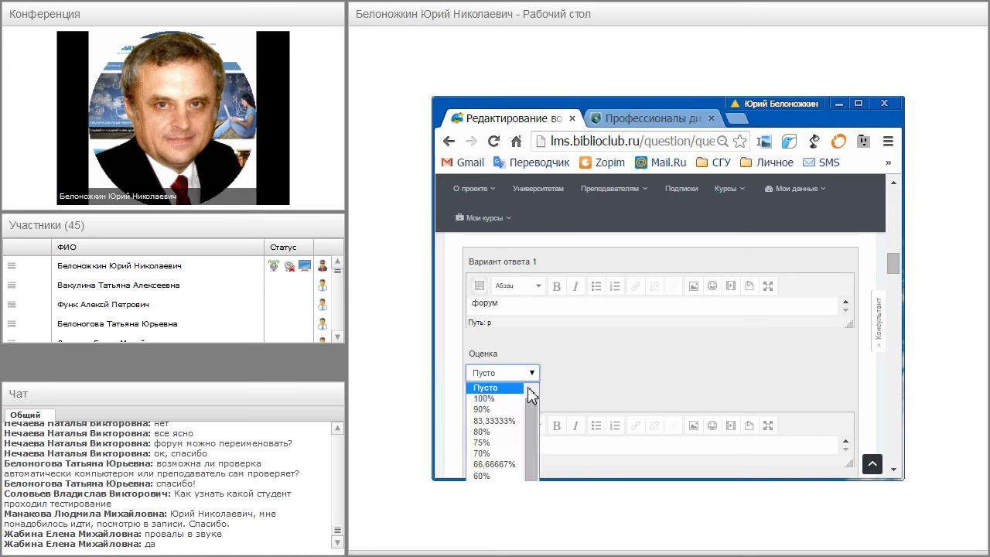
{"action": "left_click", "coordinate": [487, 487]}
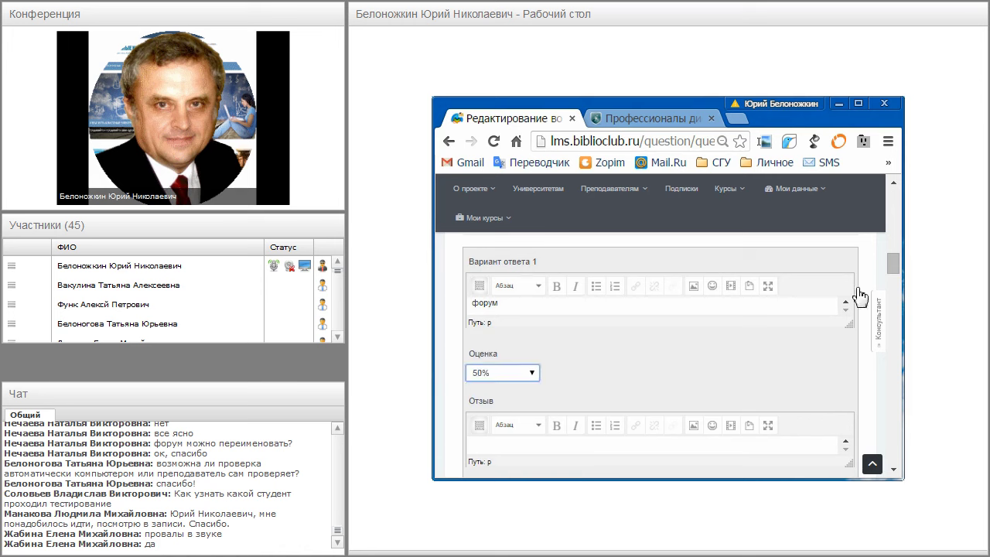
Step: Set the grade of answer option 2, "тест", to 50% and check the grade of option 3, "файл"
{"action": "left_click_drag", "start_coordinate": [893, 267], "coordinate": [894, 289]}
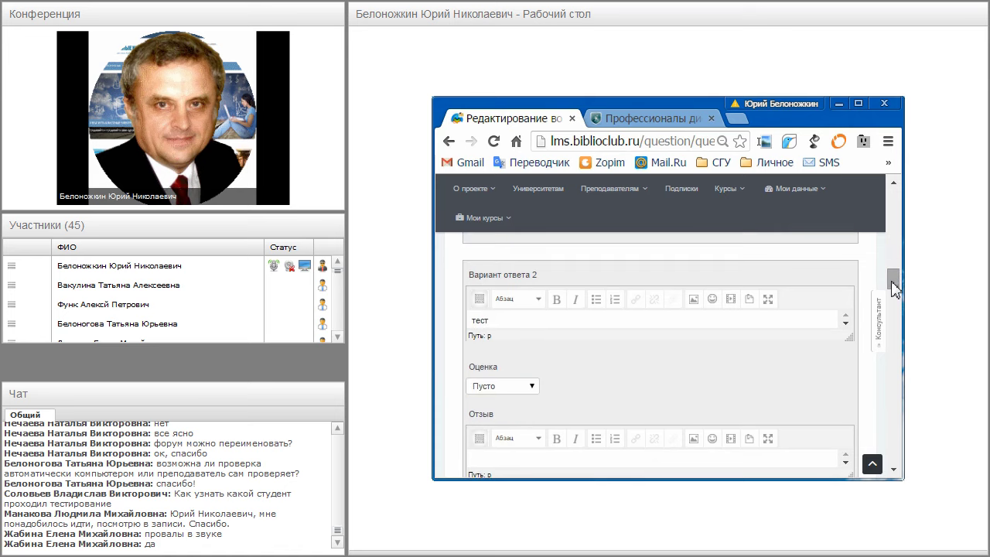
{"action": "left_click", "coordinate": [534, 386]}
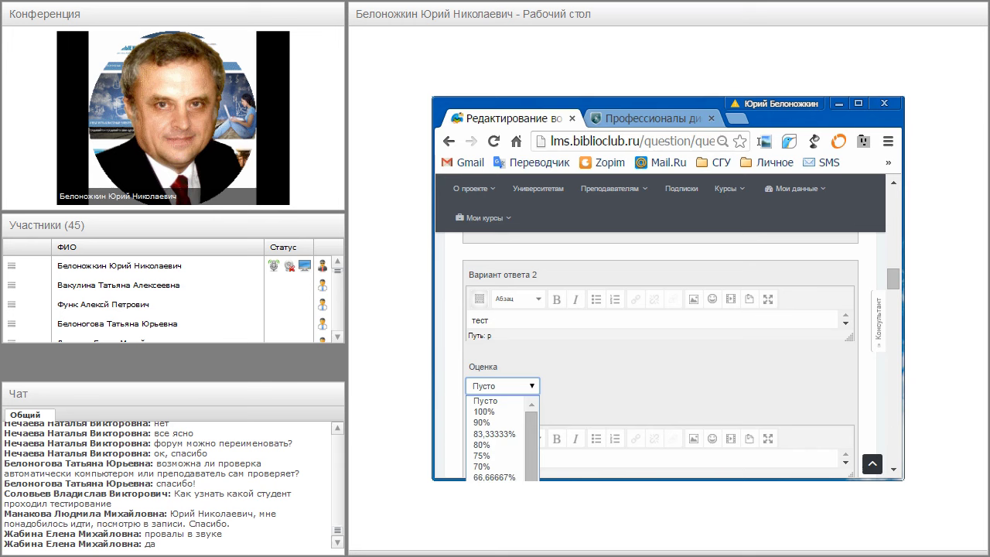
{"action": "left_click", "coordinate": [488, 499]}
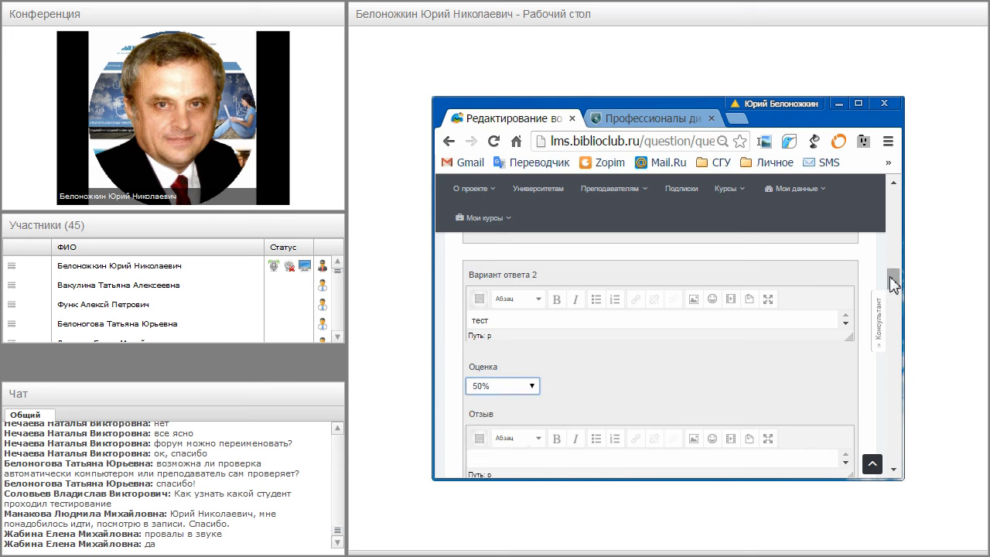
{"action": "scroll", "coordinate": [894, 284], "scroll_direction": "down", "scroll_amount": 3}
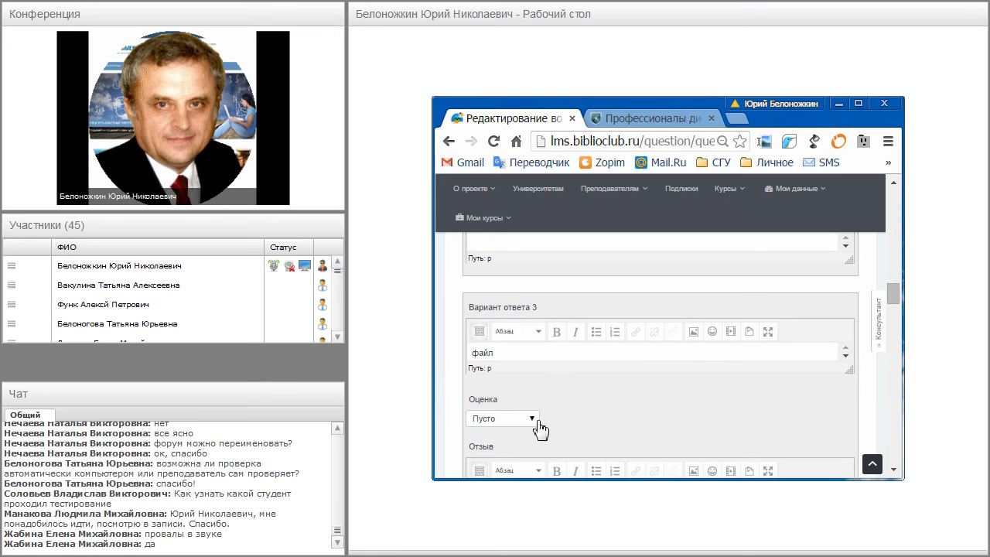
{"action": "scroll", "coordinate": [557, 421], "scroll_direction": "up", "scroll_amount": 1}
{"action": "scroll", "coordinate": [558, 422], "scroll_direction": "up", "scroll_amount": 4}
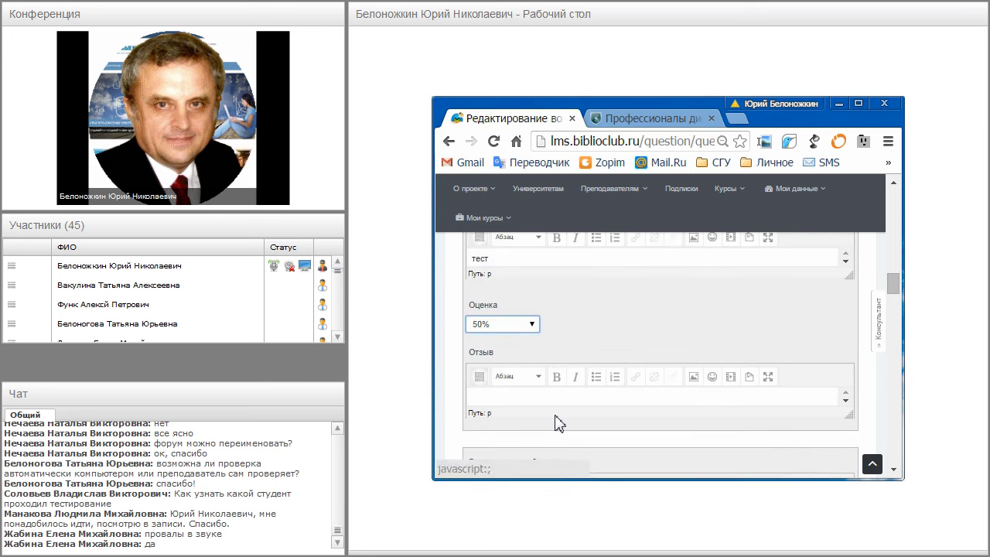
Step: Enter "Верно!" as the feedback for answer options 1, "форум", and 2, "тест"
{"action": "scroll", "coordinate": [559, 421], "scroll_direction": "up", "scroll_amount": 1}
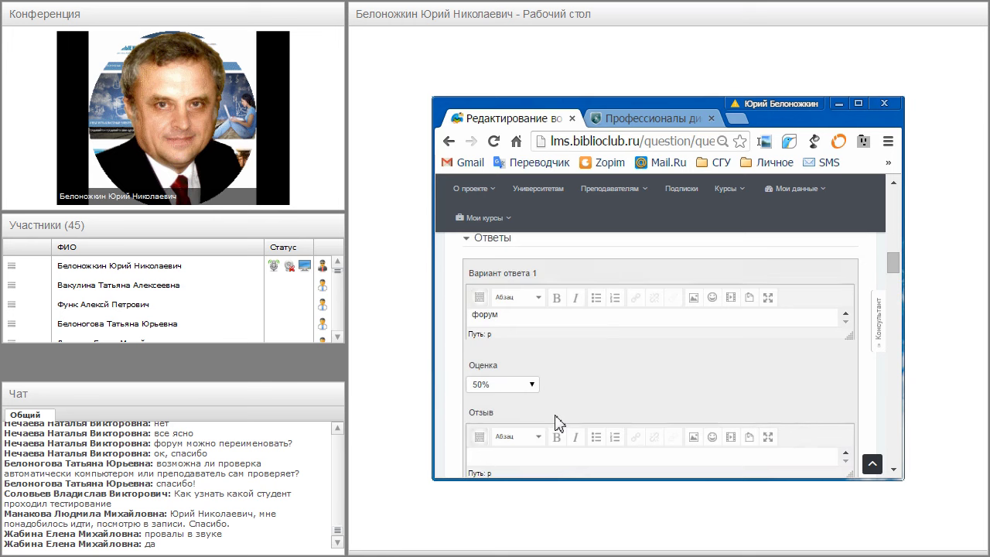
{"action": "scroll", "coordinate": [557, 421], "scroll_direction": "down", "scroll_amount": 1}
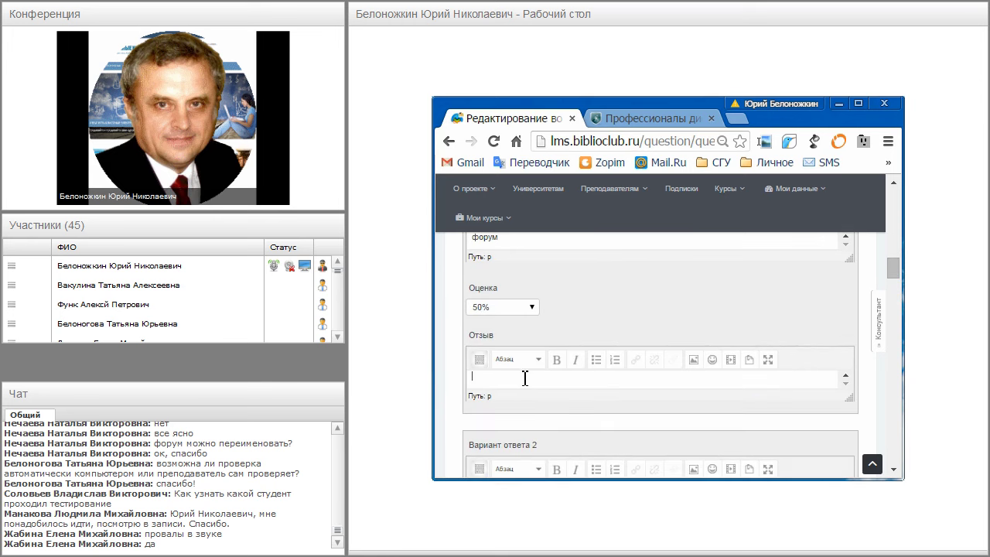
{"action": "type", "text": "Верно!"}
{"action": "scroll", "coordinate": [470, 371], "scroll_direction": "down", "scroll_amount": 1}
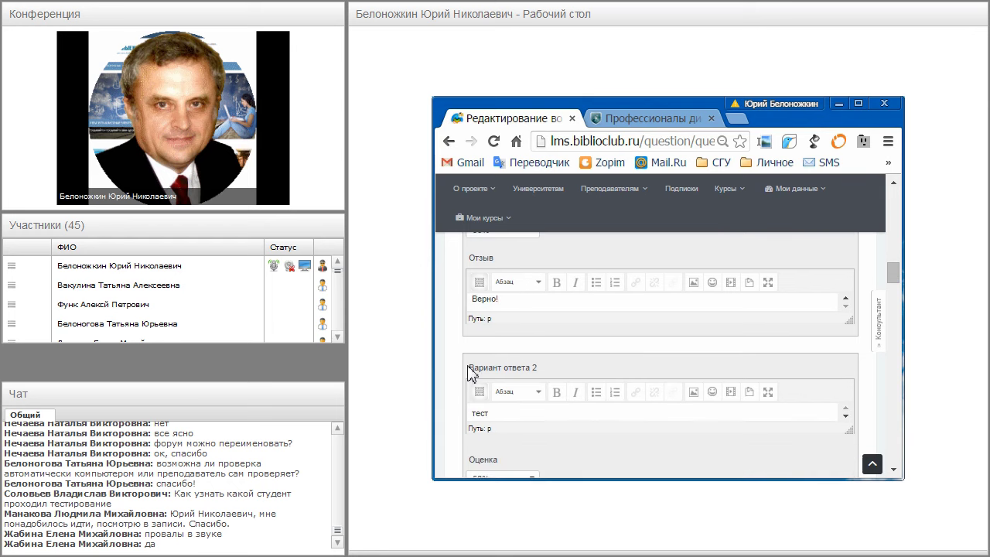
{"action": "scroll", "coordinate": [470, 371], "scroll_direction": "down", "scroll_amount": 2}
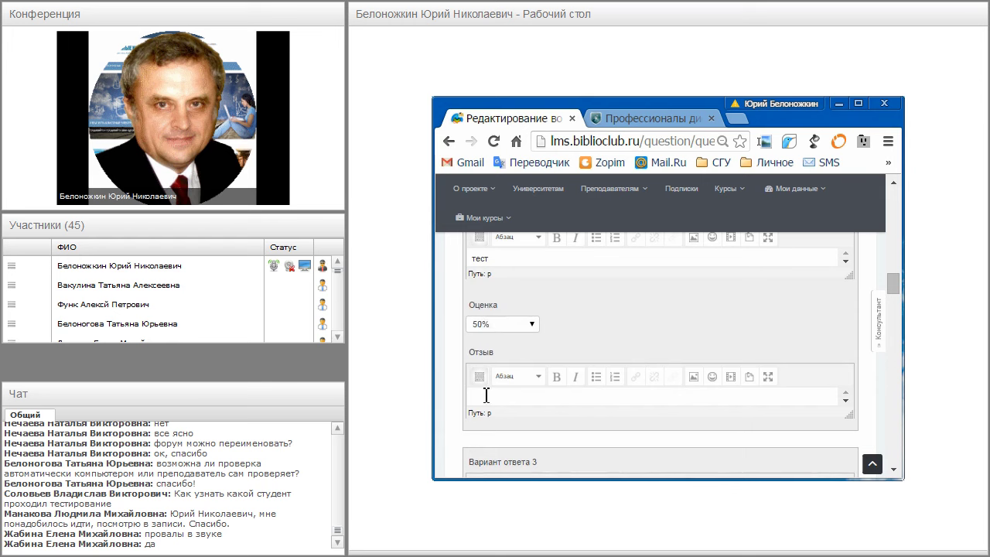
{"action": "type", "text": "Верно!"}
Step: Enter "Не верно, вы слабо освоили материал" as the feedback for answer option 3, "файл"
{"action": "scroll", "coordinate": [486, 397], "scroll_direction": "down", "scroll_amount": 2}
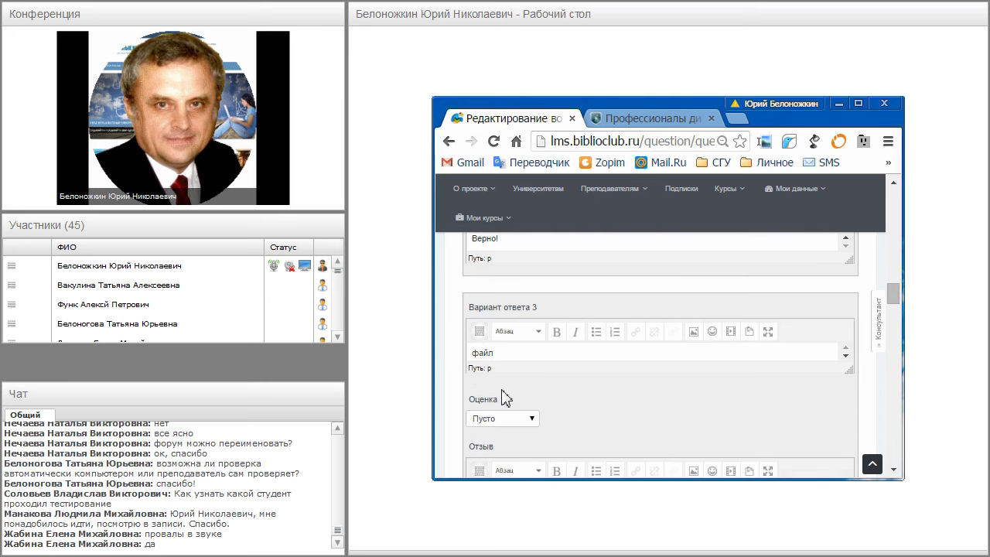
{"action": "scroll", "coordinate": [502, 377], "scroll_direction": "down", "scroll_amount": 1}
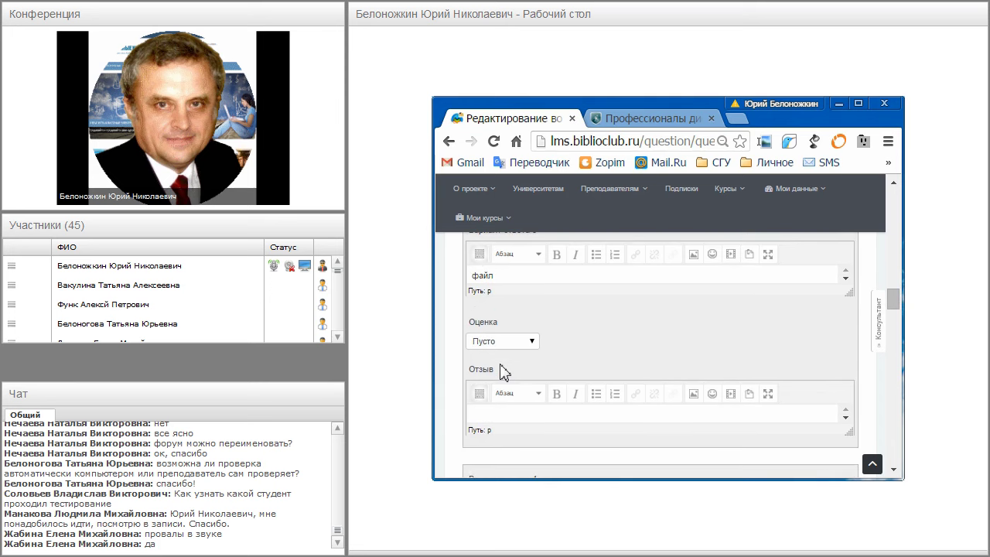
{"action": "left_click", "coordinate": [493, 416]}
{"action": "type", "text": "Не"}
{"action": "type", "text": " верно"}
{"action": "type", "text": ", "}
{"action": "type", "text": "вы"}
{"action": "type", "text": " соабо"}
{"action": "key", "text": "BackSpace"}
{"action": "key", "text": "BackSpace"}
{"action": "key", "text": "BackSpace"}
{"action": "key", "text": "BackSpace"}
{"action": "type", "text": "лабо "}
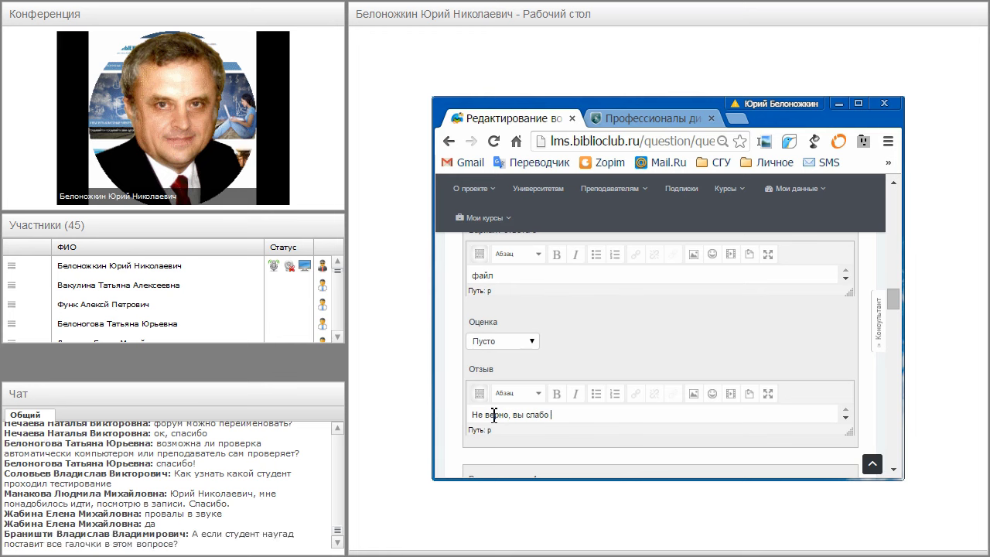
{"action": "type", "text": "освоили материал"}
Step: Leave the remaining answer options empty and save the question
{"action": "scroll", "coordinate": [639, 416], "scroll_direction": "down", "scroll_amount": 1}
{"action": "scroll", "coordinate": [639, 417], "scroll_direction": "down", "scroll_amount": 2}
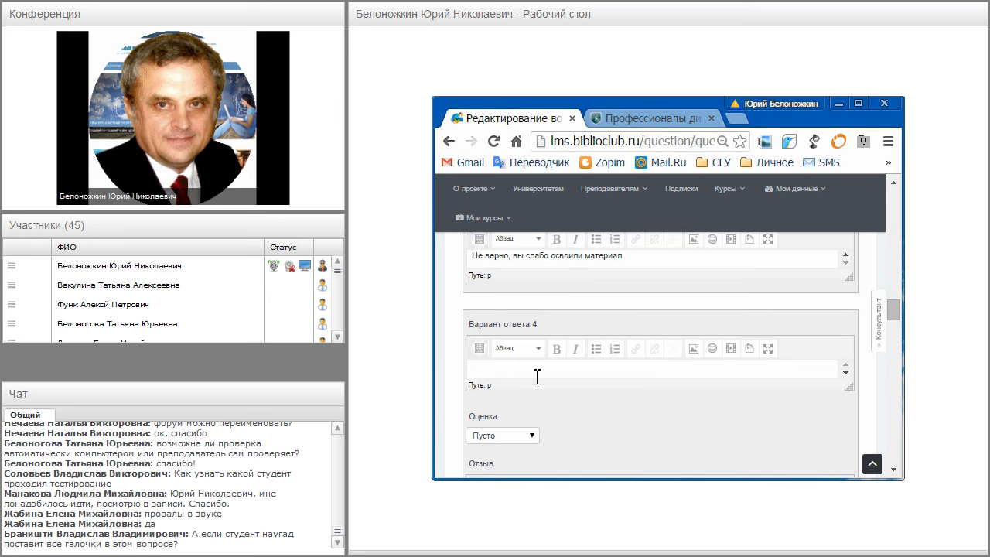
{"action": "scroll", "coordinate": [530, 374], "scroll_direction": "down", "scroll_amount": 3}
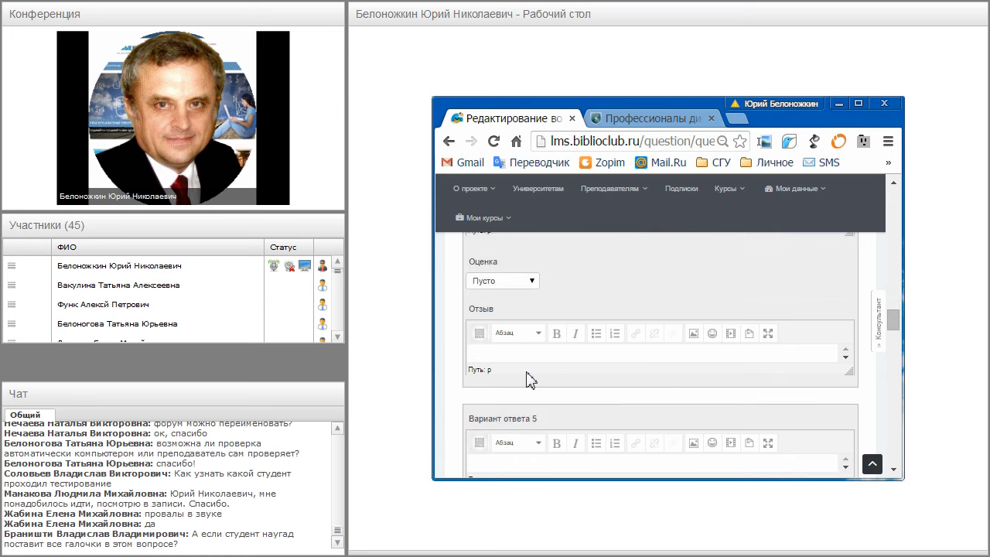
{"action": "scroll", "coordinate": [531, 377], "scroll_direction": "down", "scroll_amount": 2}
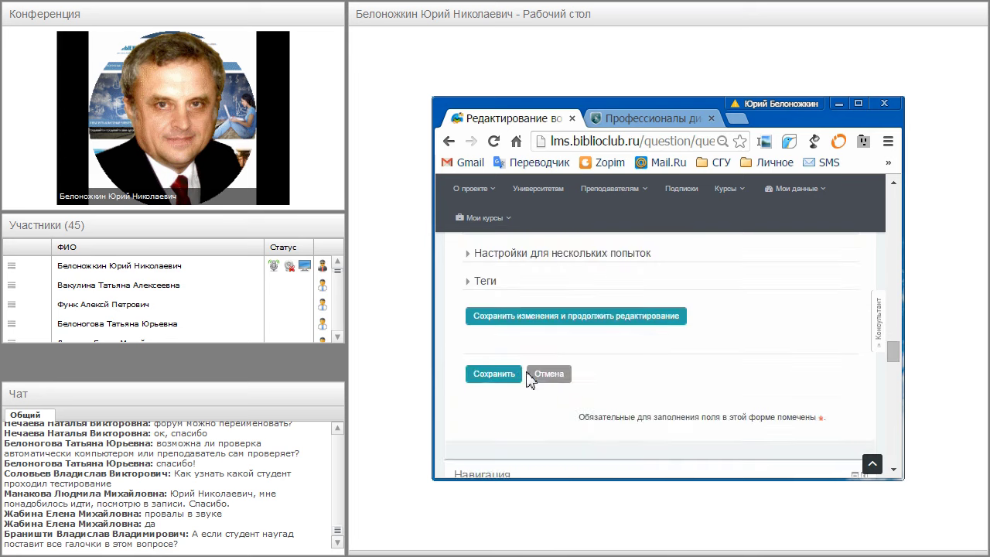
{"action": "scroll", "coordinate": [534, 376], "scroll_direction": "up", "scroll_amount": 2}
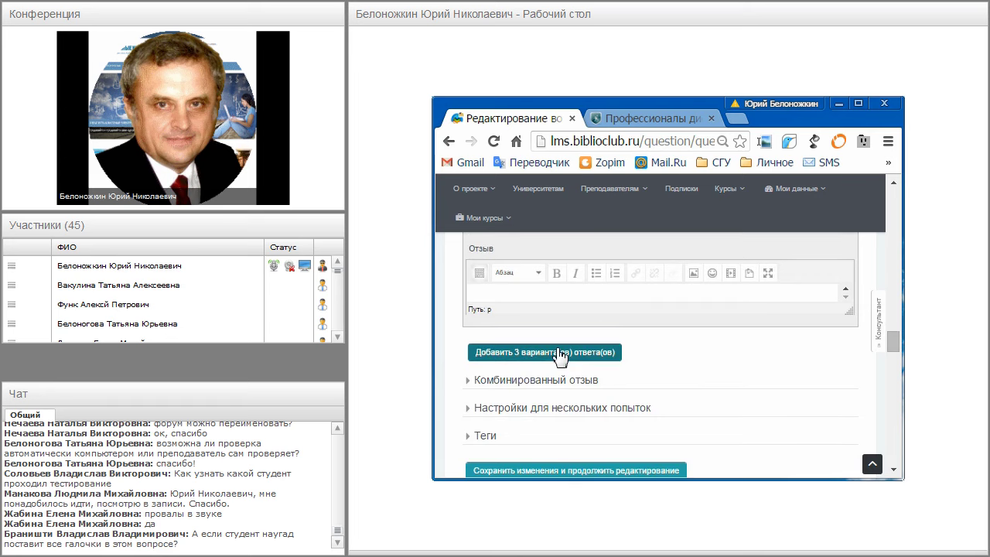
{"action": "scroll", "coordinate": [623, 406], "scroll_direction": "down", "scroll_amount": 3}
{"action": "scroll", "coordinate": [580, 352], "scroll_direction": "up", "scroll_amount": 1}
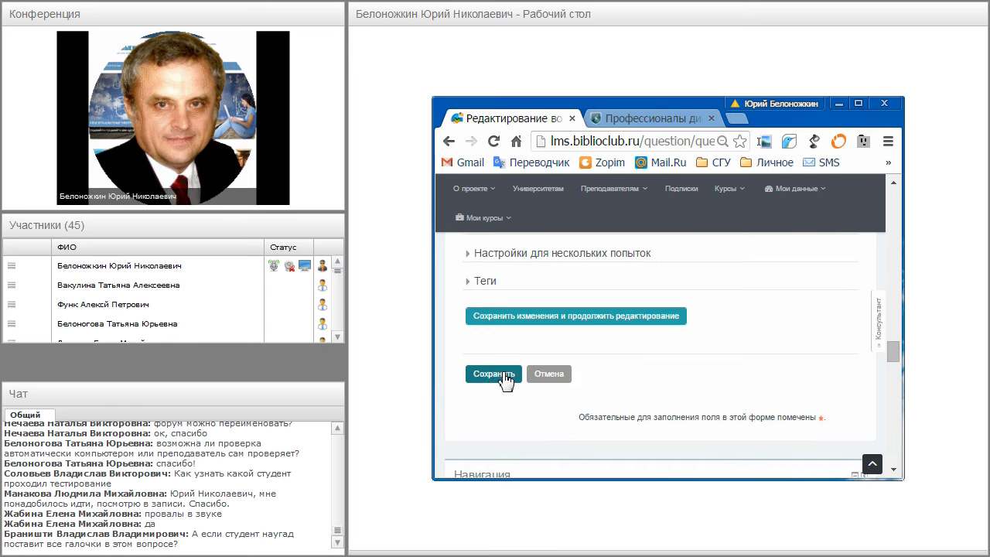
{"action": "left_click", "coordinate": [503, 374]}
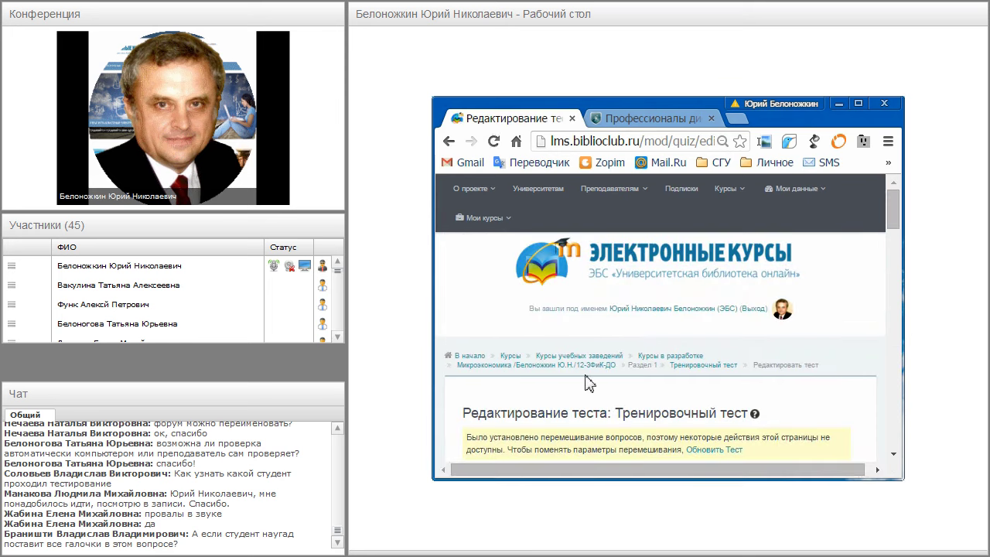
Step: Open the preview of the question "Какие существуют элементы учебной активности" from the quiz editing page
{"action": "scroll", "coordinate": [732, 397], "scroll_direction": "down", "scroll_amount": 3}
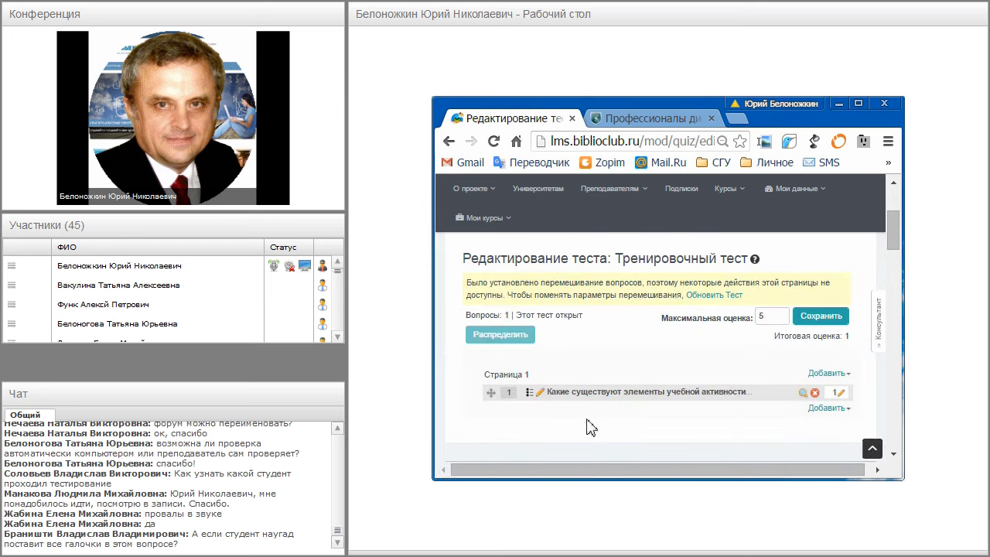
{"action": "scroll", "coordinate": [588, 428], "scroll_direction": "down", "scroll_amount": 1}
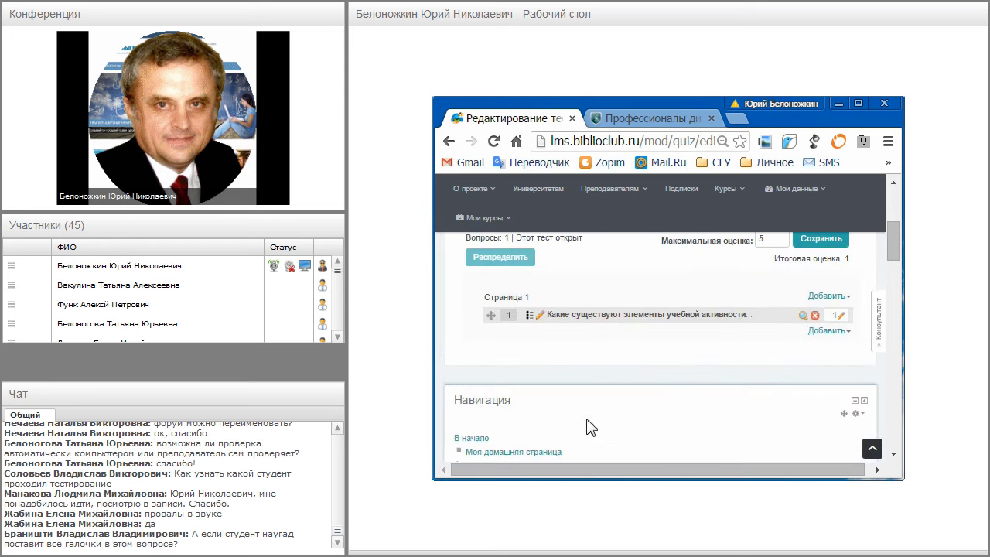
{"action": "left_click", "coordinate": [805, 317]}
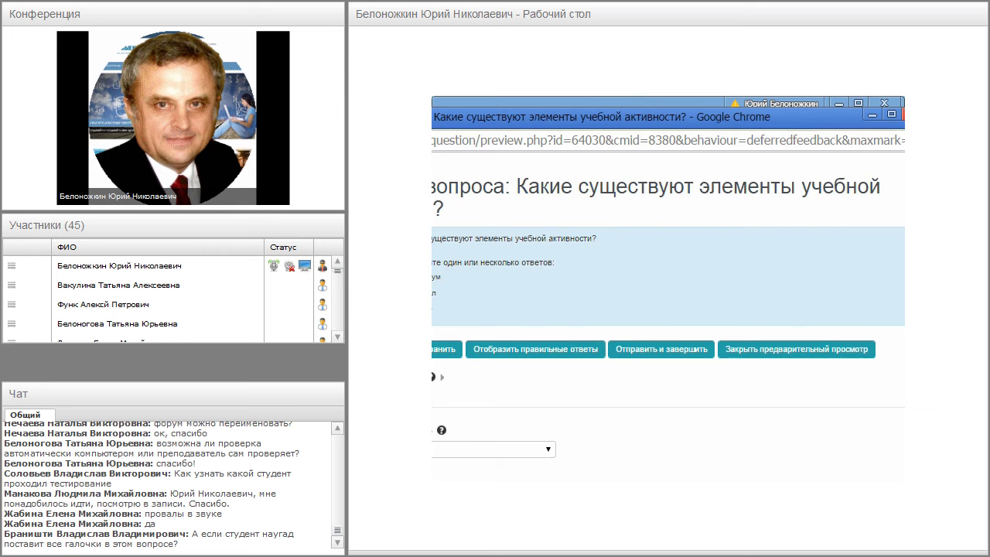
{"action": "left_click", "coordinate": [900, 115]}
{"action": "left_click", "coordinate": [805, 198]}
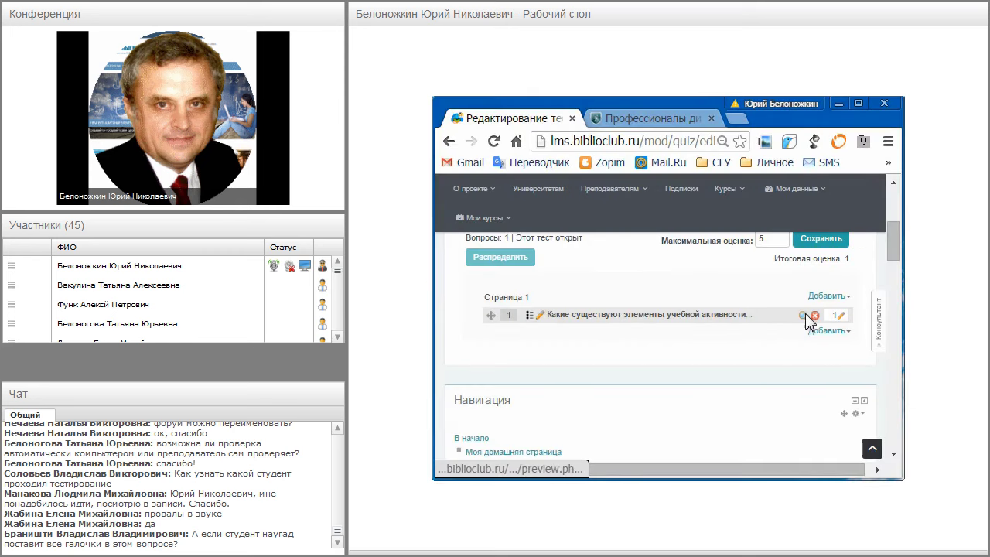
{"action": "left_click", "coordinate": [805, 316]}
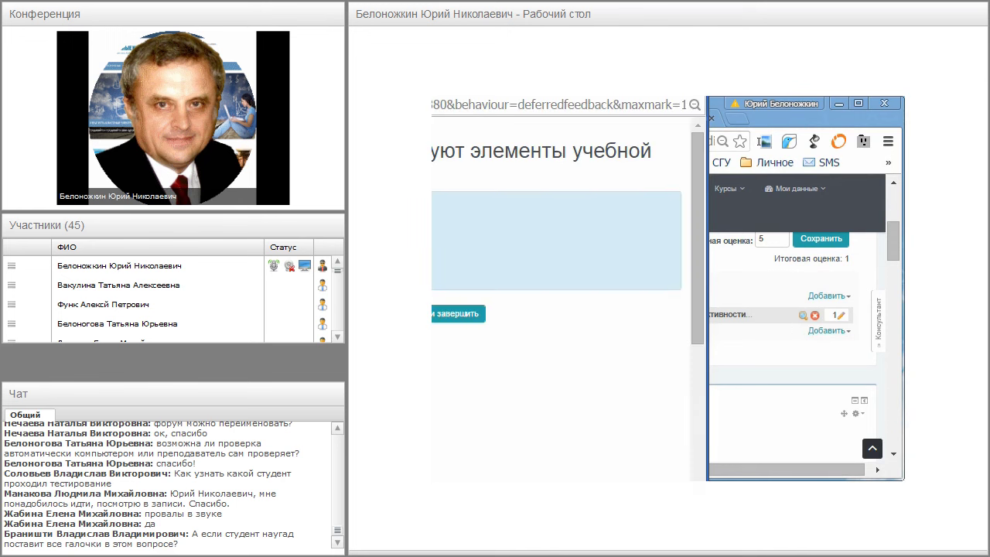
Step: Convert the question preview window to a tab, attach it to the main browser window and bring it into view
{"action": "left_click_drag", "start_coordinate": [781, 103], "coordinate": [655, 147]}
{"action": "right_click", "coordinate": [655, 147]}
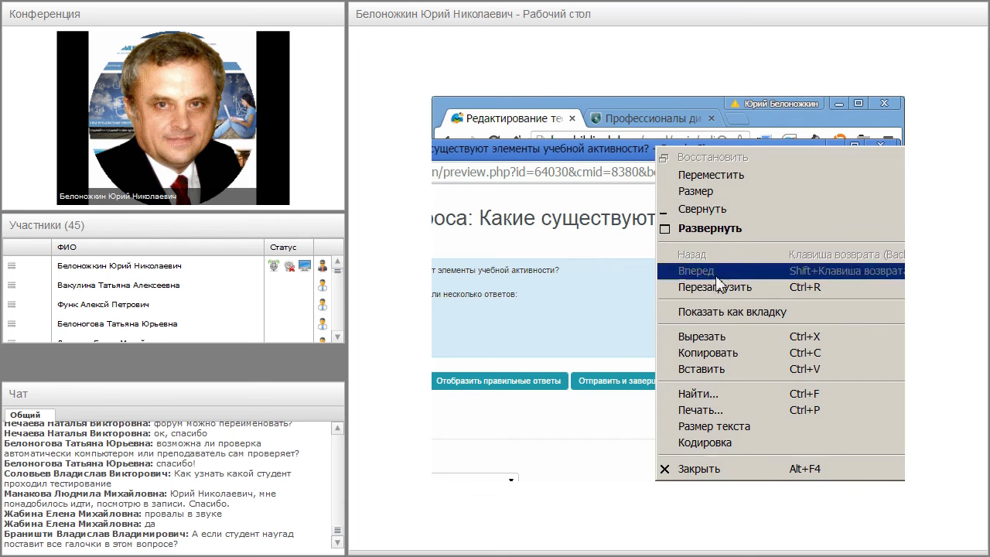
{"action": "left_click", "coordinate": [725, 319]}
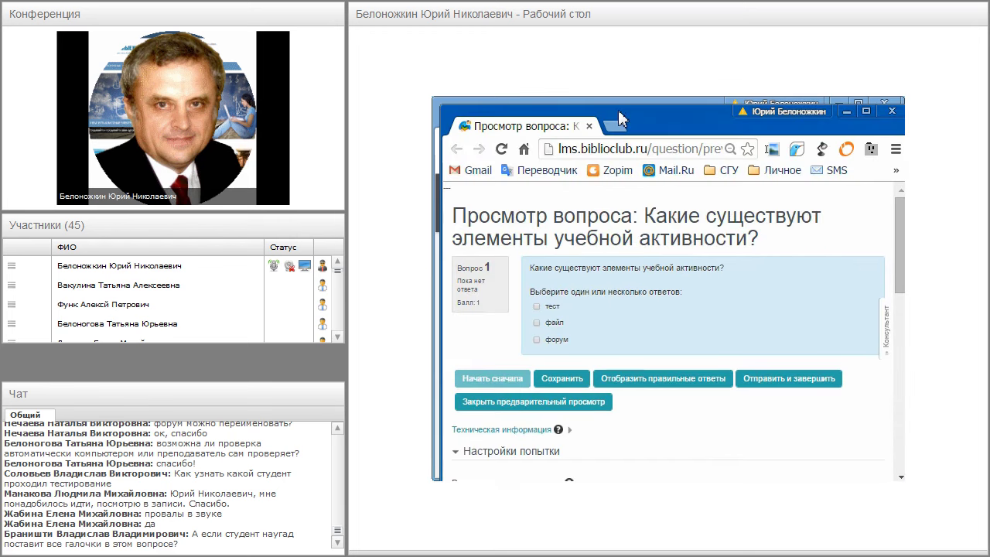
{"action": "left_click_drag", "start_coordinate": [624, 116], "coordinate": [603, 119]}
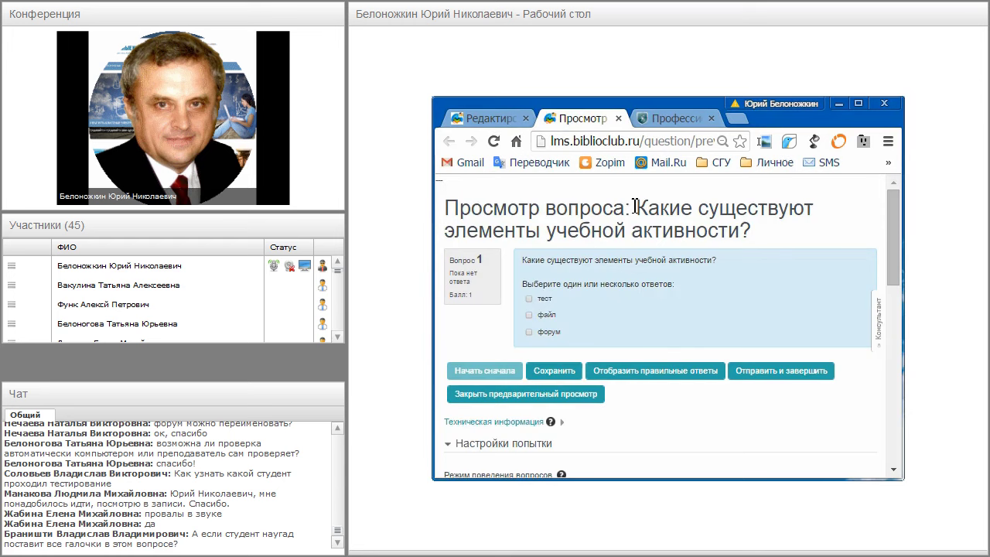
{"action": "left_click", "coordinate": [488, 118]}
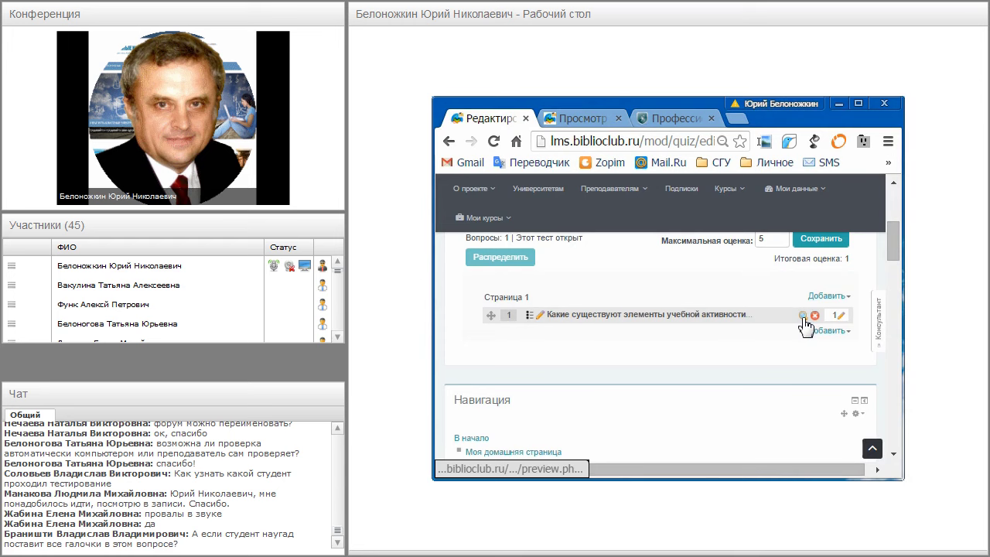
{"action": "left_click", "coordinate": [586, 122]}
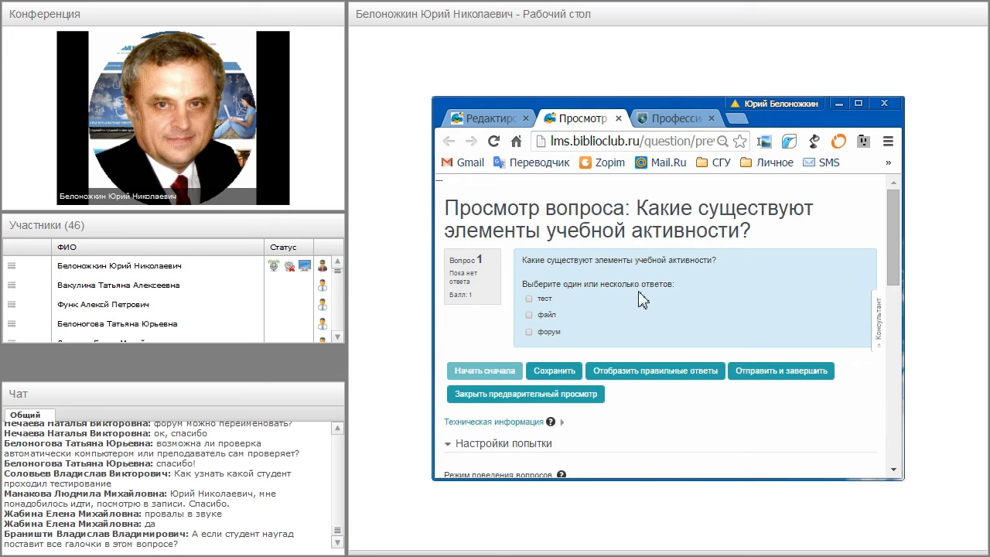
Step: Select all three answers, "тест", "файл" and "форум", in the question preview, submit and finish the attempt, and review the page
{"action": "left_click", "coordinate": [530, 299]}
{"action": "left_click", "coordinate": [530, 315]}
{"action": "left_click", "coordinate": [530, 332]}
{"action": "left_click_drag", "start_coordinate": [472, 294], "coordinate": [467, 294]}
{"action": "left_click", "coordinate": [530, 300]}
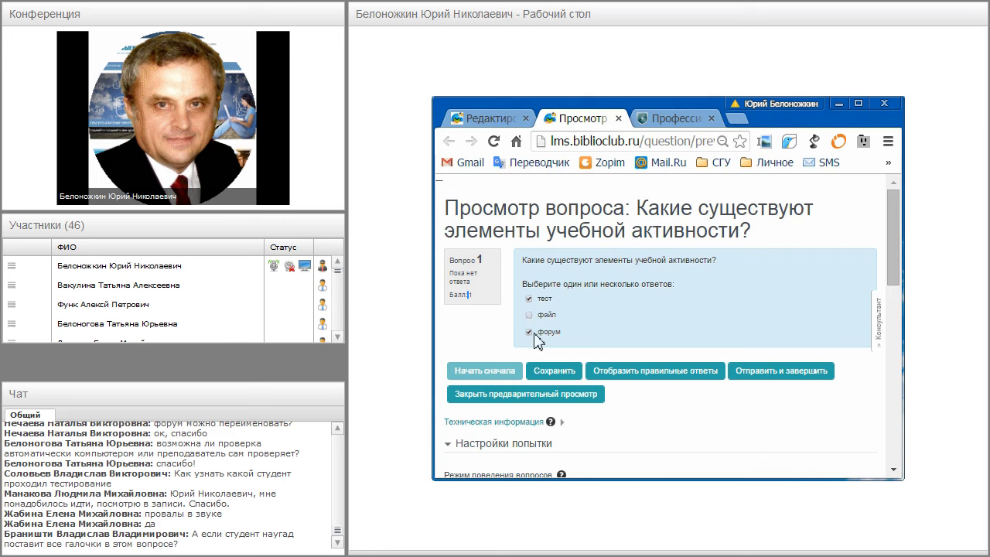
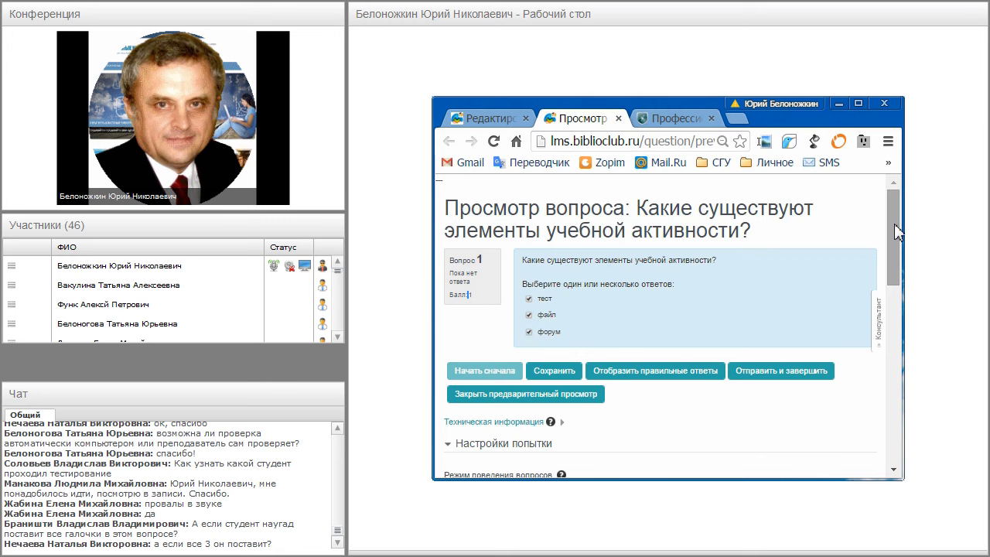
{"action": "left_click_drag", "start_coordinate": [894, 224], "coordinate": [896, 234]}
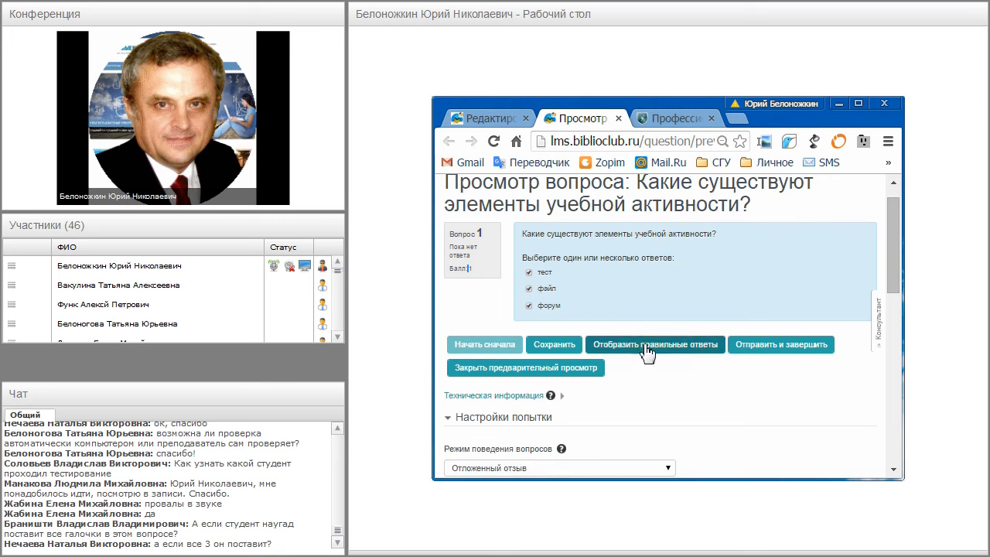
{"action": "left_click", "coordinate": [751, 349]}
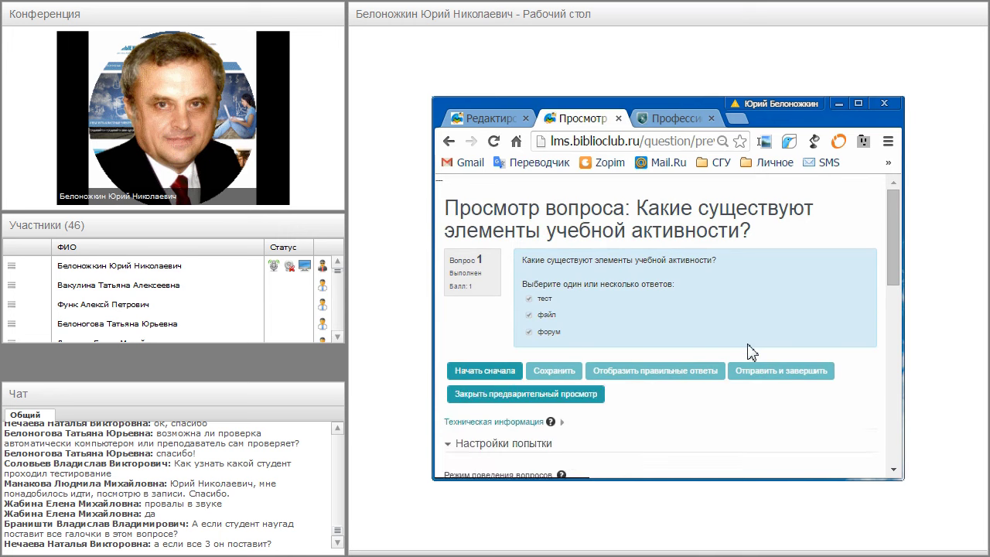
{"action": "scroll", "coordinate": [751, 352], "scroll_direction": "down", "scroll_amount": 3}
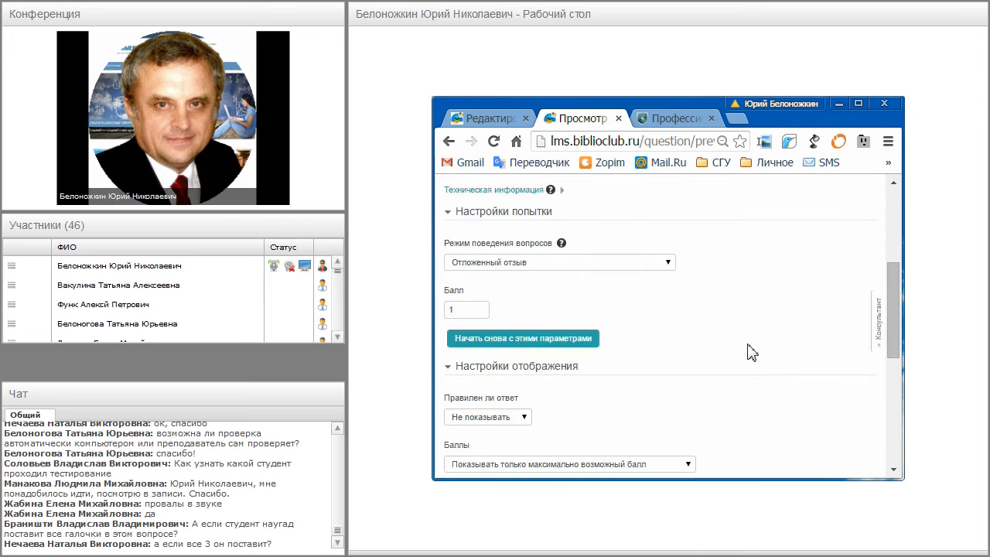
{"action": "scroll", "coordinate": [750, 352], "scroll_direction": "down", "scroll_amount": 3}
{"action": "scroll", "coordinate": [751, 352], "scroll_direction": "up", "scroll_amount": 6}
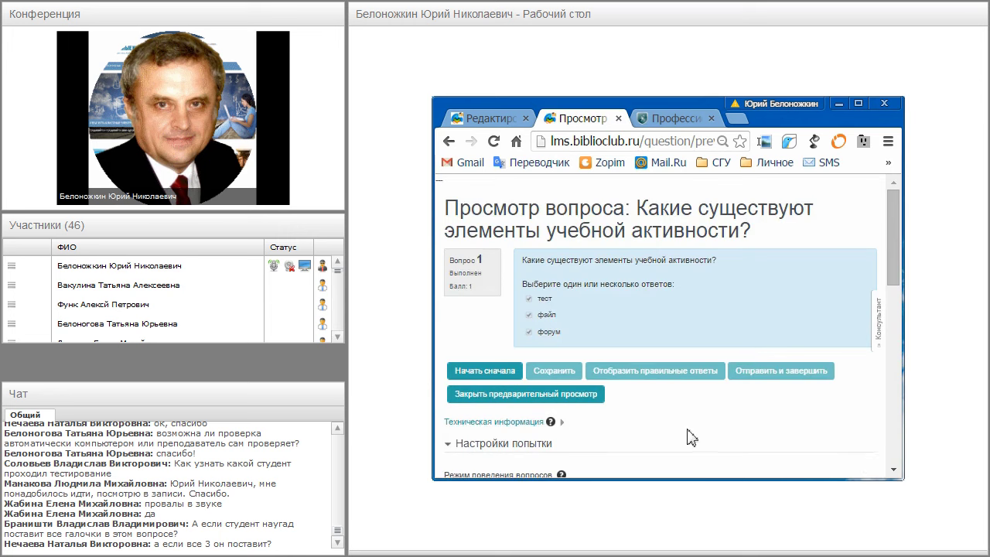
{"action": "scroll", "coordinate": [692, 437], "scroll_direction": "down", "scroll_amount": 3}
{"action": "scroll", "coordinate": [687, 435], "scroll_direction": "up", "scroll_amount": 3}
Step: Restart the preview attempt, select "тест", "файл" and "форум" again, and save the answer
{"action": "left_click", "coordinate": [489, 371]}
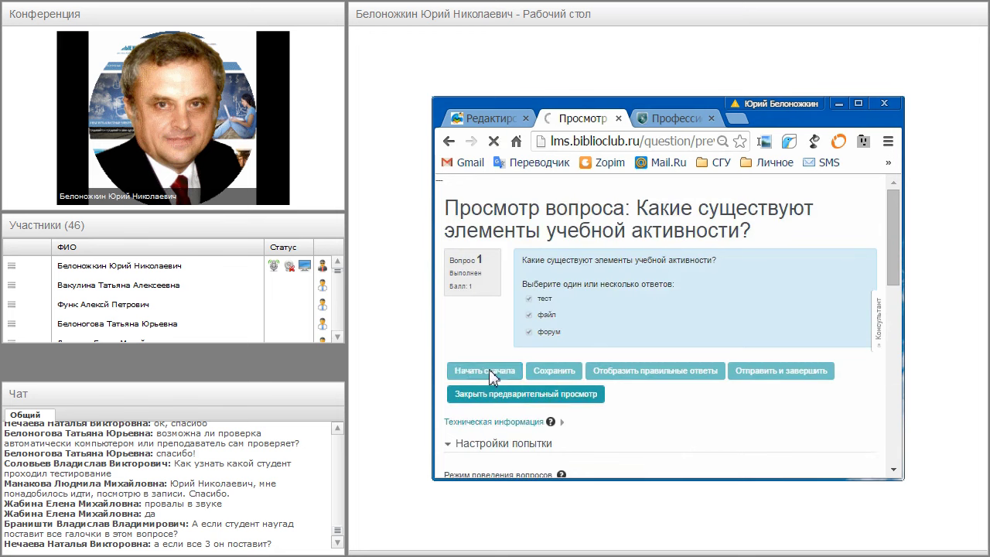
{"action": "left_click", "coordinate": [528, 332]}
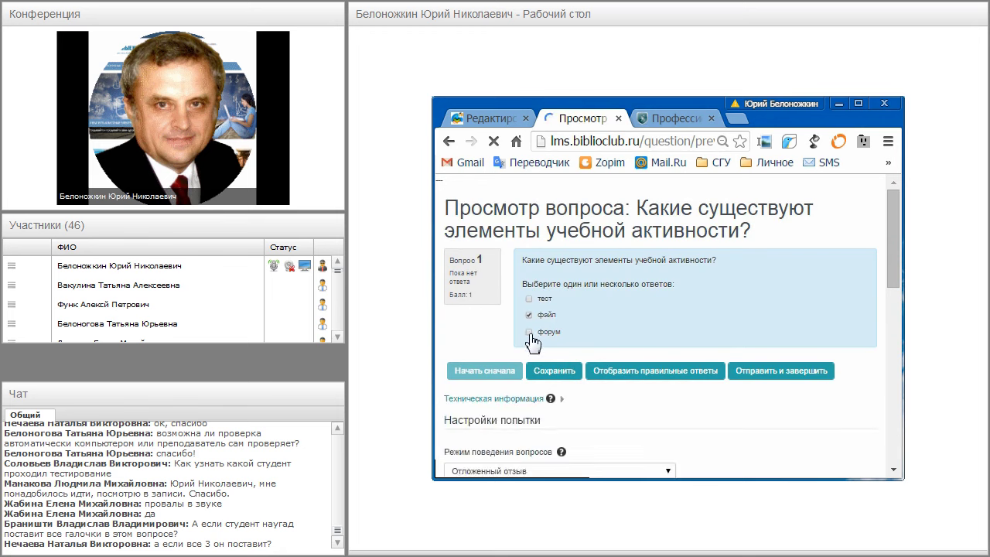
{"action": "left_click", "coordinate": [529, 299]}
{"action": "left_click", "coordinate": [528, 315]}
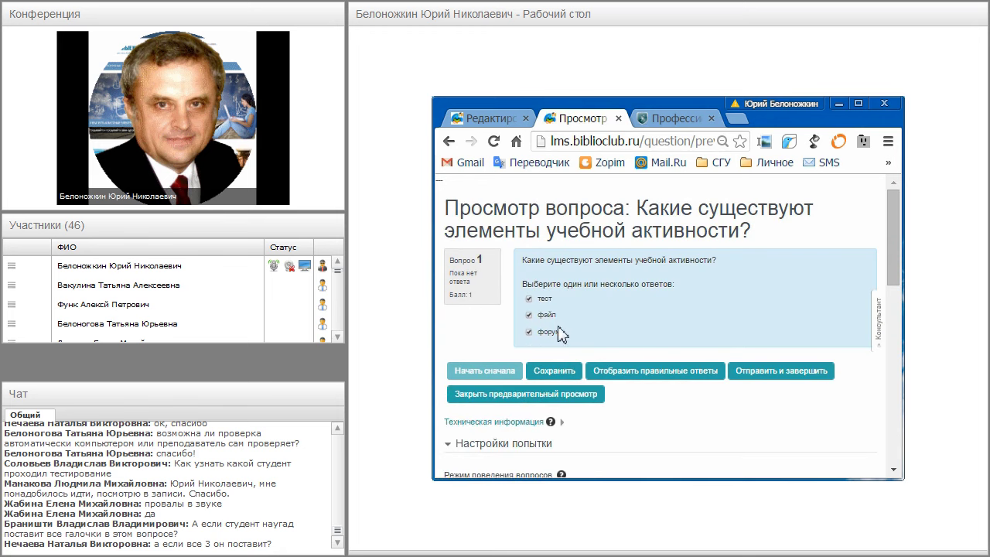
{"action": "left_click", "coordinate": [564, 375]}
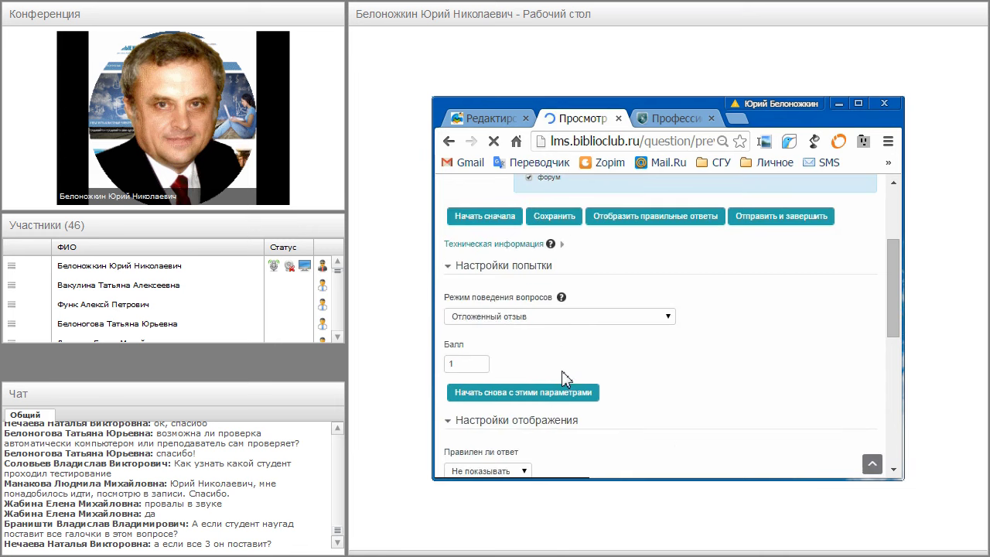
{"action": "scroll", "coordinate": [562, 379], "scroll_direction": "up", "scroll_amount": 2}
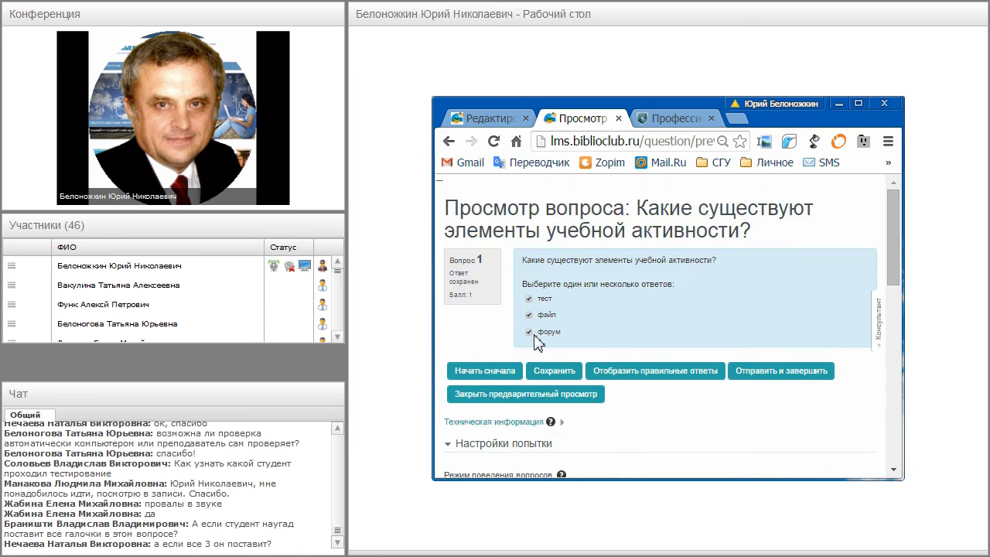
{"action": "scroll", "coordinate": [477, 329], "scroll_direction": "down", "scroll_amount": 2}
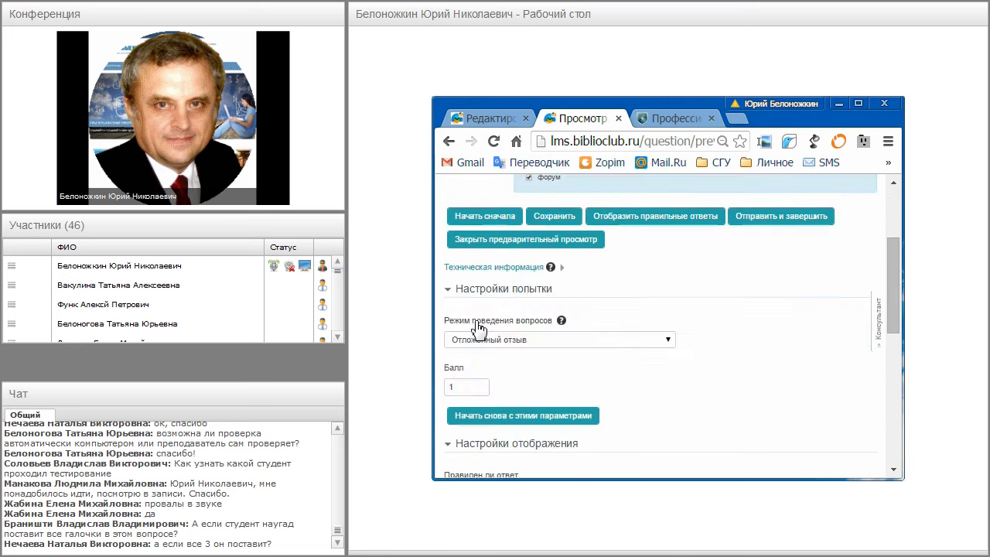
{"action": "scroll", "coordinate": [480, 328], "scroll_direction": "down", "scroll_amount": 1}
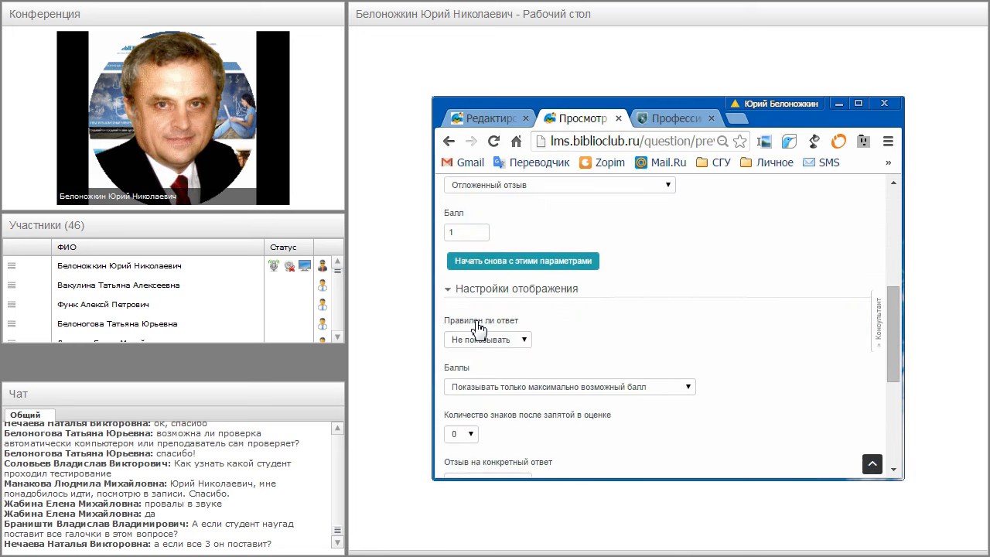
{"action": "scroll", "coordinate": [480, 329], "scroll_direction": "down", "scroll_amount": 3}
{"action": "scroll", "coordinate": [480, 329], "scroll_direction": "up", "scroll_amount": 8}
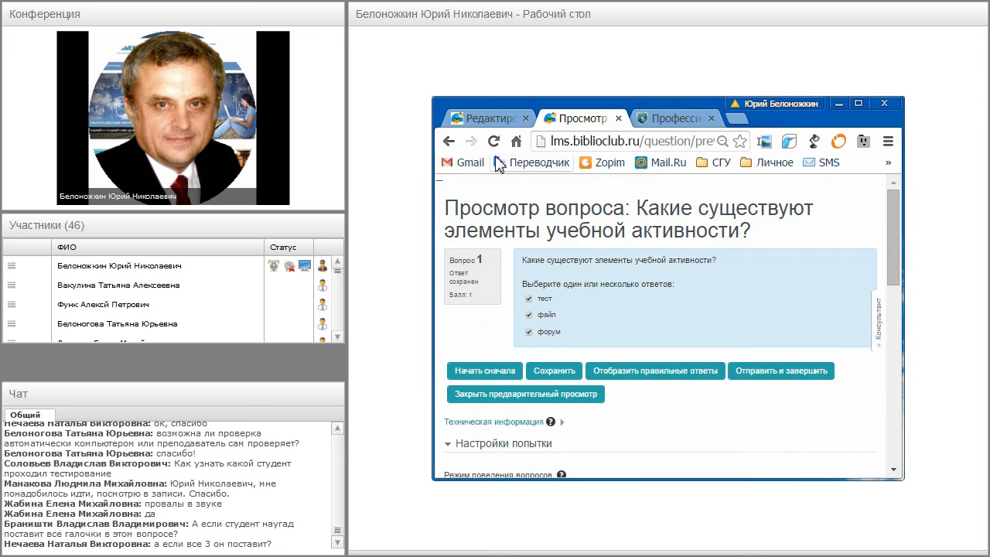
Step: Return to the quiz editing page and open the main page of the quiz "Тренировочный тест"
{"action": "left_click", "coordinate": [492, 120]}
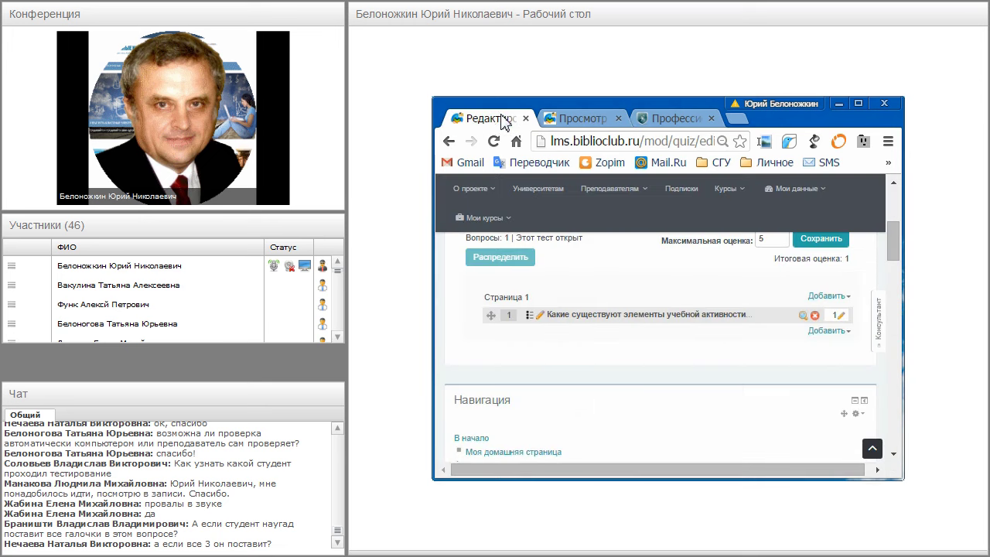
{"action": "left_click", "coordinate": [584, 190]}
{"action": "left_click", "coordinate": [573, 361]}
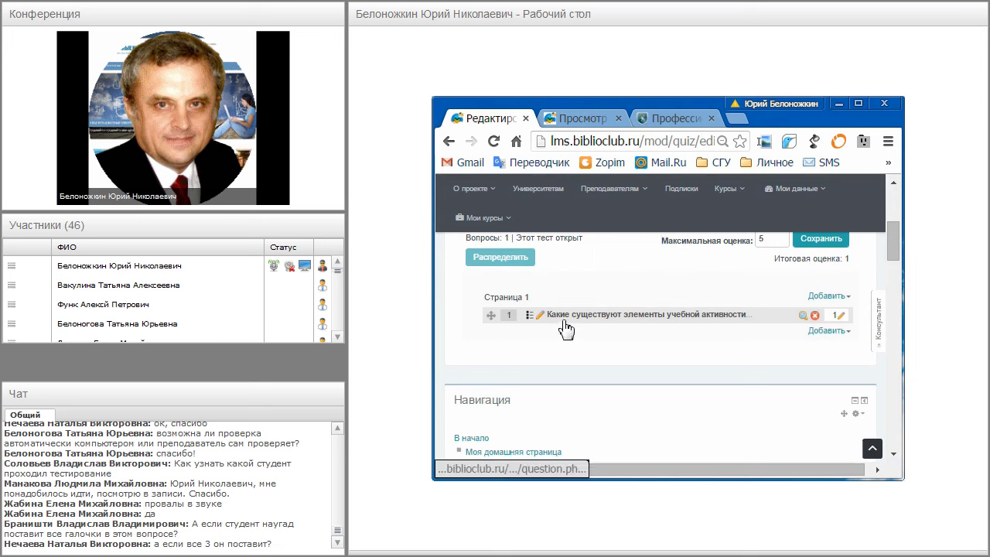
{"action": "left_click", "coordinate": [611, 188]}
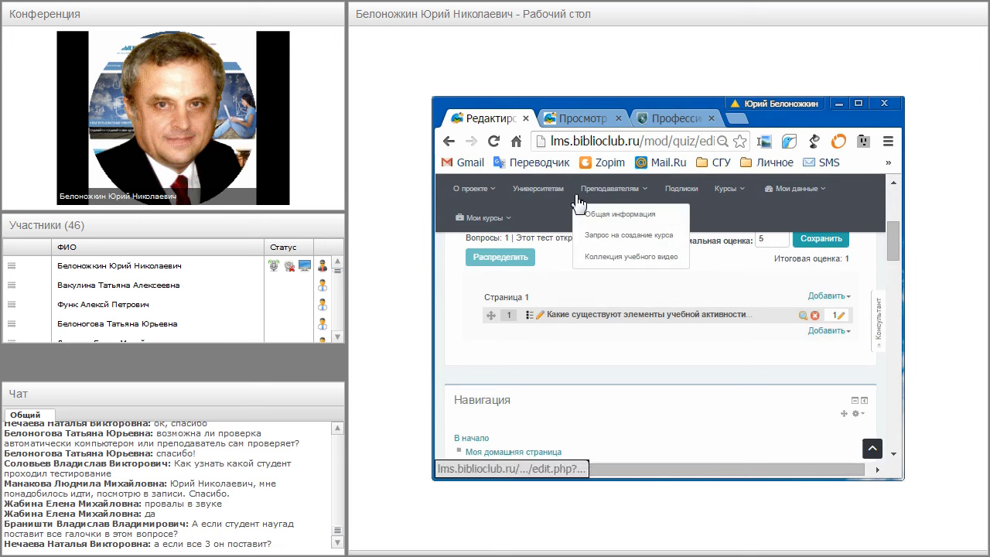
{"action": "scroll", "coordinate": [636, 396], "scroll_direction": "up", "scroll_amount": 1}
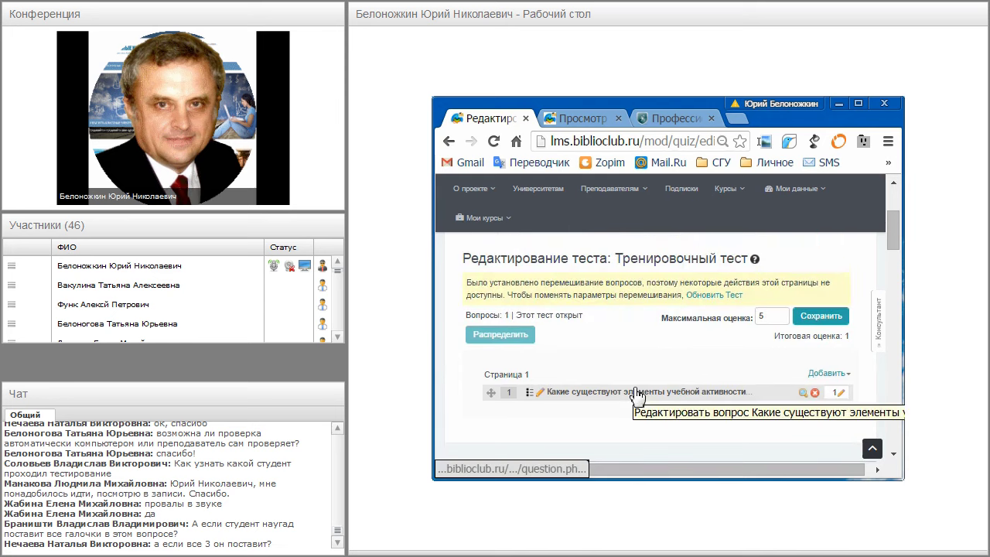
{"action": "scroll", "coordinate": [636, 396], "scroll_direction": "up", "scroll_amount": 1}
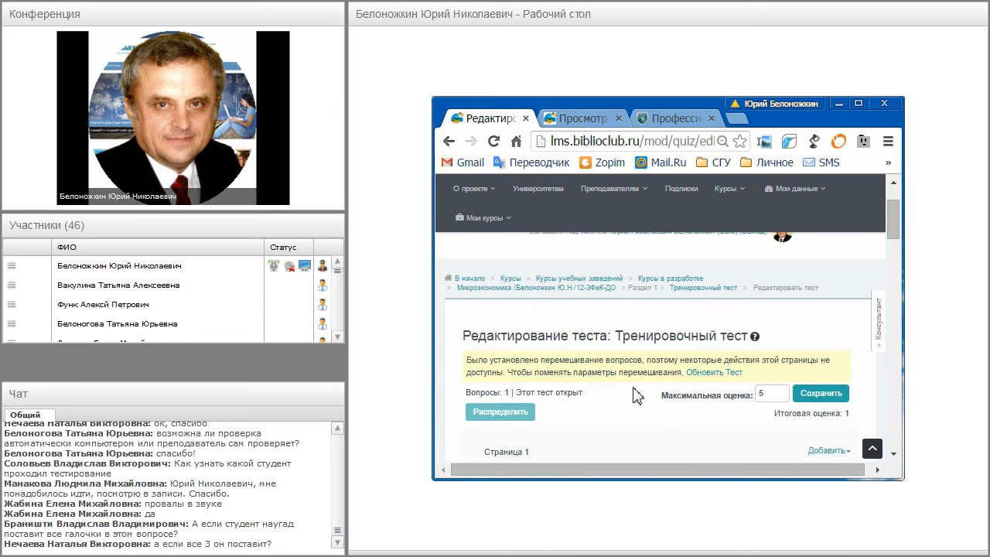
{"action": "scroll", "coordinate": [636, 396], "scroll_direction": "down", "scroll_amount": 2}
{"action": "scroll", "coordinate": [635, 396], "scroll_direction": "up", "scroll_amount": 2}
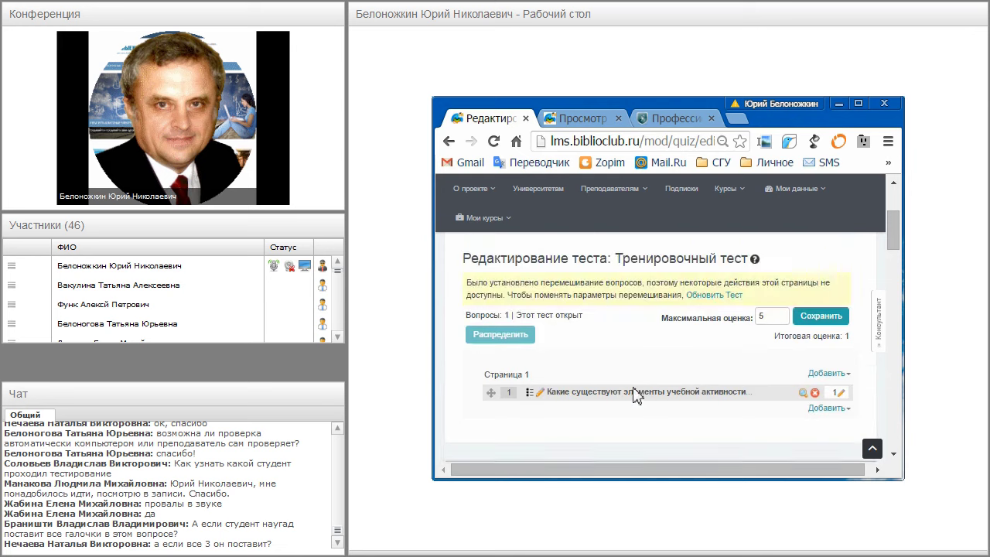
{"action": "scroll", "coordinate": [591, 359], "scroll_direction": "up", "scroll_amount": 1}
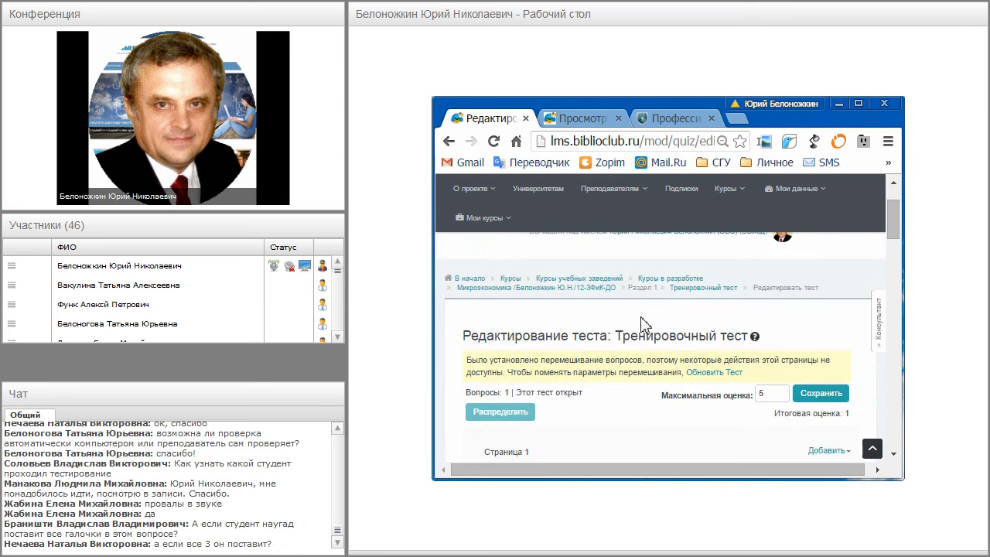
{"action": "left_click", "coordinate": [705, 293]}
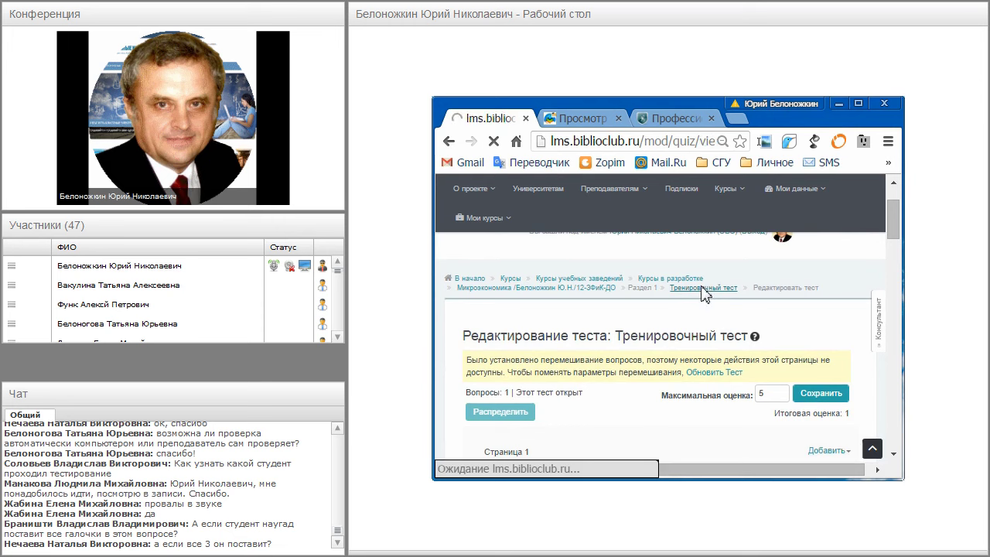
Step: Start a new attempt of the quiz "Тренировочный тест" and confirm starting it
{"action": "scroll", "coordinate": [720, 393], "scroll_direction": "down", "scroll_amount": 3}
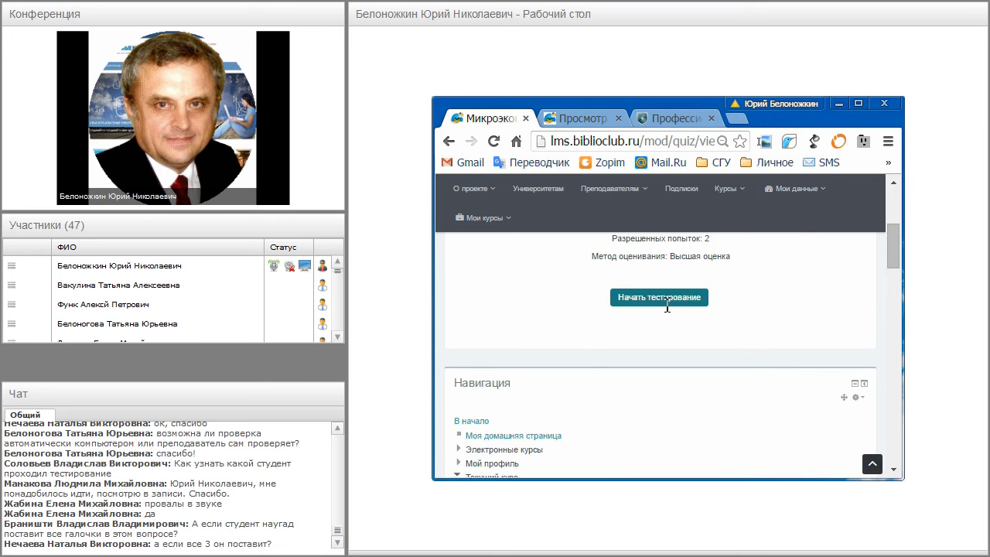
{"action": "left_click", "coordinate": [665, 302]}
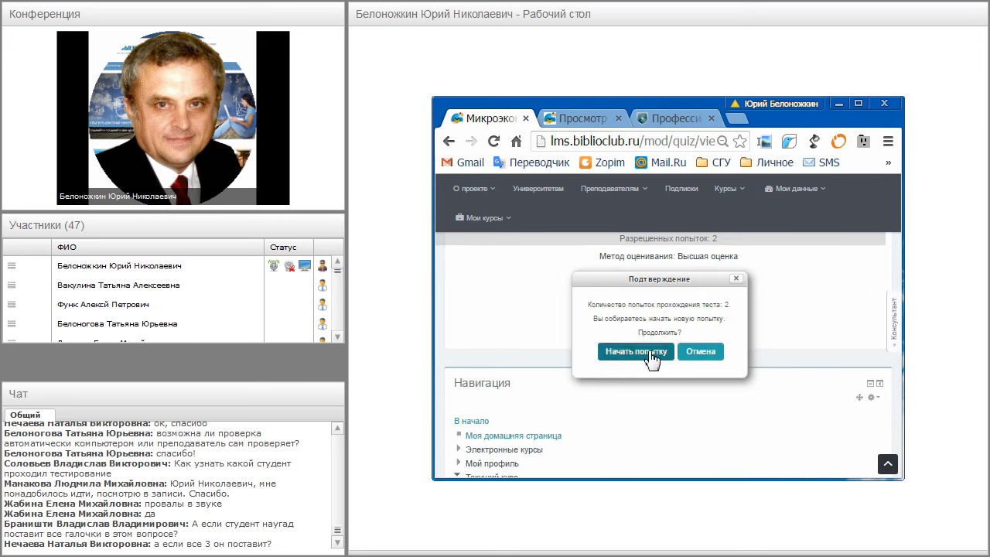
{"action": "left_click", "coordinate": [652, 354]}
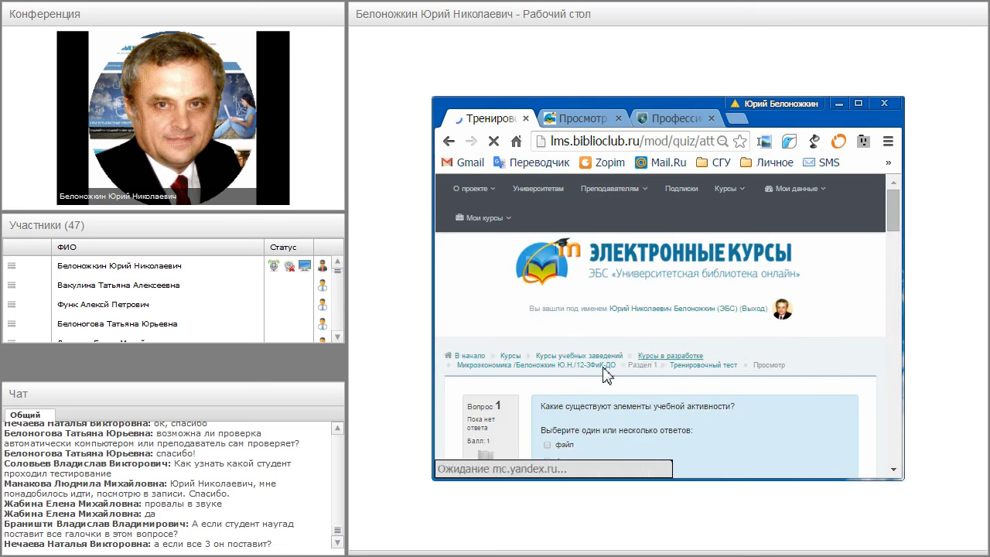
Step: Select all three answers, "файл", "форум" and "тест", in question 1 and continue to the attempt summary
{"action": "scroll", "coordinate": [606, 375], "scroll_direction": "down", "scroll_amount": 2}
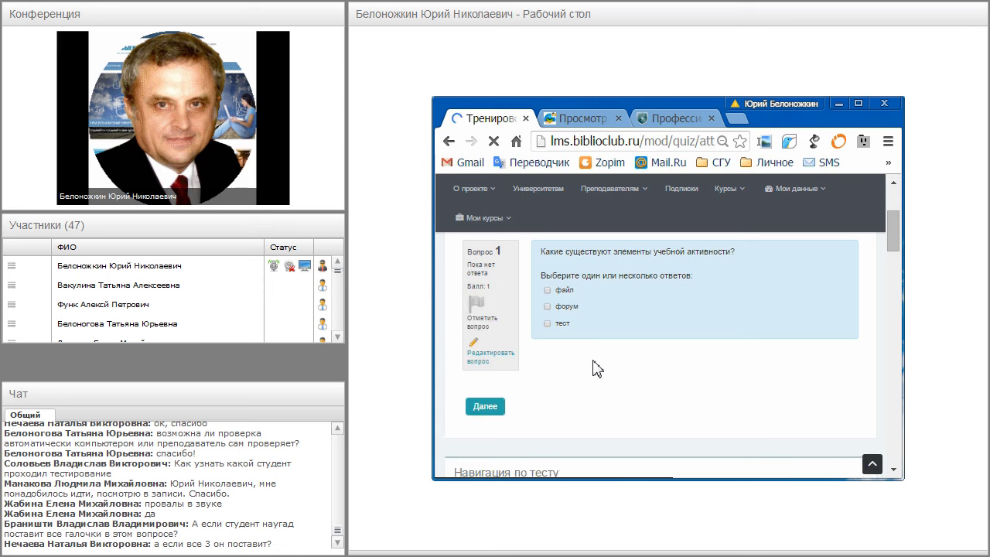
{"action": "left_click", "coordinate": [548, 291]}
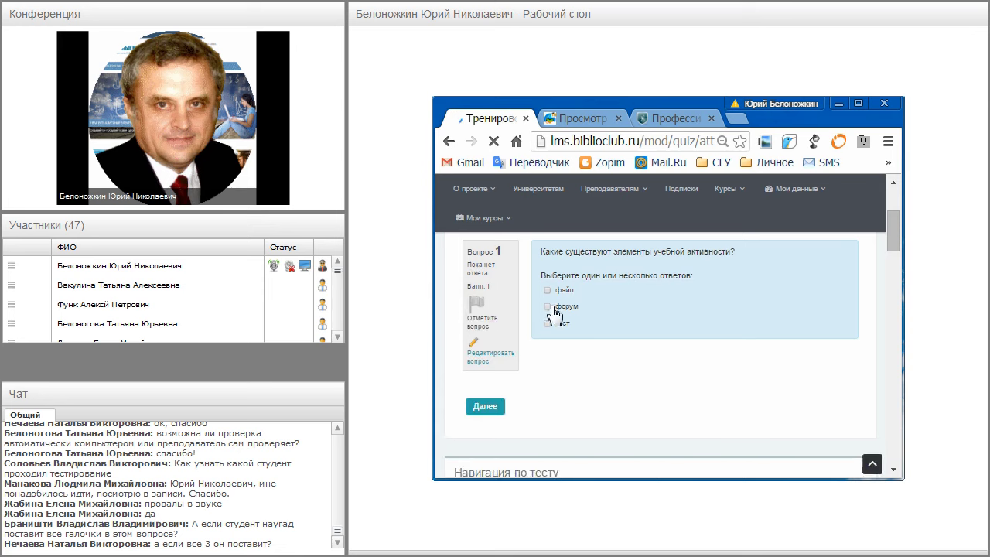
{"action": "left_click", "coordinate": [549, 307]}
{"action": "left_click", "coordinate": [549, 324]}
{"action": "left_click", "coordinate": [499, 408]}
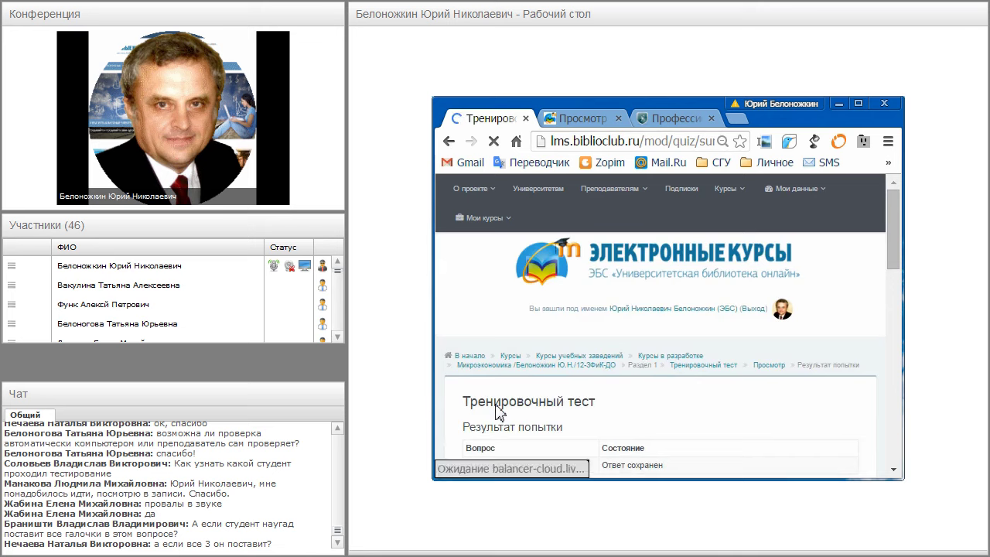
Step: Submit all answers from the attempt summary and finish the test, confirming the submission
{"action": "scroll", "coordinate": [496, 410], "scroll_direction": "down", "scroll_amount": 5}
{"action": "scroll", "coordinate": [551, 361], "scroll_direction": "up", "scroll_amount": 1}
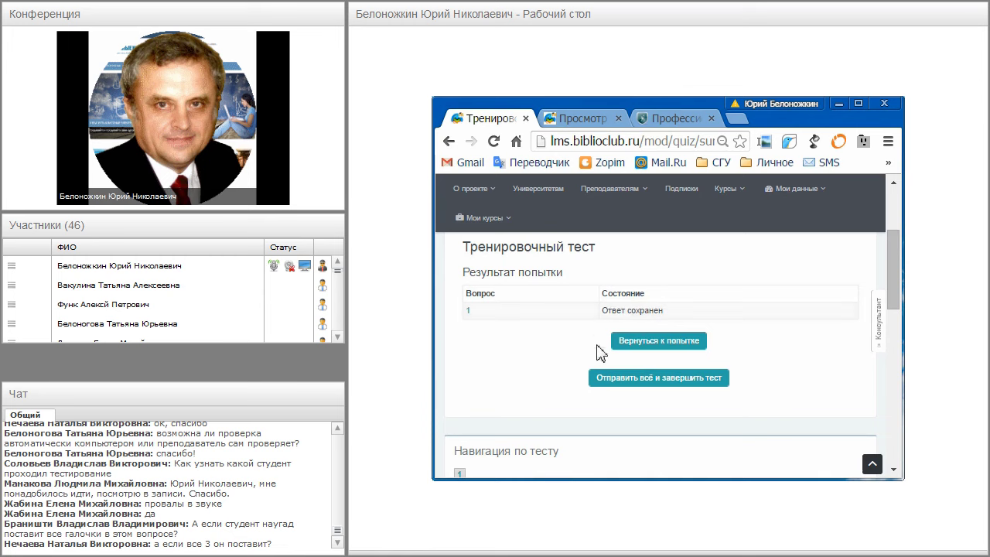
{"action": "left_click", "coordinate": [672, 379]}
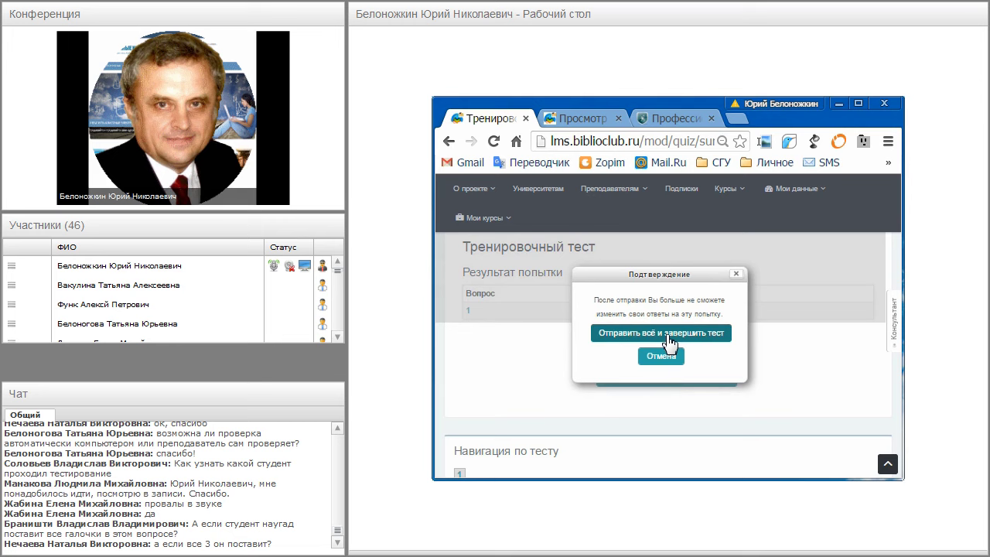
{"action": "left_click", "coordinate": [669, 341]}
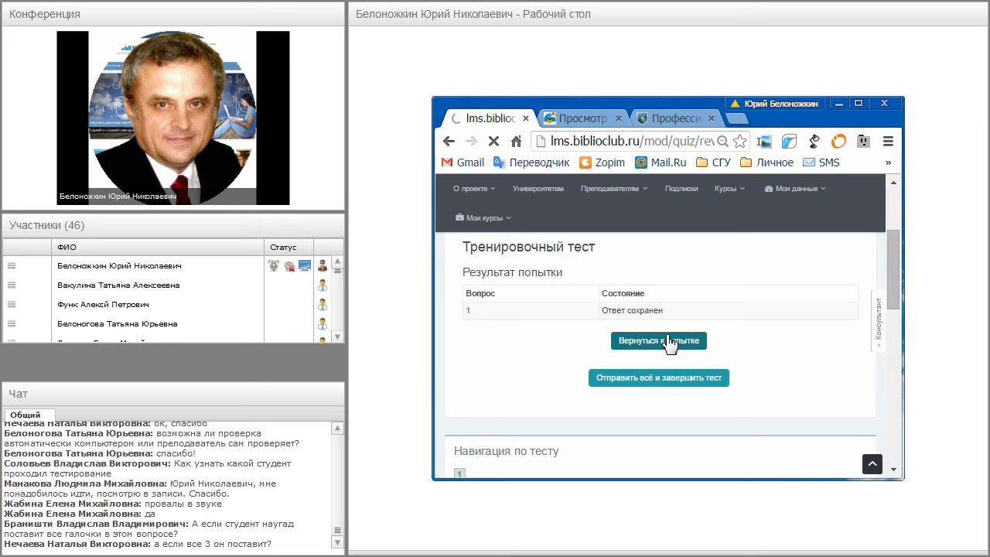
Step: Examine the finished attempt's points and grade, and the feedback comments for the answers "файл", "форум" and "тест"
{"action": "scroll", "coordinate": [669, 341], "scroll_direction": "down", "scroll_amount": 2}
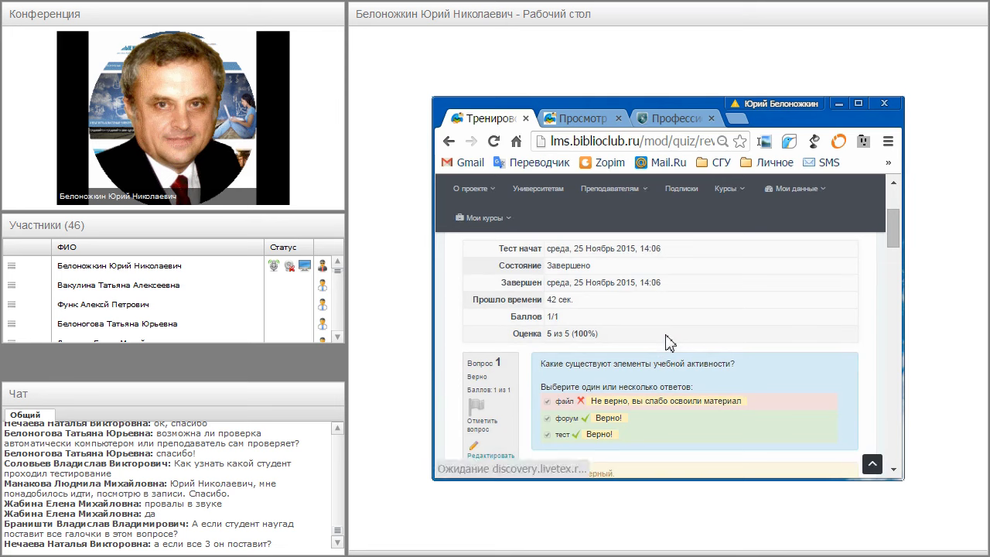
{"action": "scroll", "coordinate": [669, 341], "scroll_direction": "down", "scroll_amount": 1}
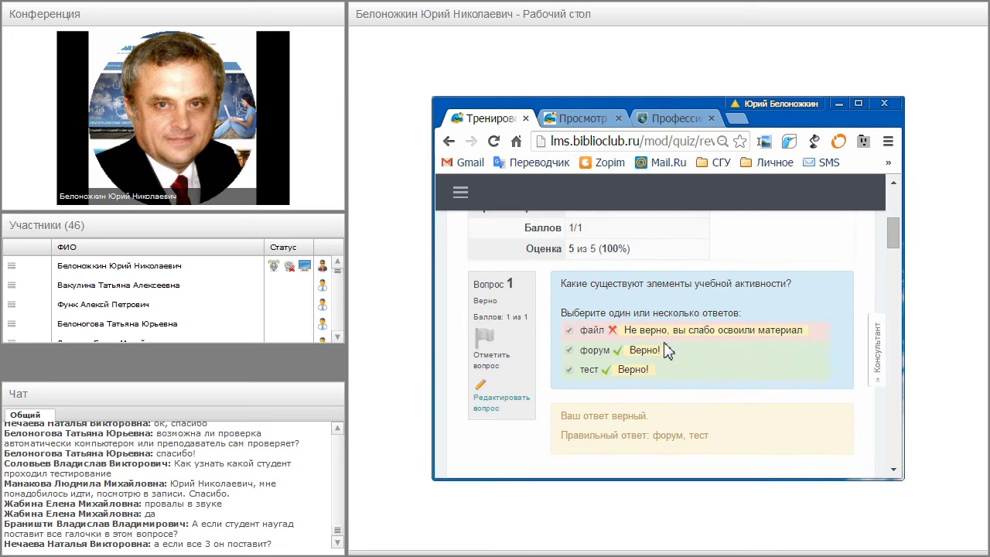
{"action": "double_click", "coordinate": [572, 249]}
{"action": "left_click", "coordinate": [593, 283]}
{"action": "left_click_drag", "start_coordinate": [569, 248], "coordinate": [599, 250]}
{"action": "left_click", "coordinate": [689, 329]}
{"action": "scroll", "coordinate": [694, 333], "scroll_direction": "up", "scroll_amount": 1}
{"action": "scroll", "coordinate": [694, 333], "scroll_direction": "down", "scroll_amount": 1}
{"action": "left_click_drag", "start_coordinate": [631, 352], "coordinate": [657, 376]}
{"action": "left_click_drag", "start_coordinate": [629, 329], "coordinate": [808, 330]}
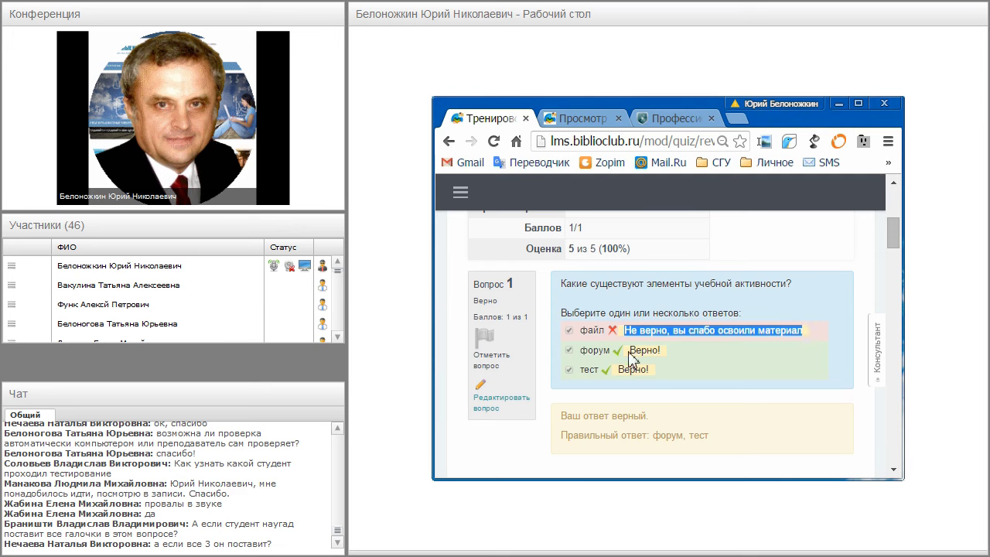
{"action": "left_click_drag", "start_coordinate": [629, 352], "coordinate": [654, 360]}
{"action": "left_click", "coordinate": [656, 357]}
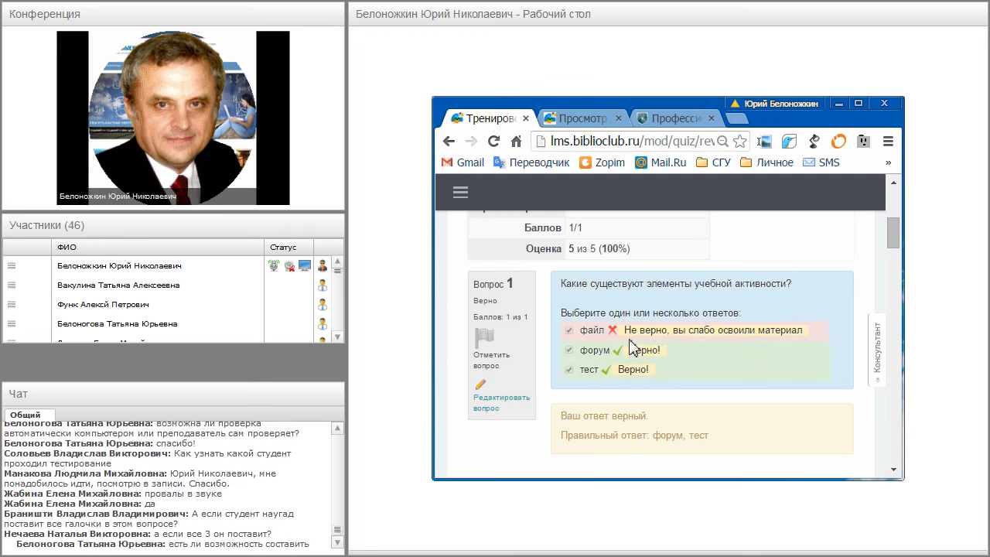
{"action": "left_click_drag", "start_coordinate": [630, 332], "coordinate": [808, 332]}
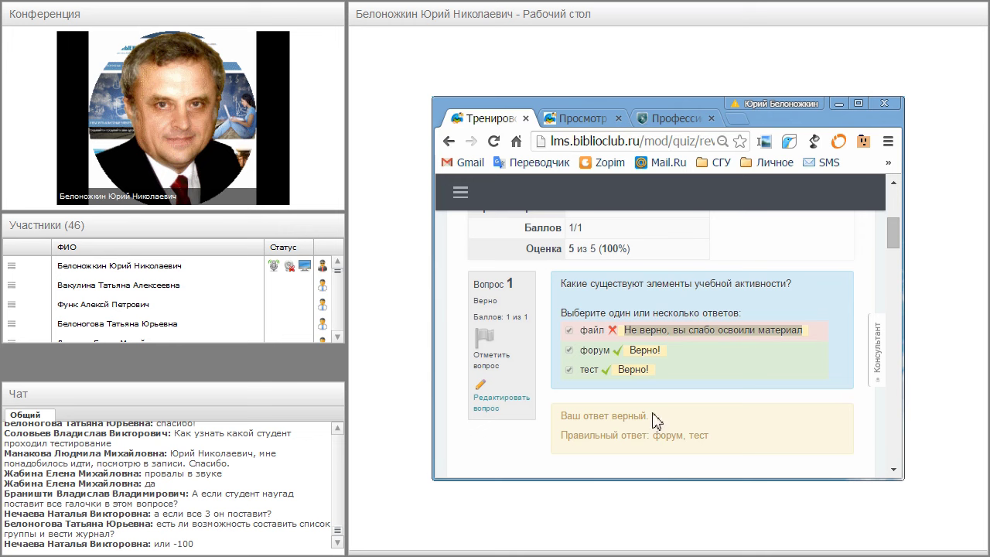
Step: Open question 1 for editing from the attempt review and set the grade of "Вариант ответа 3" to -100%
{"action": "left_click", "coordinate": [503, 404]}
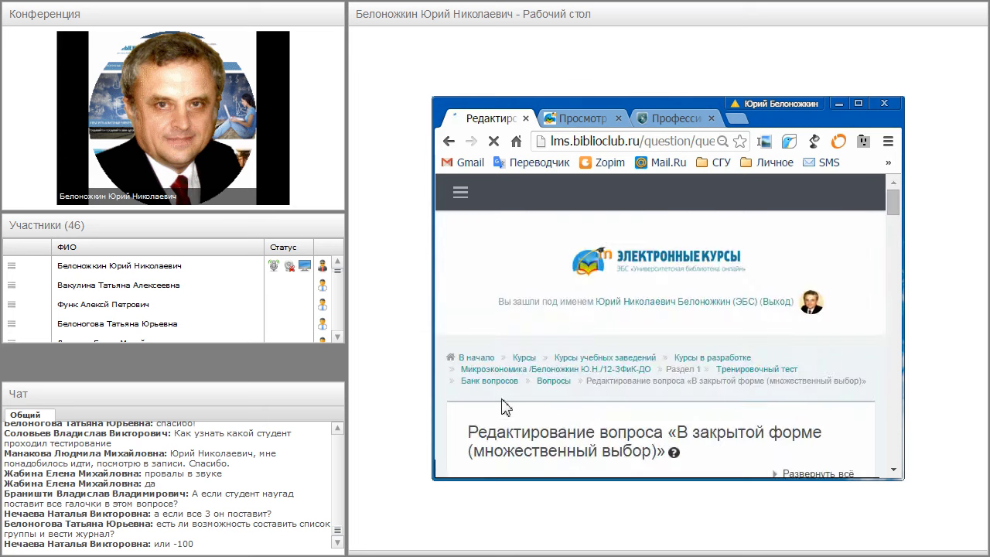
{"action": "scroll", "coordinate": [576, 420], "scroll_direction": "down", "scroll_amount": 5}
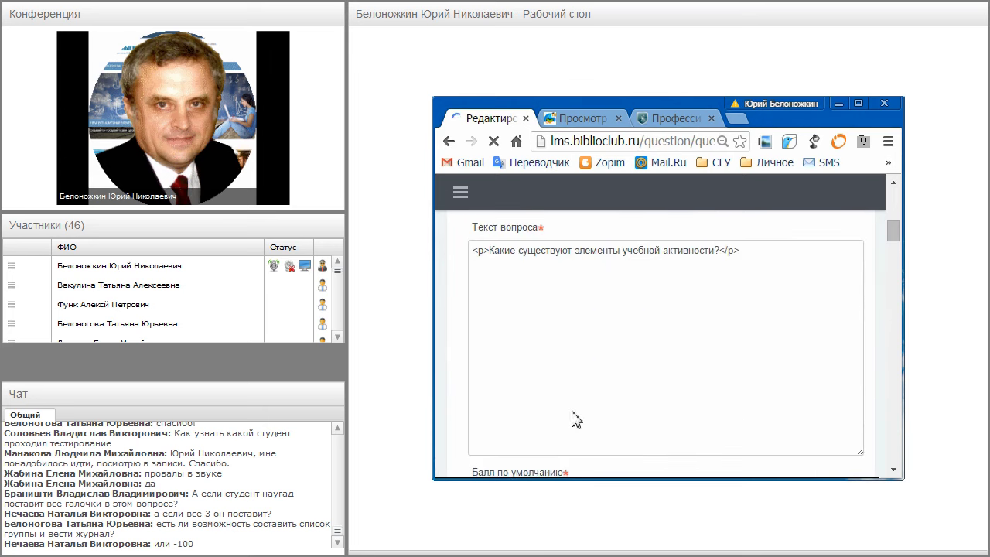
{"action": "scroll", "coordinate": [577, 418], "scroll_direction": "down", "scroll_amount": 10}
{"action": "scroll", "coordinate": [534, 431], "scroll_direction": "down", "scroll_amount": 2}
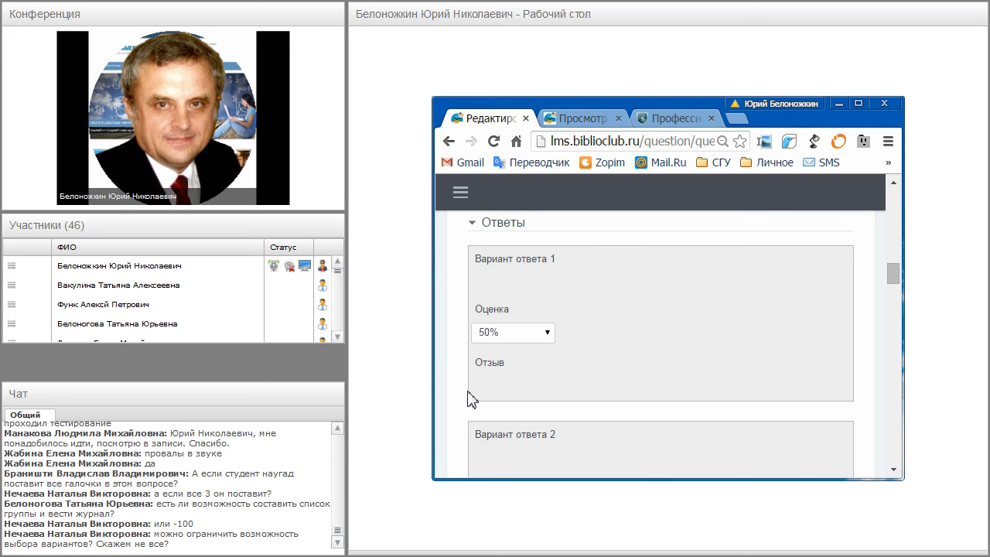
{"action": "scroll", "coordinate": [469, 396], "scroll_direction": "down", "scroll_amount": 3}
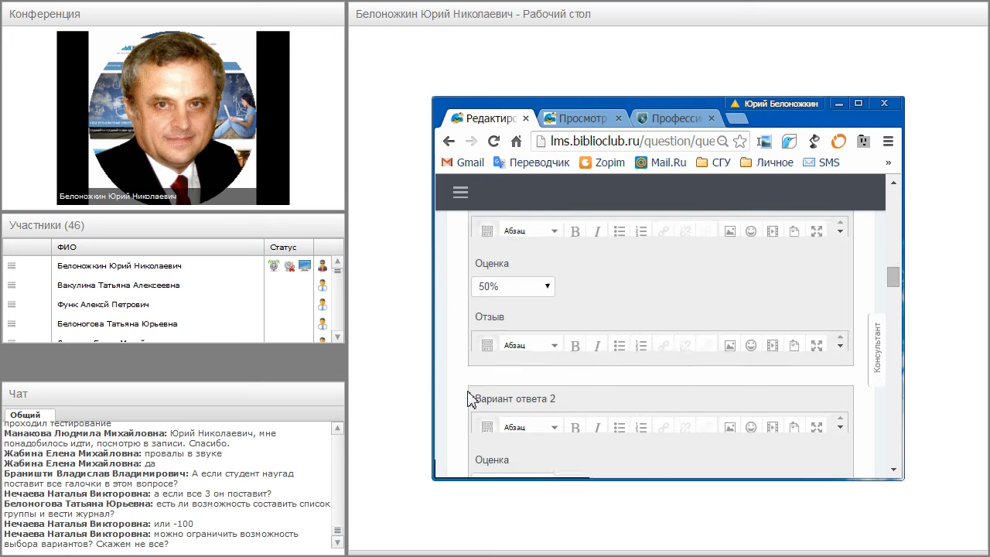
{"action": "scroll", "coordinate": [557, 350], "scroll_direction": "down", "scroll_amount": 2}
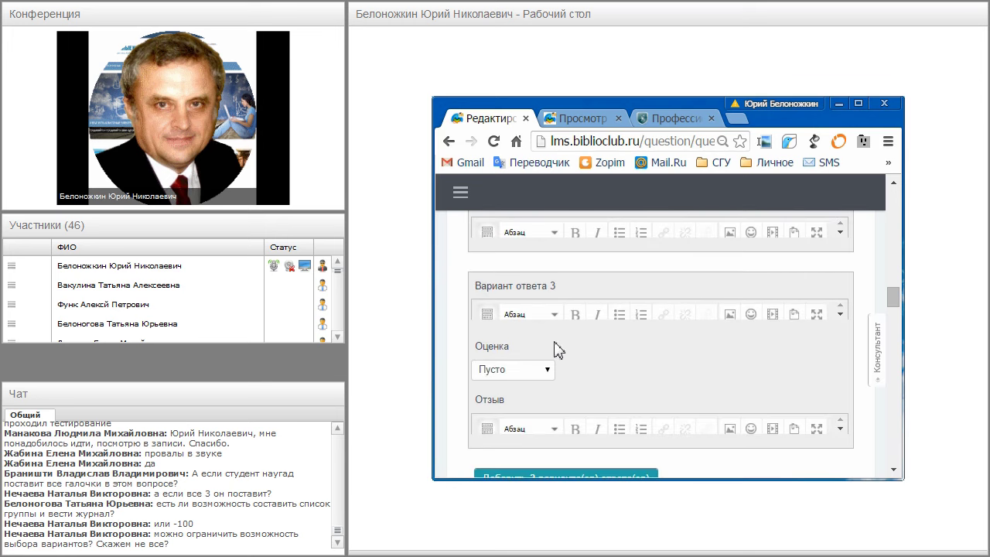
{"action": "left_click", "coordinate": [549, 373]}
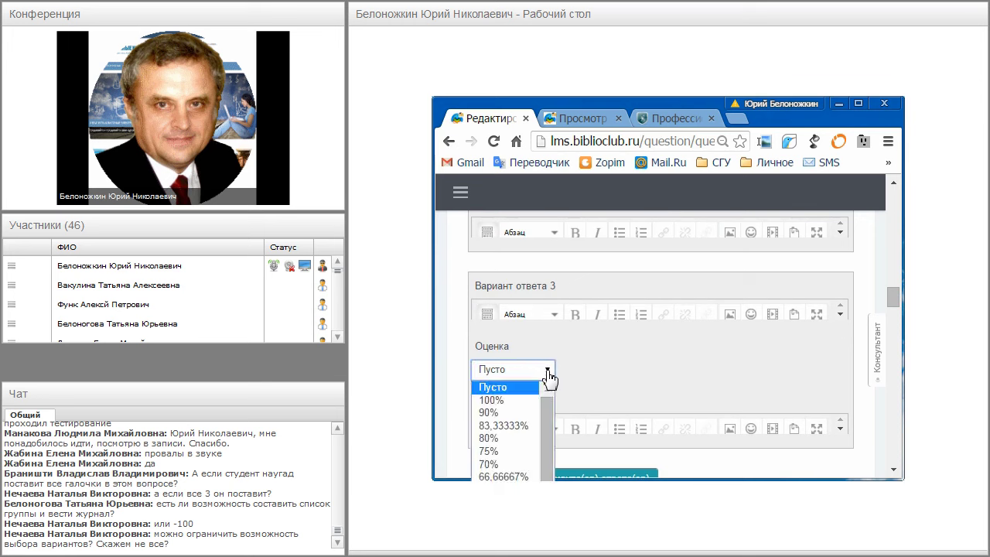
{"action": "left_click_drag", "start_coordinate": [547, 396], "coordinate": [567, 510]}
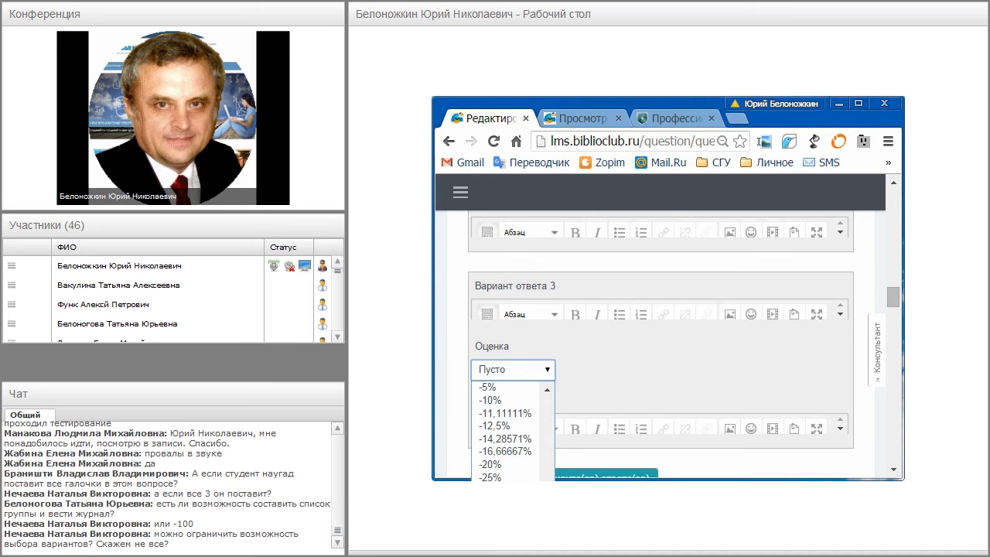
{"action": "left_click", "coordinate": [474, 462]}
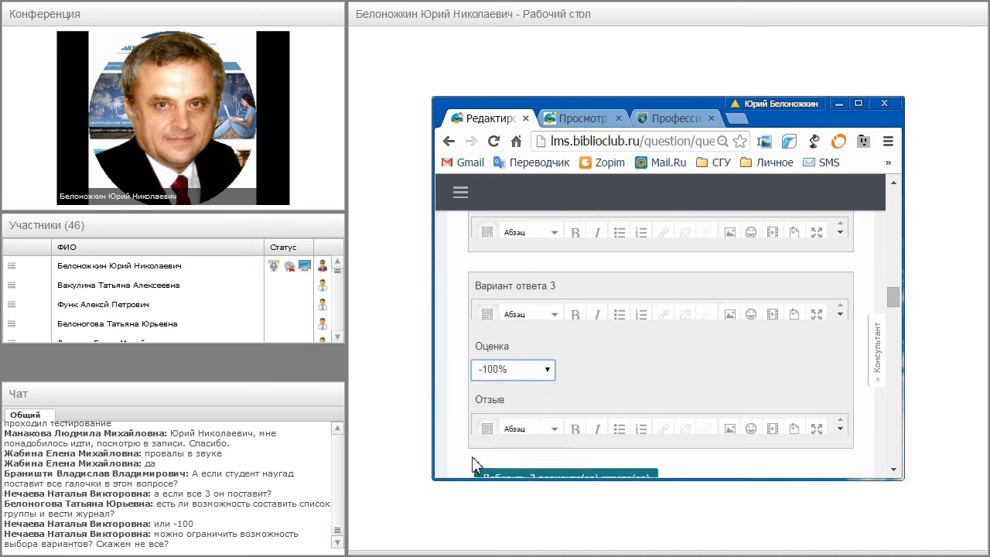
Step: Save the edited multiple-choice question and return to the attempt review
{"action": "scroll", "coordinate": [448, 395], "scroll_direction": "down", "scroll_amount": 2}
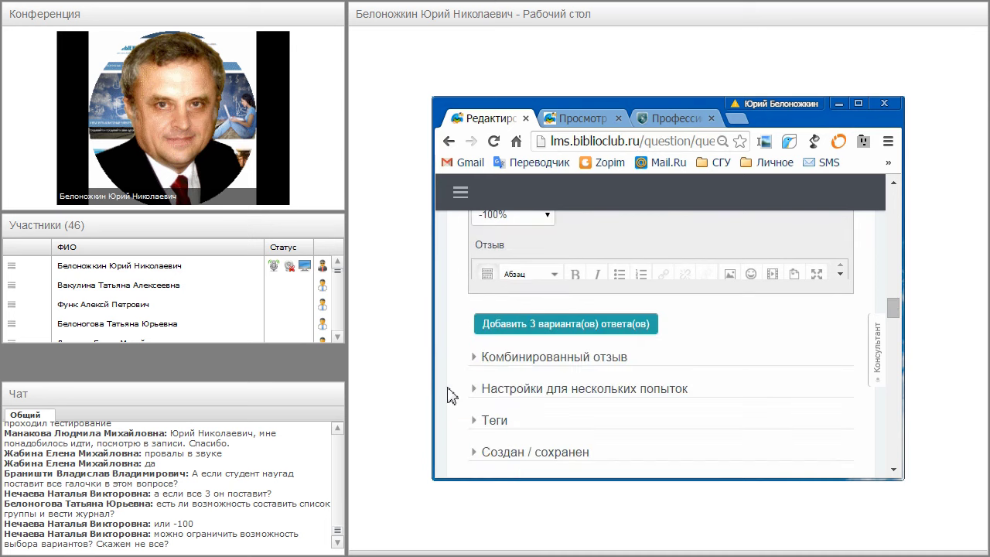
{"action": "scroll", "coordinate": [447, 394], "scroll_direction": "down", "scroll_amount": 3}
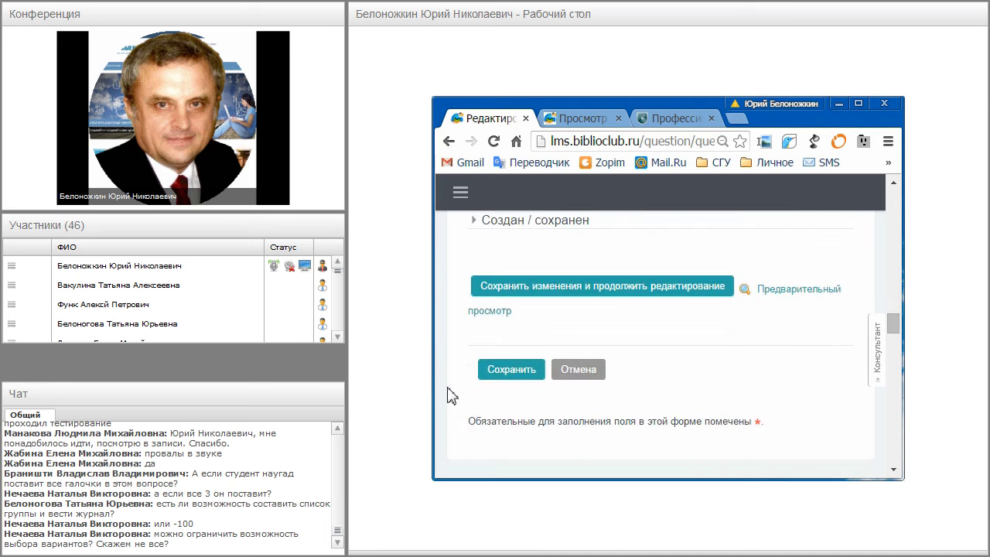
{"action": "left_click", "coordinate": [513, 376]}
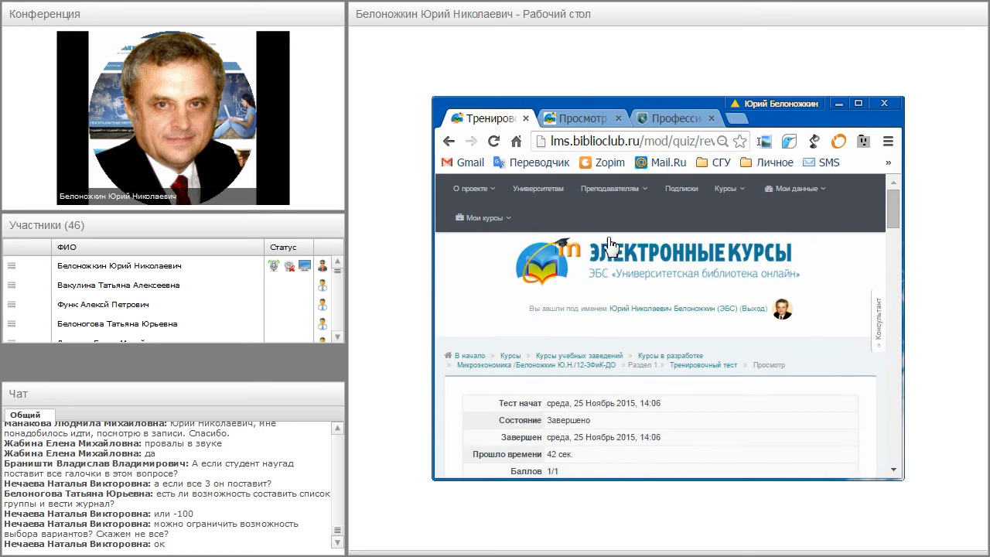
Step: Open the teachers' page "Коллекция учебного видео" separately and browse to its section "Электронное обучение и работа в системе Moodle"
{"action": "mouse_move", "coordinate": [623, 195]}
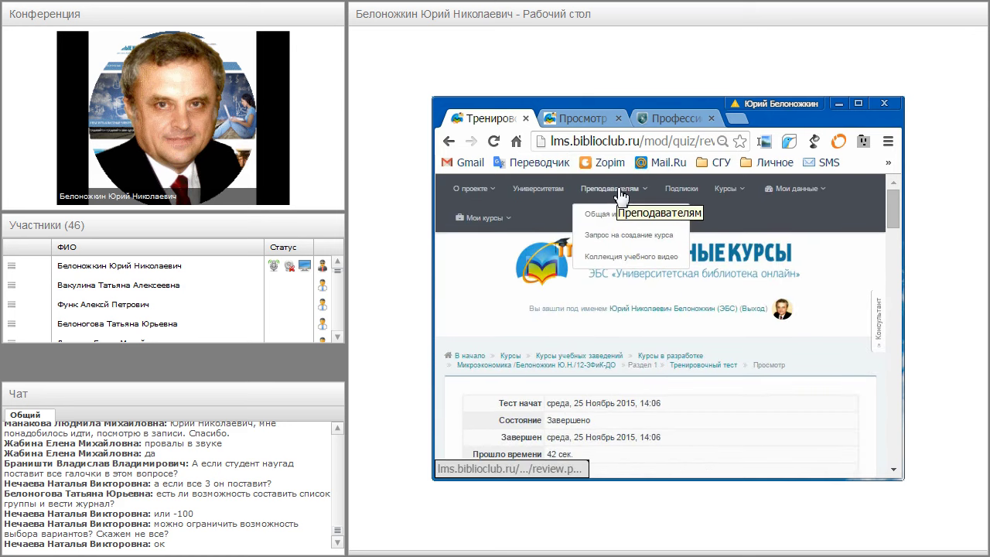
{"action": "left_click", "coordinate": [620, 264]}
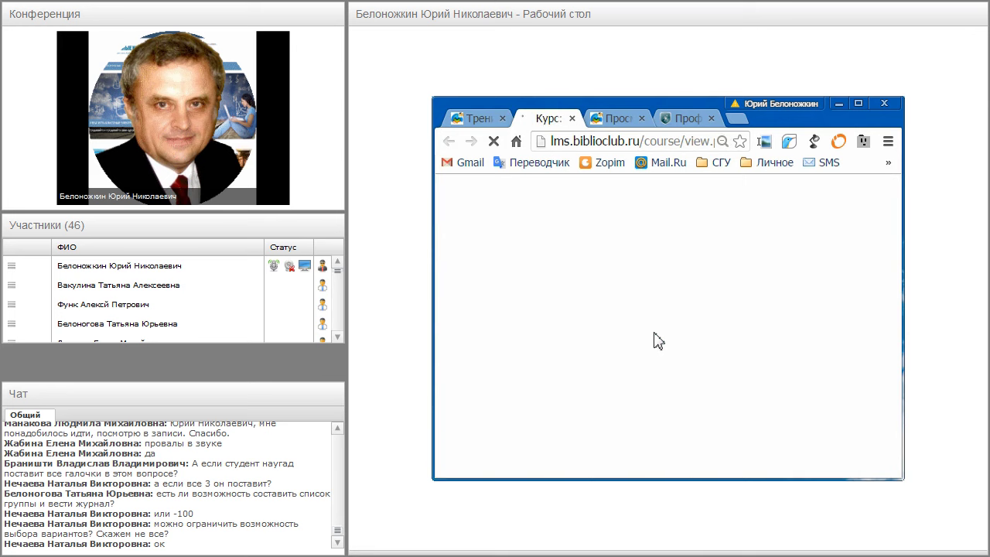
{"action": "scroll", "coordinate": [657, 341], "scroll_direction": "down", "scroll_amount": 1}
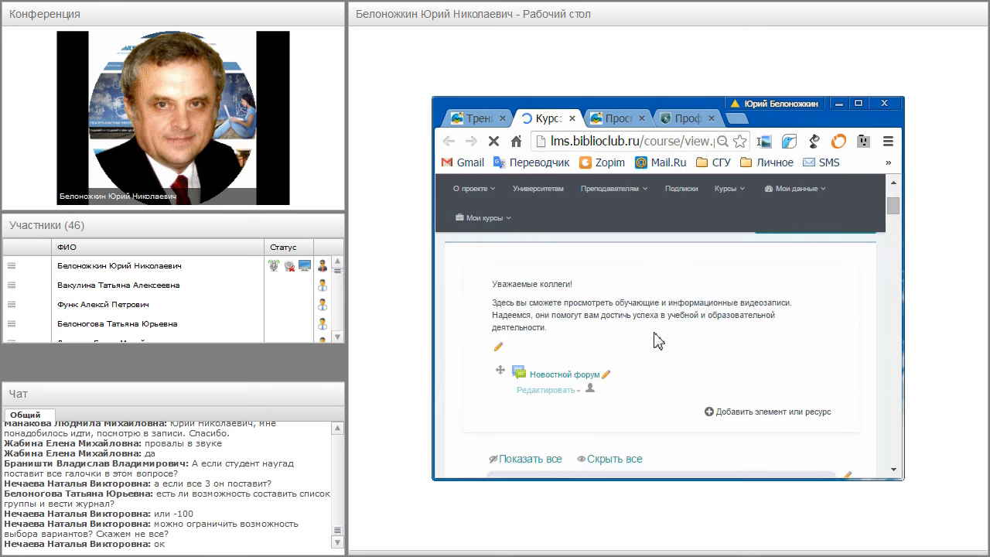
{"action": "scroll", "coordinate": [657, 341], "scroll_direction": "down", "scroll_amount": 6}
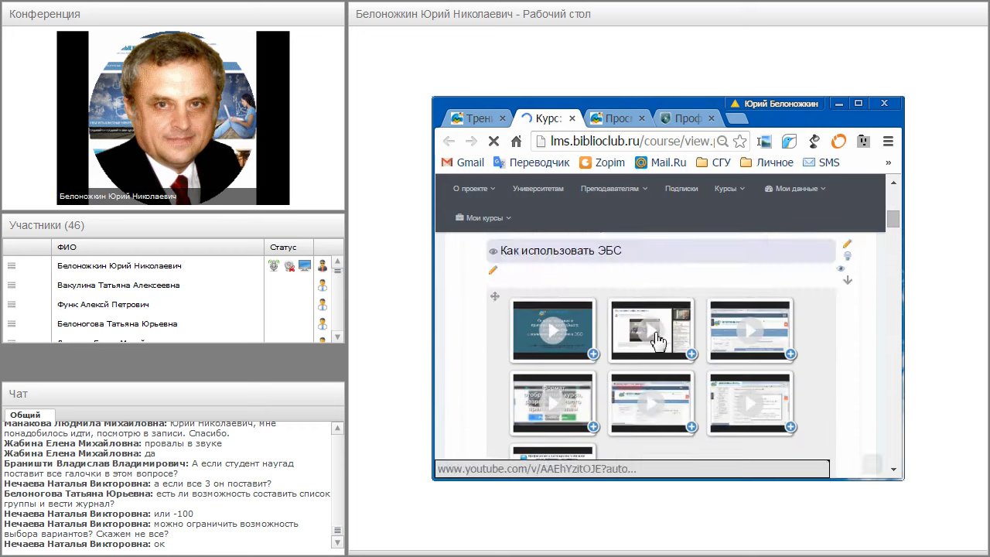
{"action": "scroll", "coordinate": [657, 342], "scroll_direction": "down", "scroll_amount": 3}
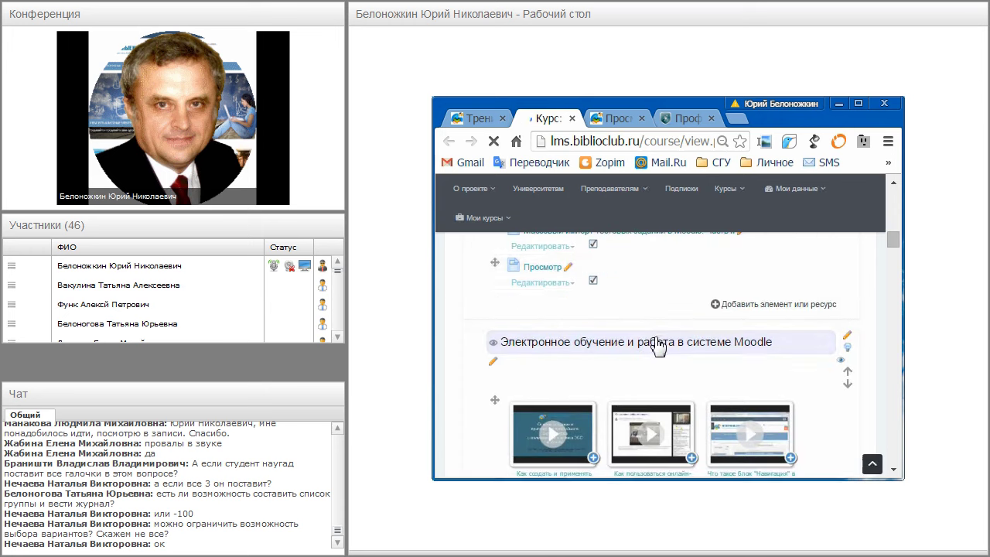
{"action": "scroll", "coordinate": [481, 350], "scroll_direction": "down", "scroll_amount": 1}
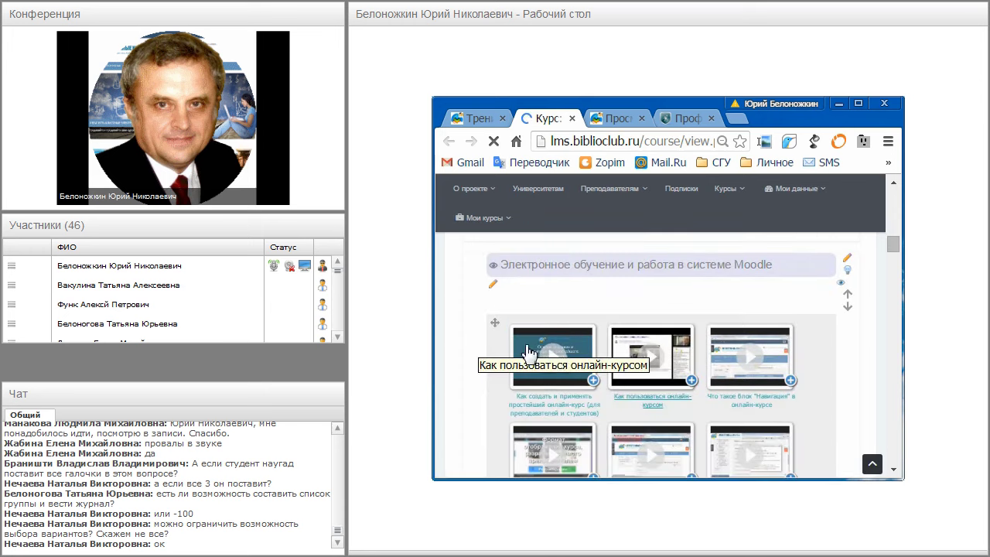
Step: Return from the attempt review to the "Микроэкономика" course page and view "Раздел 1" with its training quiz
{"action": "left_click", "coordinate": [481, 119]}
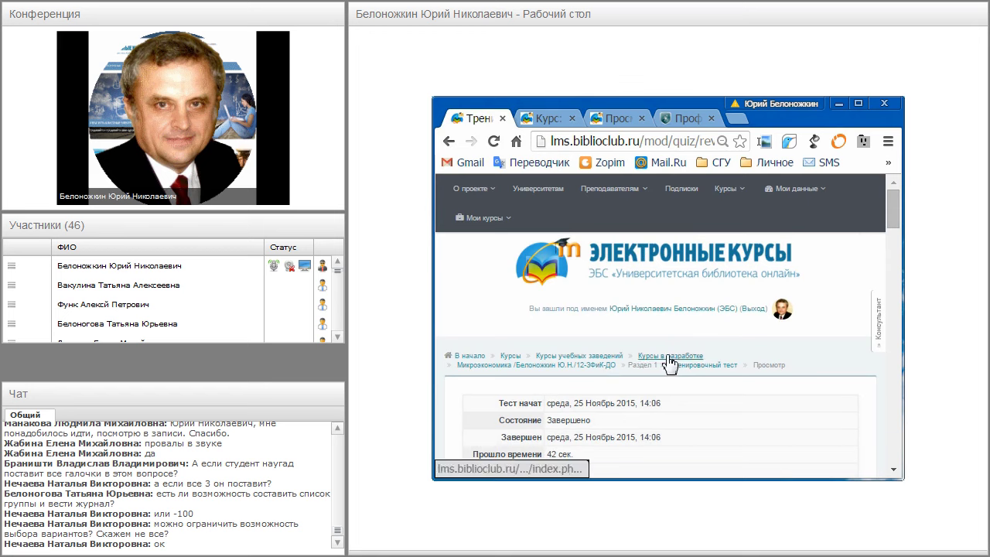
{"action": "left_click", "coordinate": [548, 367]}
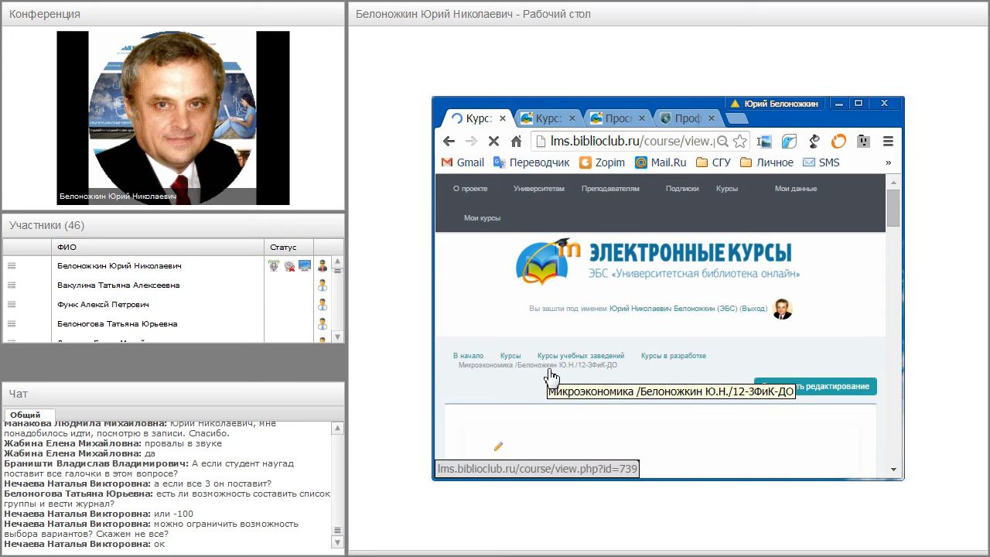
{"action": "scroll", "coordinate": [550, 375], "scroll_direction": "down", "scroll_amount": 2}
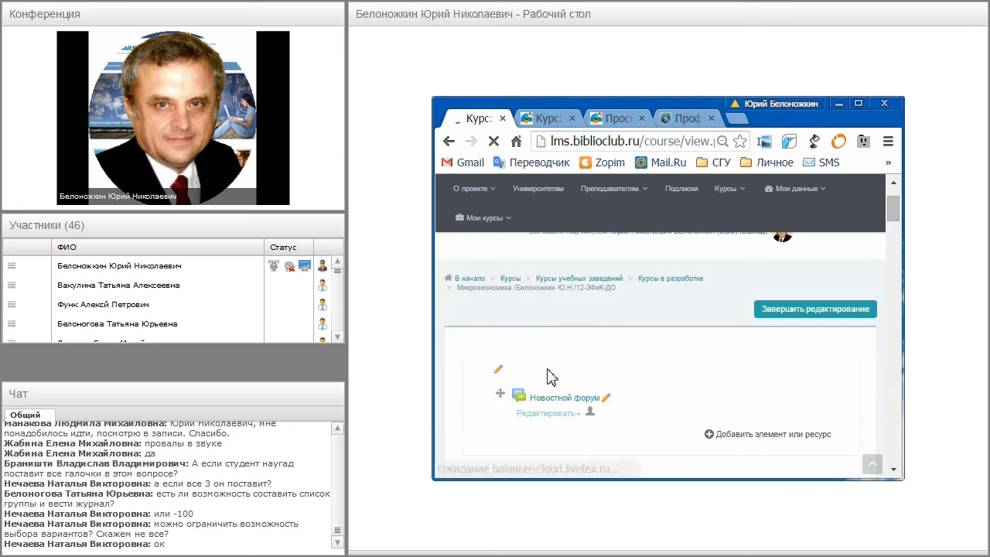
{"action": "scroll", "coordinate": [550, 375], "scroll_direction": "down", "scroll_amount": 2}
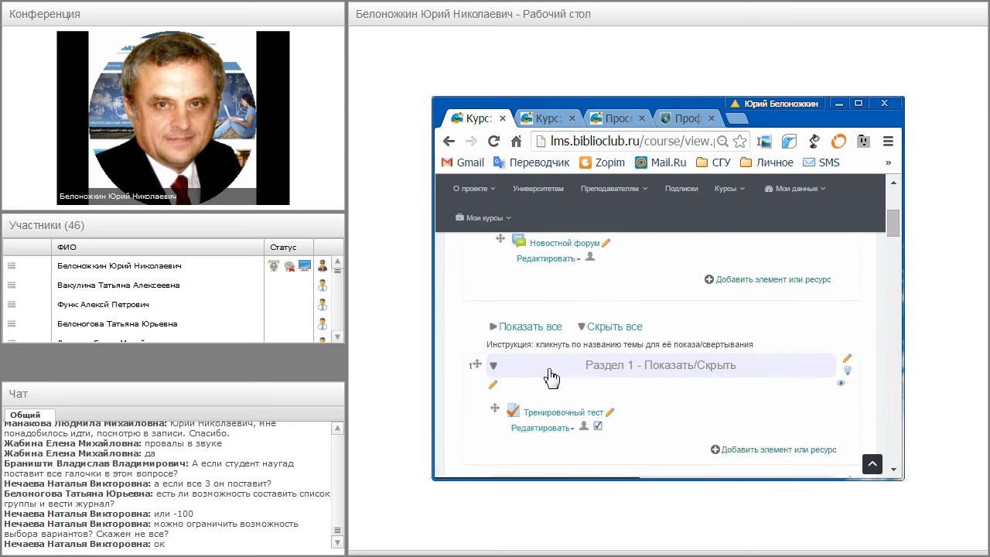
{"action": "scroll", "coordinate": [551, 376], "scroll_direction": "up", "scroll_amount": 2}
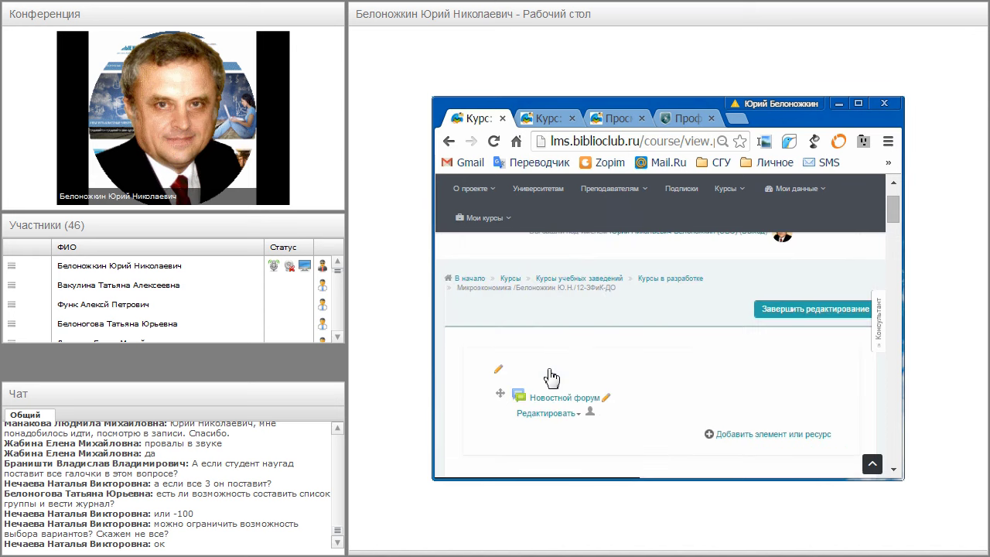
Step: Open the "Оценки" report from the course administration in a separate page and view the table with the "Тренировочный тест" column
{"action": "scroll", "coordinate": [550, 376], "scroll_direction": "down", "scroll_amount": 3}
{"action": "scroll", "coordinate": [551, 376], "scroll_direction": "down", "scroll_amount": 15}
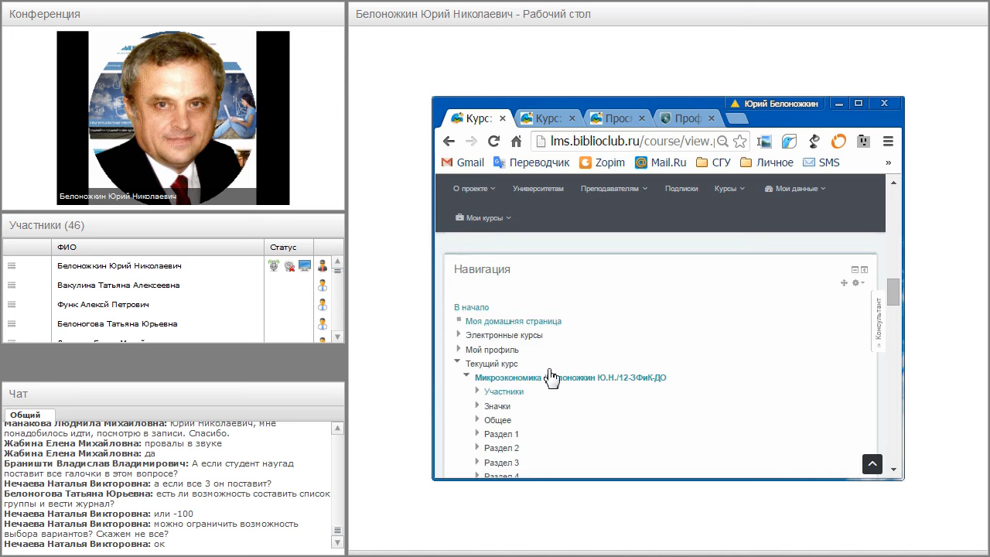
{"action": "scroll", "coordinate": [551, 376], "scroll_direction": "down", "scroll_amount": 10}
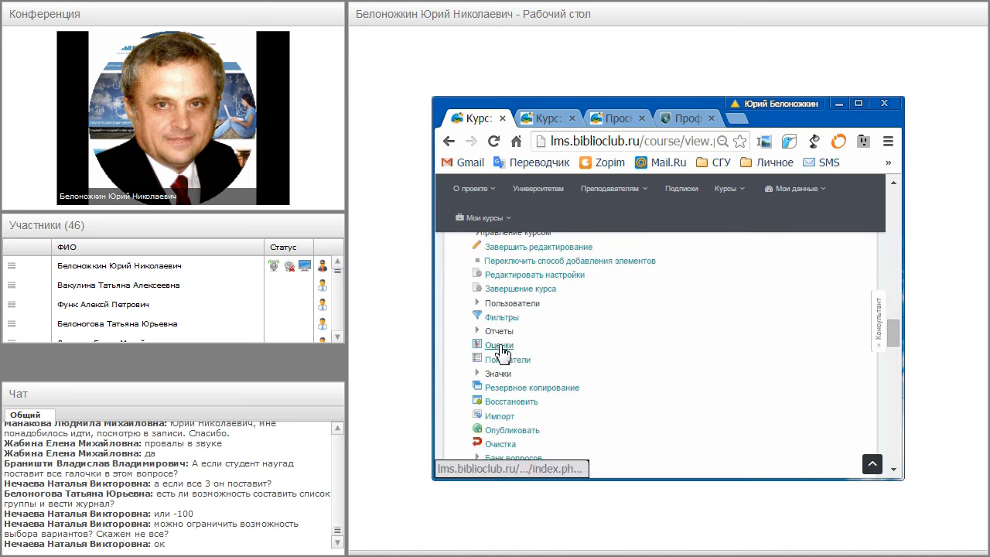
{"action": "left_click", "coordinate": [500, 346]}
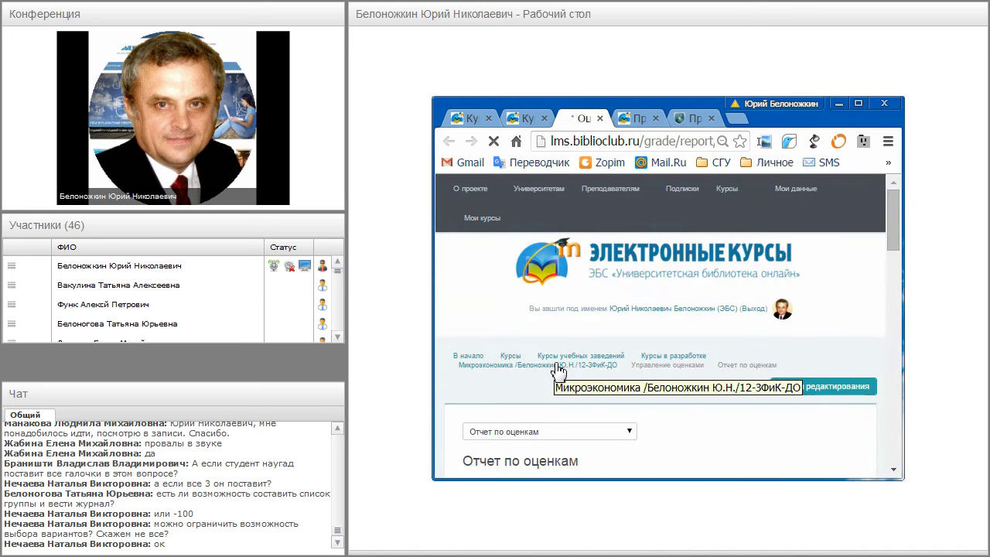
{"action": "scroll", "coordinate": [556, 370], "scroll_direction": "down", "scroll_amount": 2}
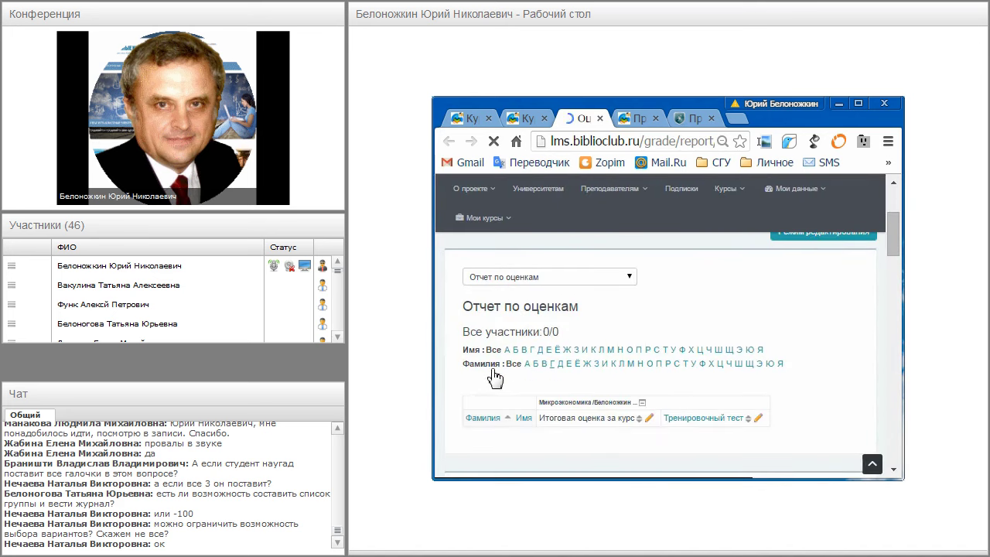
{"action": "scroll", "coordinate": [514, 374], "scroll_direction": "down", "scroll_amount": 1}
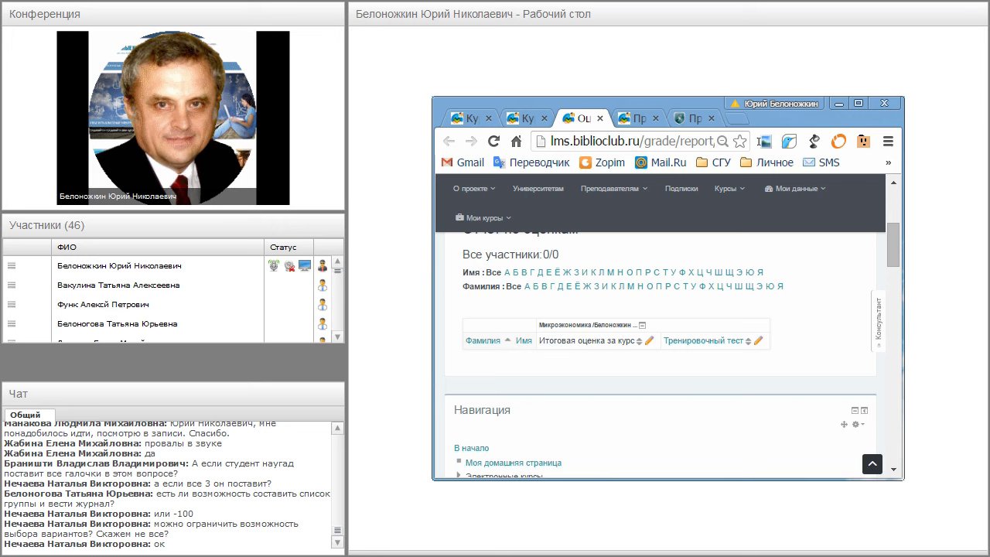
Step: Go back to the "Микроэкономика" course page and show the "Коллекция учебного видео" entry among the teachers' links
{"action": "left_click", "coordinate": [526, 118]}
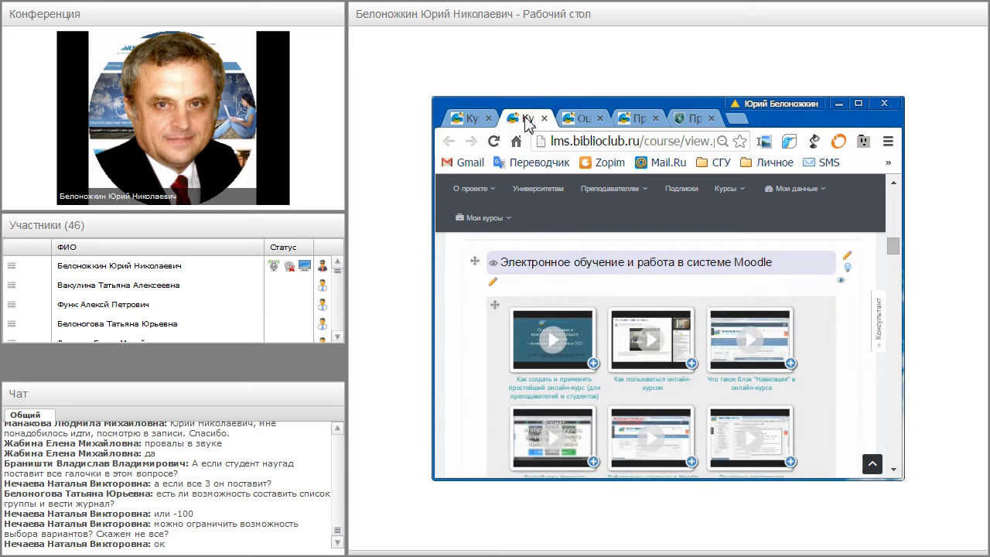
{"action": "left_click", "coordinate": [465, 120]}
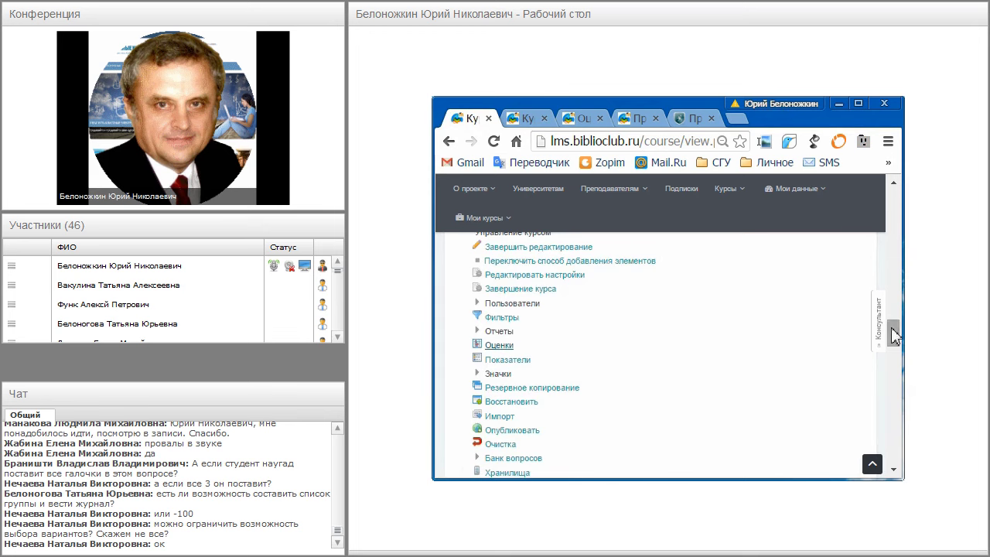
{"action": "left_click_drag", "start_coordinate": [895, 334], "coordinate": [891, 193]}
{"action": "left_click", "coordinate": [628, 190]}
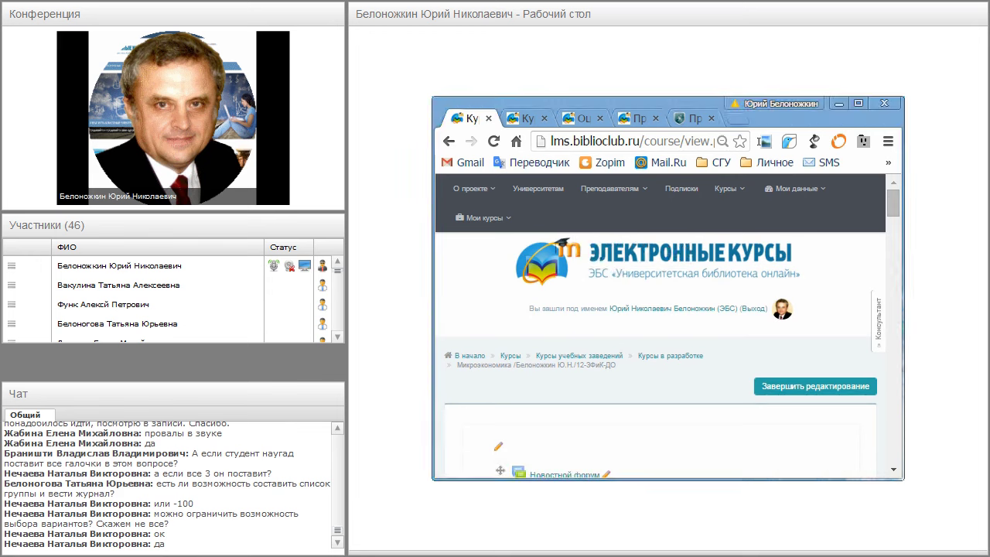
{"action": "mouse_move", "coordinate": [634, 191]}
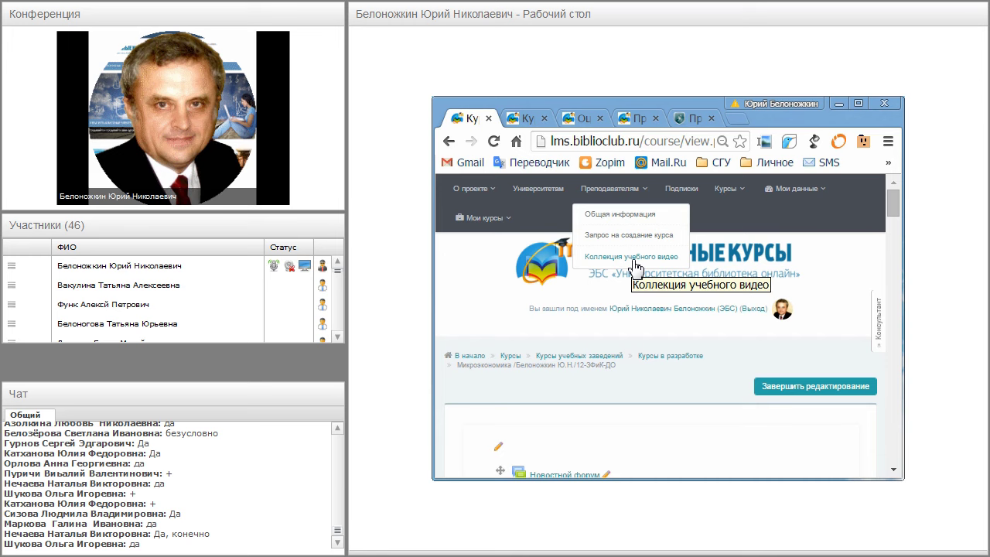
Step: Return to the open video collection and examine the training videos under "Электронное обучение и работа в системе Moodle"
{"action": "left_click", "coordinate": [579, 118]}
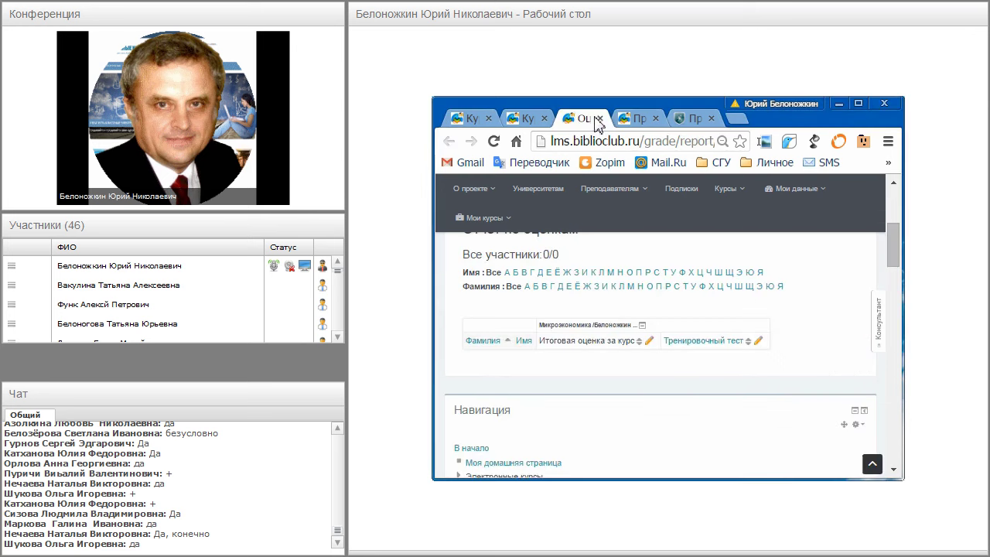
{"action": "left_click", "coordinate": [641, 124]}
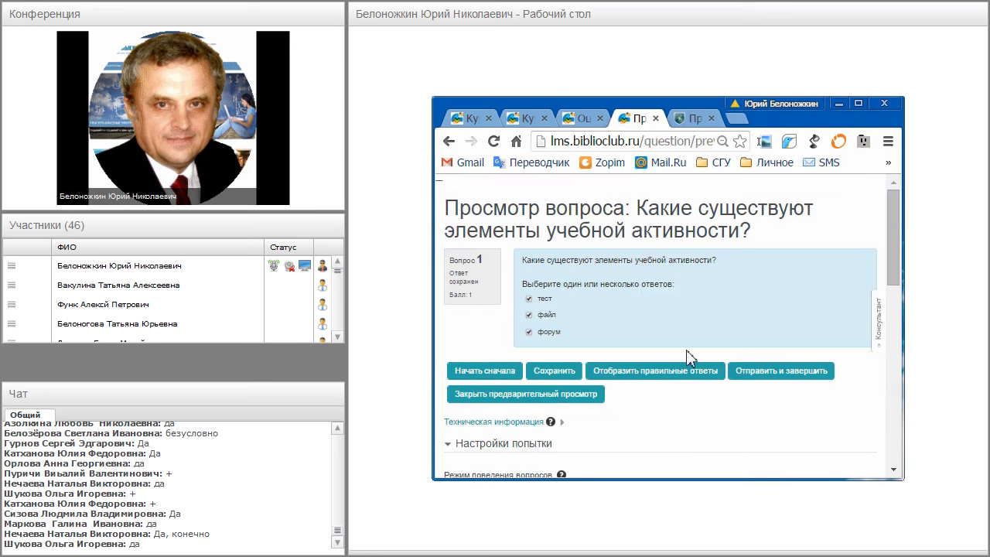
{"action": "left_click", "coordinate": [576, 120]}
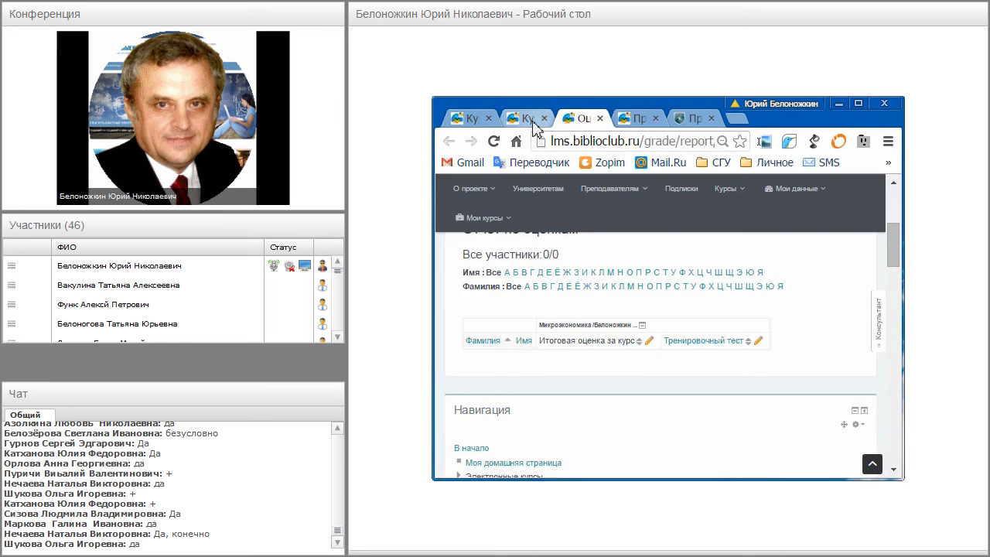
{"action": "left_click", "coordinate": [526, 123]}
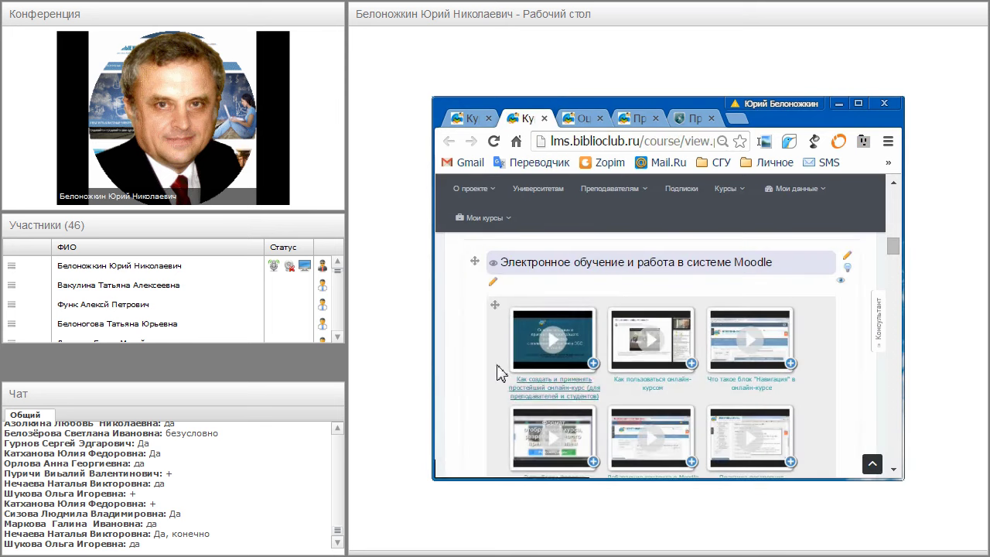
{"action": "key", "text": "ctrl+plus"}
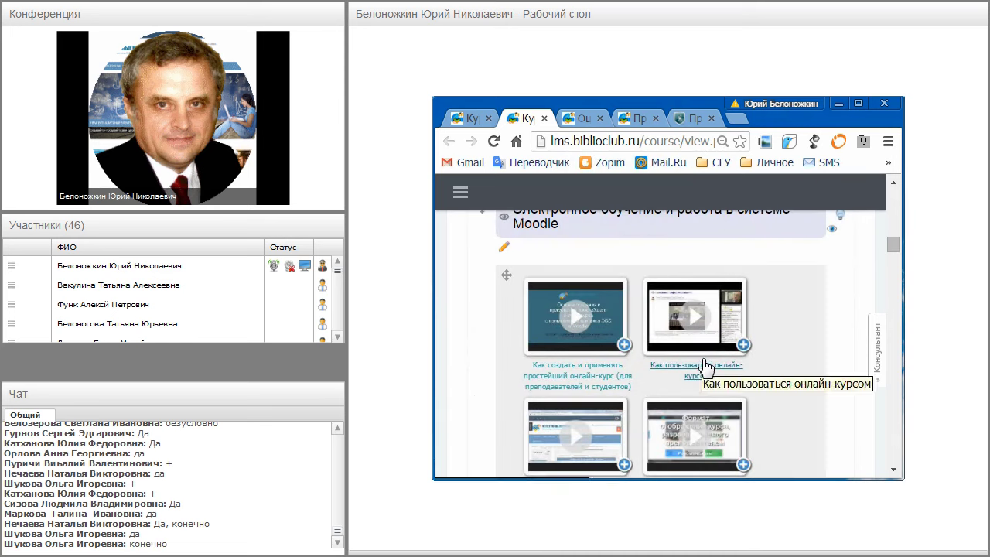
{"action": "scroll", "coordinate": [703, 369], "scroll_direction": "down", "scroll_amount": 1}
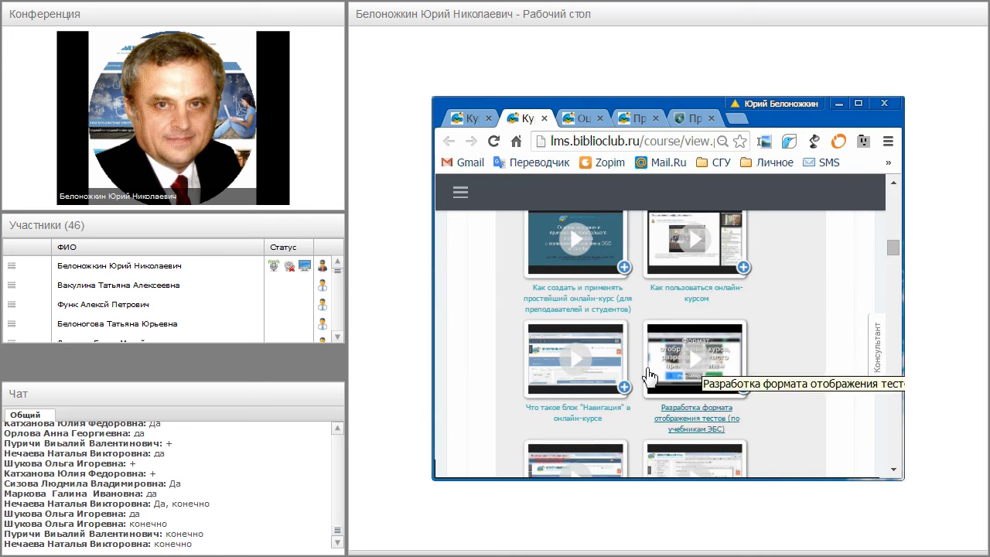
{"action": "scroll", "coordinate": [596, 414], "scroll_direction": "down", "scroll_amount": 1}
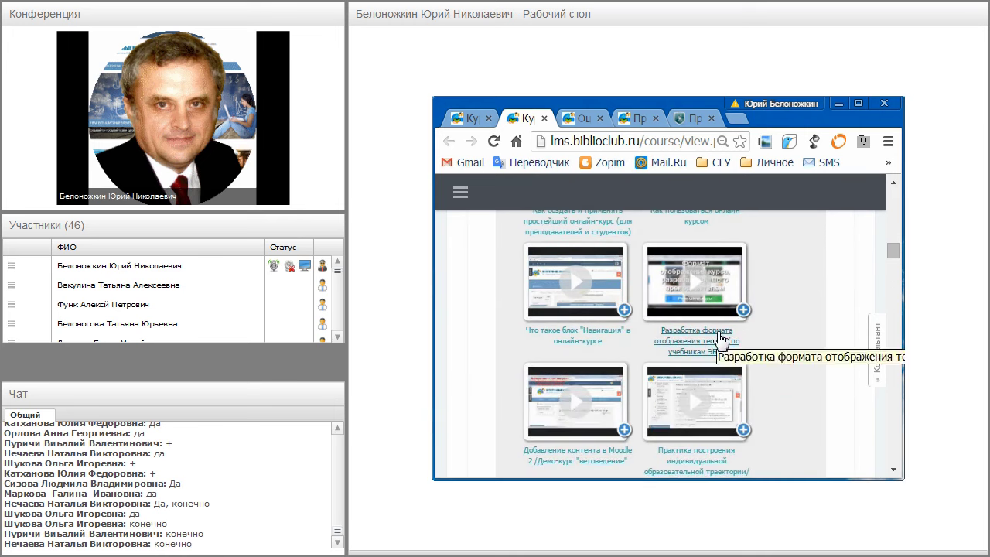
{"action": "scroll", "coordinate": [721, 338], "scroll_direction": "down", "scroll_amount": 1}
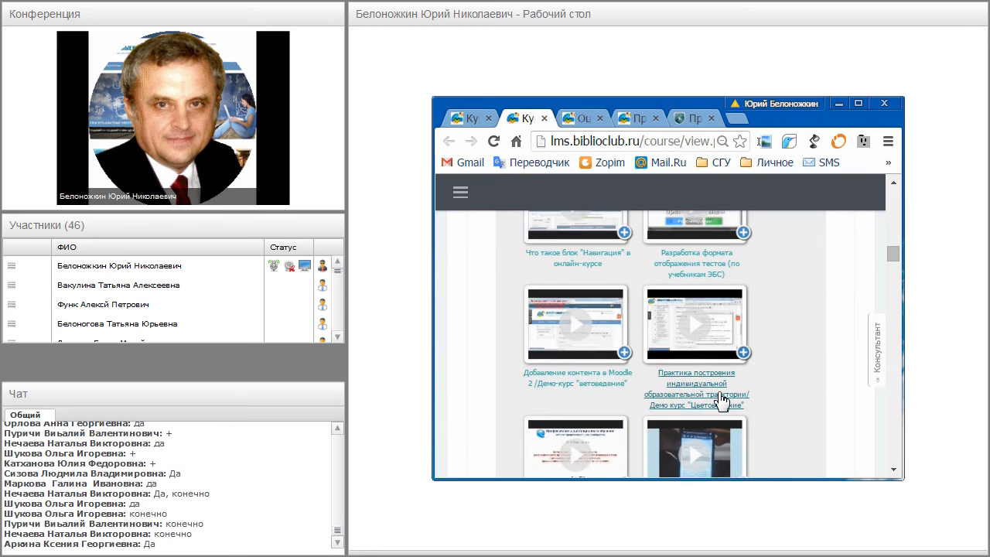
{"action": "scroll", "coordinate": [721, 399], "scroll_direction": "down", "scroll_amount": 1}
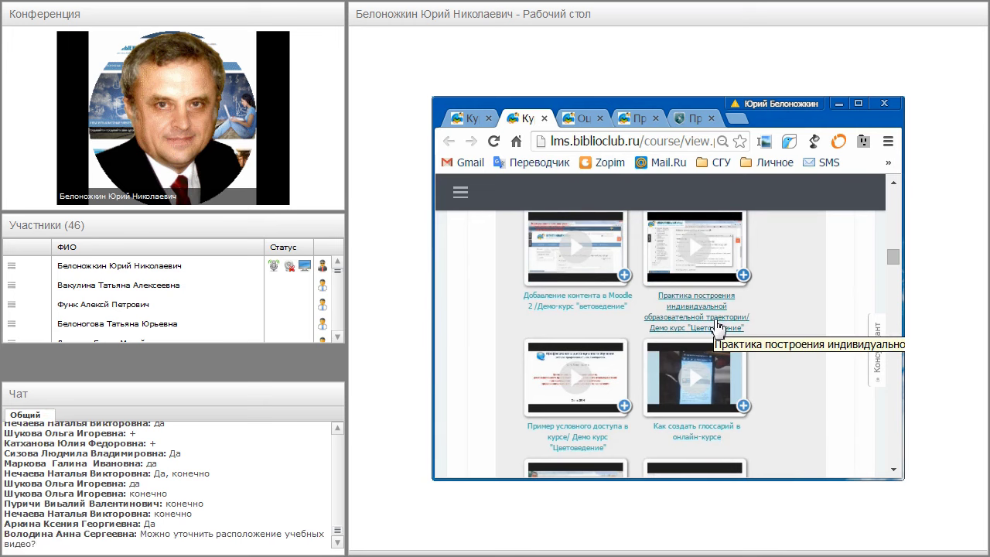
{"action": "scroll", "coordinate": [718, 328], "scroll_direction": "down", "scroll_amount": 2}
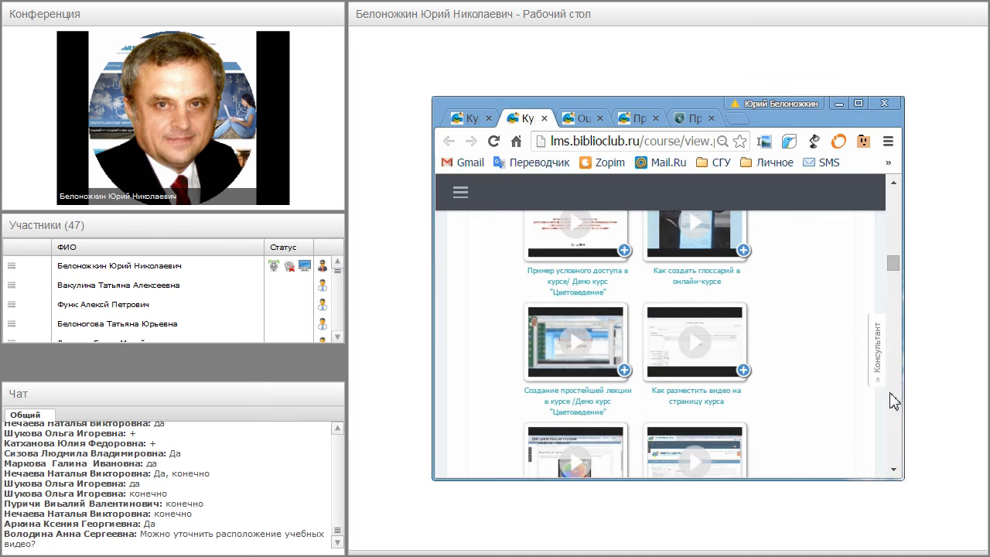
Step: Restore the page's smaller zoom and copy the link address of "Коллекция учебного видео" from the teachers' links
{"action": "scroll", "coordinate": [875, 386], "scroll_direction": "up", "scroll_amount": 3}
{"action": "scroll", "coordinate": [873, 385], "scroll_direction": "up", "scroll_amount": 5}
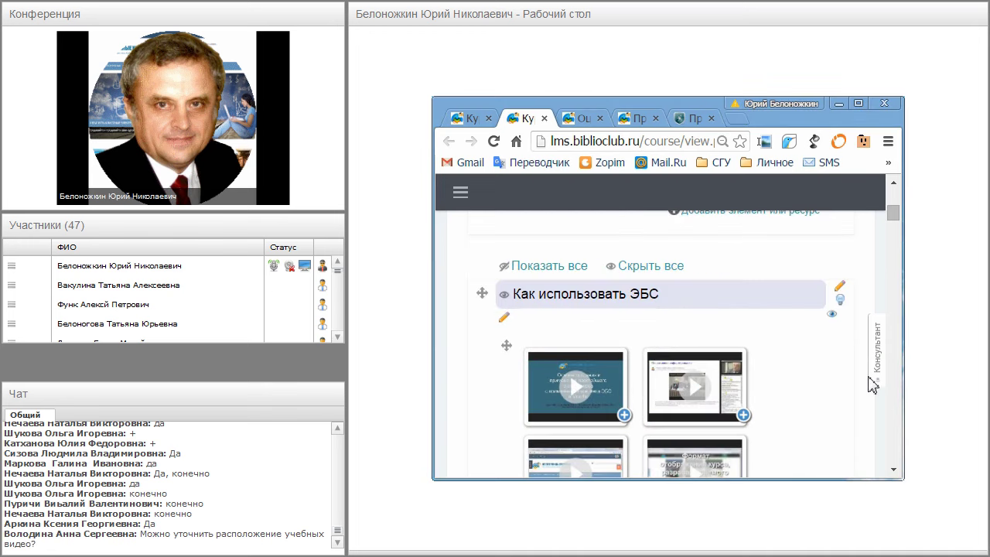
{"action": "scroll", "coordinate": [873, 384], "scroll_direction": "down", "scroll_amount": 2, "text": "ctrl"}
{"action": "scroll", "coordinate": [867, 384], "scroll_direction": "up", "scroll_amount": 3}
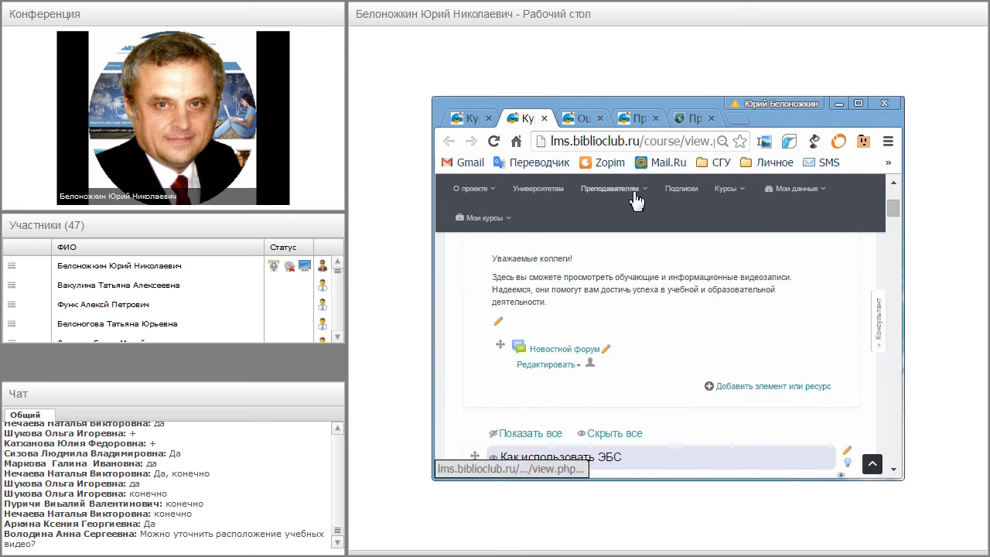
{"action": "left_click", "coordinate": [642, 191]}
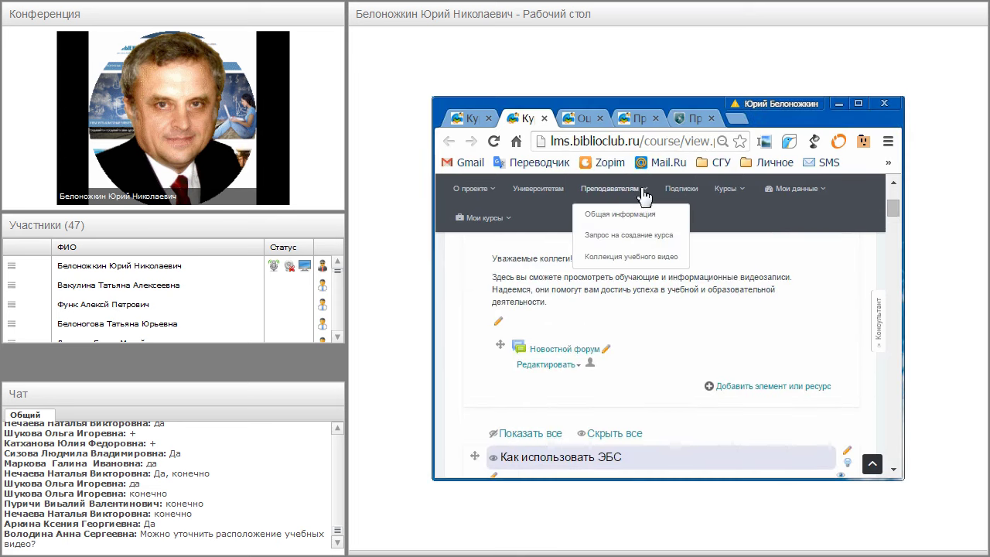
{"action": "right_click", "coordinate": [644, 265]}
{"action": "left_click", "coordinate": [697, 347]}
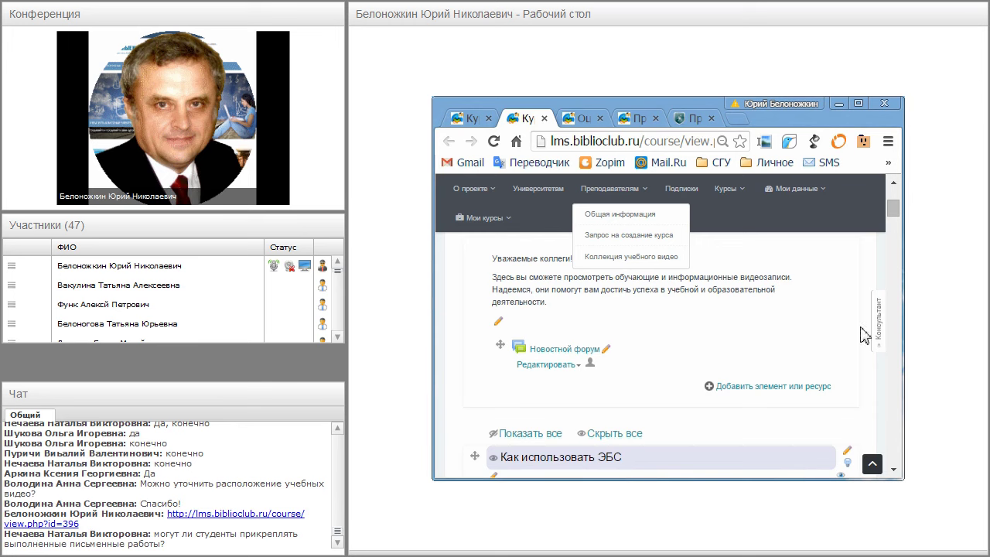
Step: Return to the "Микроэкономика" course page and expand "Раздел 3"
{"action": "left_click", "coordinate": [576, 120]}
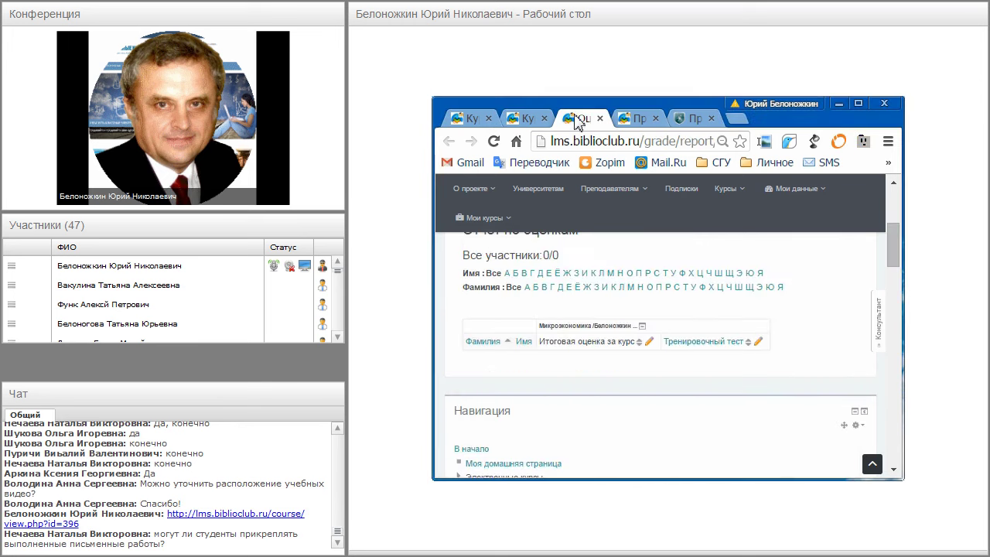
{"action": "left_click", "coordinate": [472, 118]}
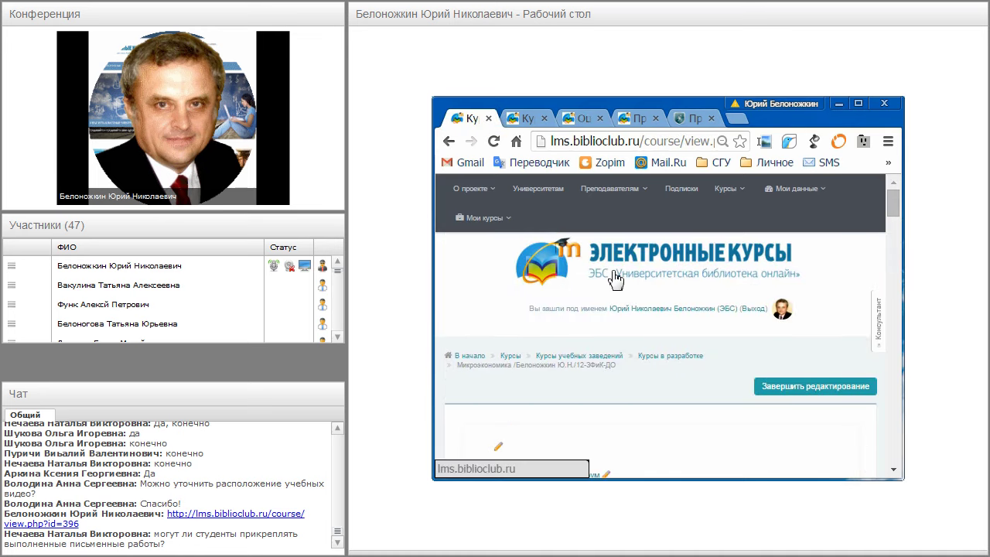
{"action": "scroll", "coordinate": [691, 379], "scroll_direction": "down", "scroll_amount": 1}
{"action": "scroll", "coordinate": [693, 381], "scroll_direction": "down", "scroll_amount": 3}
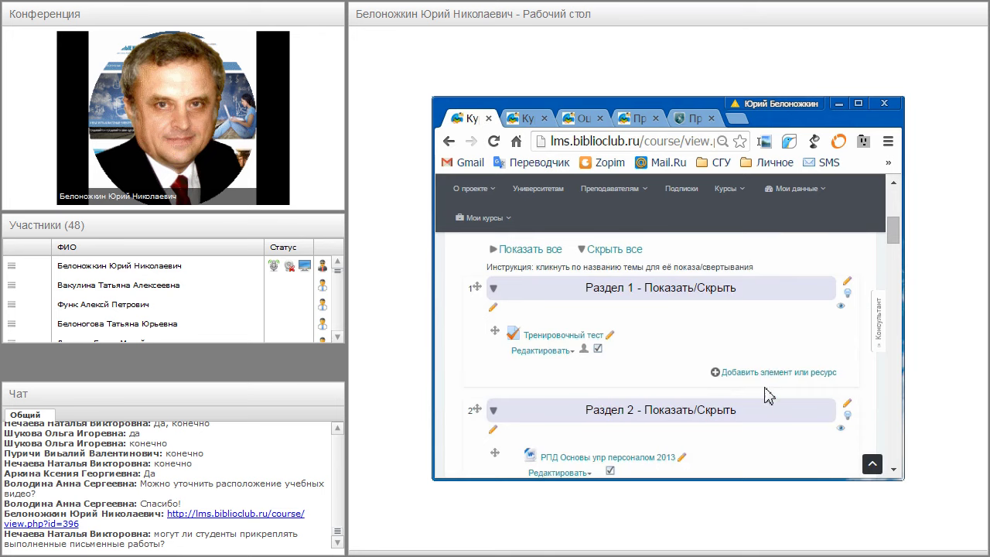
{"action": "scroll", "coordinate": [769, 393], "scroll_direction": "down", "scroll_amount": 1}
{"action": "scroll", "coordinate": [771, 410], "scroll_direction": "down", "scroll_amount": 1}
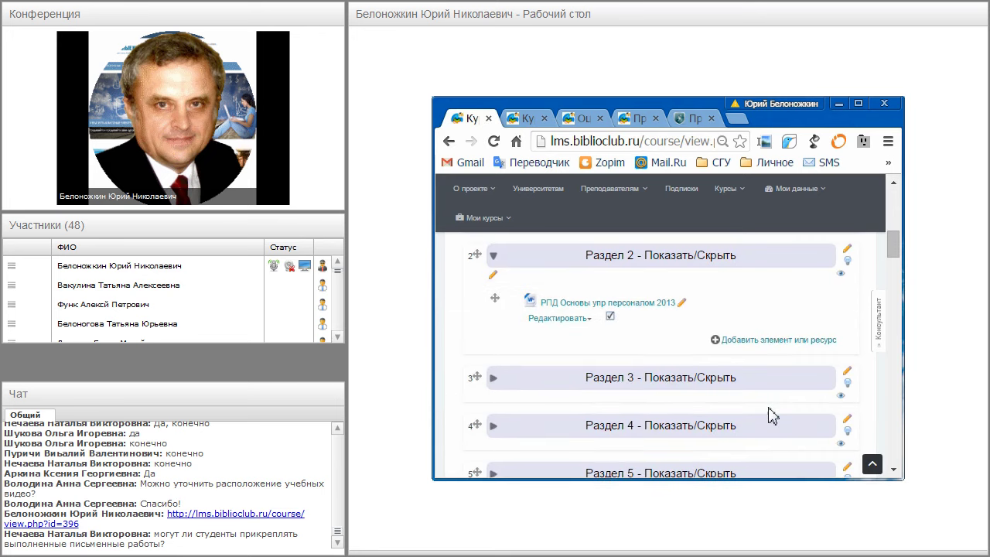
{"action": "left_click", "coordinate": [621, 389]}
{"action": "scroll", "coordinate": [720, 360], "scroll_direction": "down", "scroll_amount": 1}
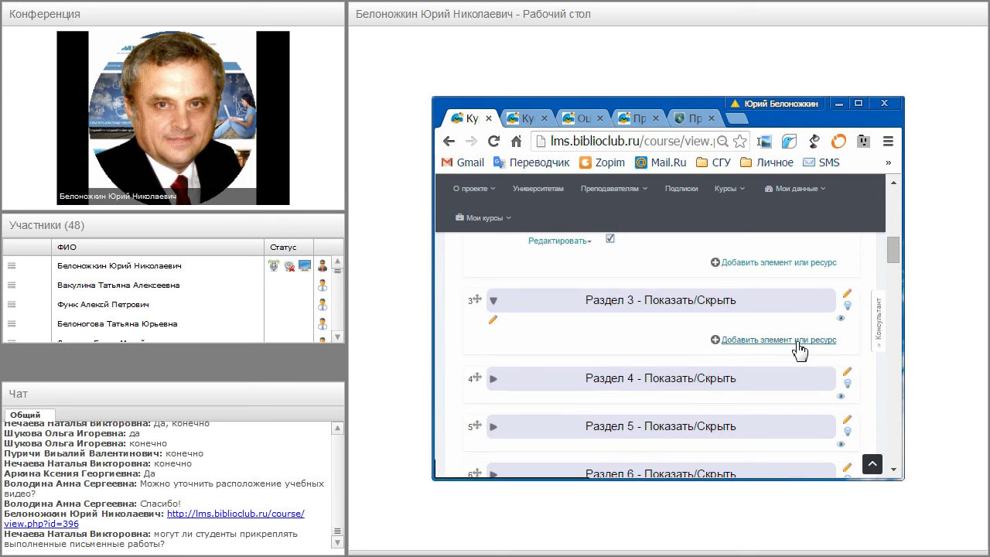
Step: Start adding a "Задание" activity to "Раздел 3" of the course
{"action": "left_click", "coordinate": [797, 345]}
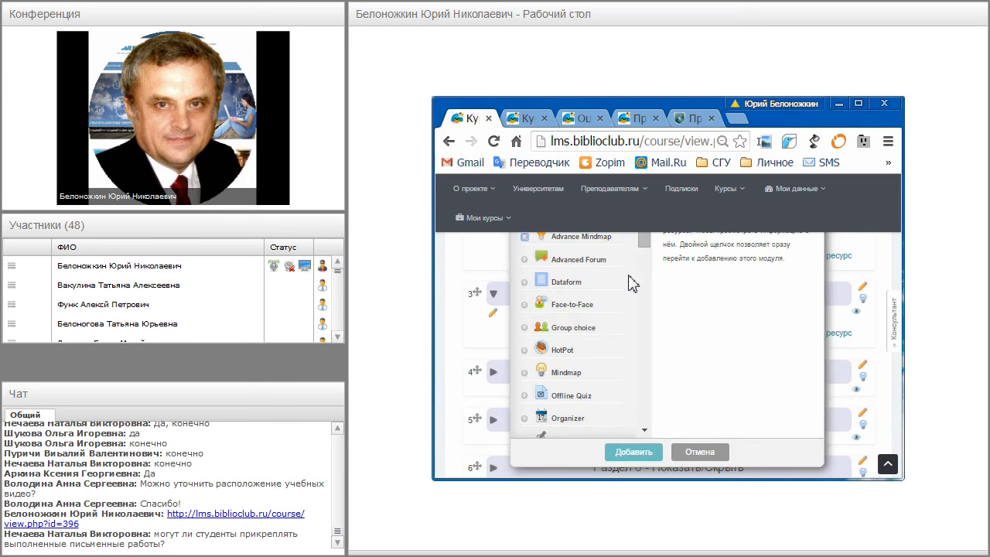
{"action": "left_click_drag", "start_coordinate": [645, 242], "coordinate": [635, 308]}
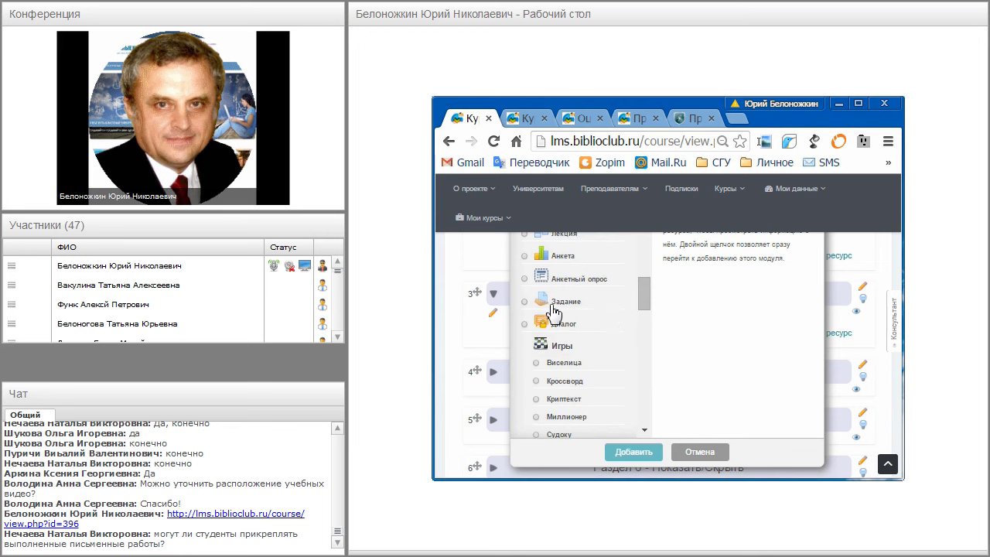
{"action": "left_click", "coordinate": [528, 307]}
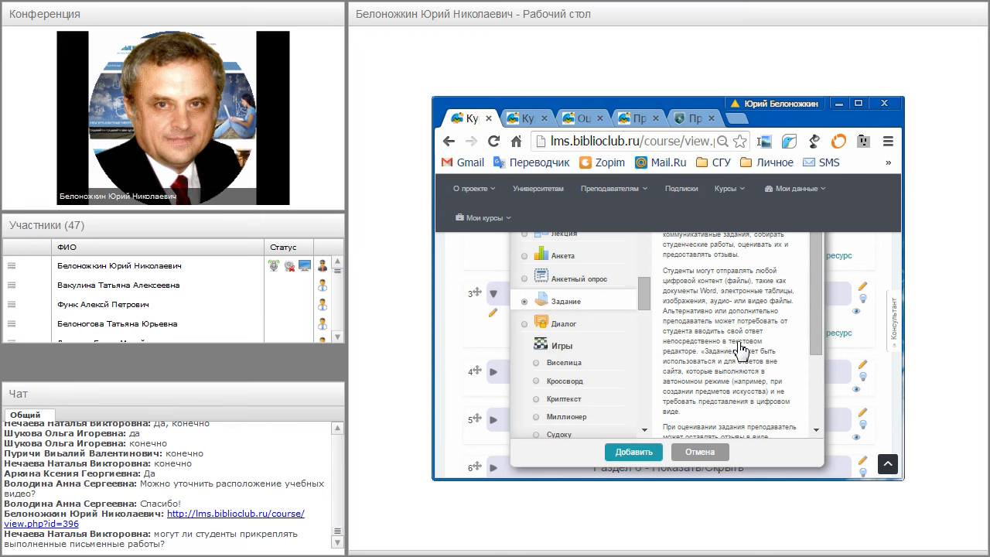
{"action": "left_click", "coordinate": [644, 456]}
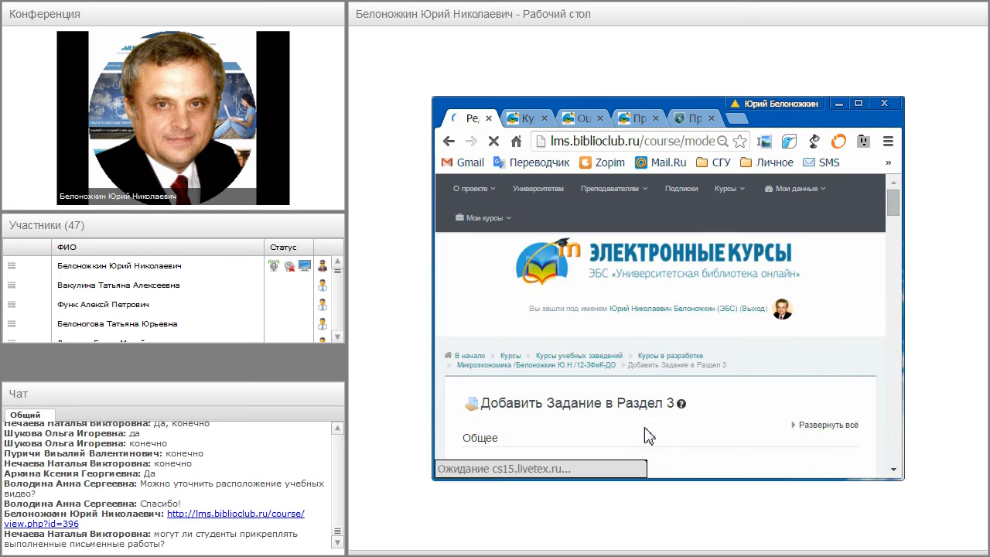
Step: Name the new assignment "РГР" and activate its description for editing
{"action": "scroll", "coordinate": [649, 425], "scroll_direction": "down", "scroll_amount": 1}
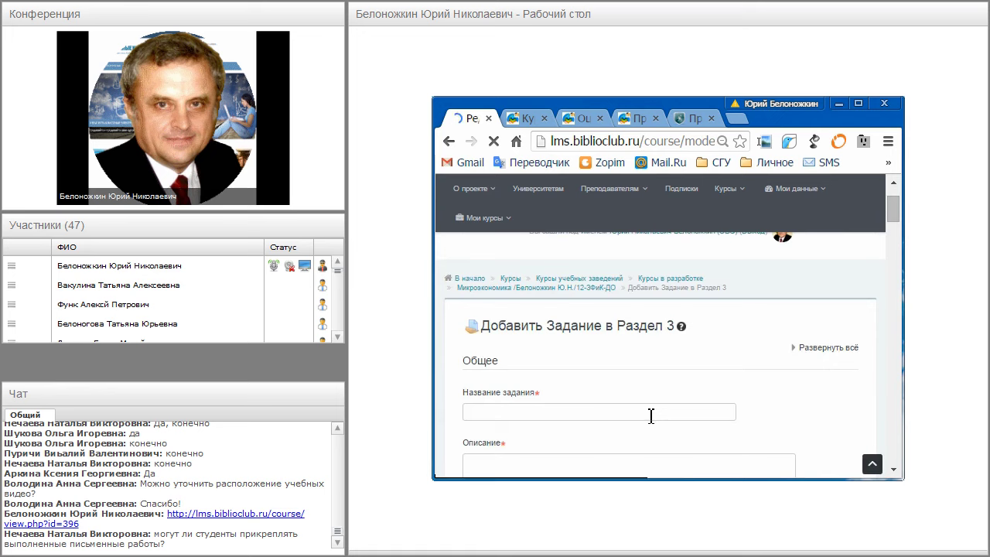
{"action": "scroll", "coordinate": [649, 412], "scroll_direction": "down", "scroll_amount": 2}
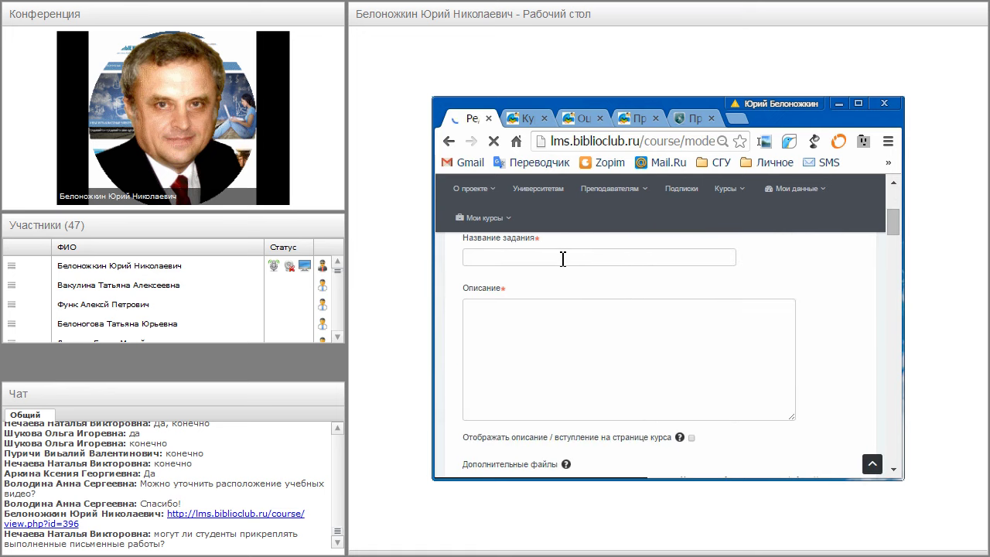
{"action": "left_click", "coordinate": [563, 258]}
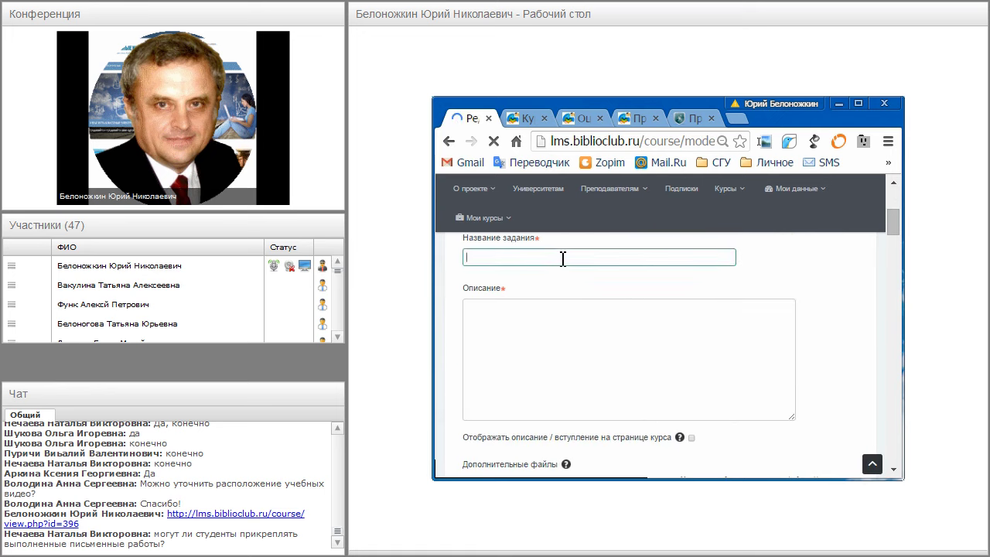
{"action": "type", "text": "Р"}
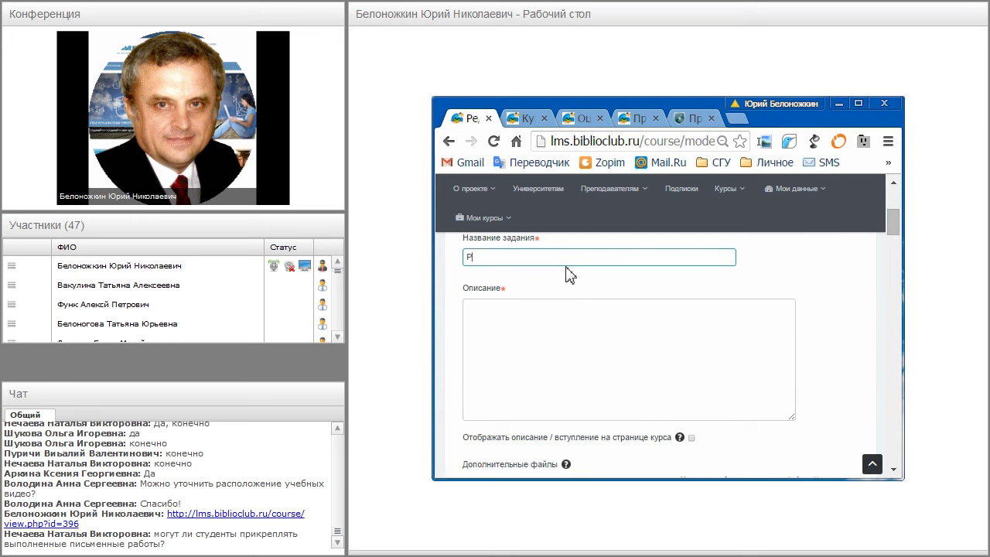
{"action": "type", "text": "ГР"}
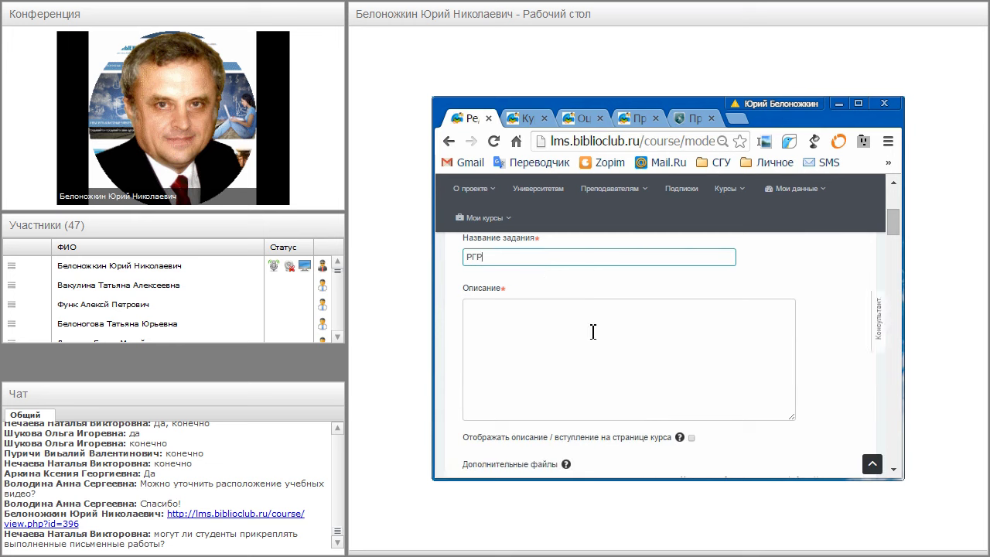
{"action": "left_click", "coordinate": [574, 324]}
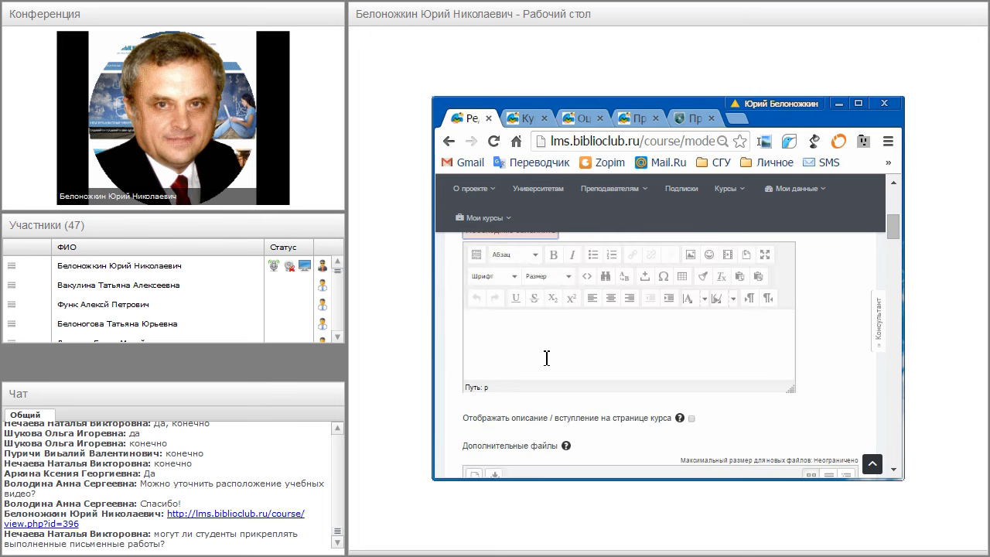
Step: Enable "Online audio recording", "Ответ в виде текста" and "Случайное задание" as additional answer types for the assignment
{"action": "scroll", "coordinate": [546, 358], "scroll_direction": "down", "scroll_amount": 2}
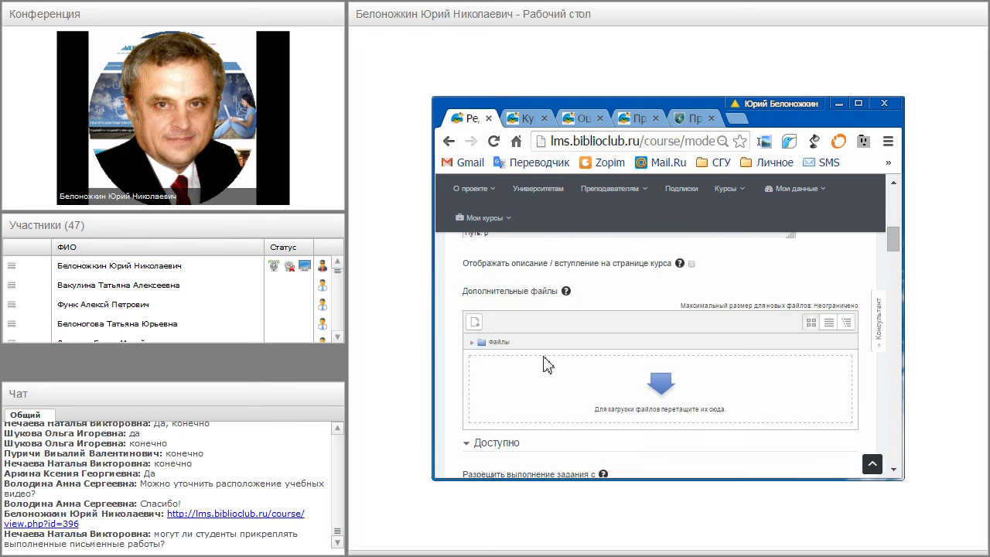
{"action": "scroll", "coordinate": [546, 364], "scroll_direction": "down", "scroll_amount": 1}
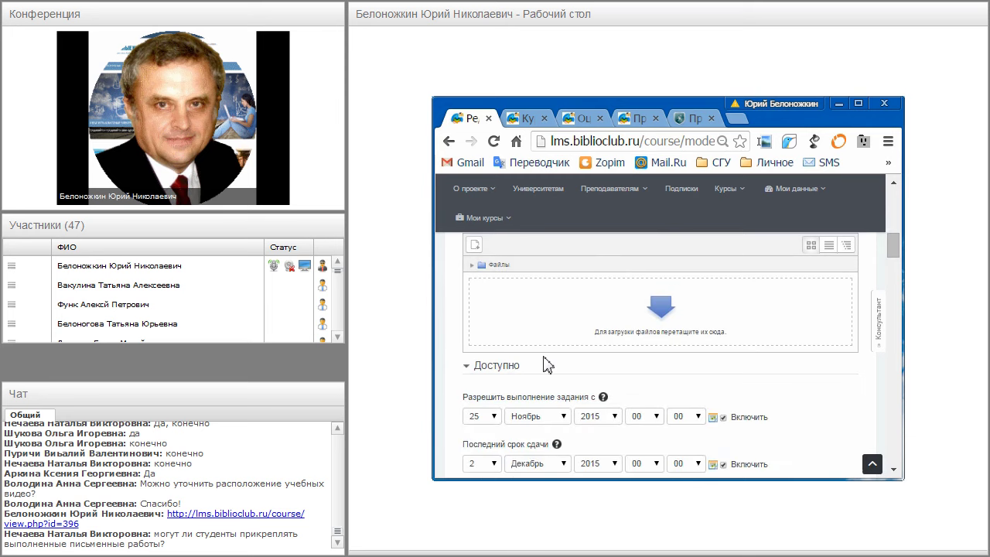
{"action": "scroll", "coordinate": [544, 362], "scroll_direction": "down", "scroll_amount": 1}
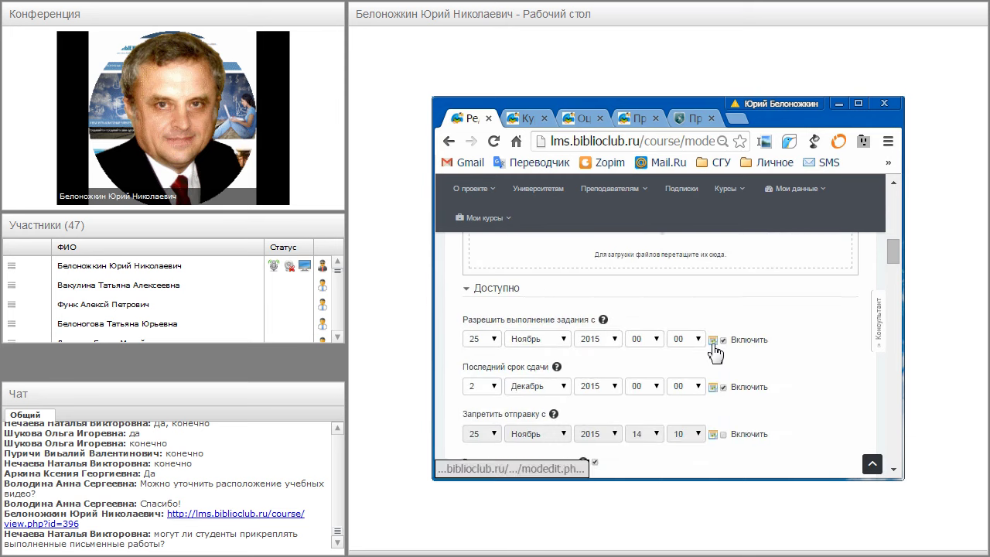
{"action": "scroll", "coordinate": [713, 355], "scroll_direction": "down", "scroll_amount": 2}
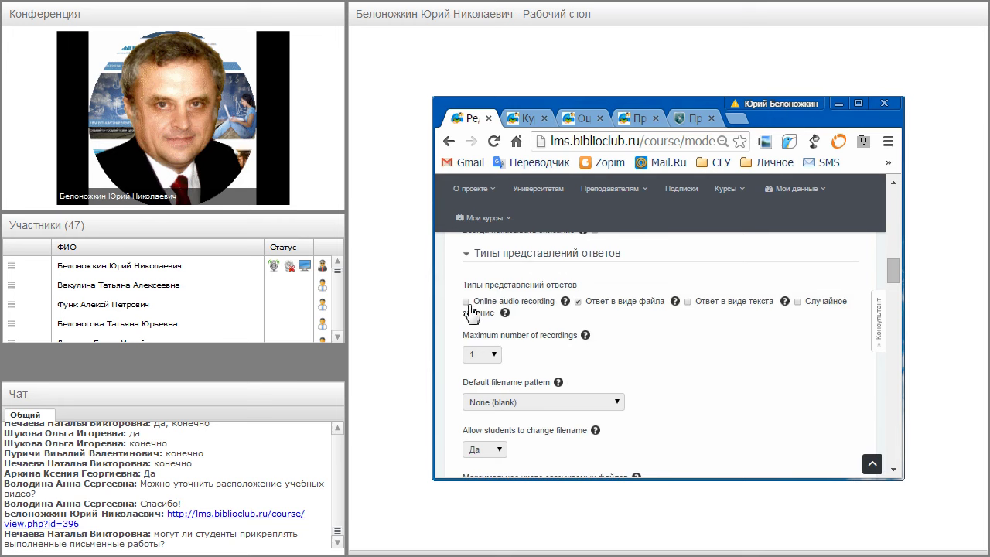
{"action": "left_click", "coordinate": [467, 302]}
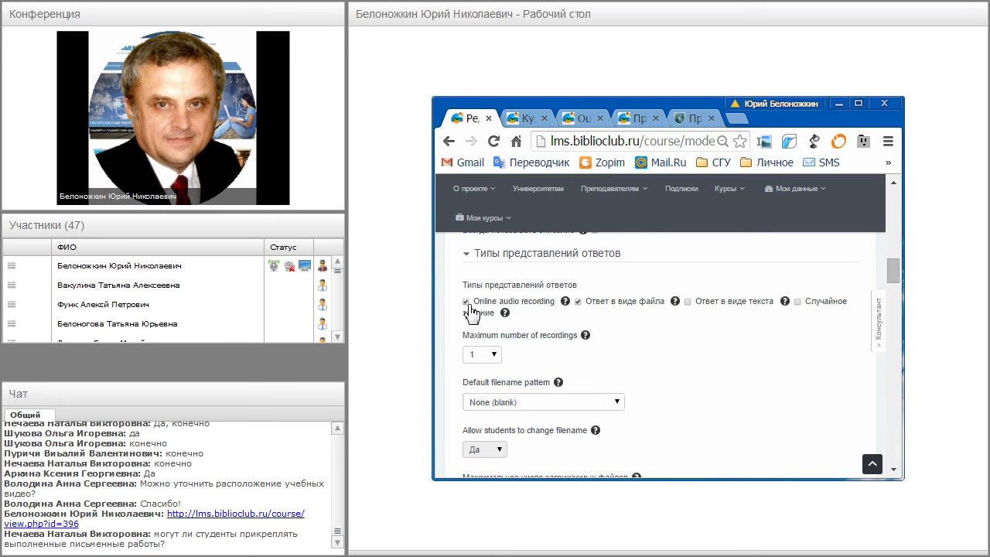
{"action": "left_click", "coordinate": [467, 302]}
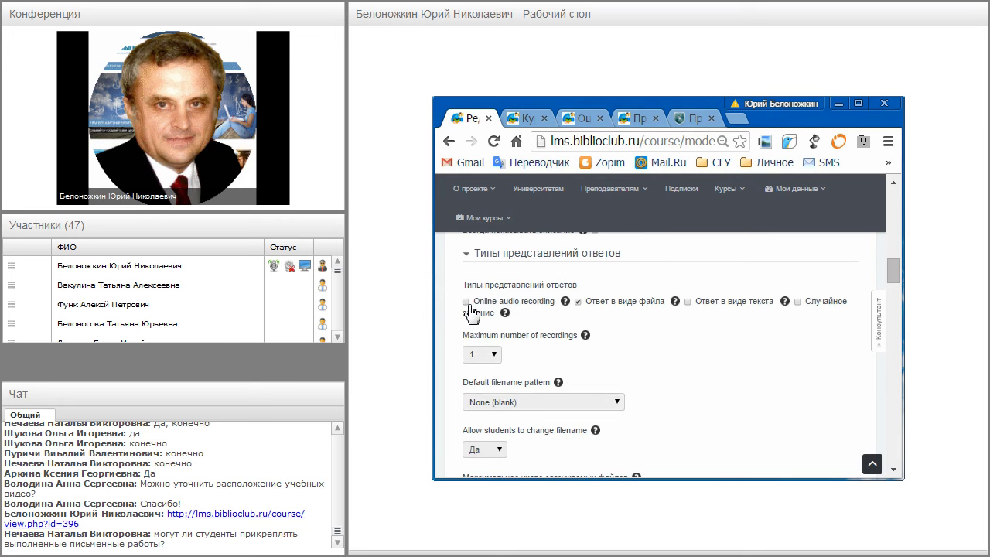
{"action": "left_click", "coordinate": [467, 301]}
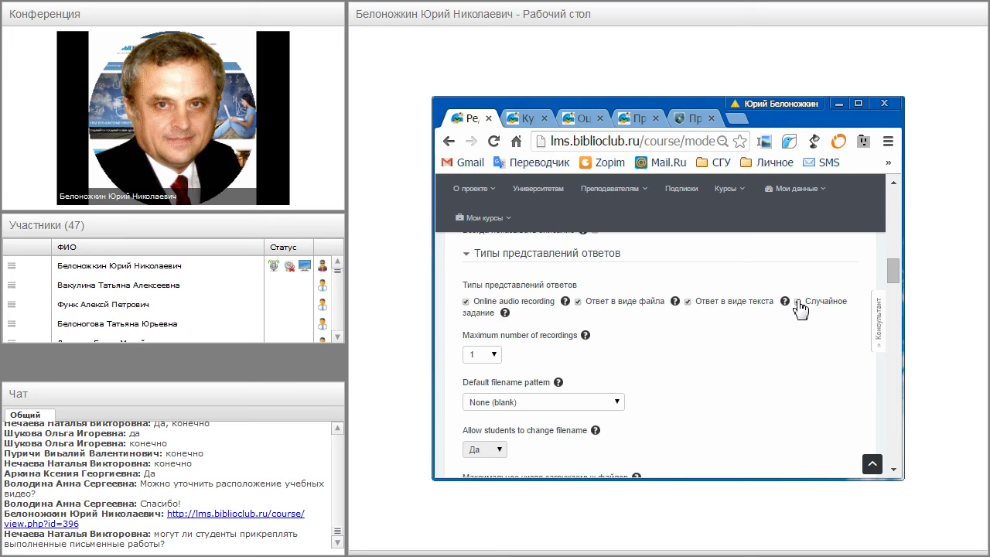
{"action": "left_click", "coordinate": [797, 302]}
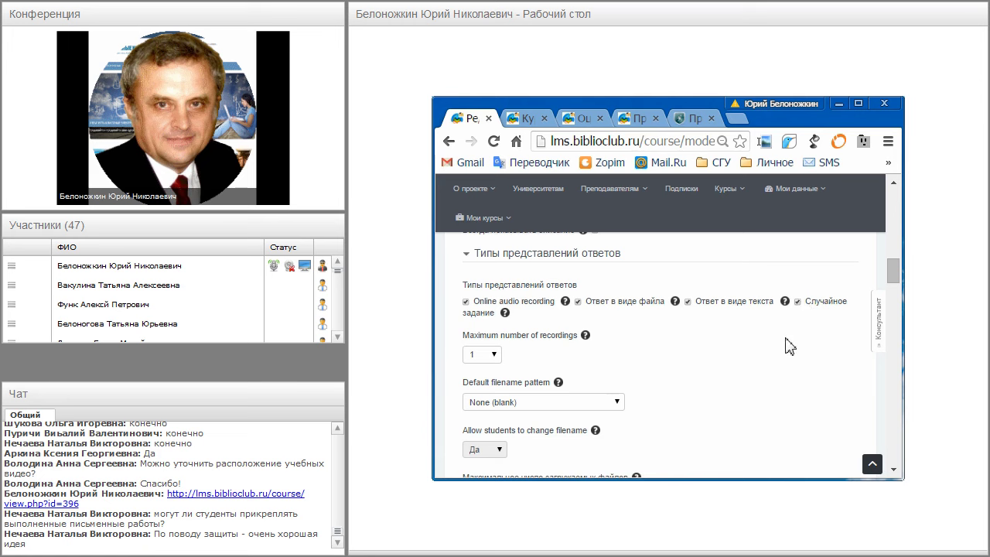
Step: Review the assignment's upload limits, the "Файлы заданий" and "Файлы решений" areas, and the remaining settings sections
{"action": "scroll", "coordinate": [791, 347], "scroll_direction": "down", "scroll_amount": 1}
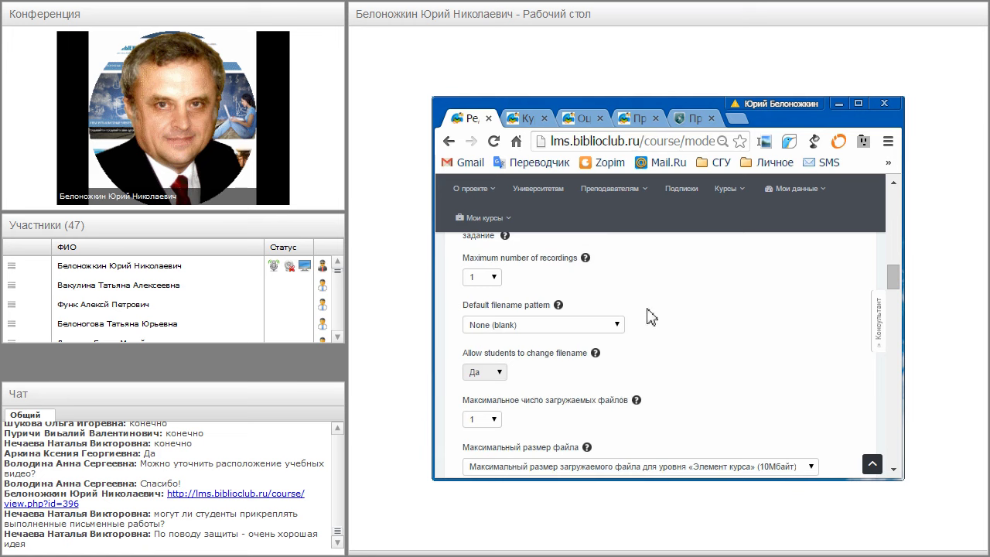
{"action": "scroll", "coordinate": [684, 334], "scroll_direction": "down", "scroll_amount": 2}
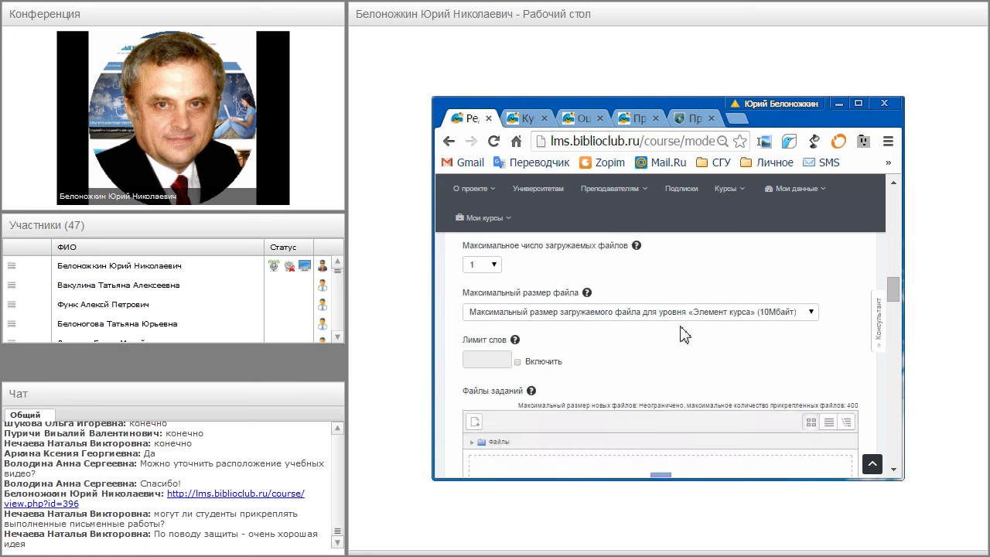
{"action": "scroll", "coordinate": [685, 334], "scroll_direction": "down", "scroll_amount": 3}
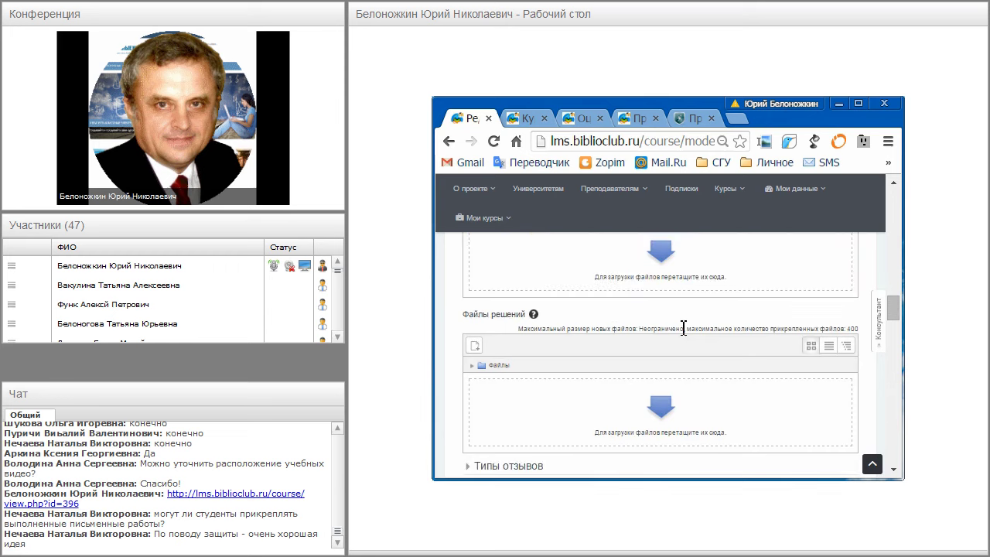
{"action": "scroll", "coordinate": [684, 332], "scroll_direction": "down", "scroll_amount": 5}
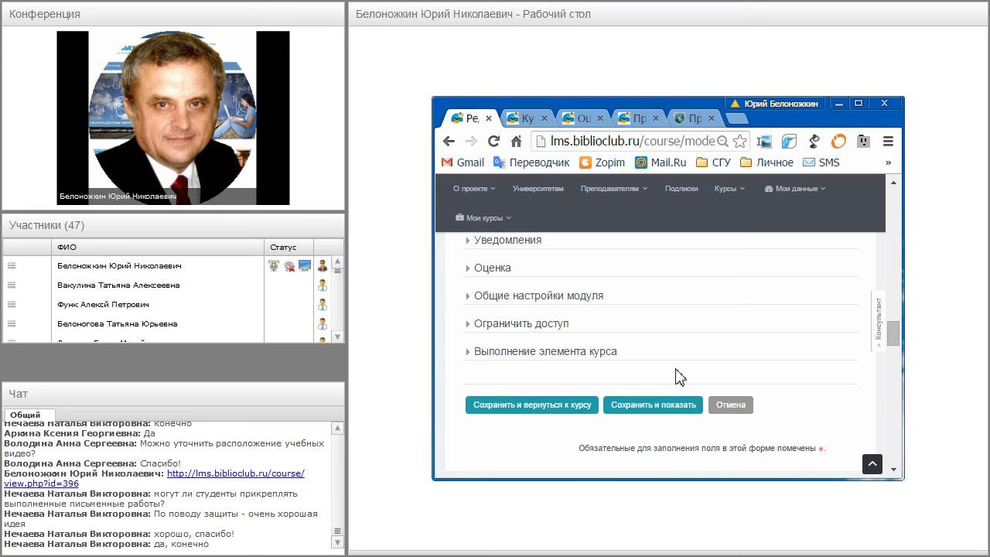
Step: Leave the assignment form for the site's home page, discarding the unsaved changes
{"action": "left_click_drag", "start_coordinate": [893, 335], "coordinate": [895, 197]}
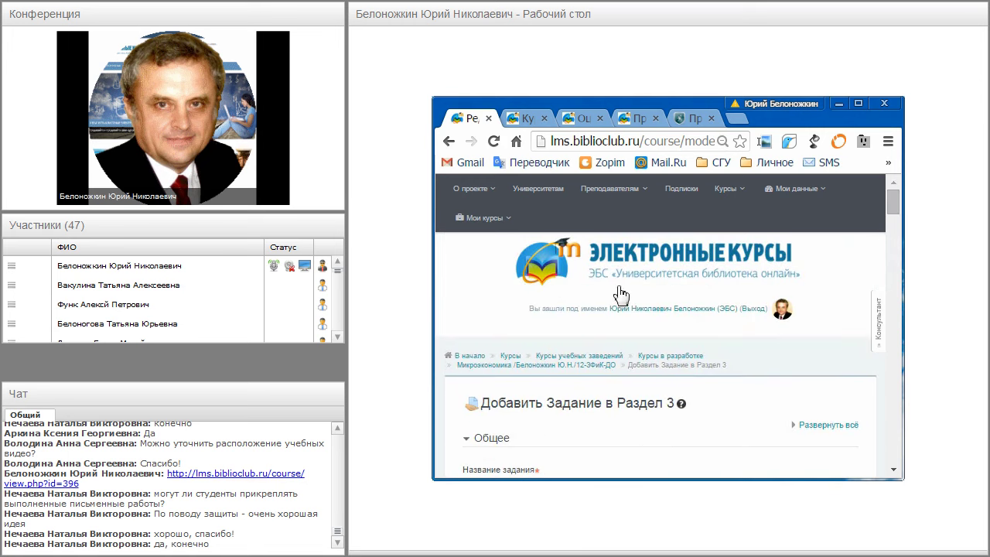
{"action": "left_click", "coordinate": [594, 275]}
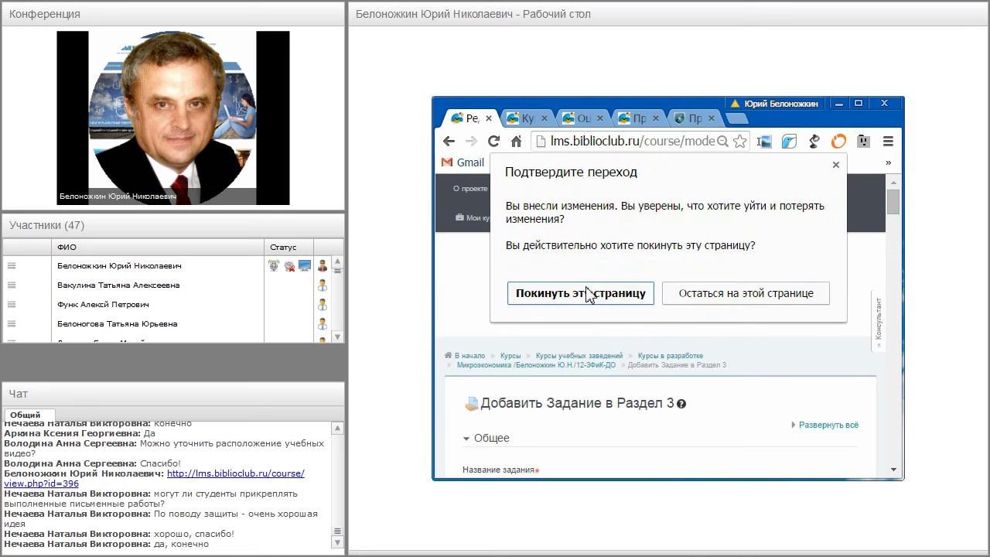
{"action": "left_click", "coordinate": [592, 297]}
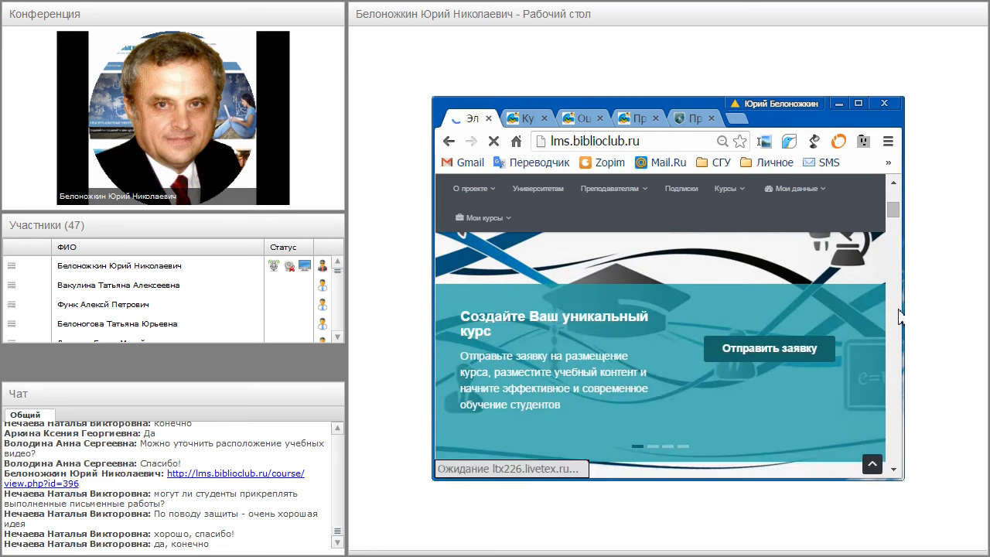
Step: Examine the course cards in the "Самые популярные курсы" section of the home page
{"action": "scroll", "coordinate": [899, 315], "scroll_direction": "down", "scroll_amount": 3}
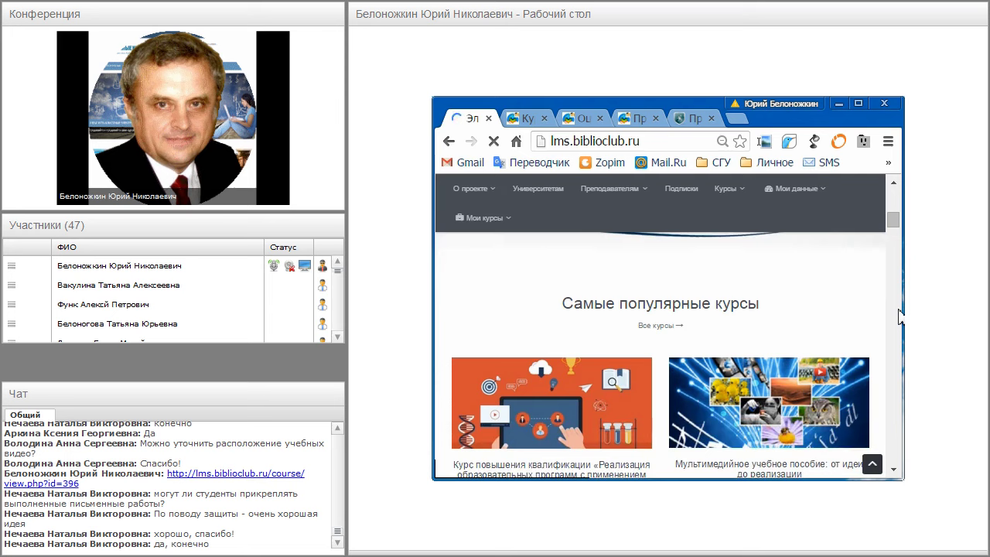
{"action": "scroll", "coordinate": [899, 316], "scroll_direction": "down", "scroll_amount": 1}
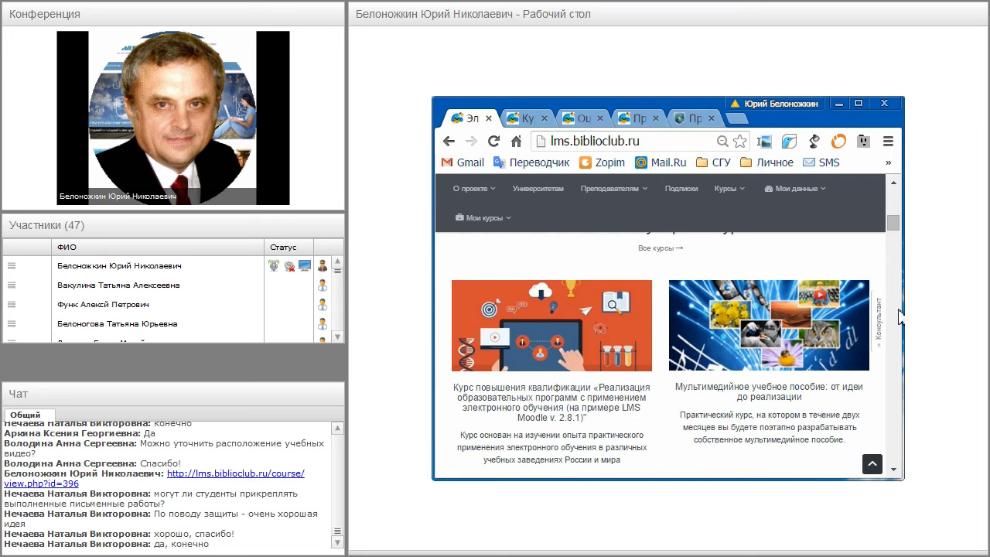
{"action": "scroll", "coordinate": [900, 316], "scroll_direction": "down", "scroll_amount": 1}
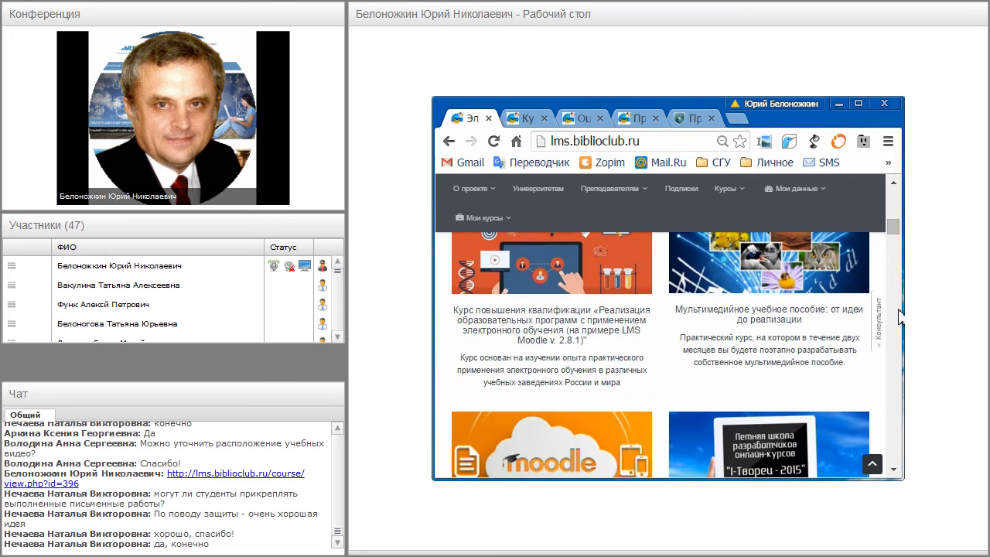
{"action": "scroll", "coordinate": [900, 316], "scroll_direction": "down", "scroll_amount": 1}
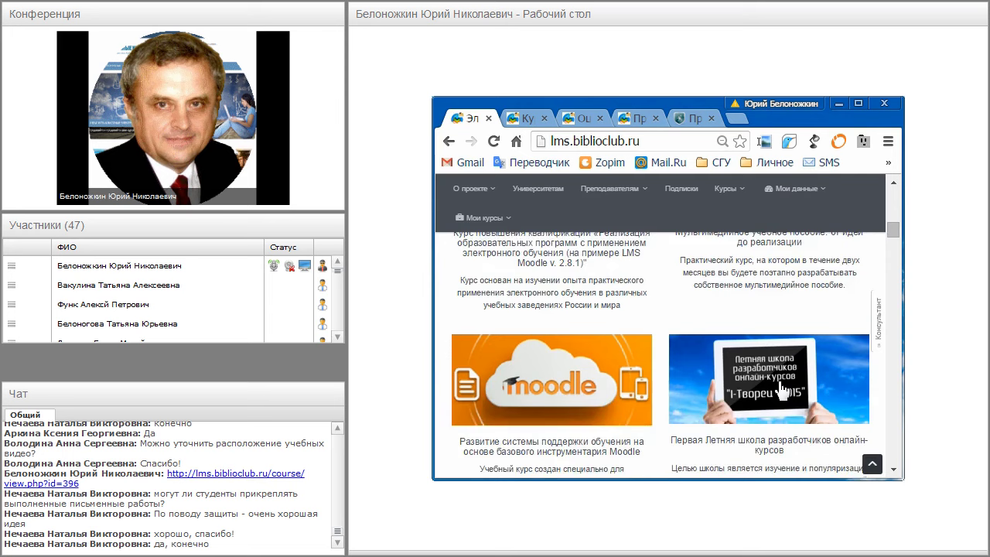
{"action": "scroll", "coordinate": [781, 390], "scroll_direction": "down", "scroll_amount": 1}
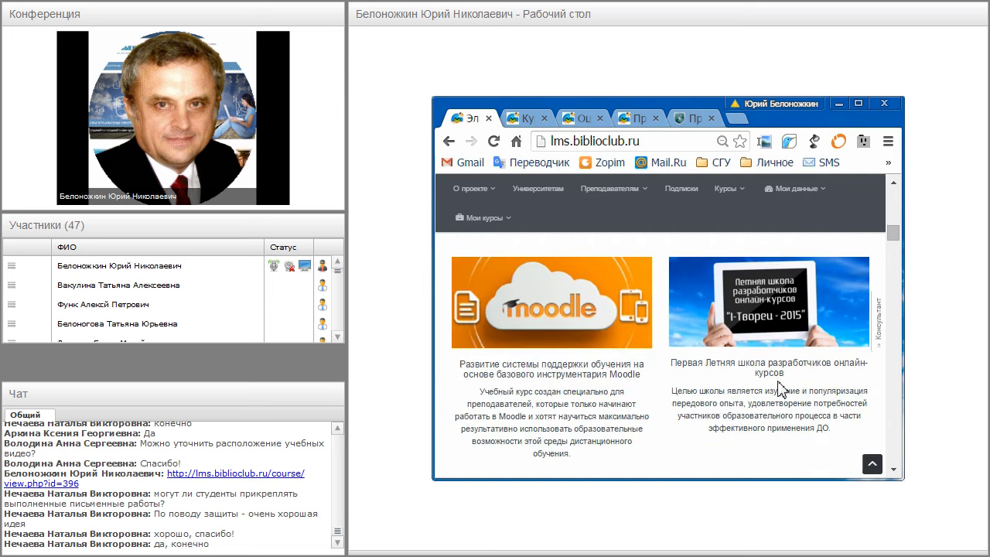
Step: Show the "Консультант" contact form and dismiss it without sending a question
{"action": "left_click", "coordinate": [878, 335]}
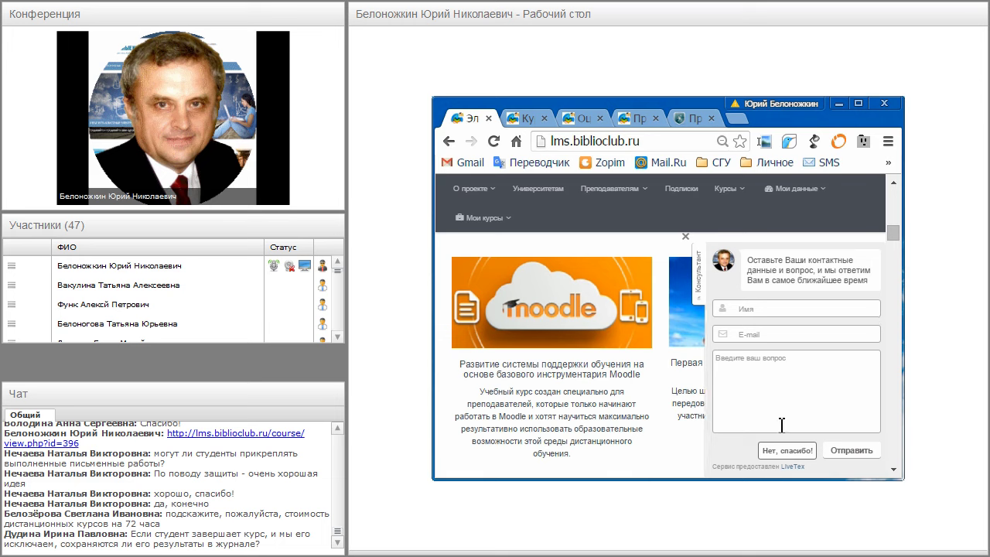
{"action": "left_click", "coordinate": [685, 236]}
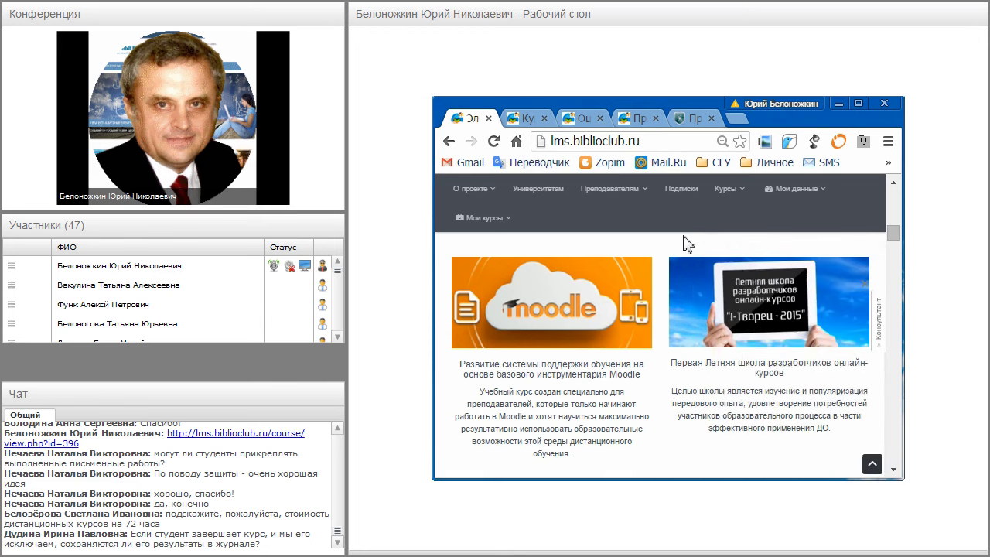
Step: Reduce the page zoom one level and review the popular course cards again, down to the Moodle and summer school courses
{"action": "scroll", "coordinate": [708, 393], "scroll_direction": "up", "scroll_amount": 3}
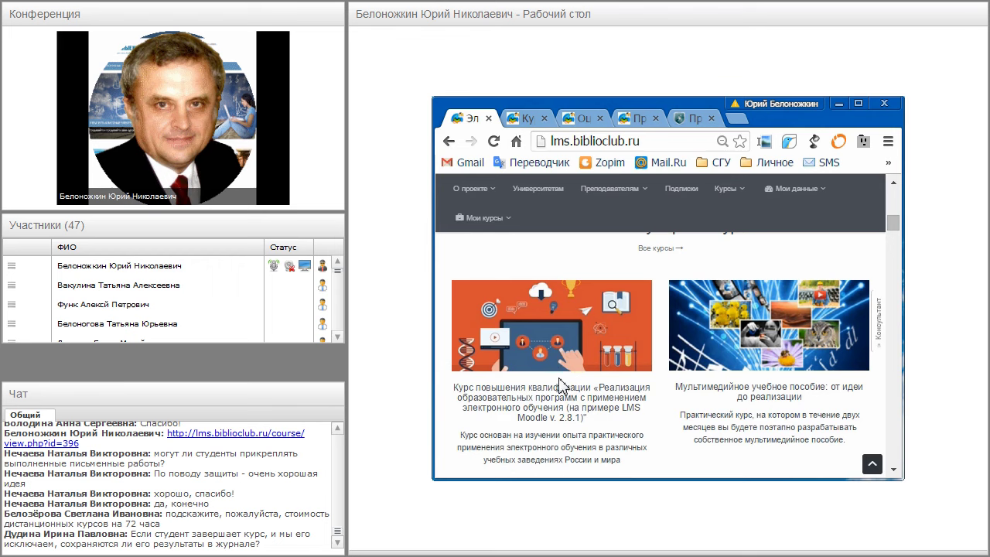
{"action": "key", "text": "ctrl+minus"}
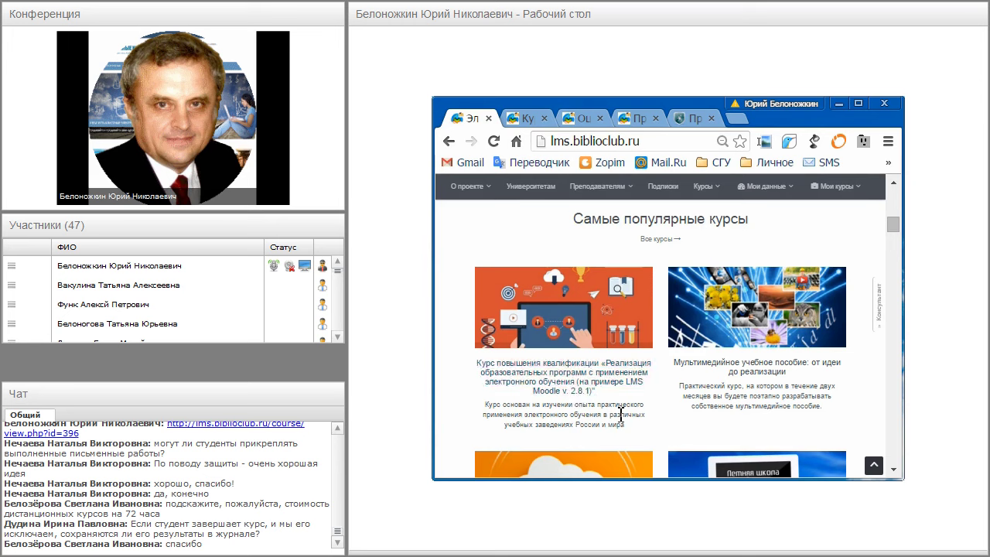
{"action": "scroll", "coordinate": [621, 416], "scroll_direction": "down", "scroll_amount": 1}
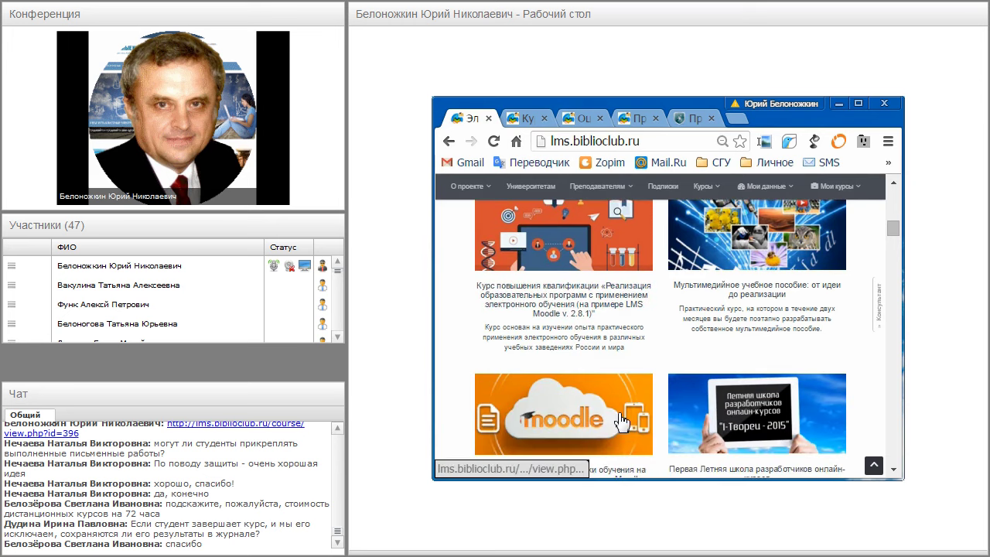
{"action": "scroll", "coordinate": [662, 394], "scroll_direction": "down", "scroll_amount": 1}
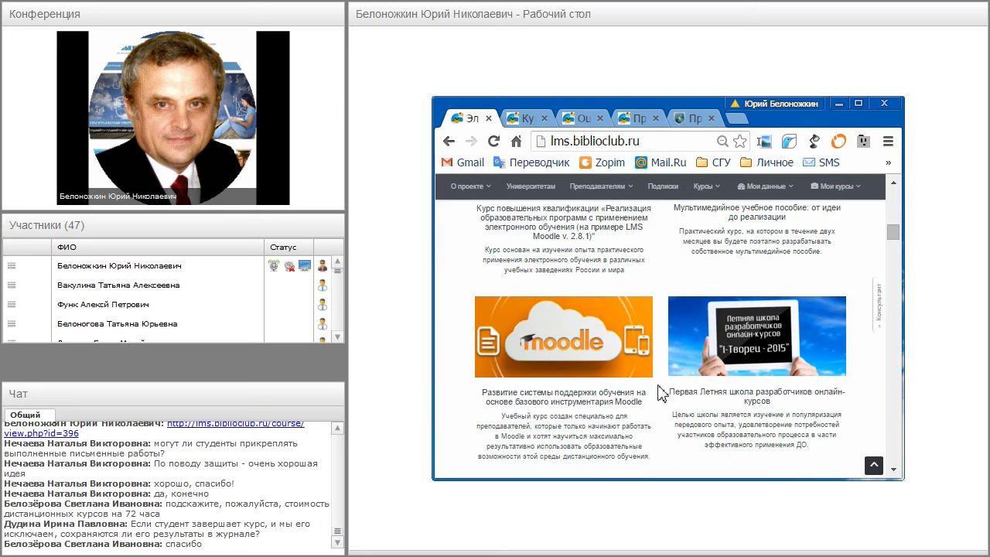